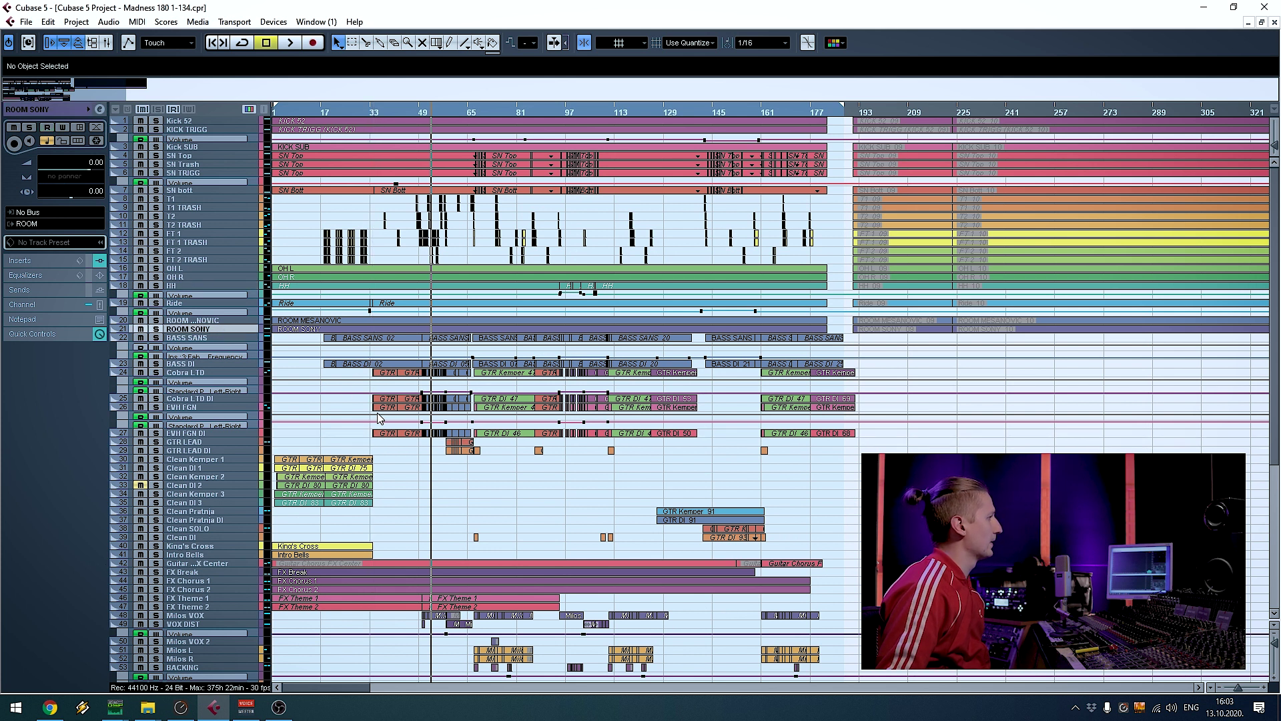
Look through the track list from the drums to the vocals and select the vocal tracks
{"action": "scroll", "coordinate": [572, 458], "scroll_direction": "down", "scroll_amount": 3}
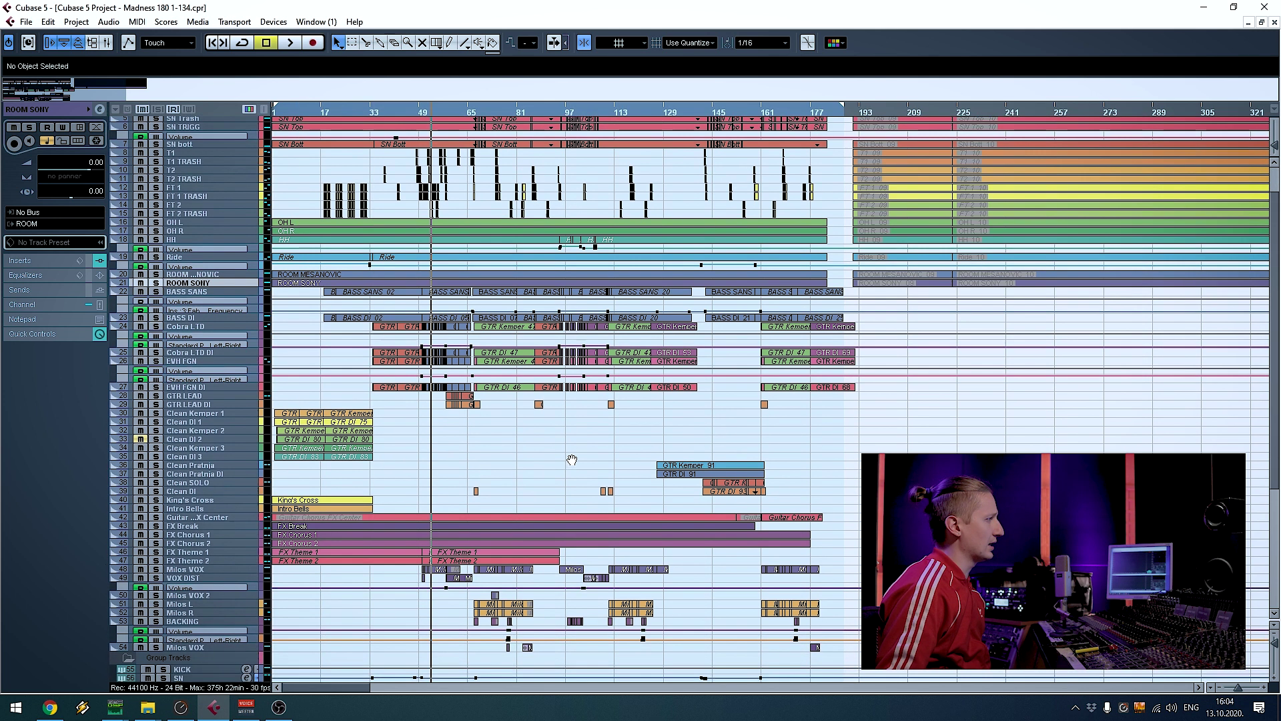
{"action": "scroll", "coordinate": [700, 490], "scroll_direction": "down", "scroll_amount": 3}
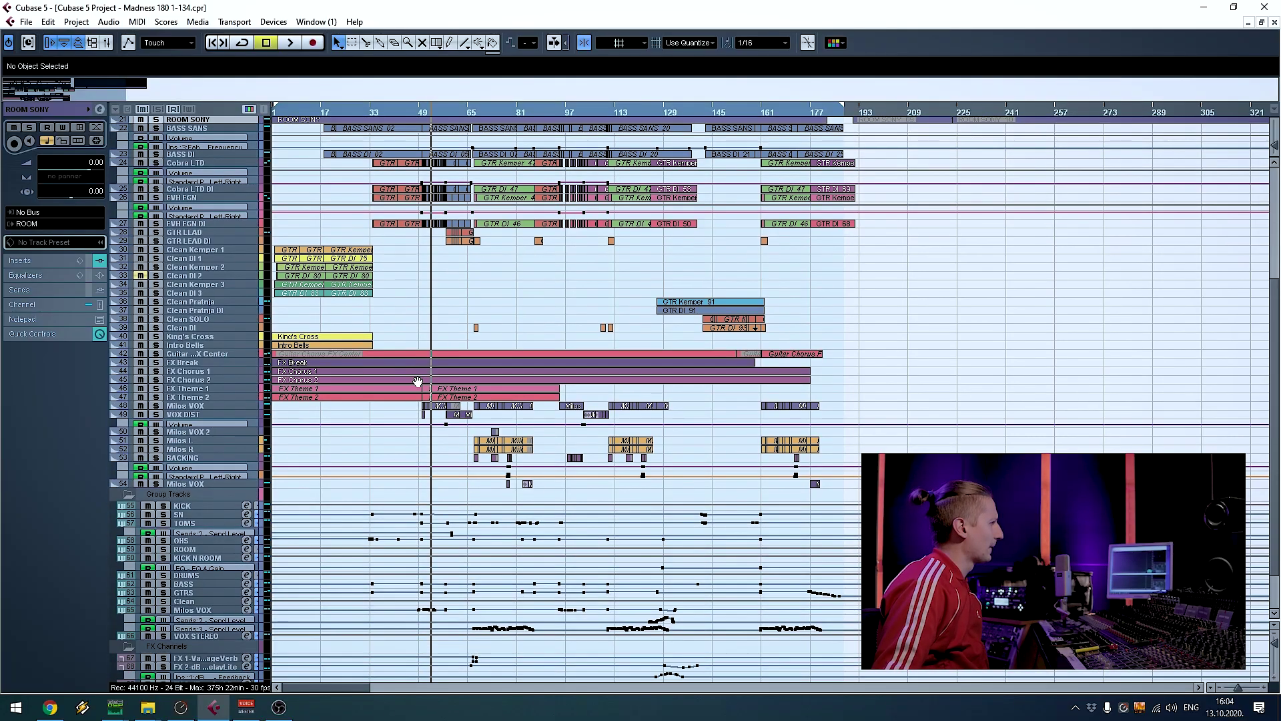
{"action": "left_click", "coordinate": [236, 431]}
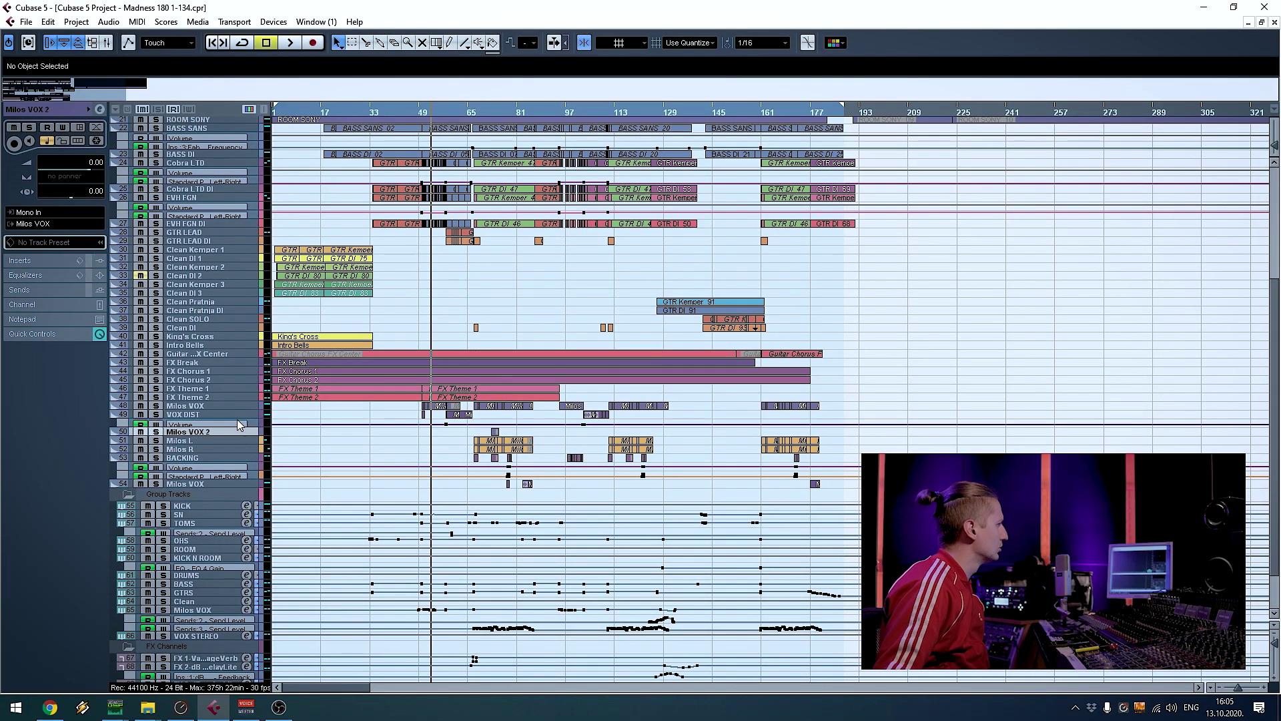
{"action": "left_click", "coordinate": [241, 406]}
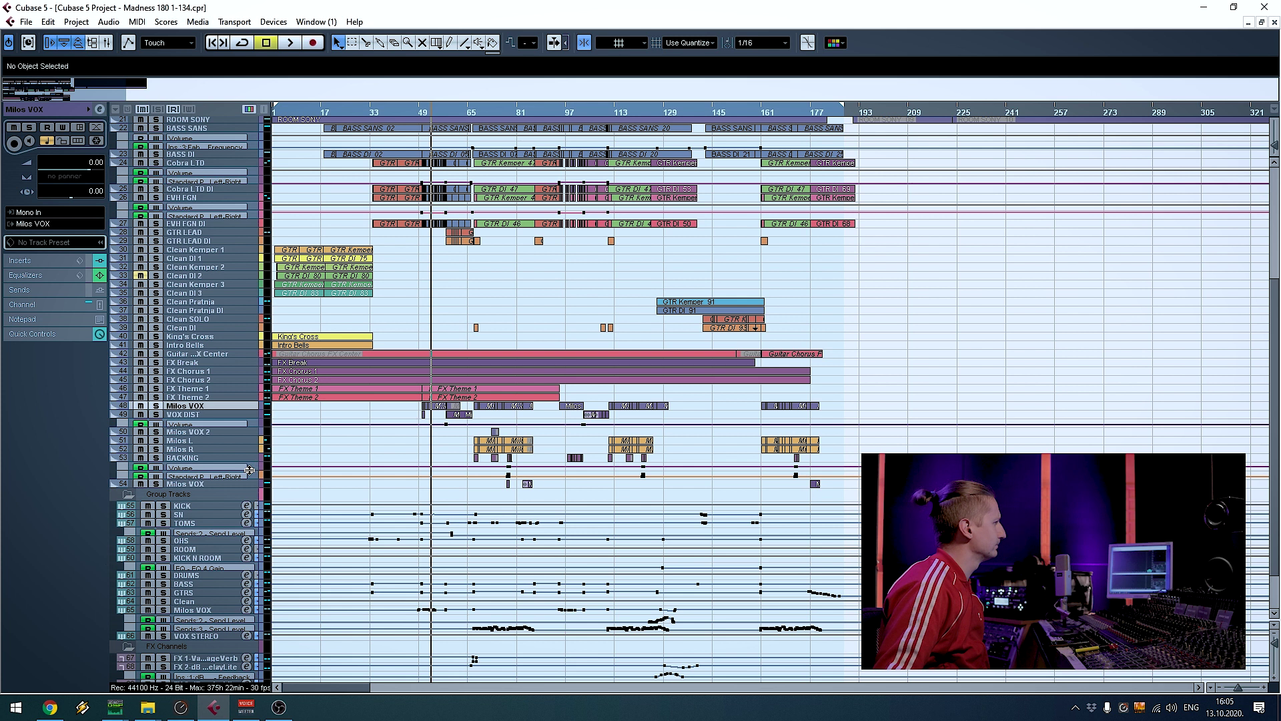
Select all the group tracks from KICK through VOX STEREO
{"action": "scroll", "coordinate": [236, 467], "scroll_direction": "down", "scroll_amount": 3}
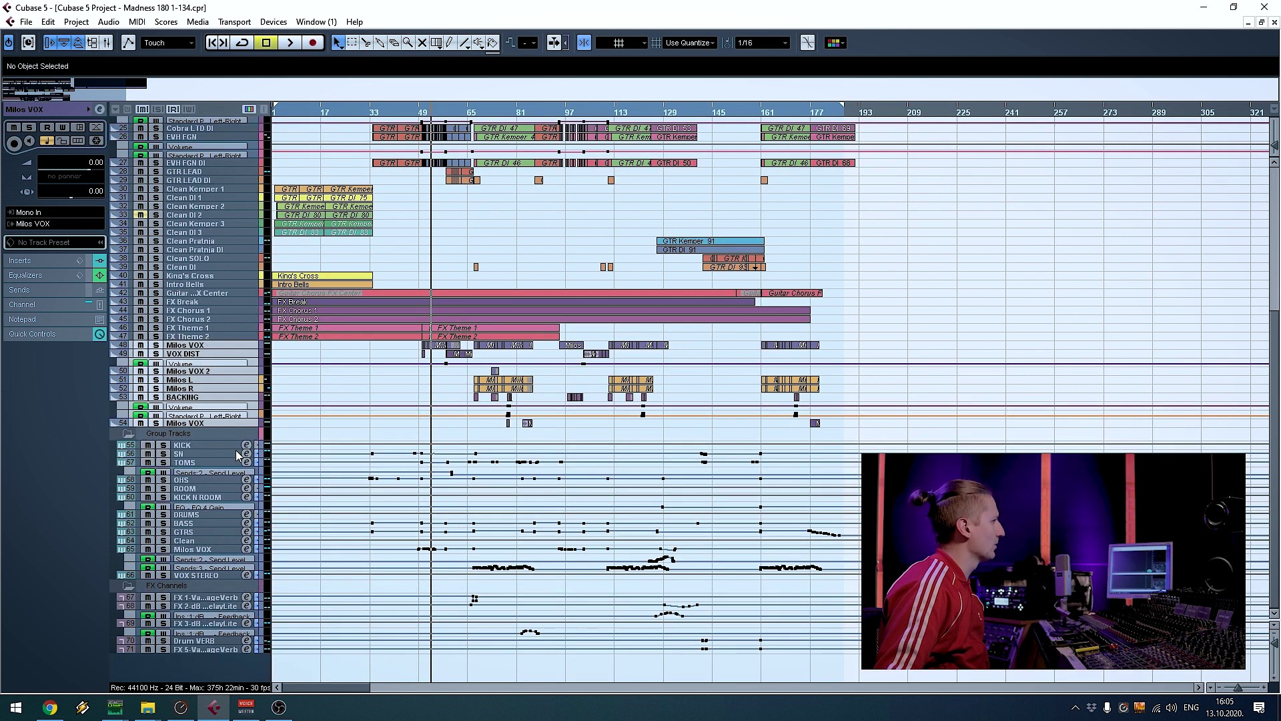
{"action": "left_click", "coordinate": [218, 574]}
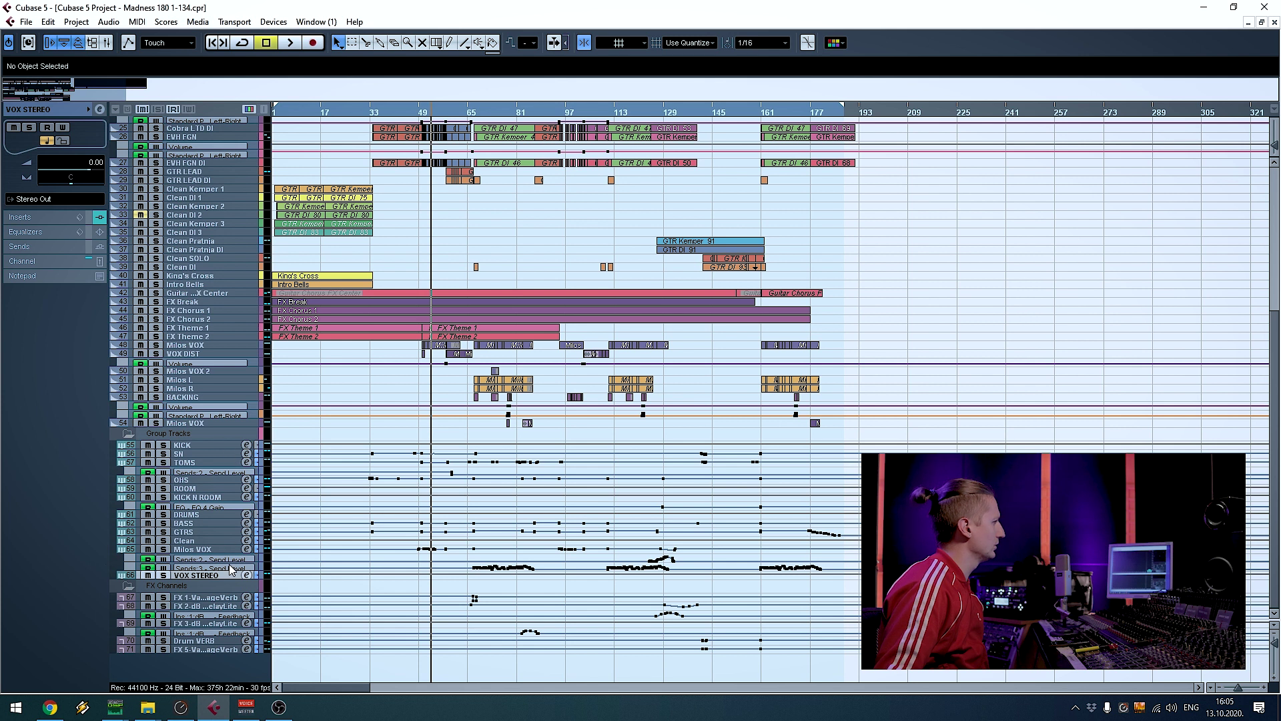
{"action": "left_click", "coordinate": [219, 445]}
{"action": "left_click", "coordinate": [222, 574], "text": "shift"}
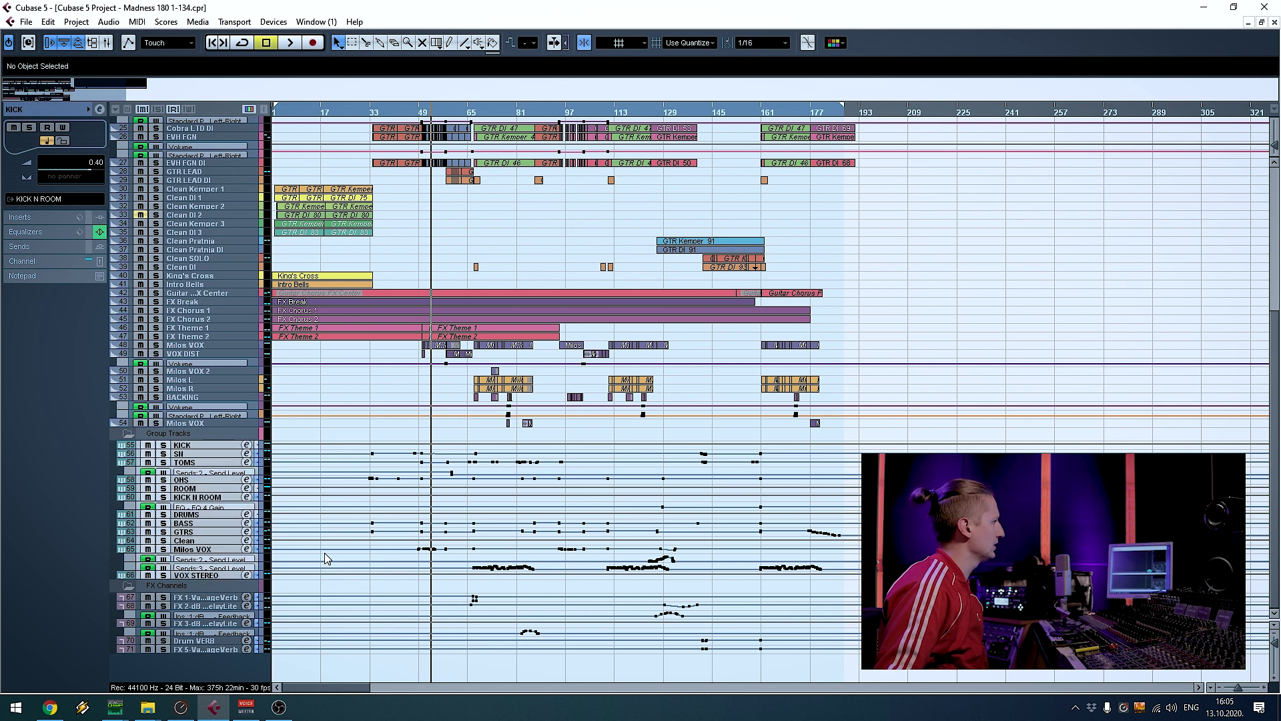
Select the effect channels from FX 1 to FX 5, followed by their FX Channels folder
{"action": "left_click", "coordinate": [224, 599]}
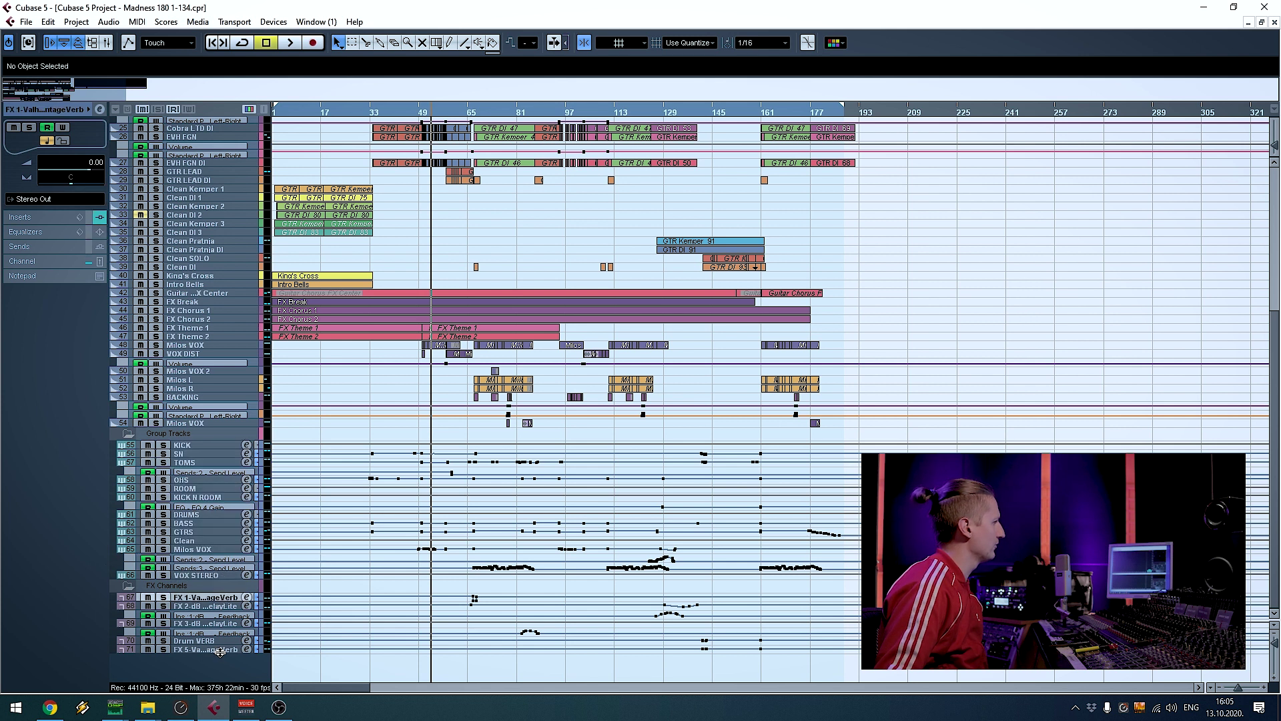
{"action": "left_click", "coordinate": [221, 650], "text": "shift"}
{"action": "left_click", "coordinate": [229, 585]}
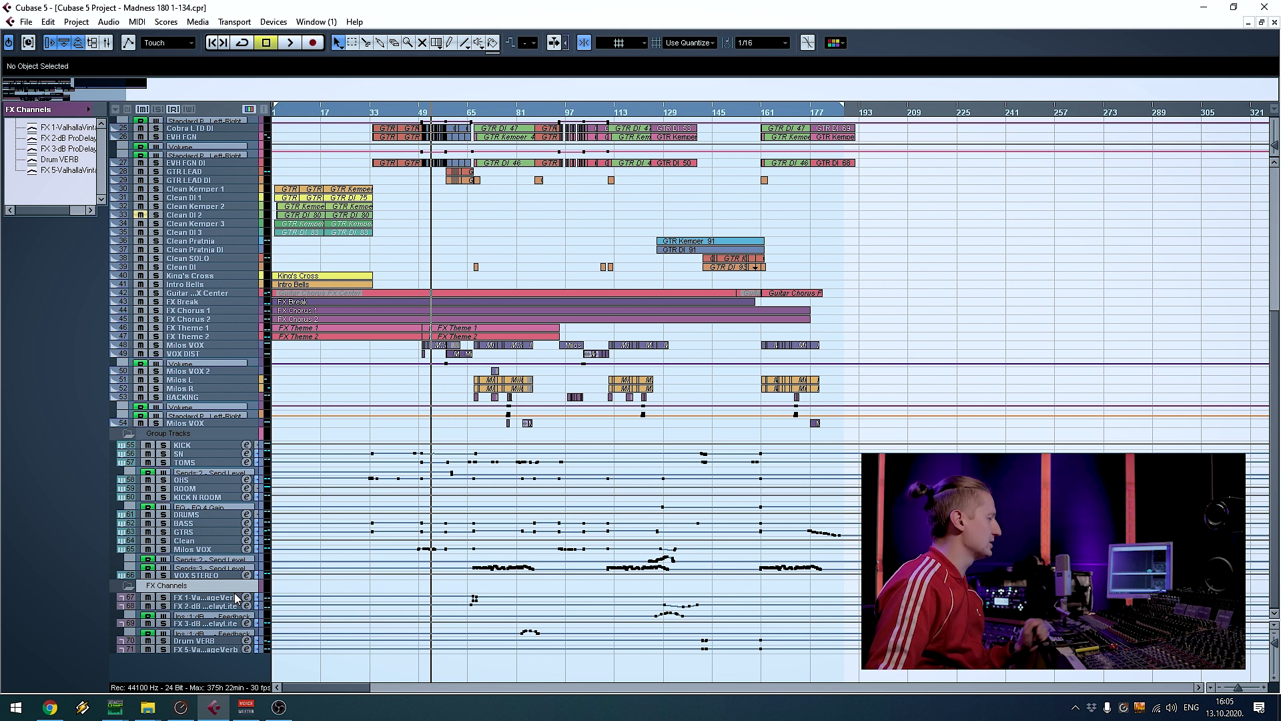
Enlarge the height of the drum tracks from Kick 52 through the first room track and adjust the timeline zoom to show their waveforms
{"action": "scroll", "coordinate": [373, 542], "scroll_direction": "up", "scroll_amount": 5}
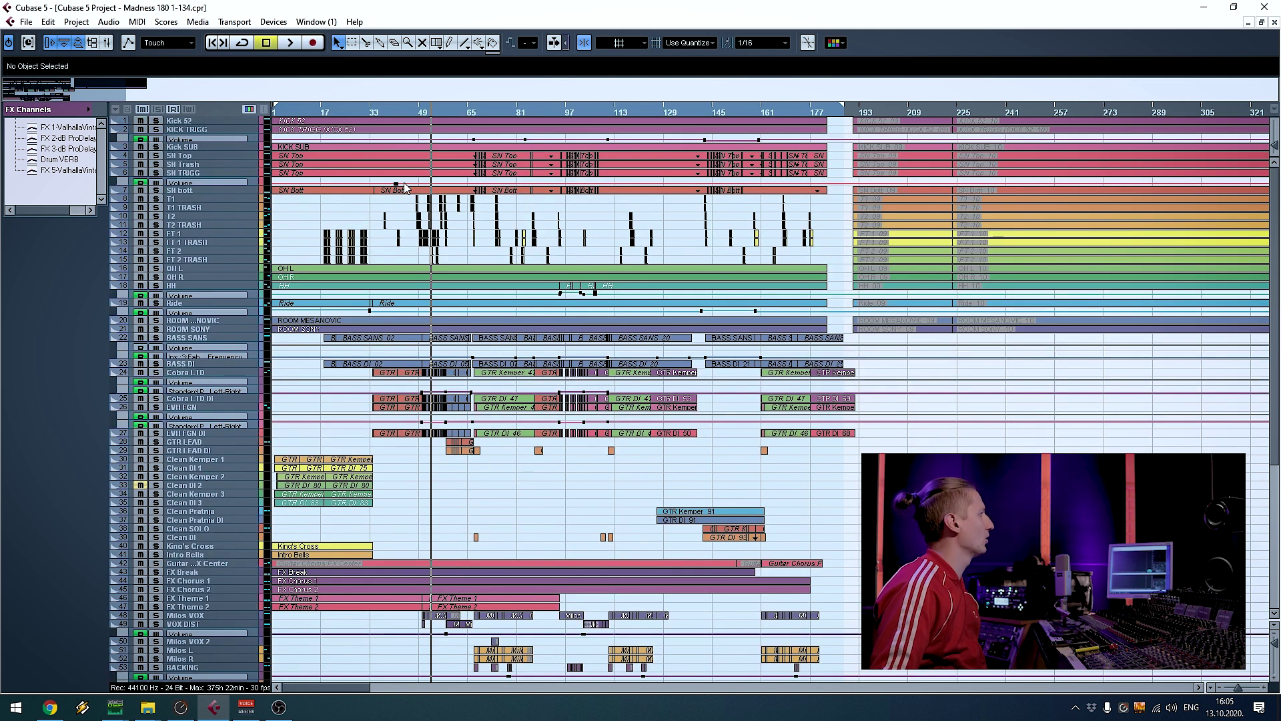
{"action": "left_click", "coordinate": [233, 122]}
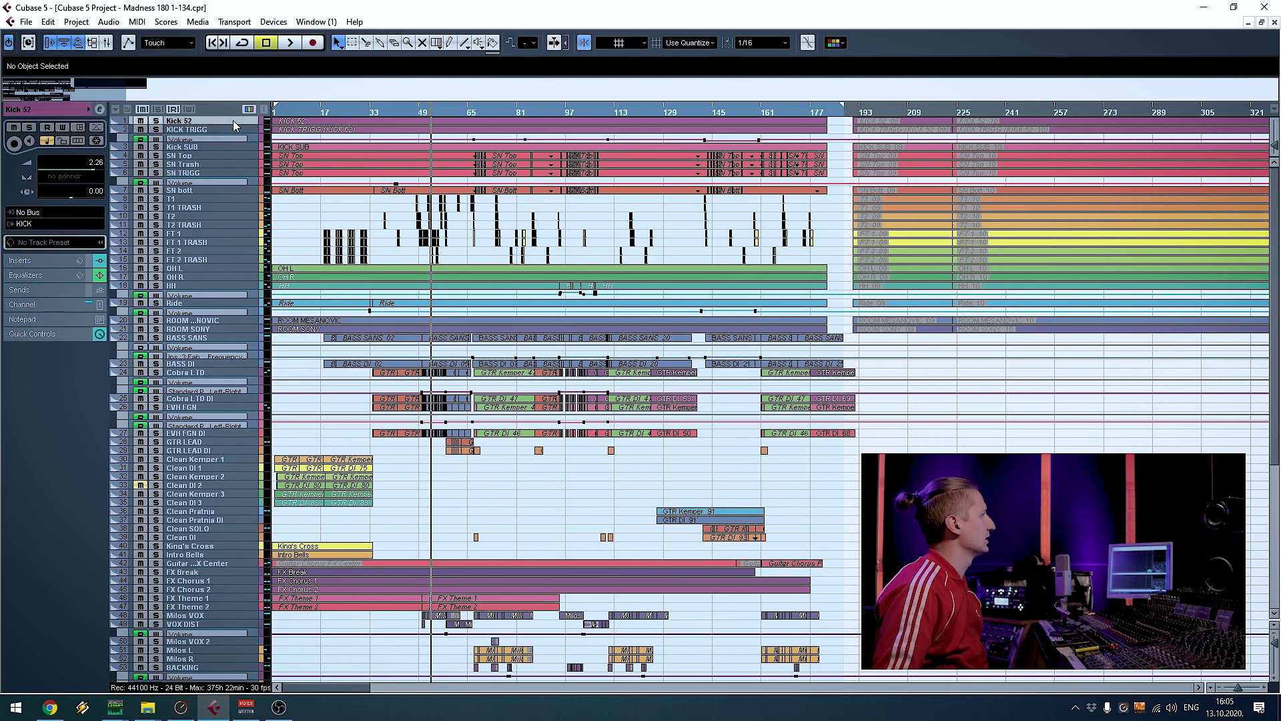
{"action": "left_click", "coordinate": [224, 319], "text": "shift"}
{"action": "mouse_move", "coordinate": [235, 125]}
{"action": "left_mouse_down"}
{"action": "mouse_move", "coordinate": [235, 158]}
{"action": "mouse_move", "coordinate": [235, 142]}
{"action": "left_mouse_up"}
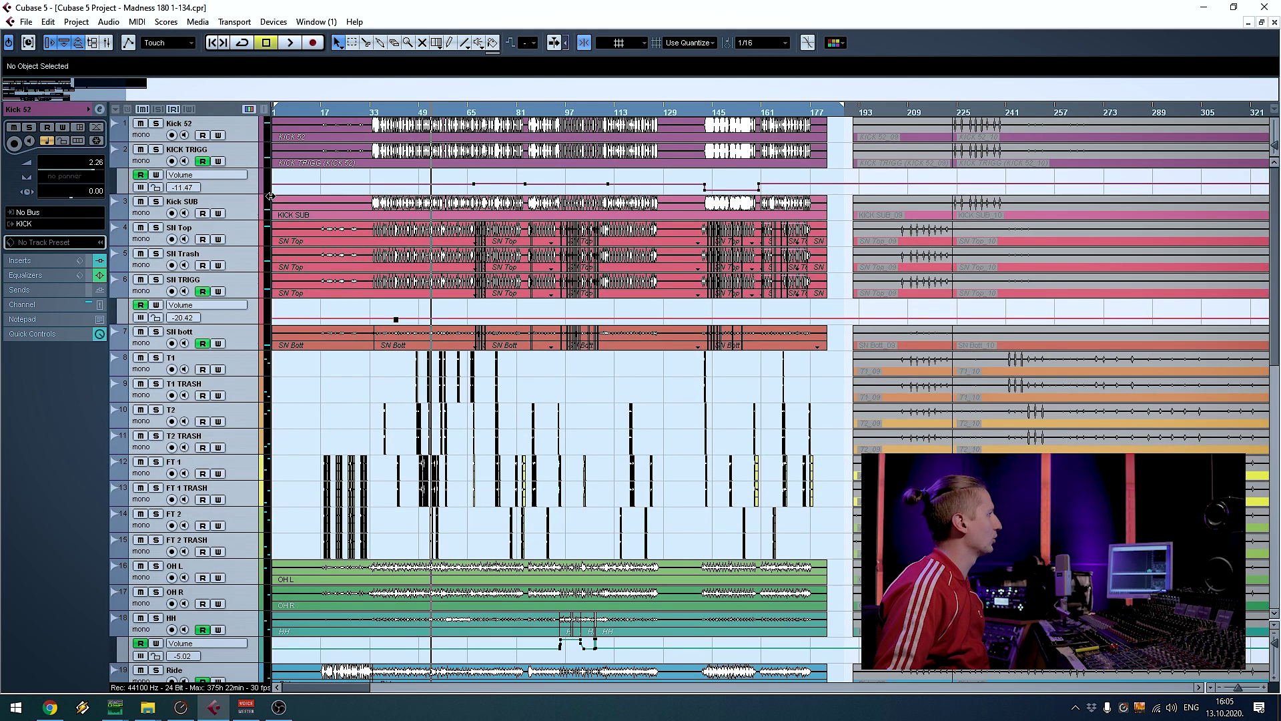
{"action": "key", "text": "h"}
{"action": "key", "text": "h"}
{"action": "key", "text": "h"}
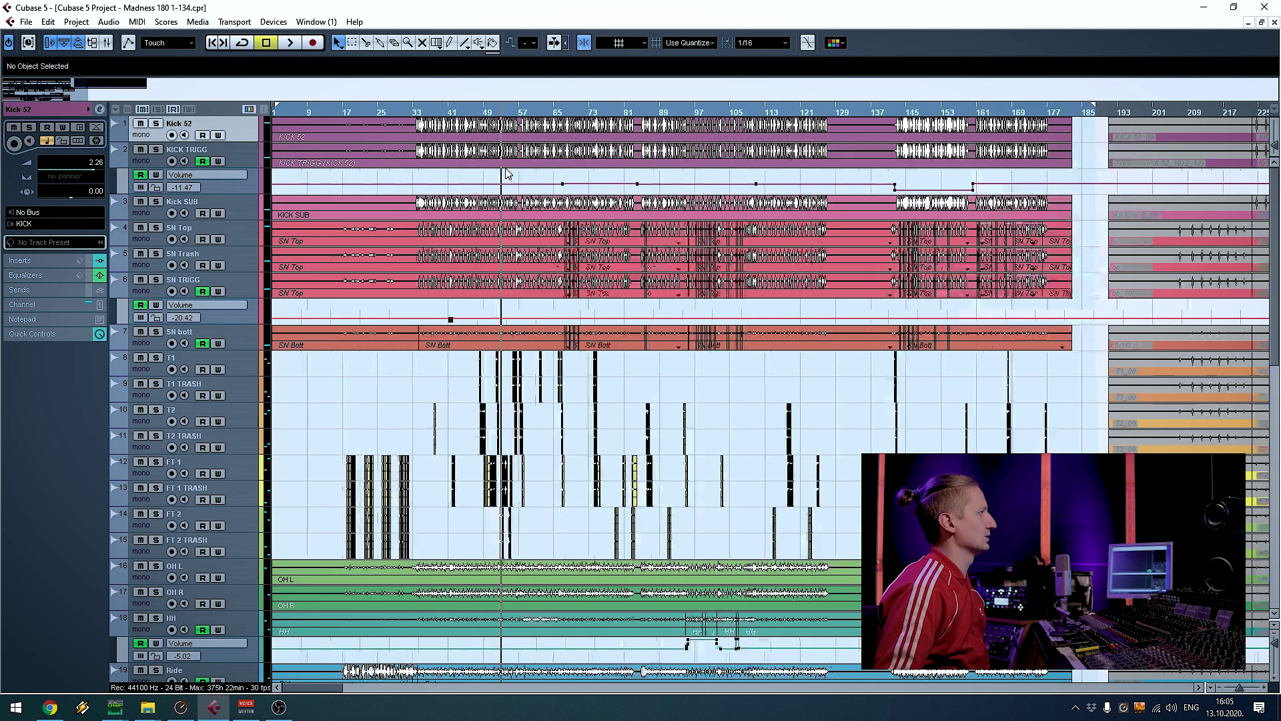
{"action": "key", "text": "g"}
{"action": "key", "text": "g"}
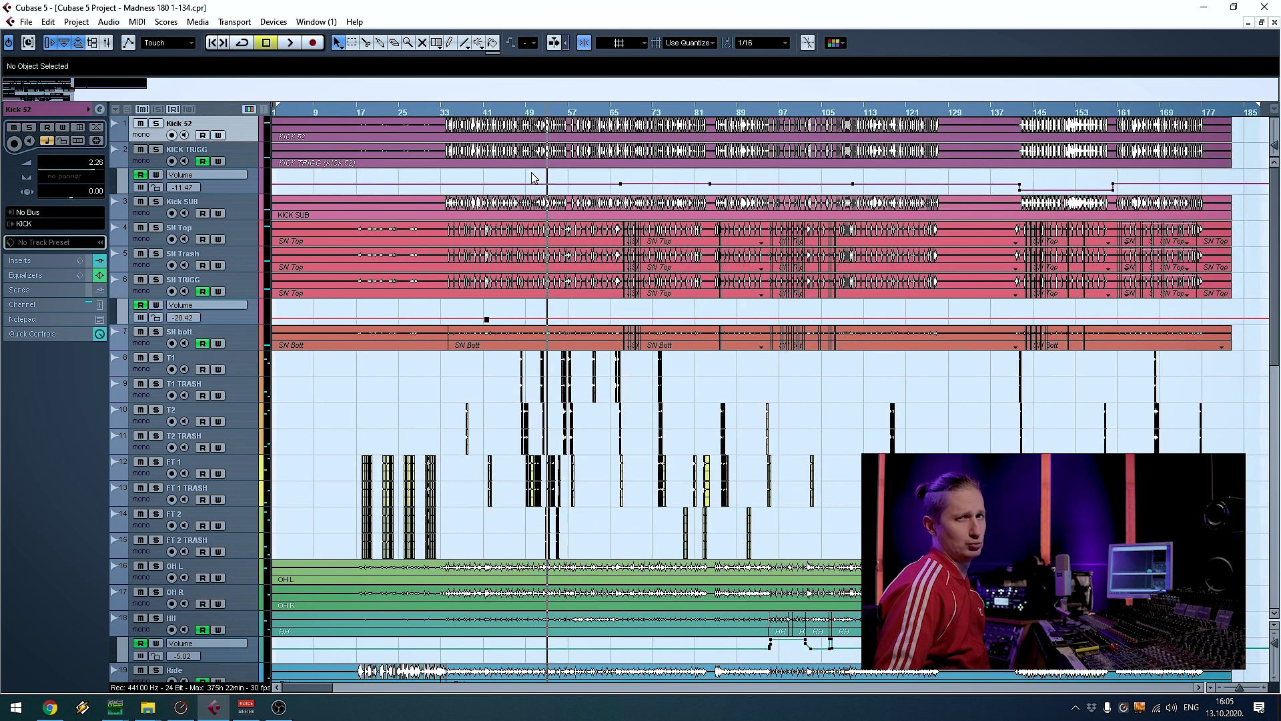
{"action": "key", "text": "g"}
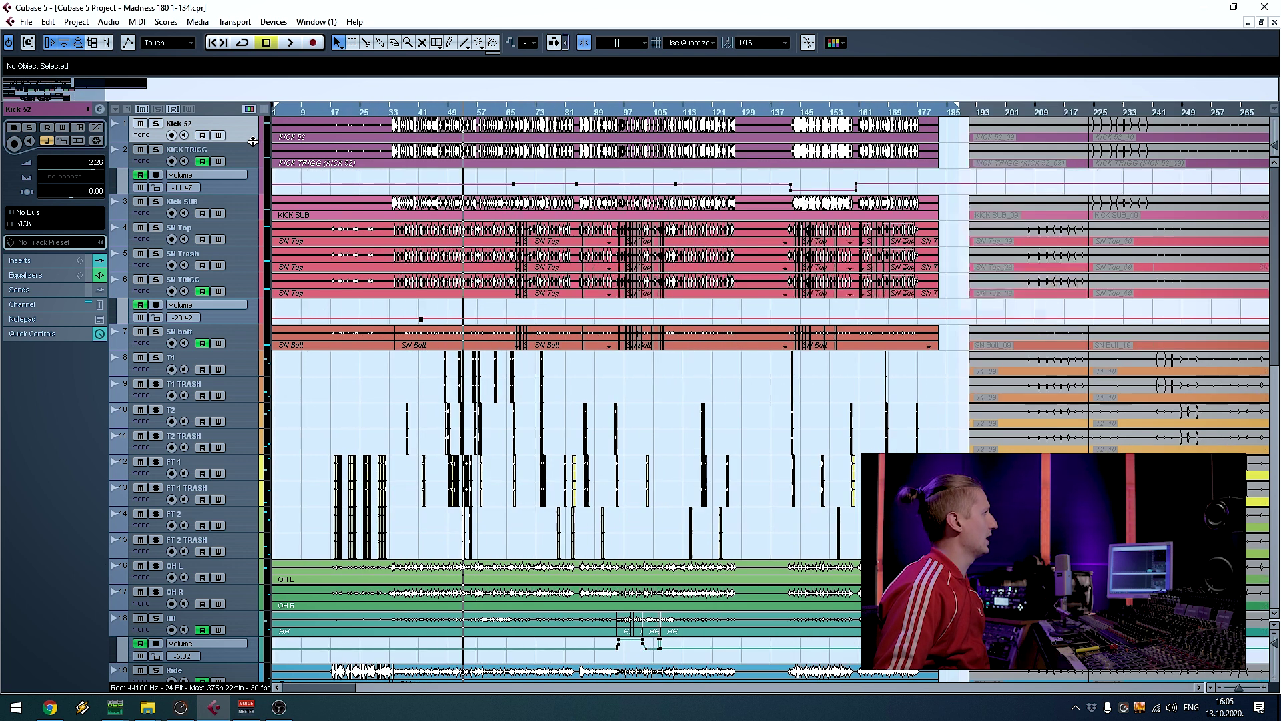
Step through the kick trigger and snare tracks, selecting SN Trash, SN TRIGG and SN bott to present each one
{"action": "left_click", "coordinate": [249, 159]}
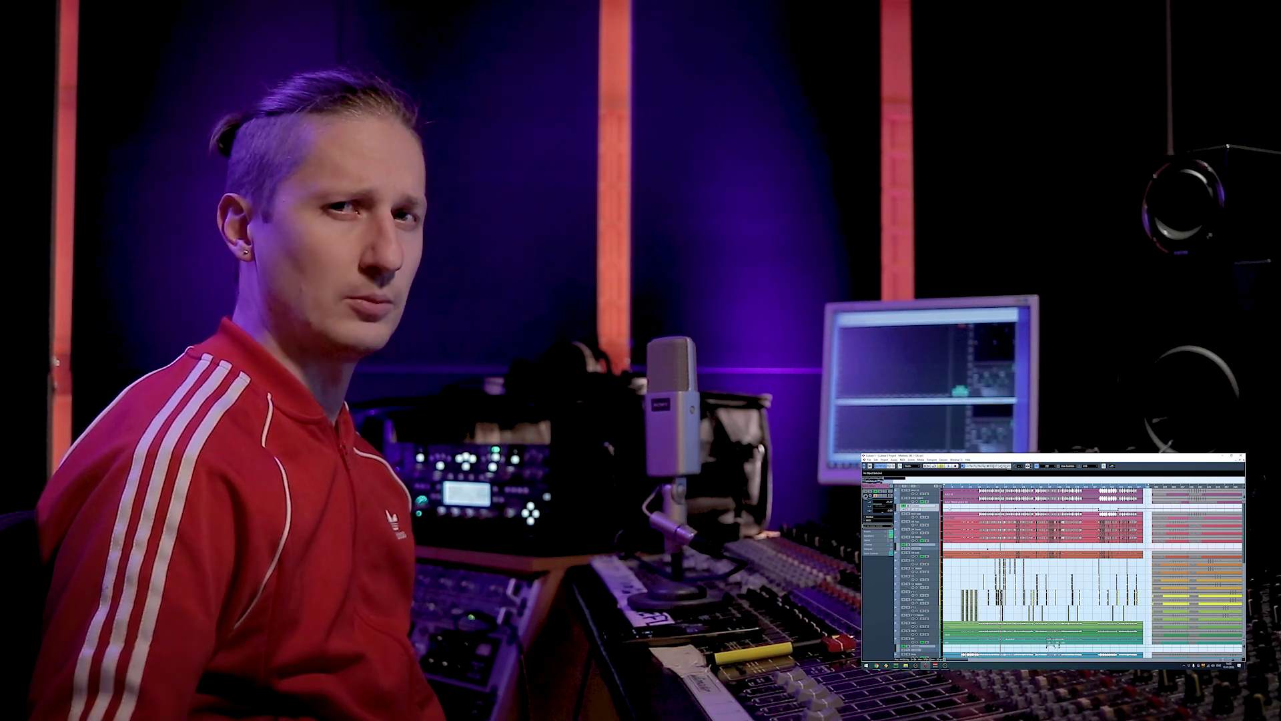
{"action": "left_click", "coordinate": [935, 514]}
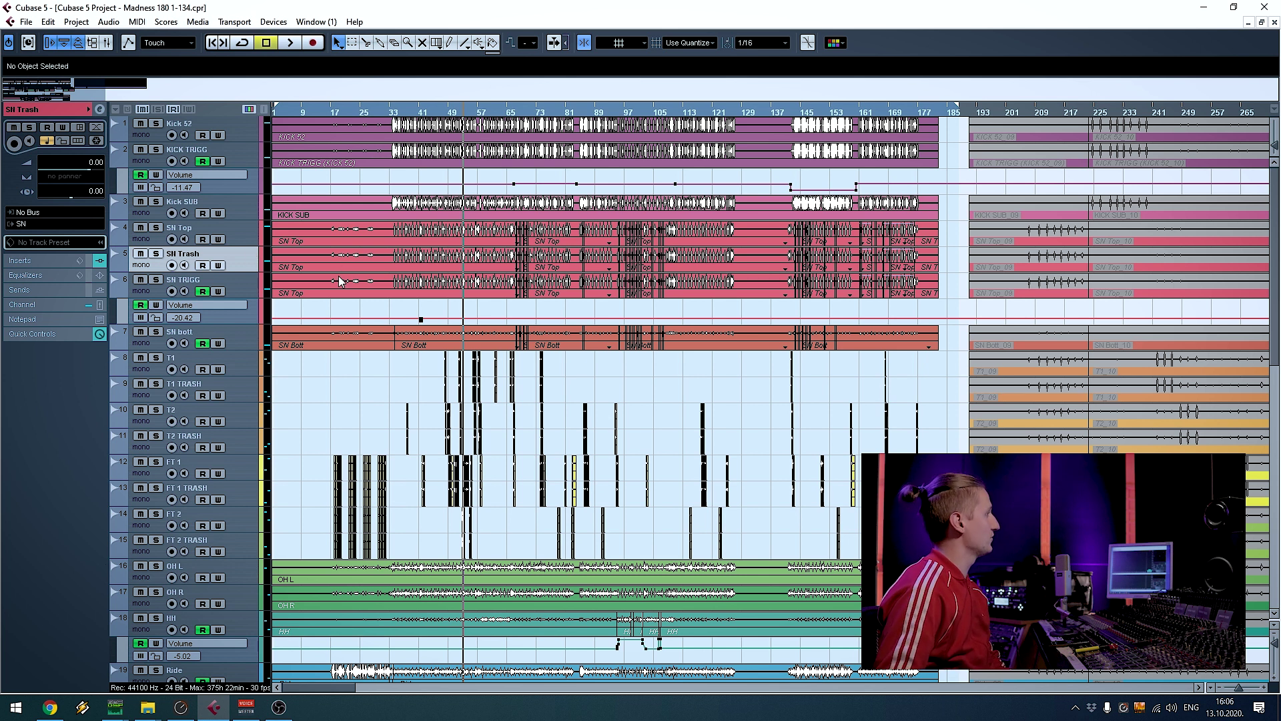
{"action": "key", "text": "Down"}
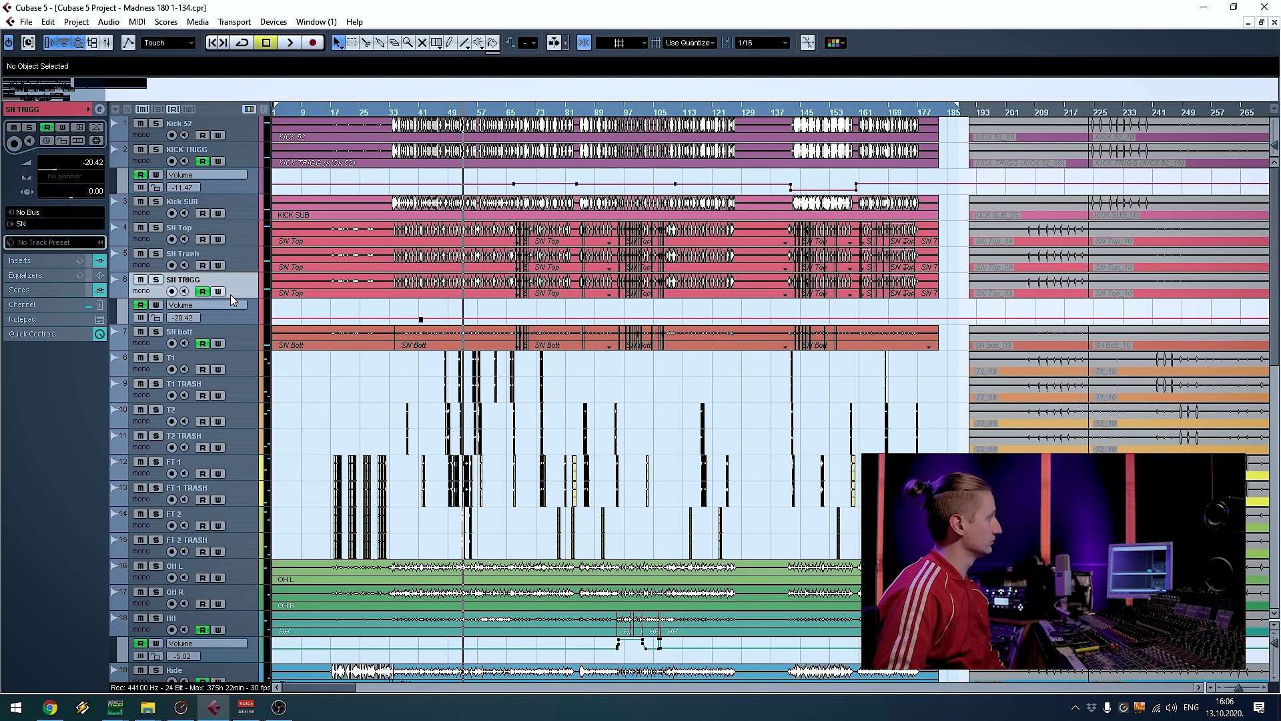
{"action": "key", "text": "Down"}
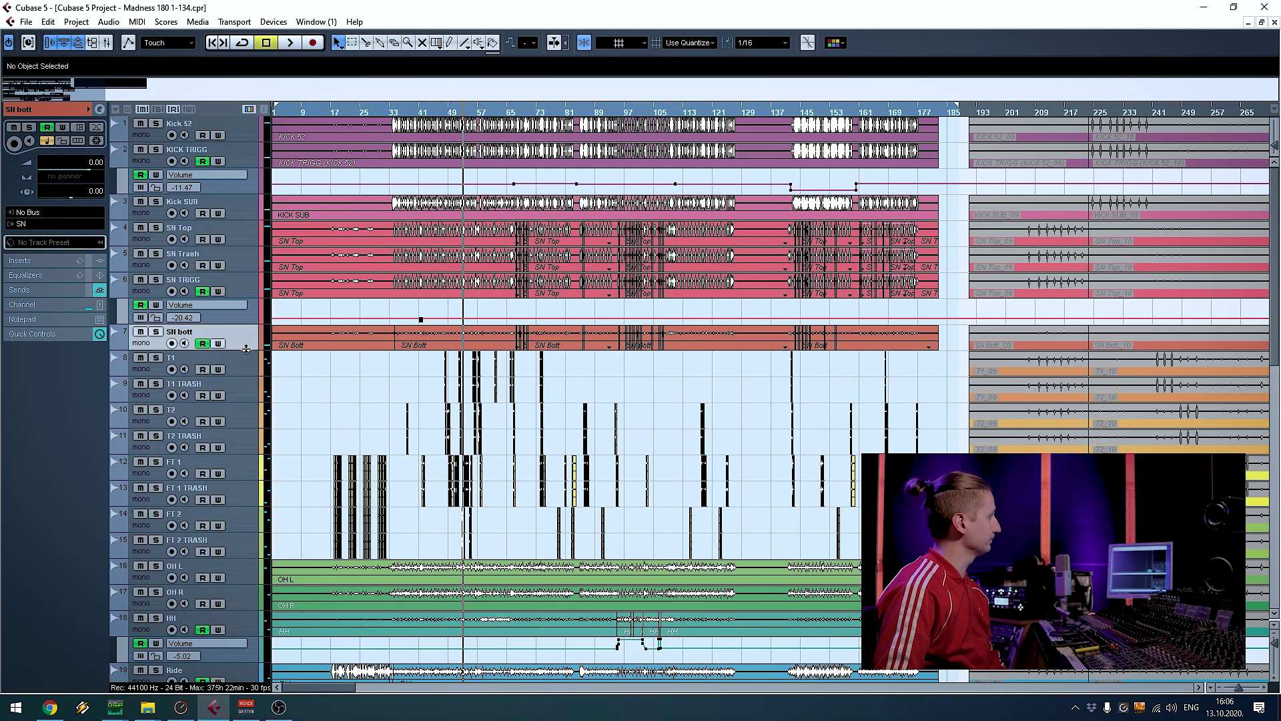
Step through the tom tracks and their TRASH copies from T1 to FT 2 TRASH
{"action": "left_click", "coordinate": [250, 374]}
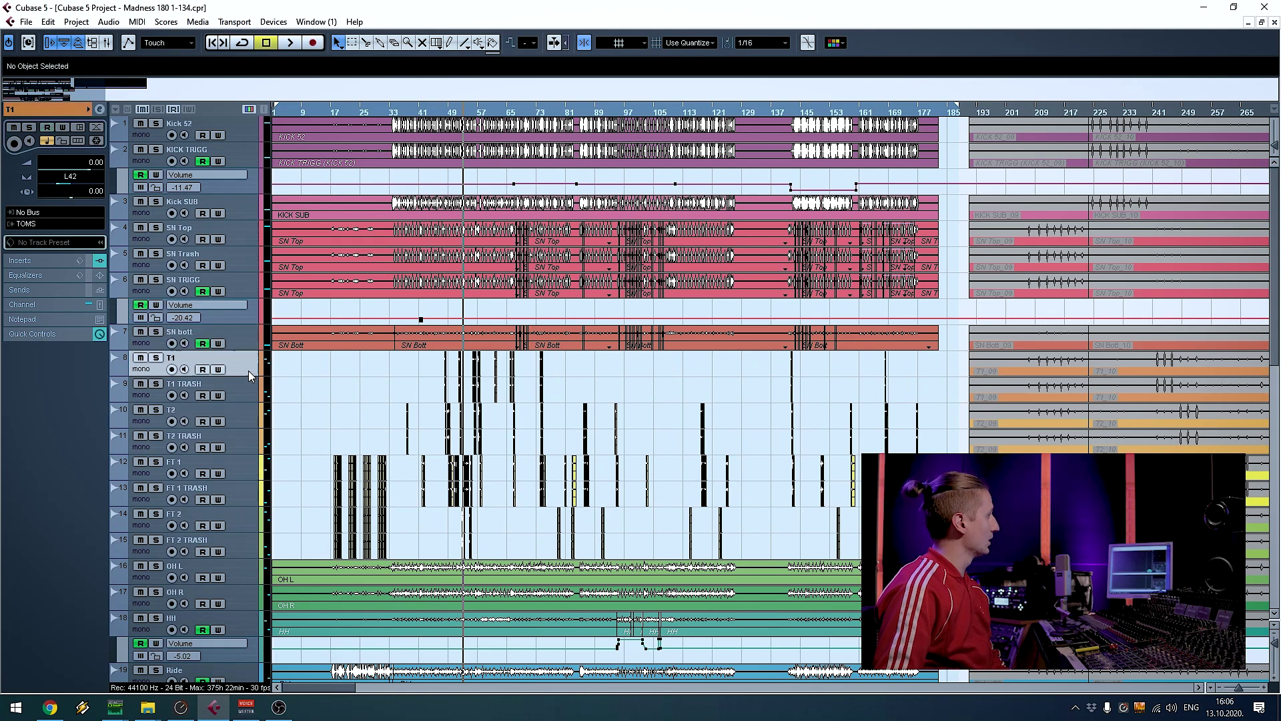
{"action": "key", "text": "Down"}
{"action": "key", "text": "Down"}
{"action": "key", "text": "Down"}
{"action": "key", "text": "Down"}
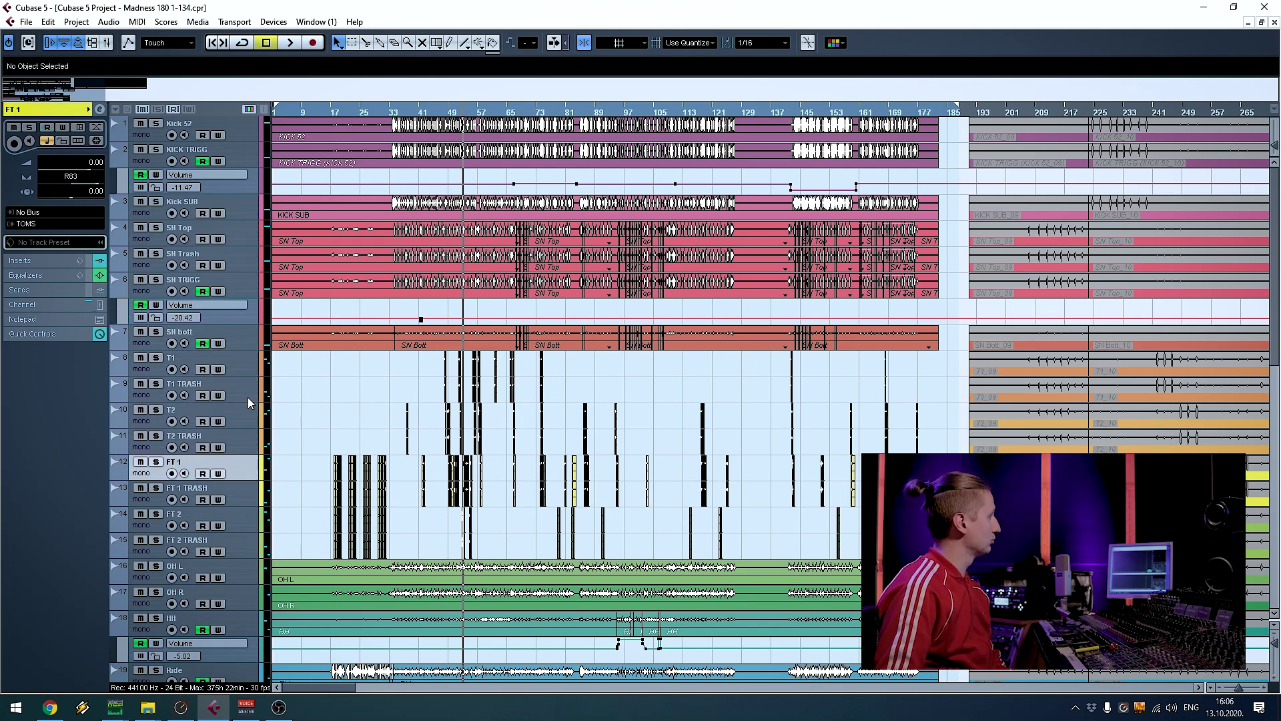
{"action": "key", "text": "Up"}
{"action": "key", "text": "Up"}
{"action": "key", "text": "Up"}
{"action": "key", "text": "Down"}
{"action": "key", "text": "Down"}
{"action": "key", "text": "Down"}
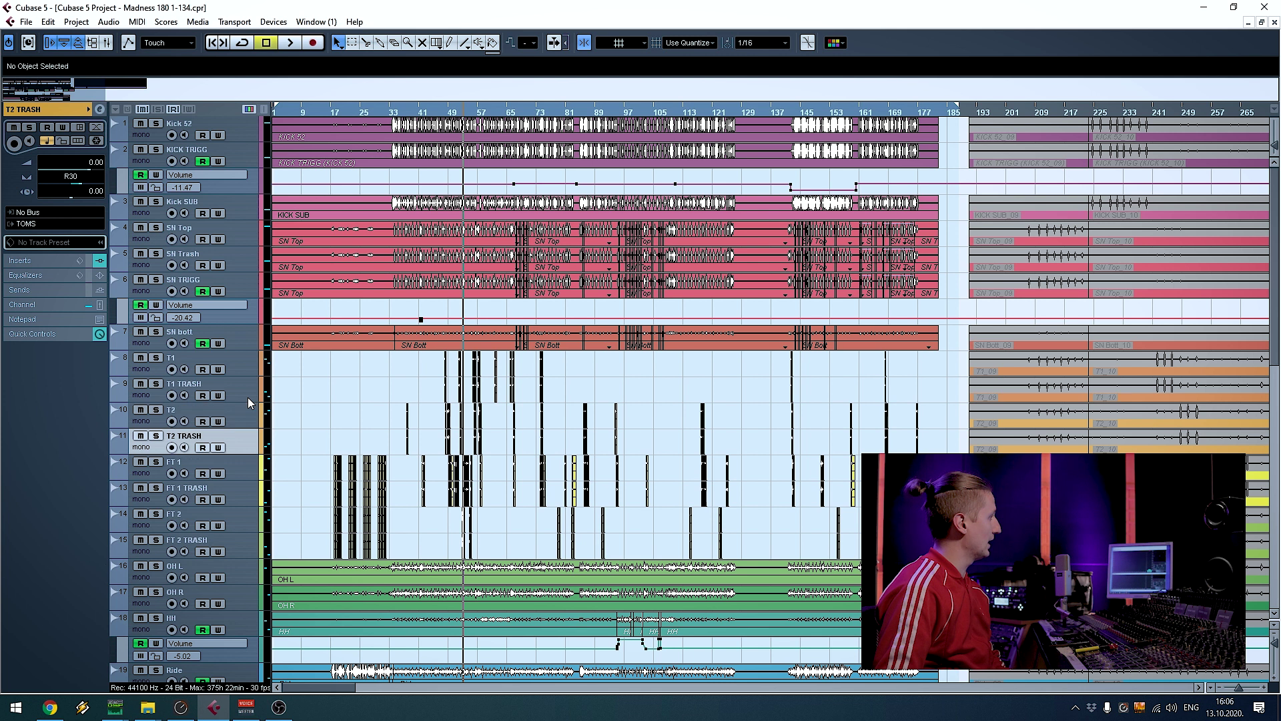
{"action": "key", "text": "Down"}
{"action": "key", "text": "Down"}
{"action": "key", "text": "Down"}
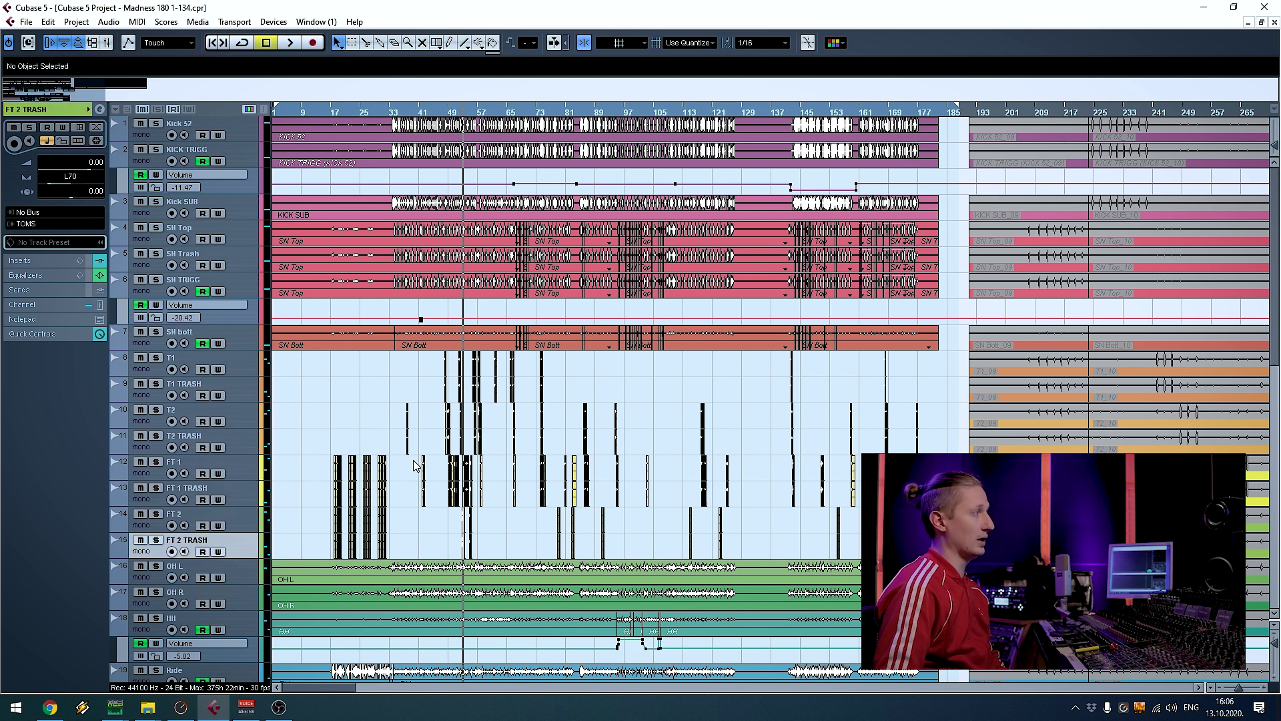
Step through the overhead, hi-hat, ride and room microphone tracks down to ROOM SONY
{"action": "scroll", "coordinate": [501, 424], "scroll_direction": "down", "scroll_amount": 2}
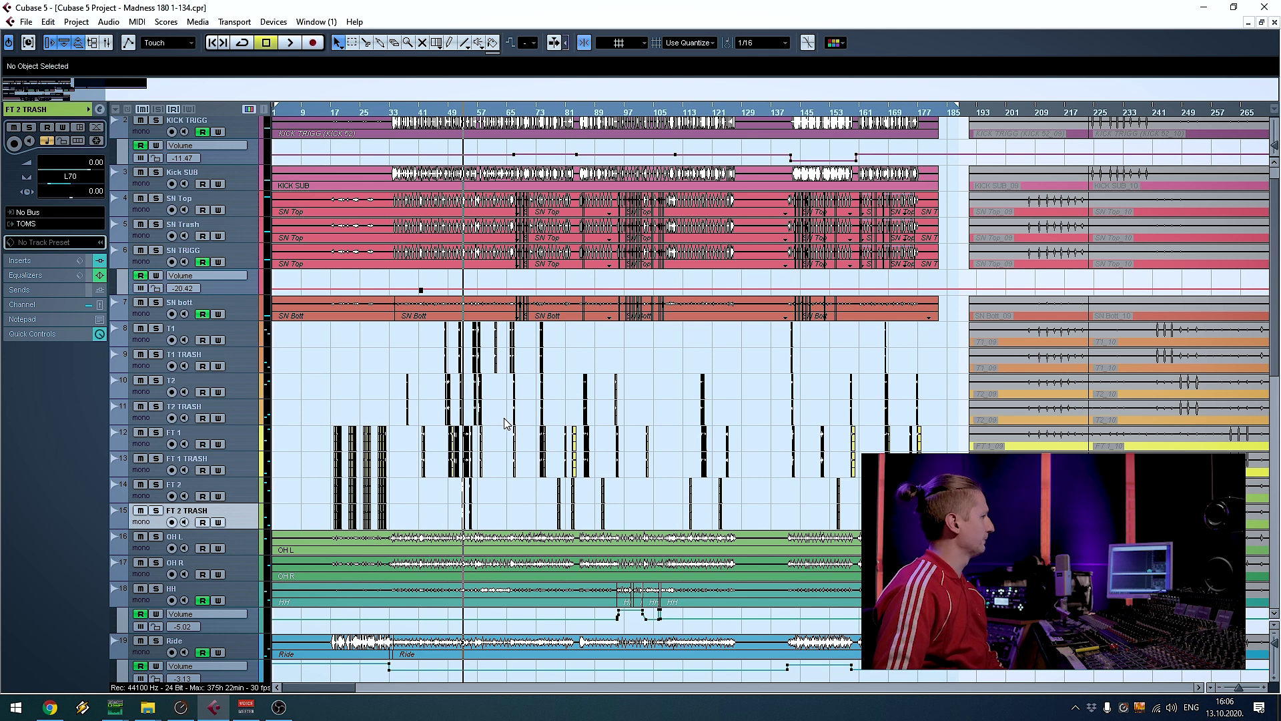
{"action": "key", "text": "Down"}
{"action": "key", "text": "Down"}
{"action": "scroll", "coordinate": [480, 447], "scroll_direction": "down", "scroll_amount": 4}
{"action": "key", "text": "Down"}
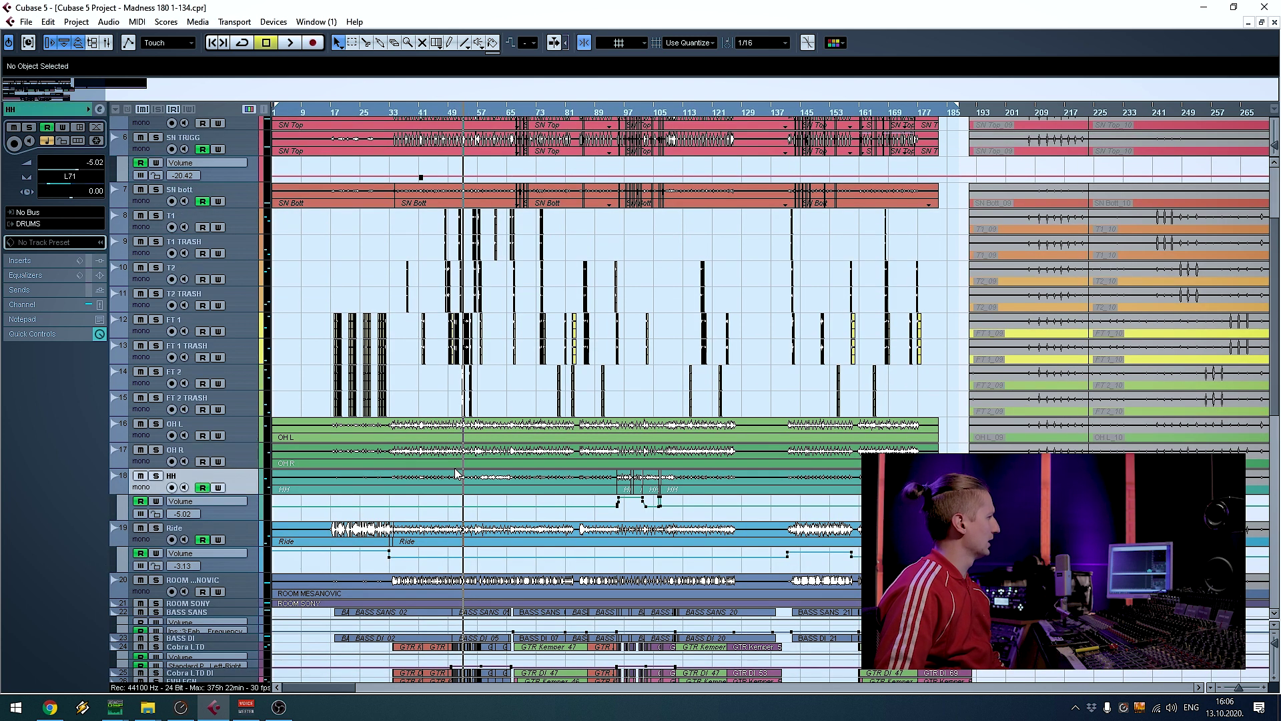
{"action": "scroll", "coordinate": [456, 473], "scroll_direction": "down", "scroll_amount": 4}
{"action": "key", "text": "Down"}
{"action": "scroll", "coordinate": [454, 457], "scroll_direction": "down", "scroll_amount": 3}
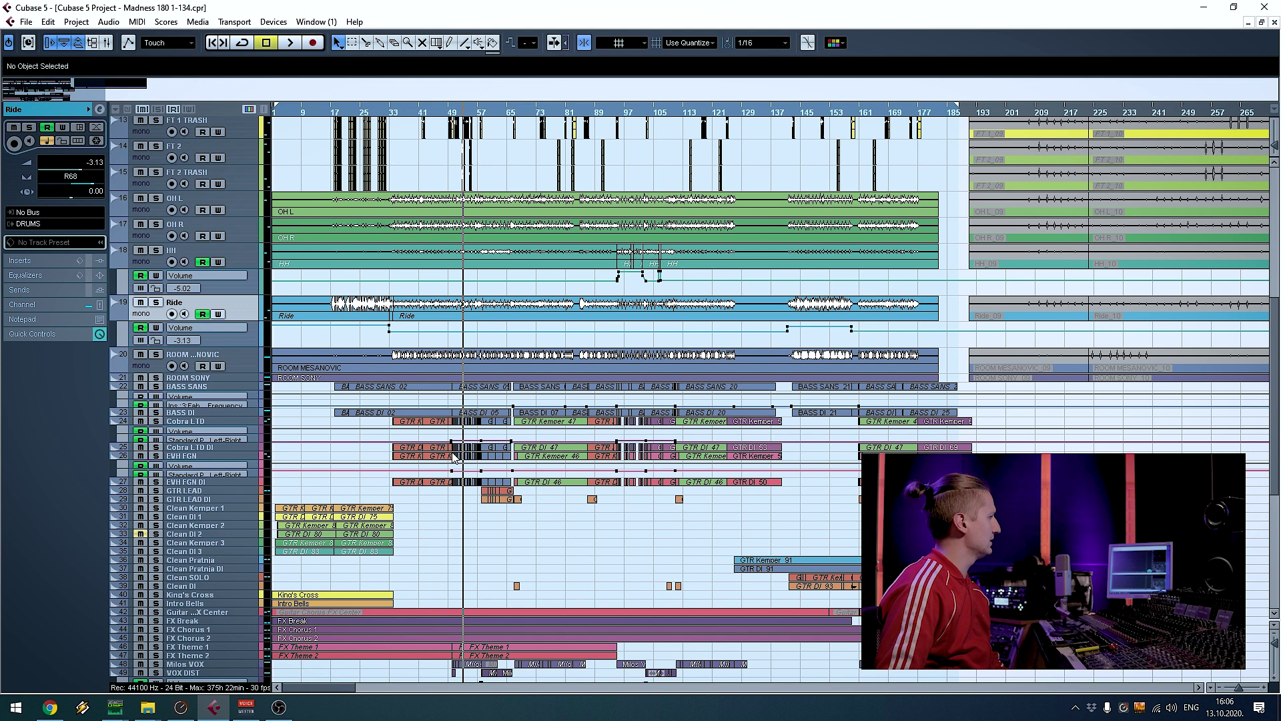
{"action": "key", "text": "Down"}
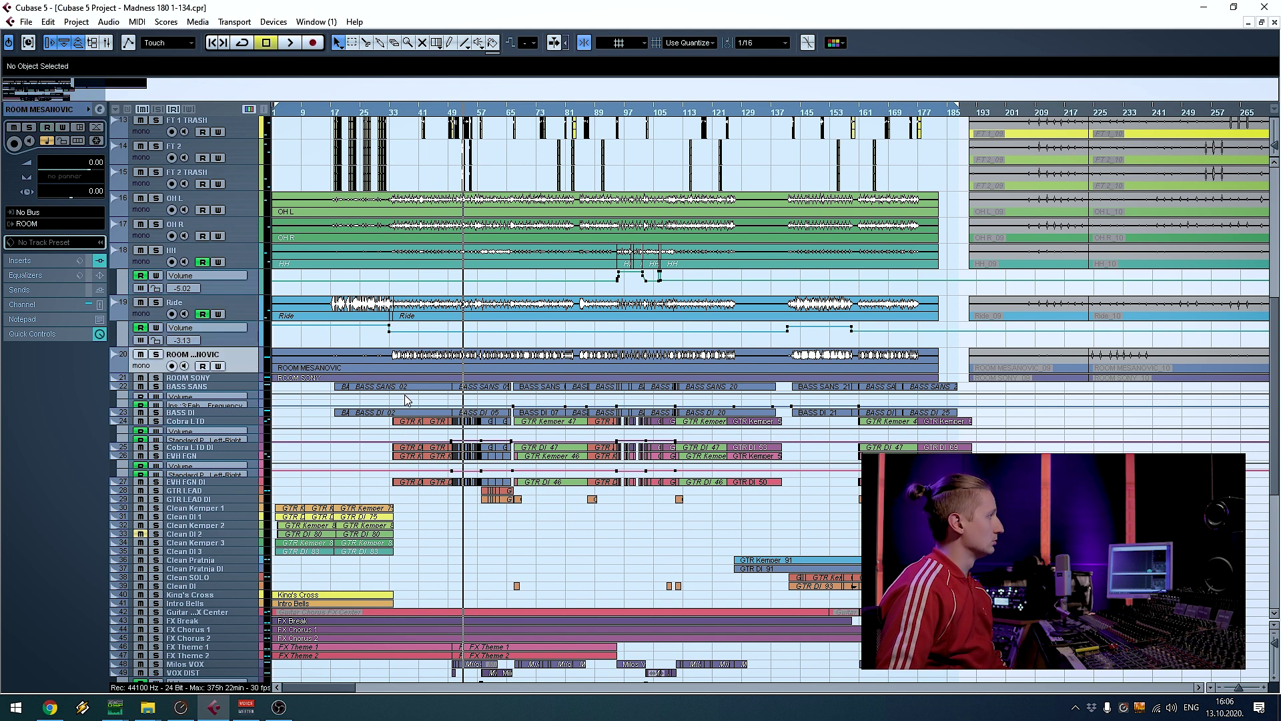
{"action": "key", "text": "Down"}
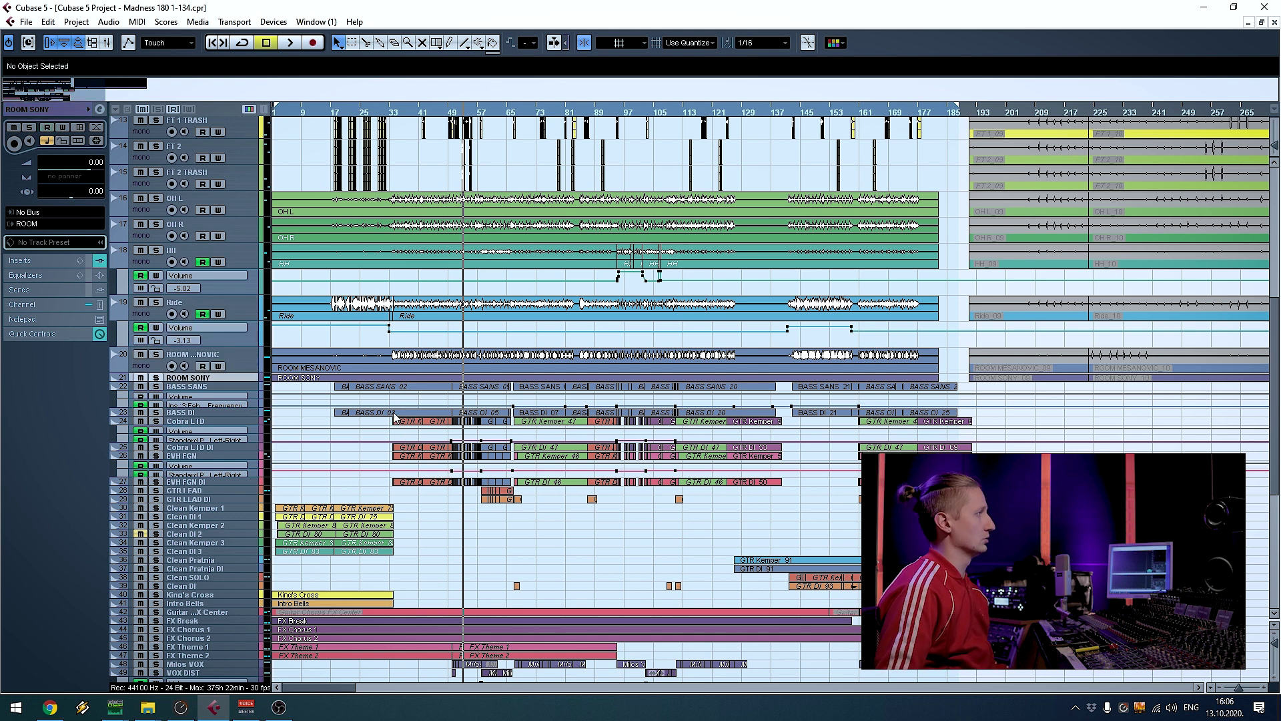
Select the BASS SANS track just below the drum tracks
{"action": "scroll", "coordinate": [239, 400], "scroll_direction": "down", "scroll_amount": 5}
{"action": "scroll", "coordinate": [227, 407], "scroll_direction": "up", "scroll_amount": 6}
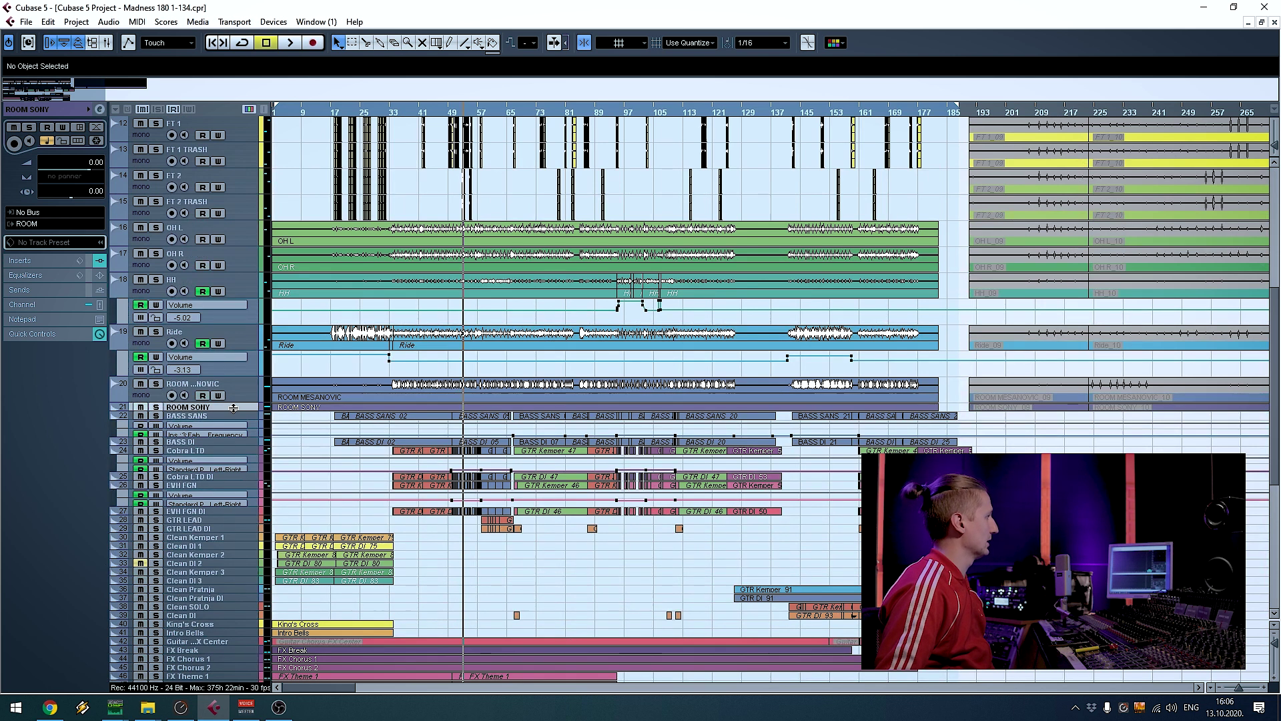
{"action": "left_click", "coordinate": [234, 415]}
{"action": "left_click", "coordinate": [254, 426]}
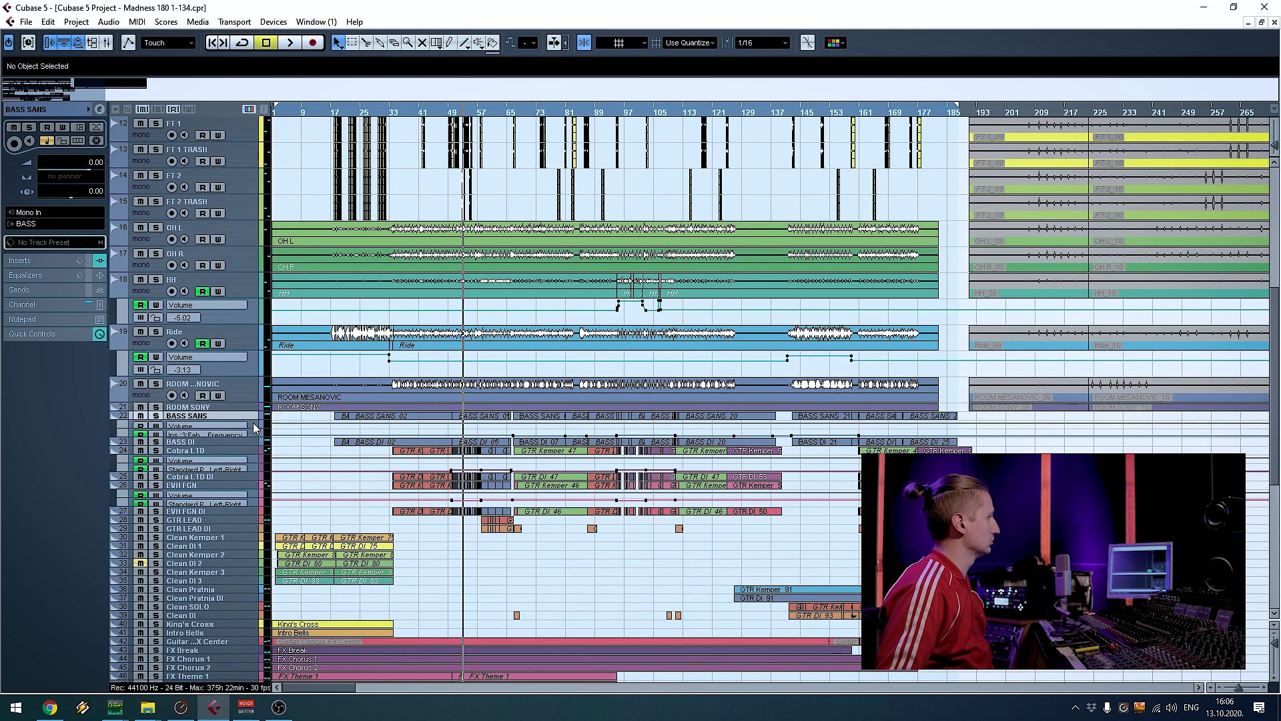
Open the Kick 52 channel settings to view its inserts and equalizer, and close the window
{"action": "scroll", "coordinate": [254, 419], "scroll_direction": "up", "scroll_amount": 10}
{"action": "left_click", "coordinate": [245, 122]}
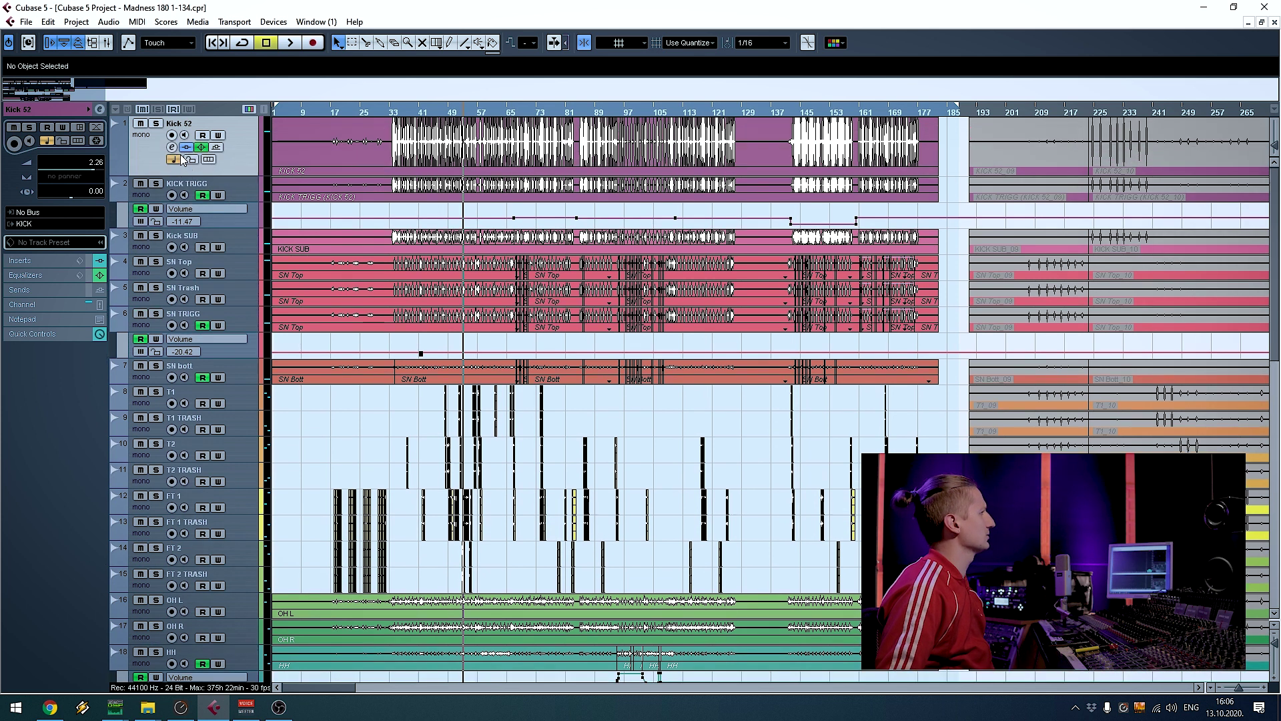
{"action": "left_click", "coordinate": [172, 148]}
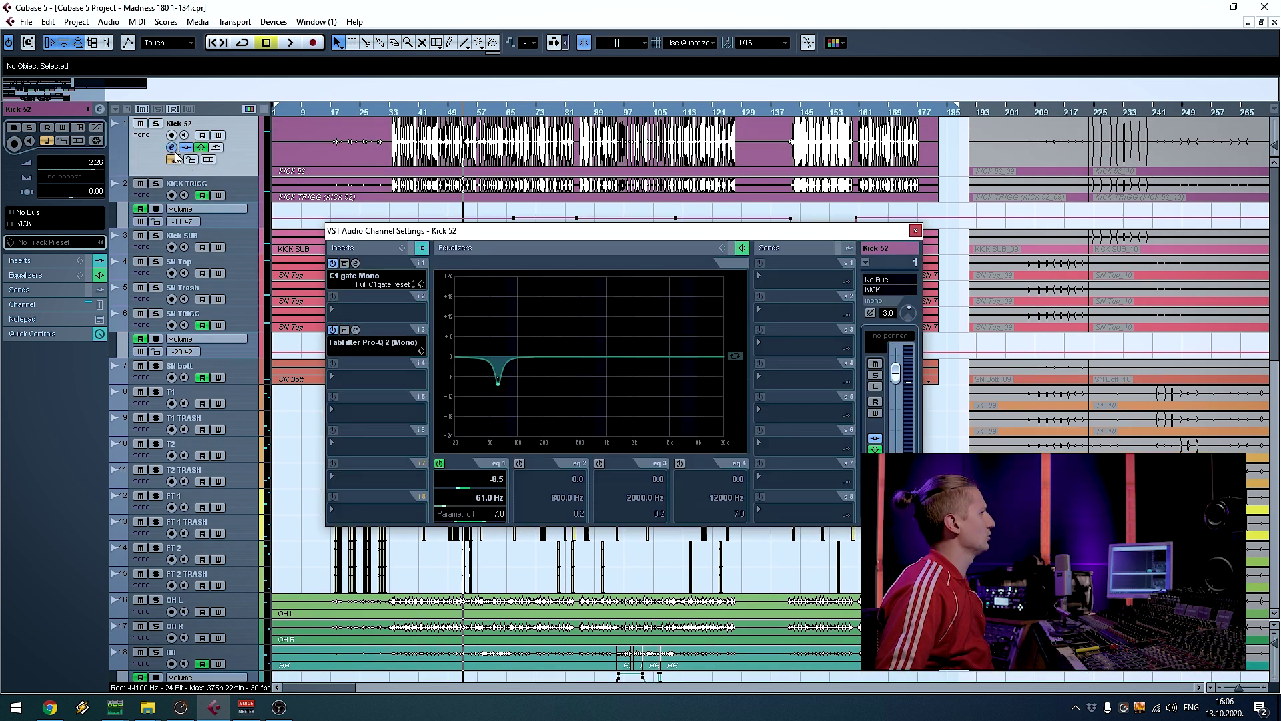
{"action": "left_click", "coordinate": [916, 230]}
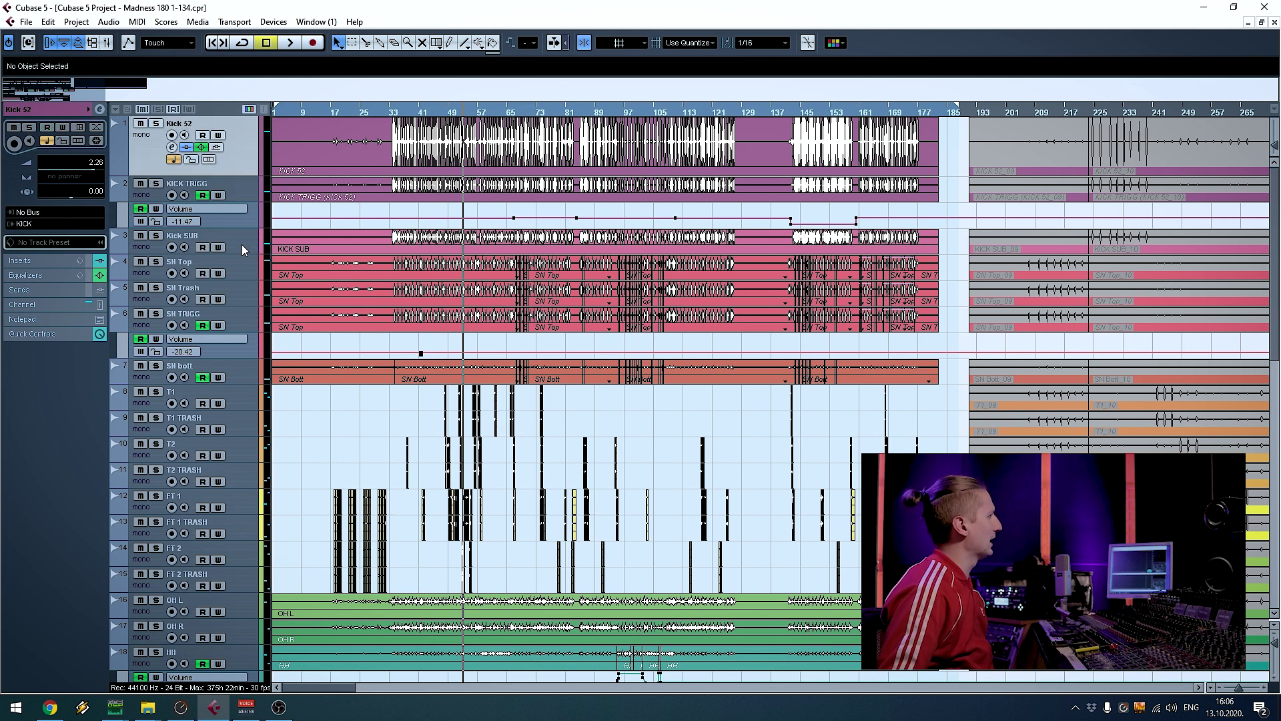
Select the KICK group track under Group Tracks
{"action": "scroll", "coordinate": [354, 466], "scroll_direction": "down", "scroll_amount": 10}
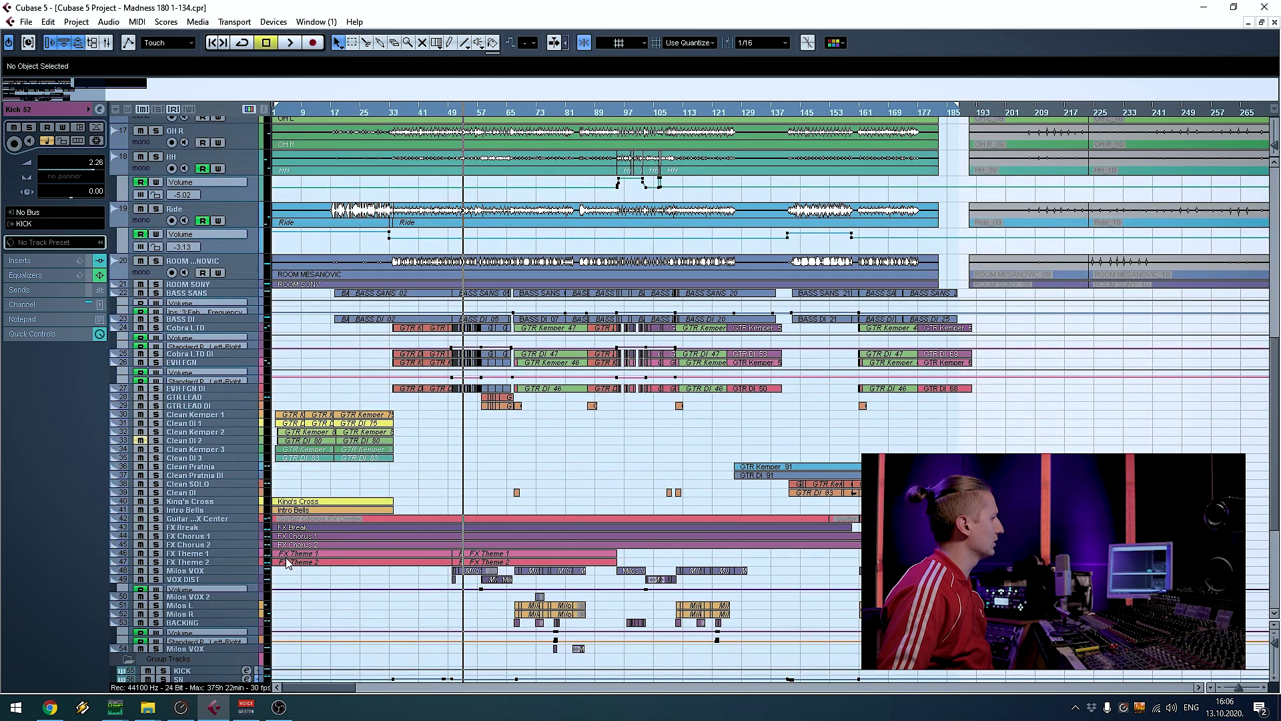
{"action": "scroll", "coordinate": [287, 563], "scroll_direction": "down", "scroll_amount": 5}
{"action": "left_click", "coordinate": [214, 446]}
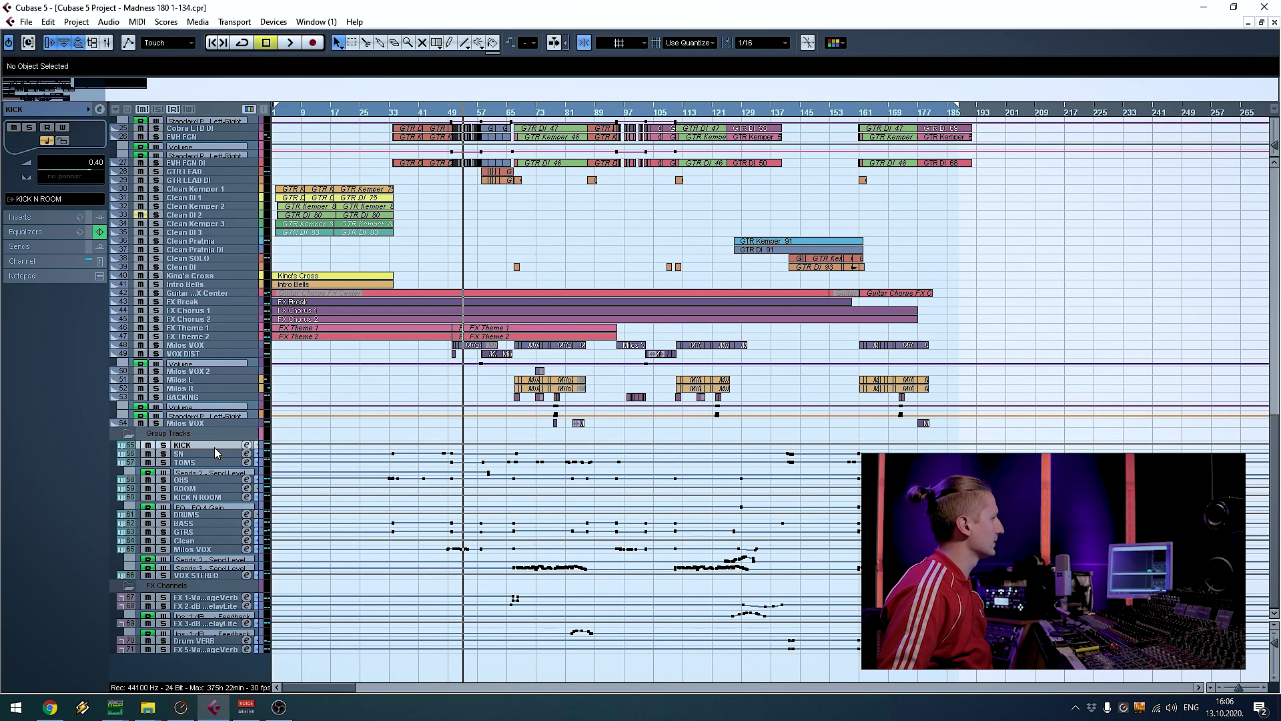
Open the KICK group's channel settings to view its equalizer, and close the window
{"action": "left_click", "coordinate": [247, 447]}
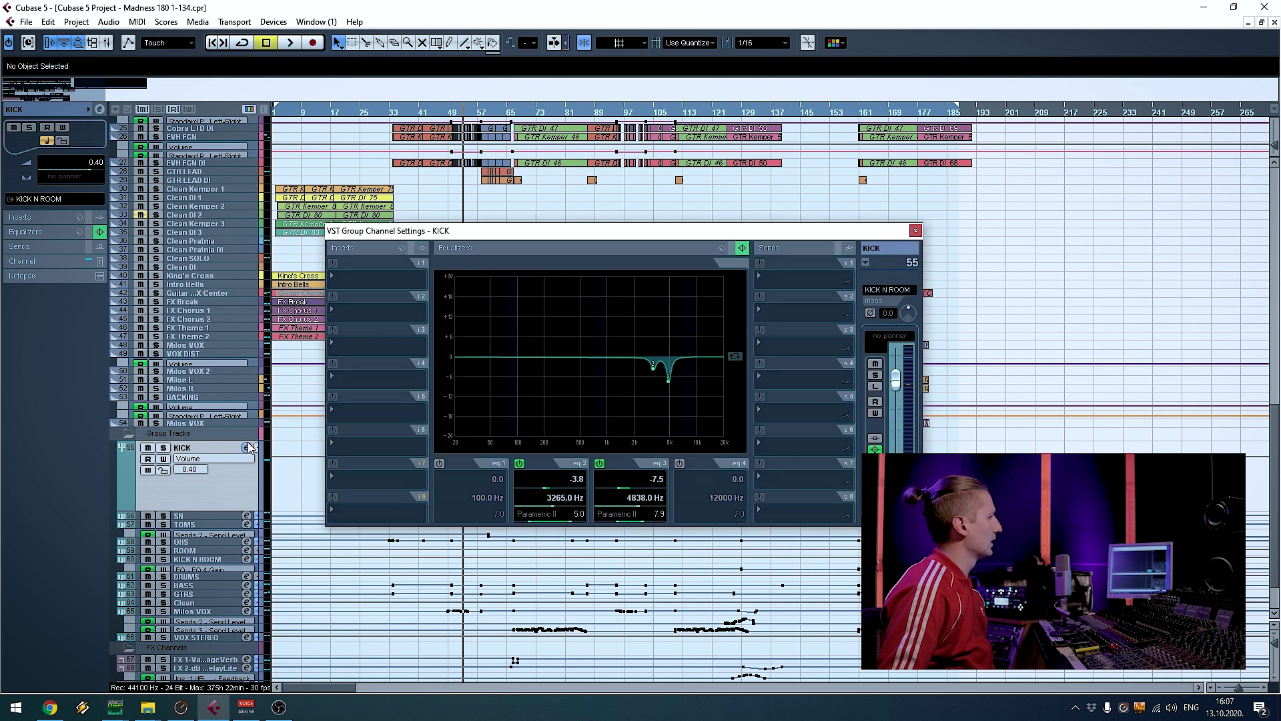
{"action": "left_click", "coordinate": [247, 448]}
Select the snare tracks from SN Top to SN bott, and select and enlarge the SN group track
{"action": "scroll", "coordinate": [241, 300], "scroll_direction": "up", "scroll_amount": 10}
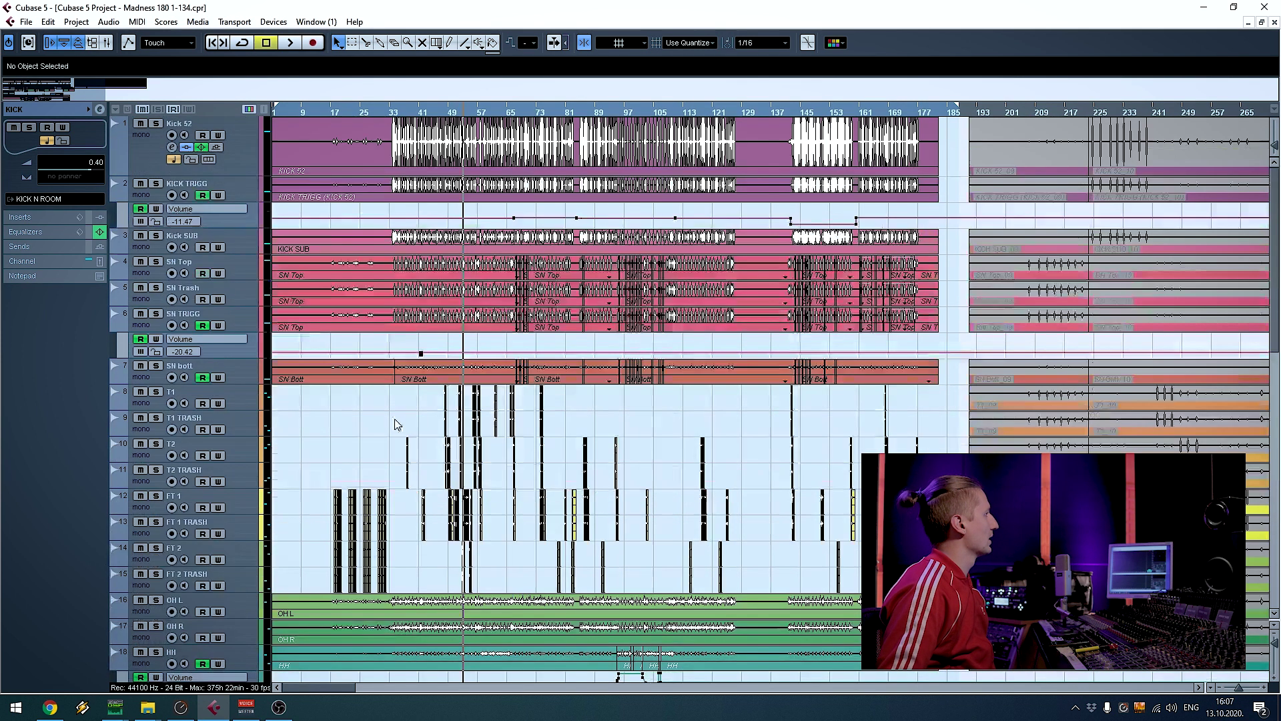
{"action": "left_click", "coordinate": [250, 273]}
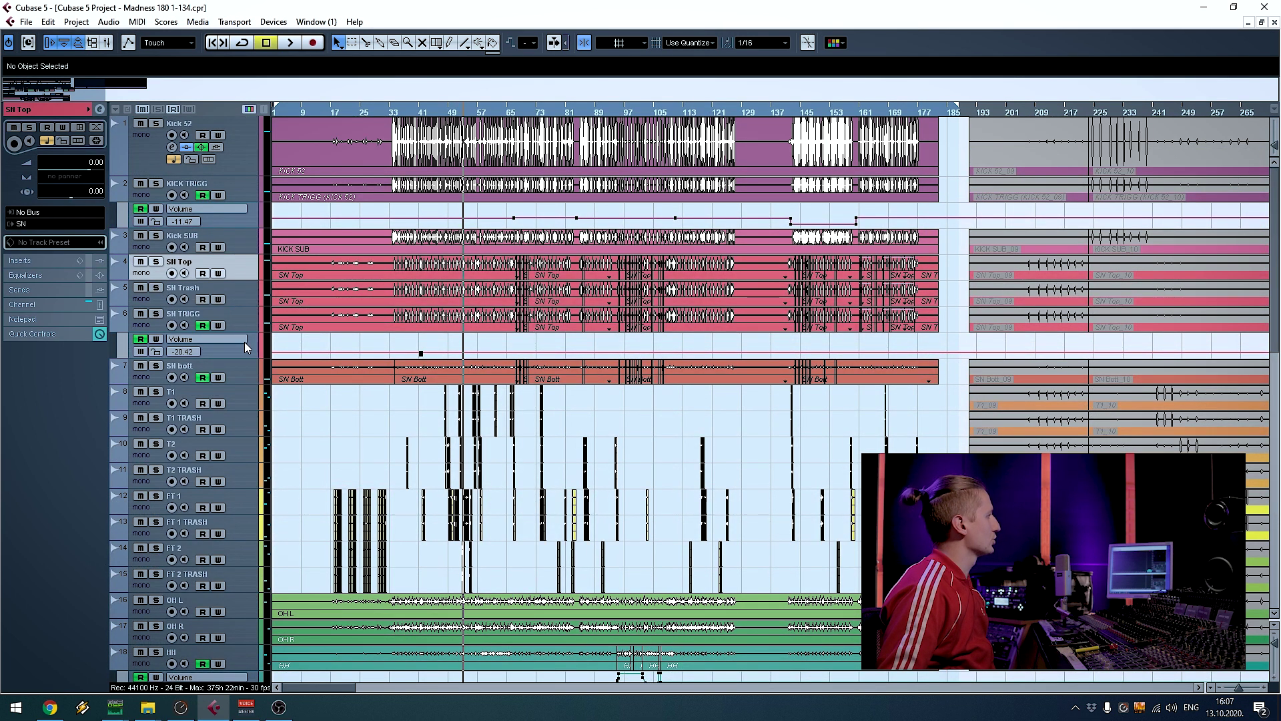
{"action": "left_click", "coordinate": [246, 369], "text": "shift"}
{"action": "scroll", "coordinate": [299, 395], "scroll_direction": "down", "scroll_amount": 15}
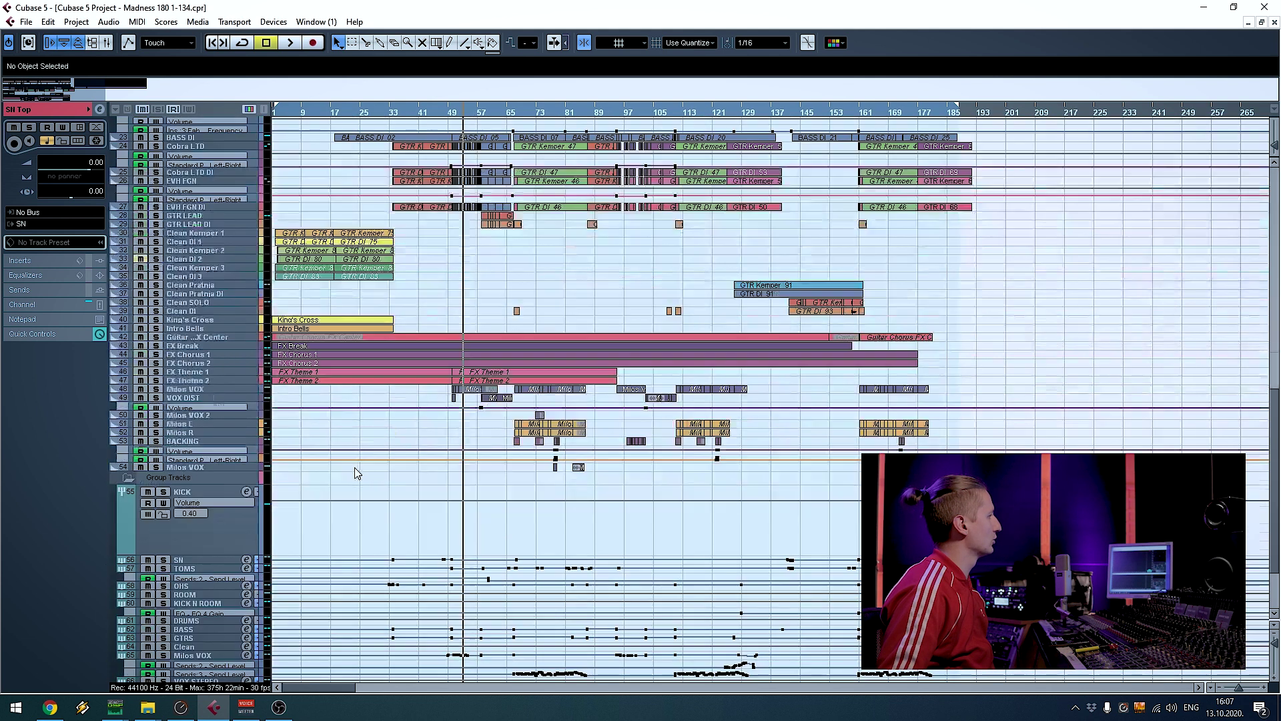
{"action": "left_click", "coordinate": [211, 561]}
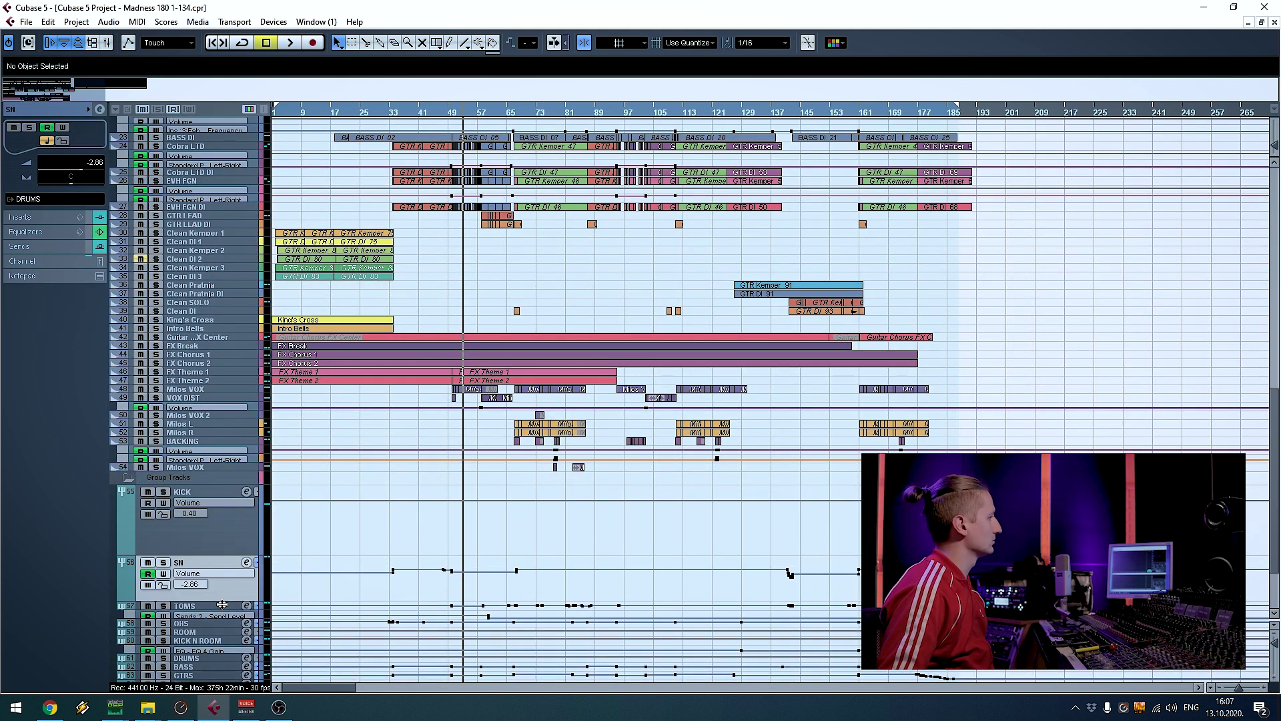
Select the tom tracks from T1 to FT 2 TRASH, and select and enlarge the TOMS group track
{"action": "scroll", "coordinate": [224, 605], "scroll_direction": "up", "scroll_amount": 12}
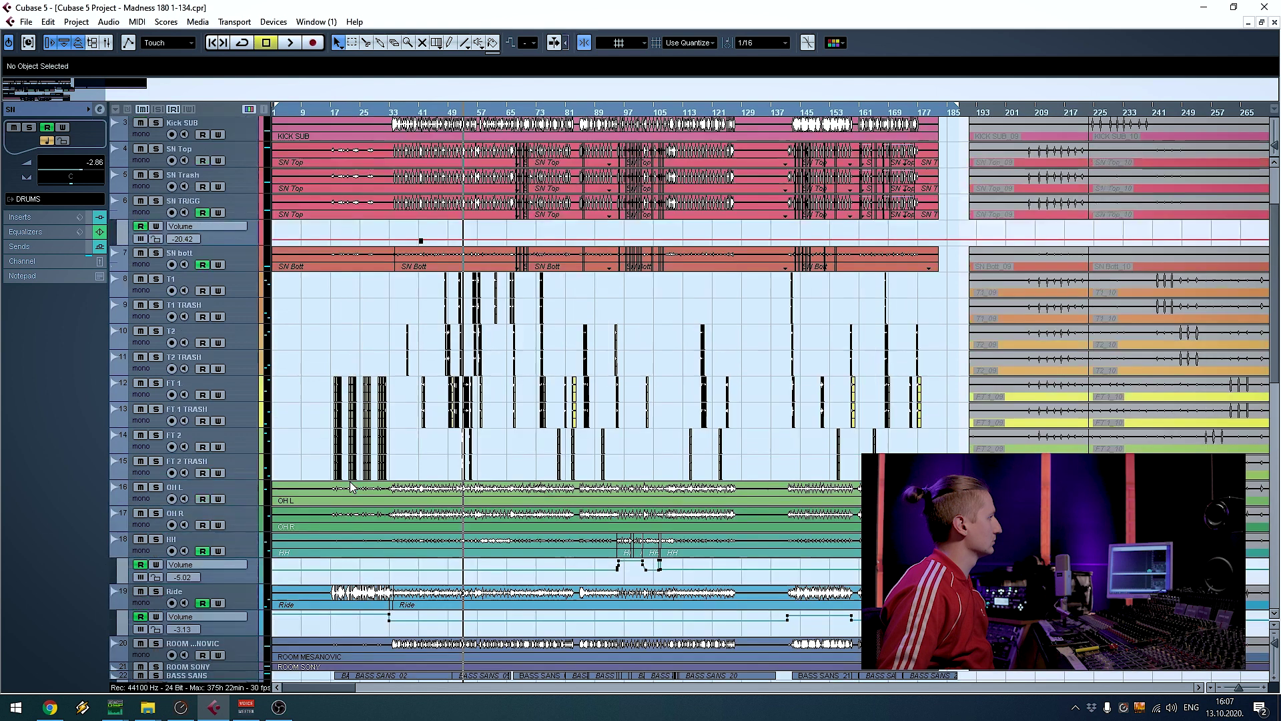
{"action": "left_click", "coordinate": [244, 292]}
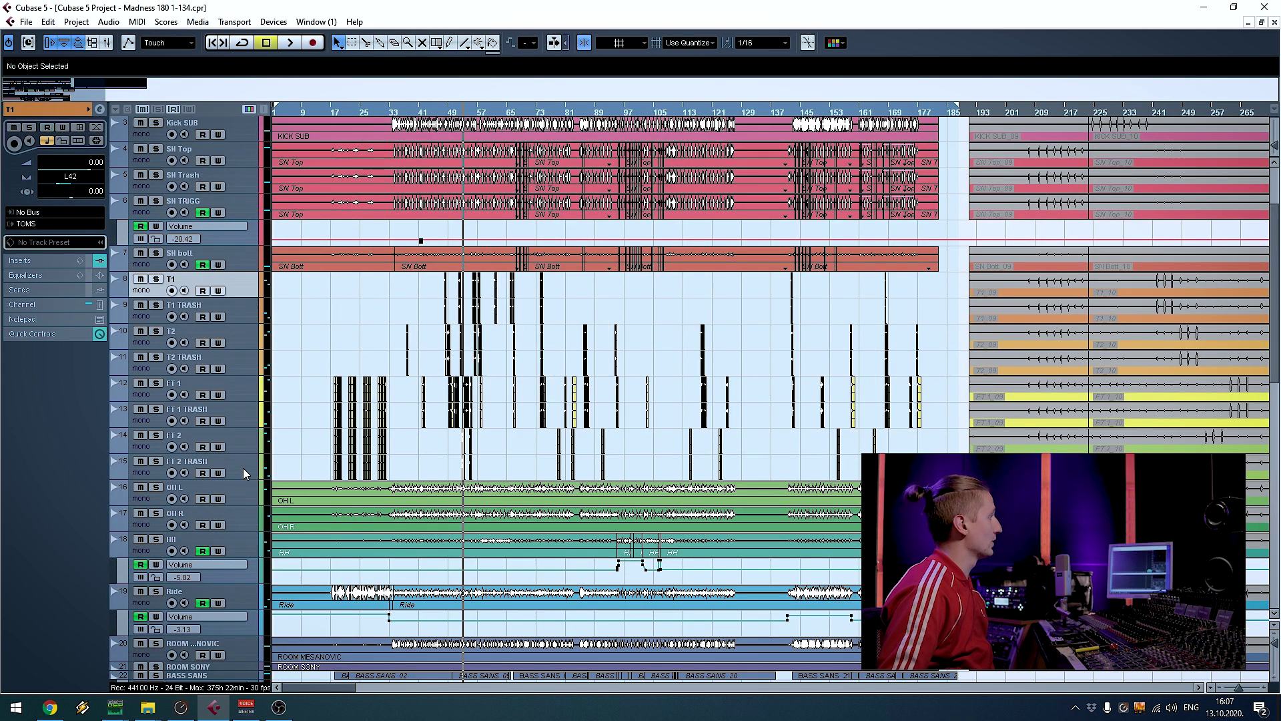
{"action": "scroll", "coordinate": [323, 451], "scroll_direction": "down", "scroll_amount": 10}
{"action": "scroll", "coordinate": [322, 452], "scroll_direction": "up", "scroll_amount": 15}
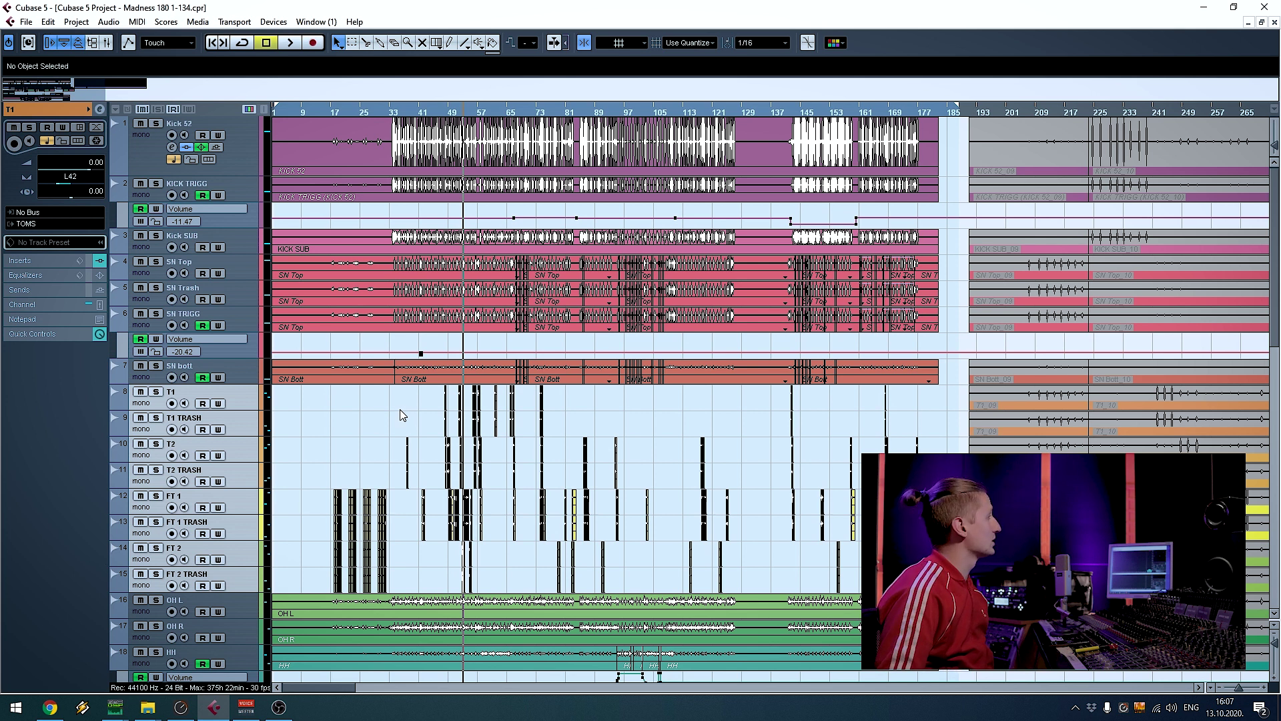
{"action": "scroll", "coordinate": [338, 437], "scroll_direction": "down", "scroll_amount": 3}
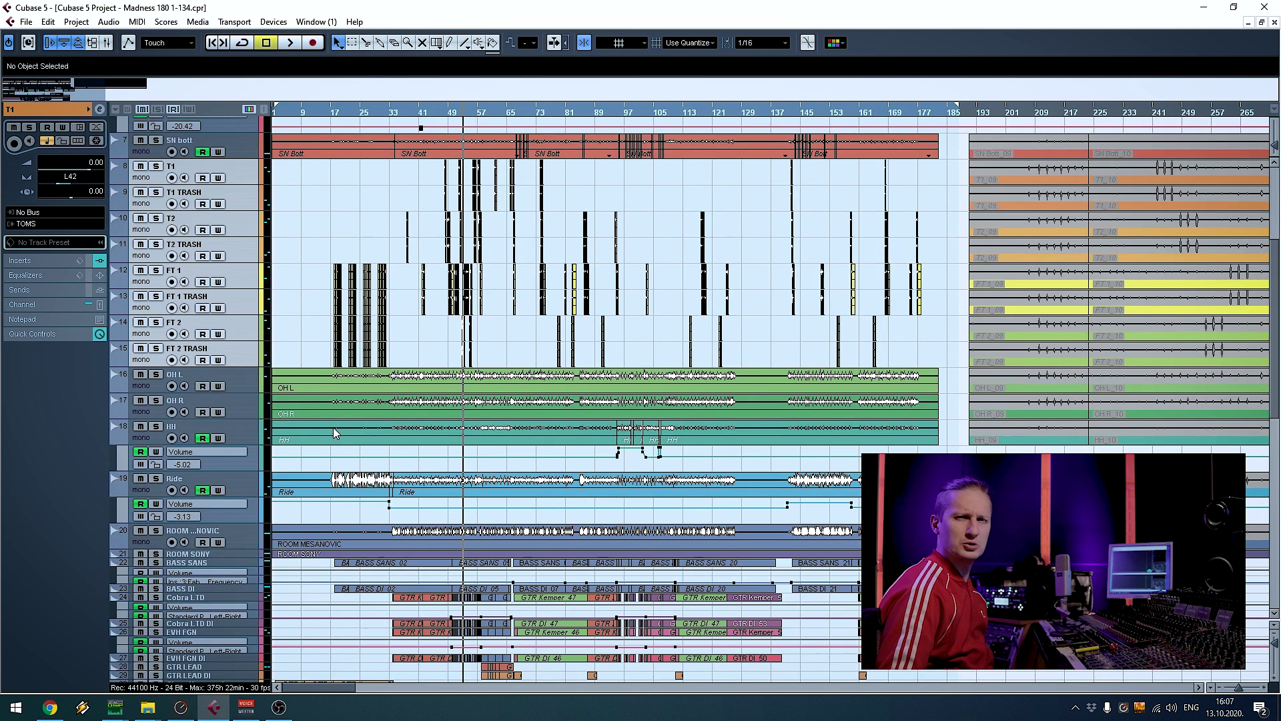
{"action": "scroll", "coordinate": [333, 428], "scroll_direction": "down", "scroll_amount": 15}
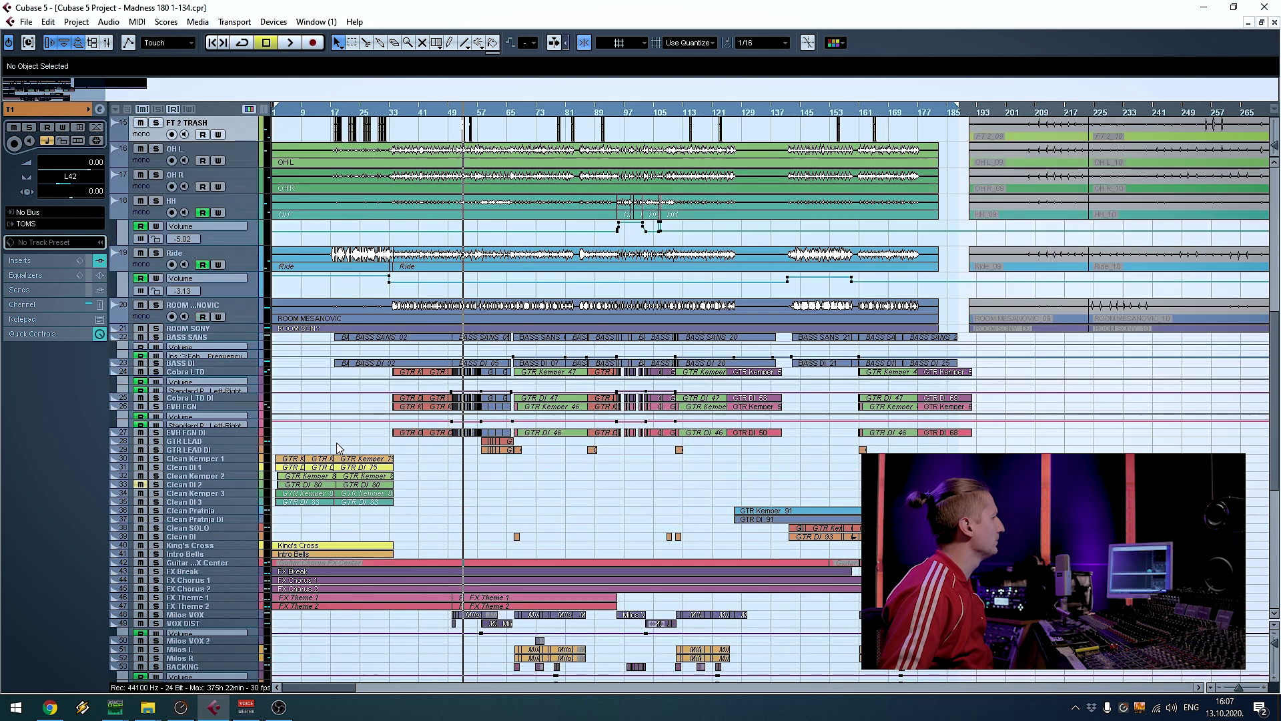
{"action": "left_click", "coordinate": [219, 498]}
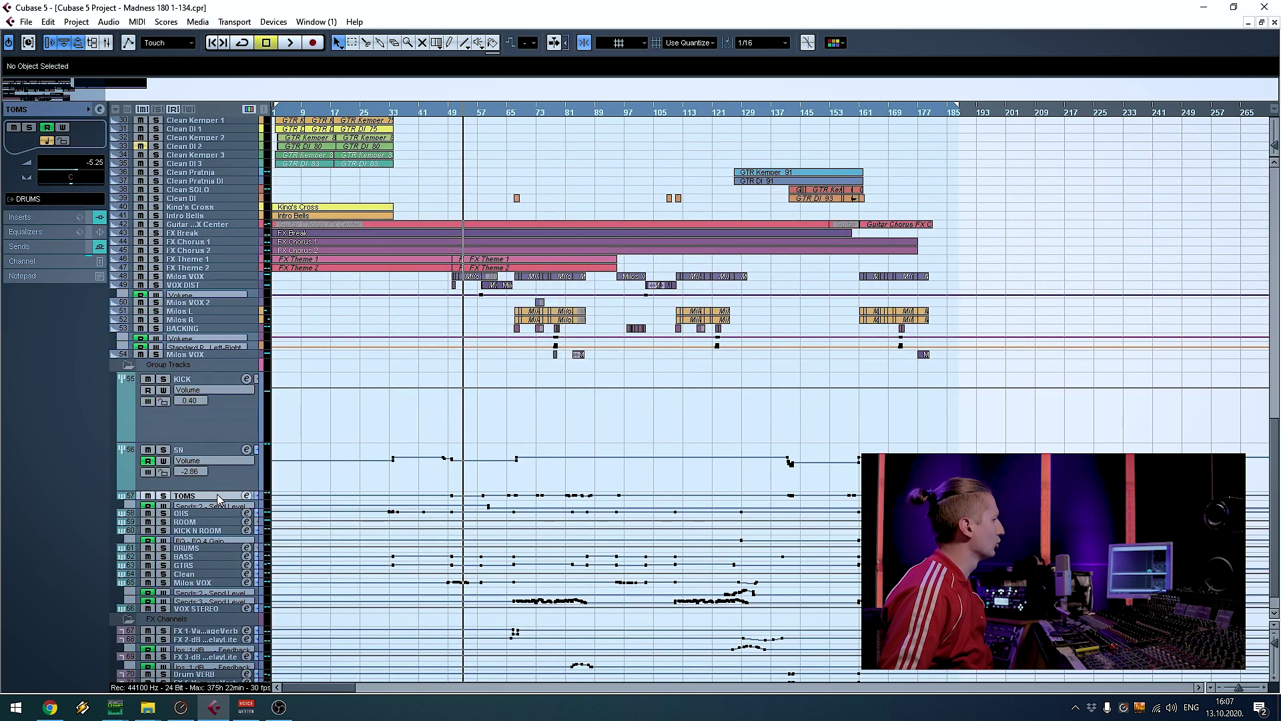
{"action": "left_click", "coordinate": [225, 507]}
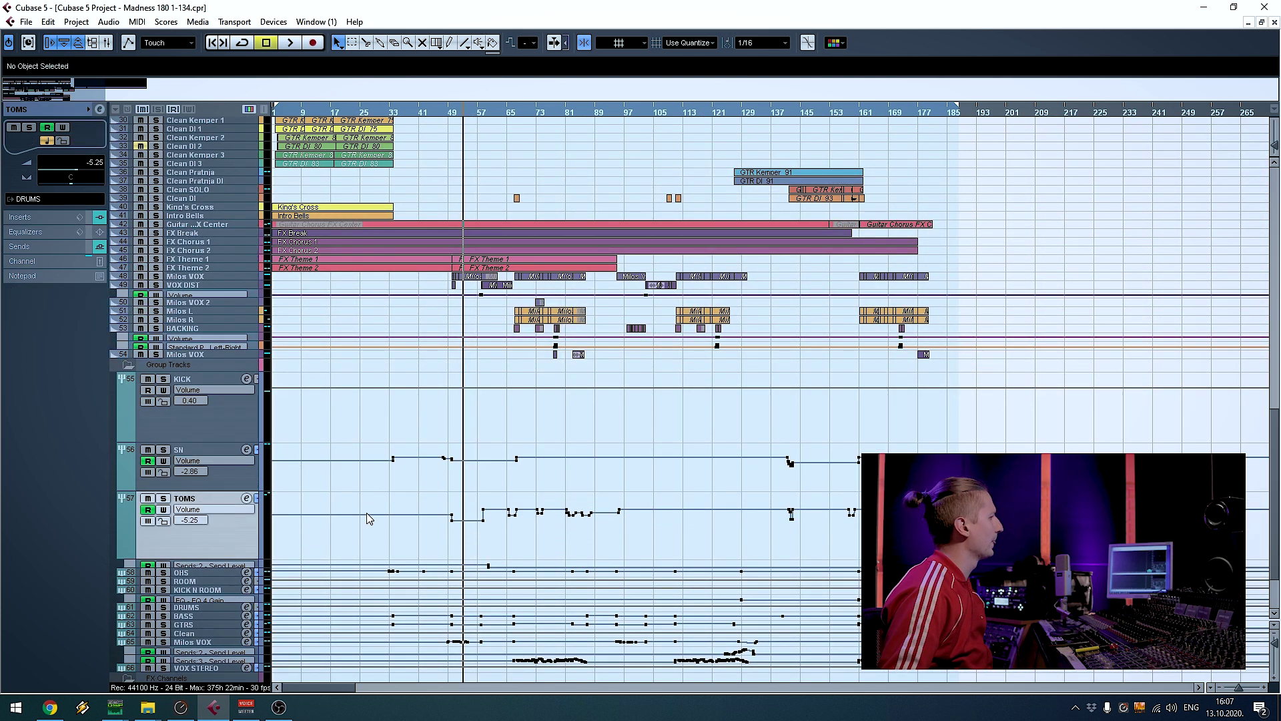
Select the overhead tracks OH L and OH R, and select and enlarge the OHS group track
{"action": "scroll", "coordinate": [369, 519], "scroll_direction": "up", "scroll_amount": 3}
{"action": "scroll", "coordinate": [363, 475], "scroll_direction": "up", "scroll_amount": 10}
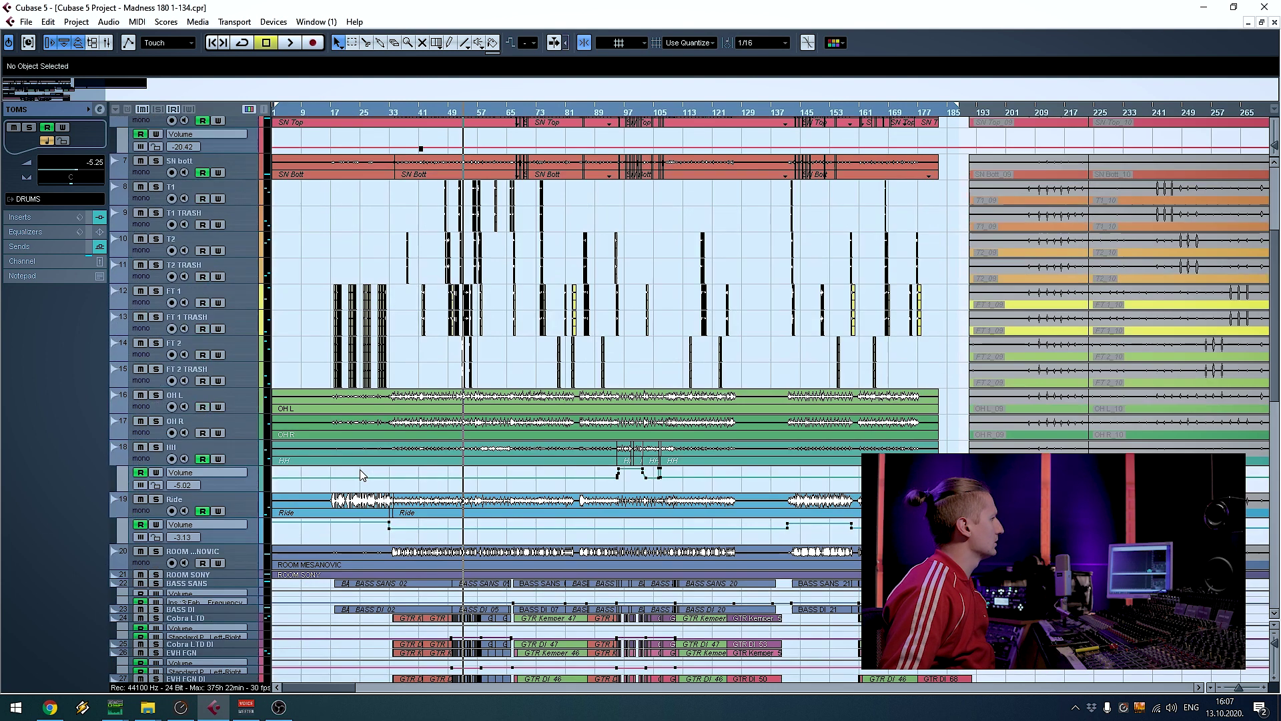
{"action": "left_click", "coordinate": [242, 418]}
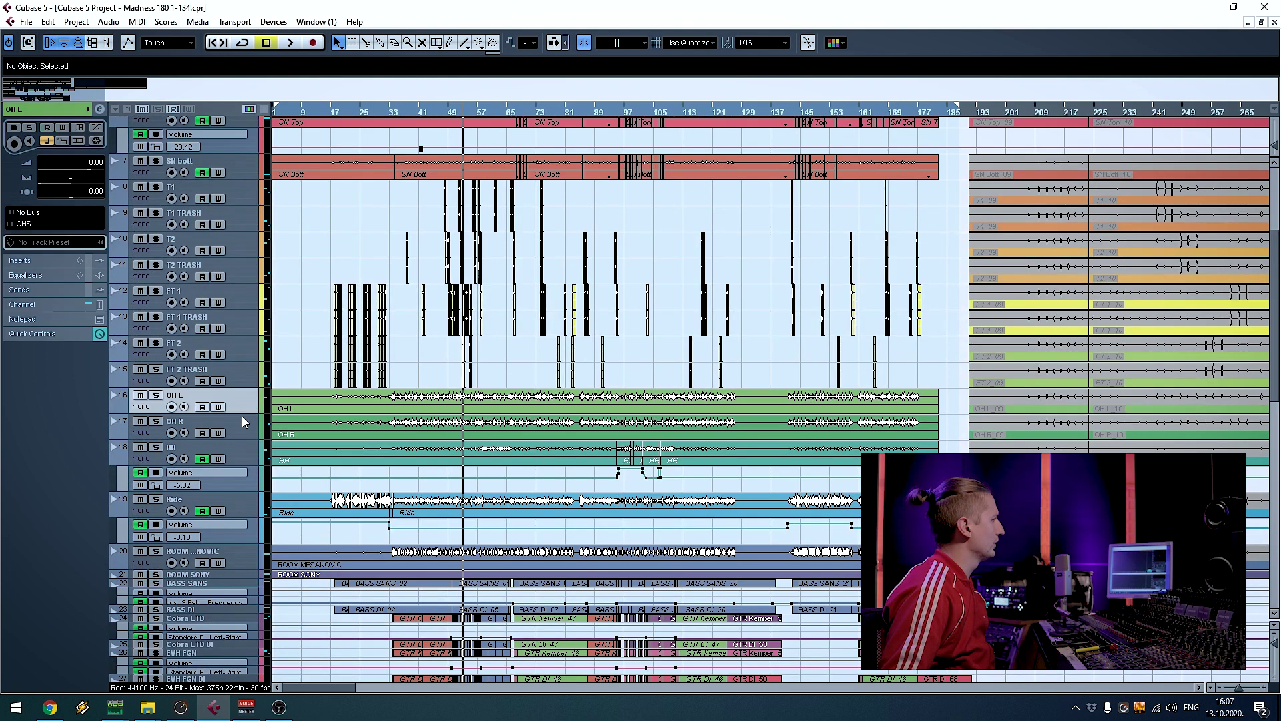
{"action": "scroll", "coordinate": [407, 532], "scroll_direction": "down", "scroll_amount": 15}
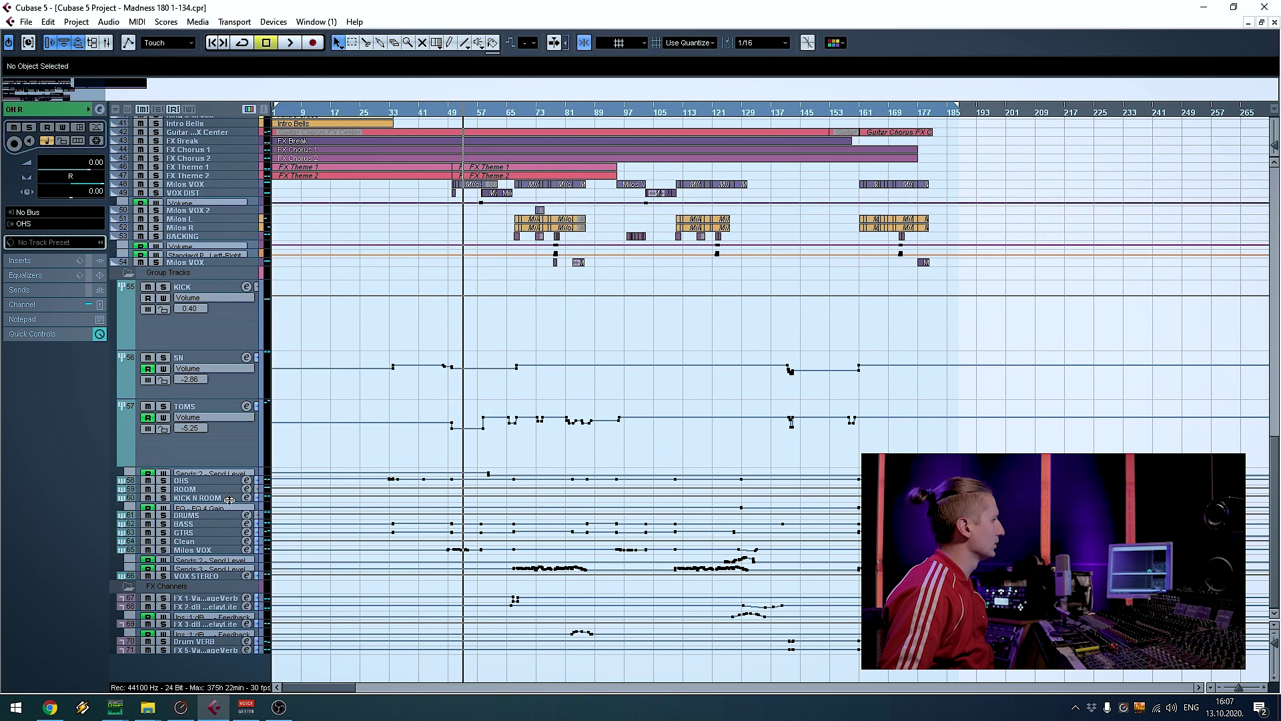
{"action": "left_click", "coordinate": [218, 482]}
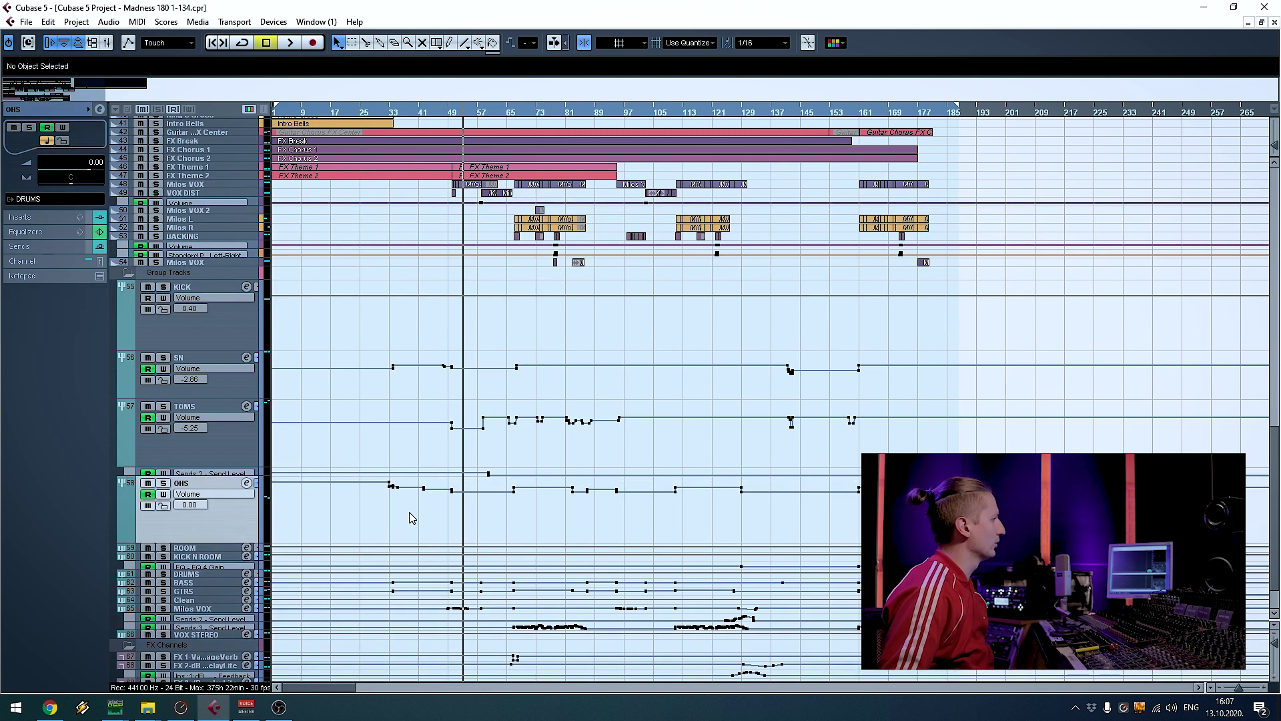
Step through the Ride, ROOM MESANOVIC and HH tracks, ending on Ride, to view their output routing
{"action": "scroll", "coordinate": [451, 518], "scroll_direction": "up", "scroll_amount": 12}
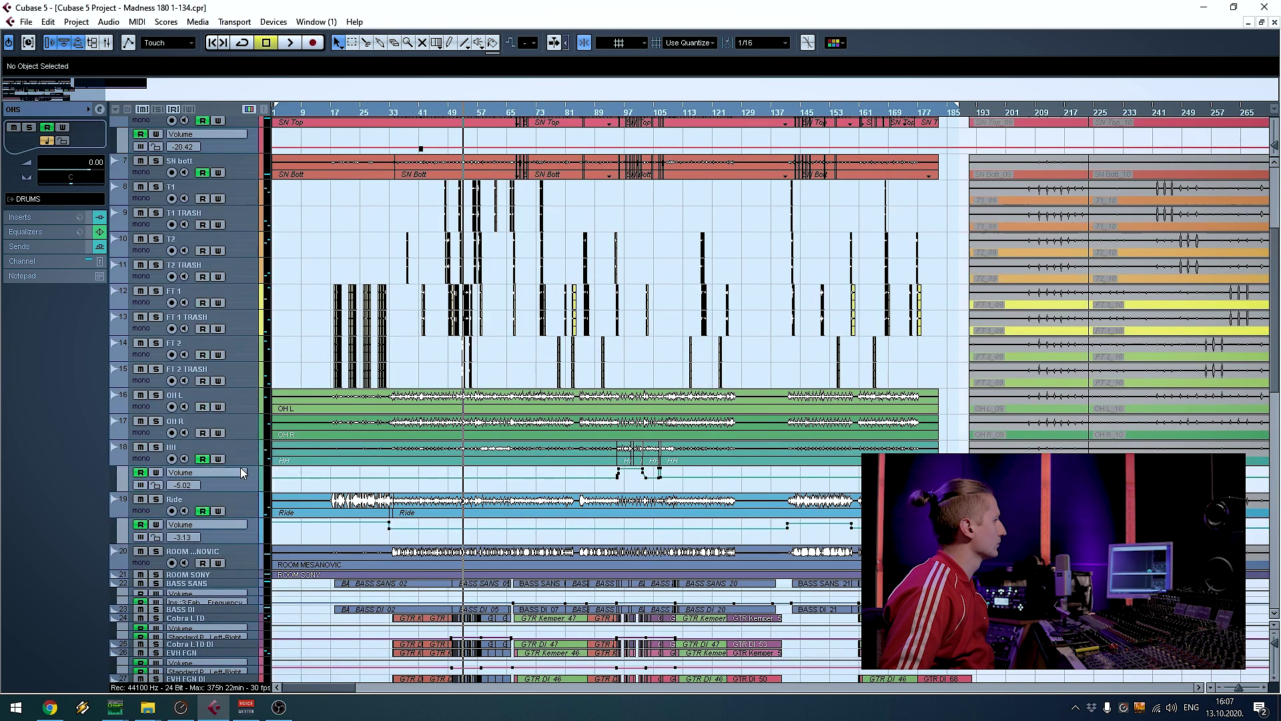
{"action": "left_click", "coordinate": [254, 511]}
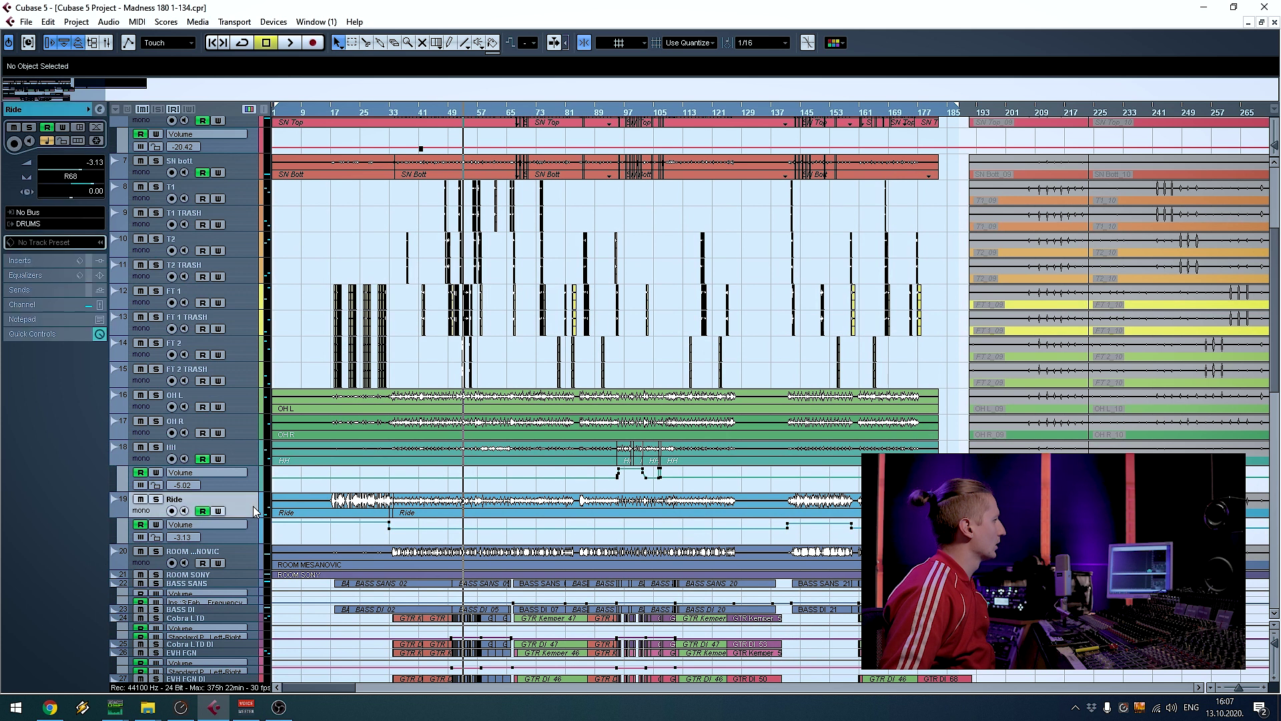
{"action": "left_click", "coordinate": [248, 562]}
{"action": "scroll", "coordinate": [293, 550], "scroll_direction": "down", "scroll_amount": 5}
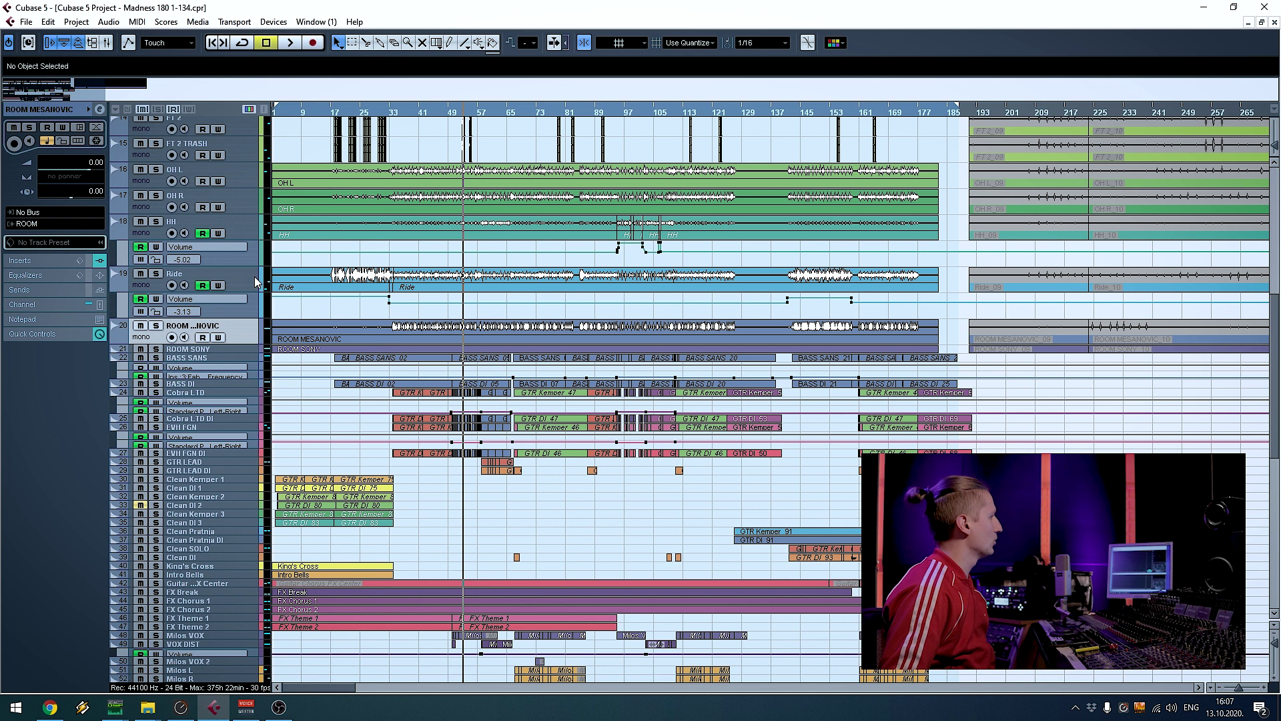
{"action": "left_click", "coordinate": [254, 234]}
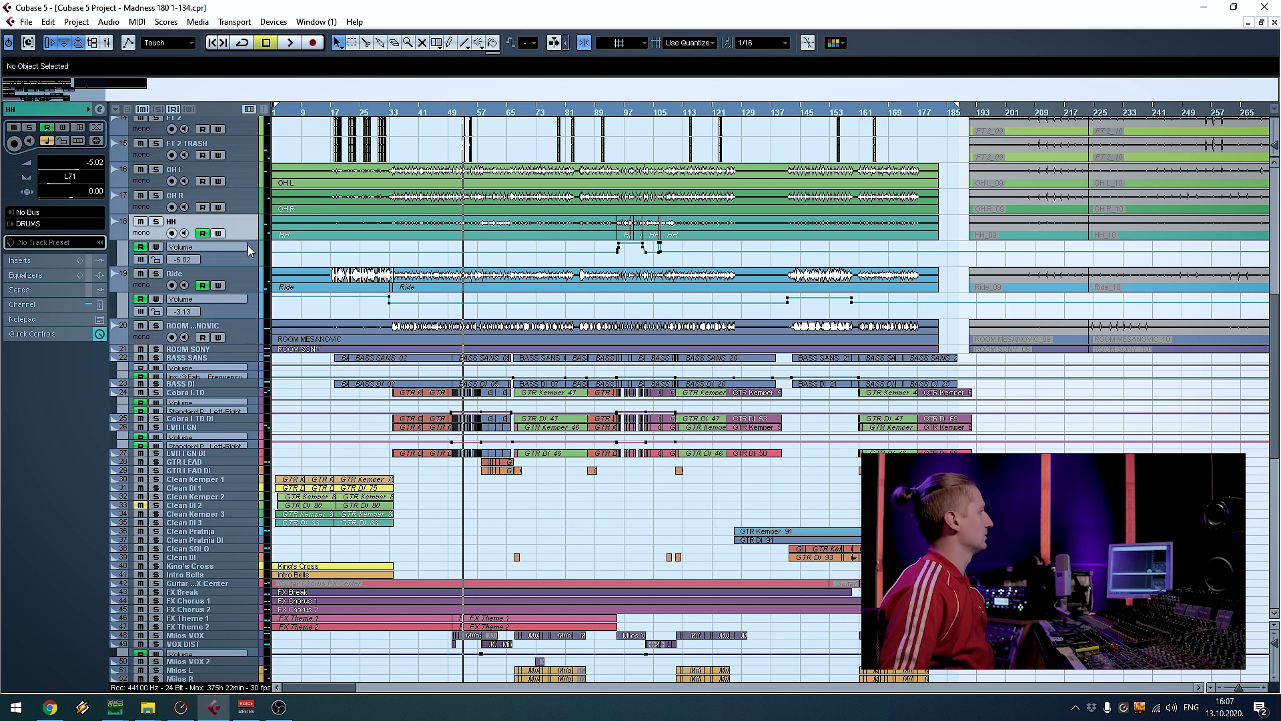
{"action": "left_click", "coordinate": [246, 288]}
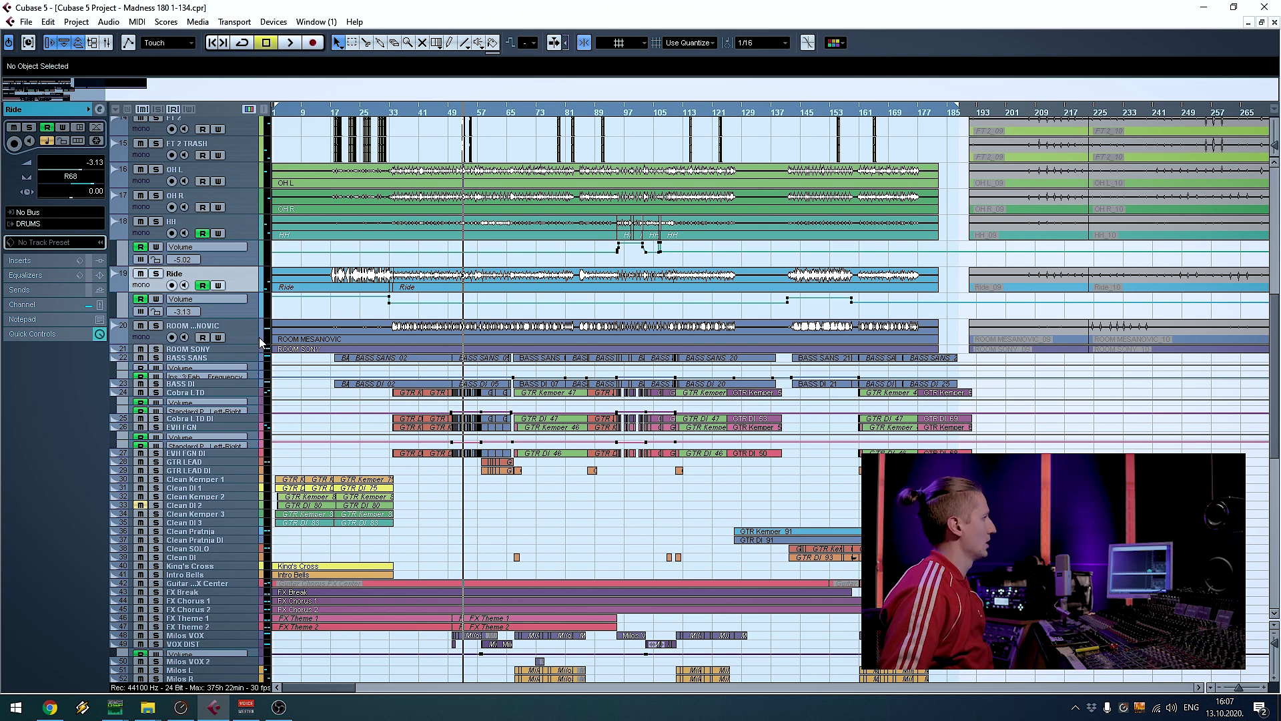
Select the ROOM MESANOVIC and ROOM SONY tracks and enlarge both to show their waveforms
{"action": "left_click", "coordinate": [242, 359]}
{"action": "left_click", "coordinate": [241, 342]}
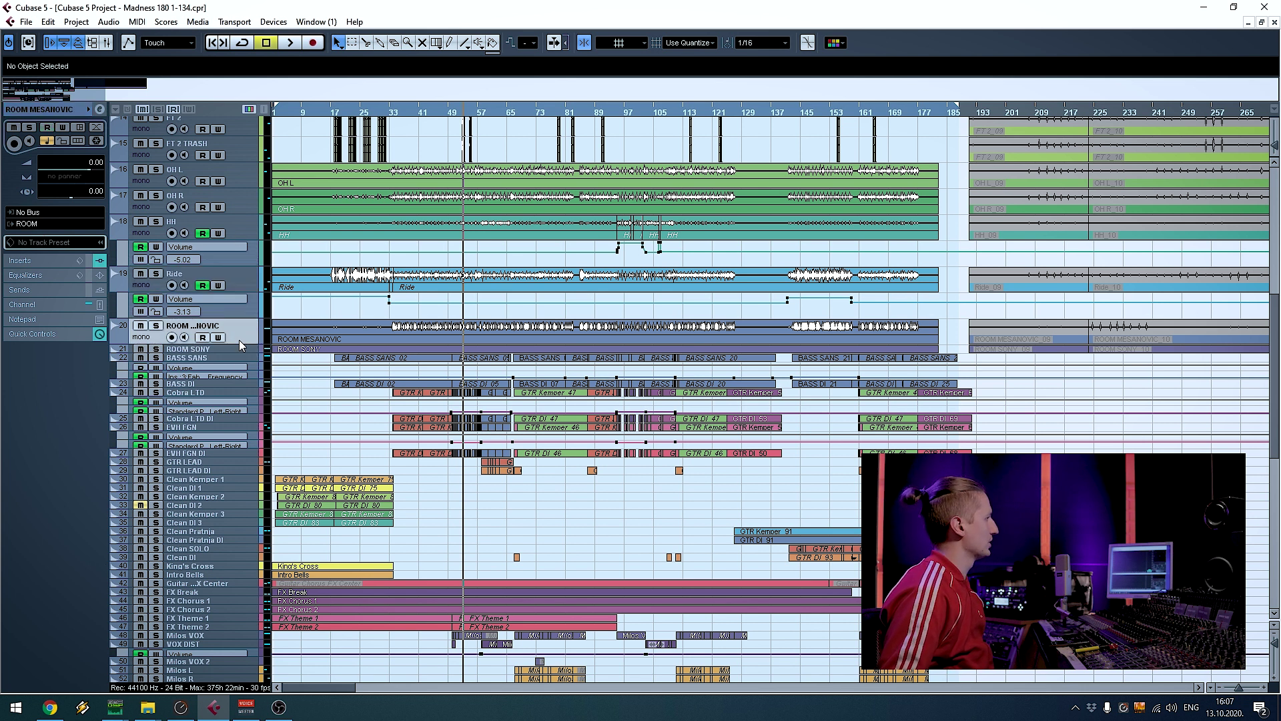
{"action": "left_click_drag", "start_coordinate": [249, 343], "coordinate": [249, 396]}
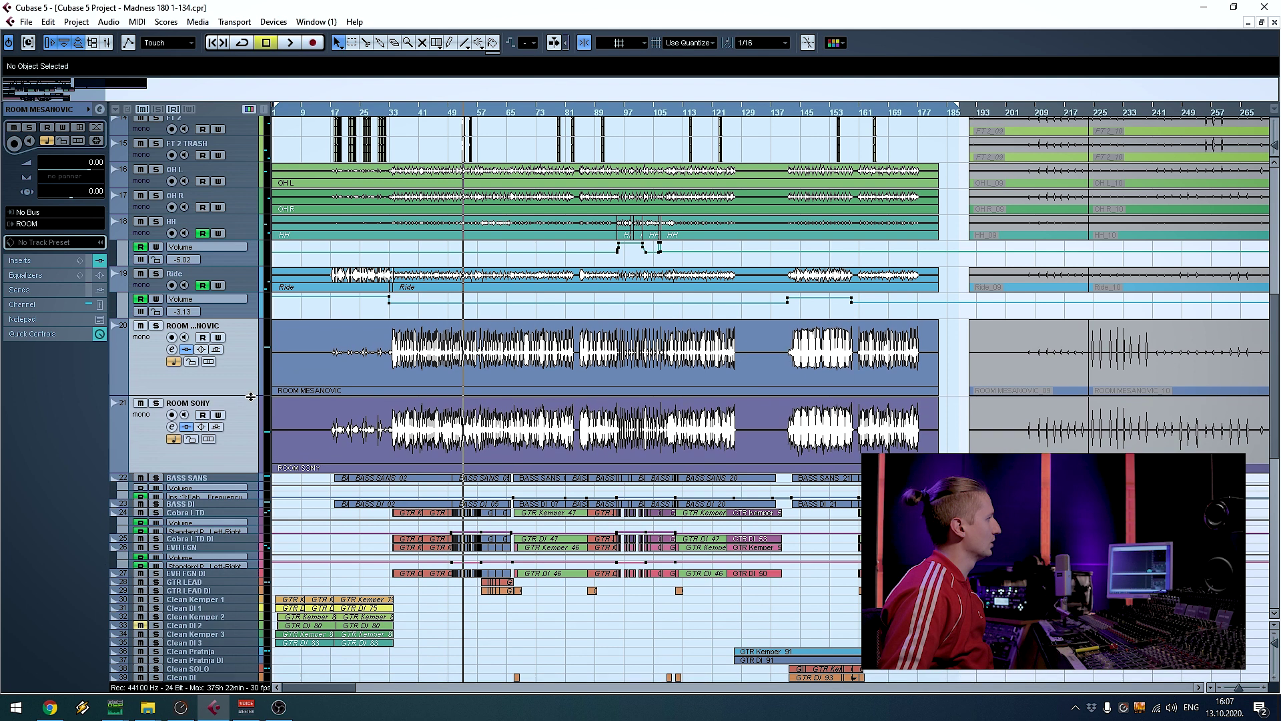
Select the KICK and ROOM group tracks, and enlarge the KICK N ROOM group track
{"action": "scroll", "coordinate": [419, 334], "scroll_direction": "up", "scroll_amount": 6}
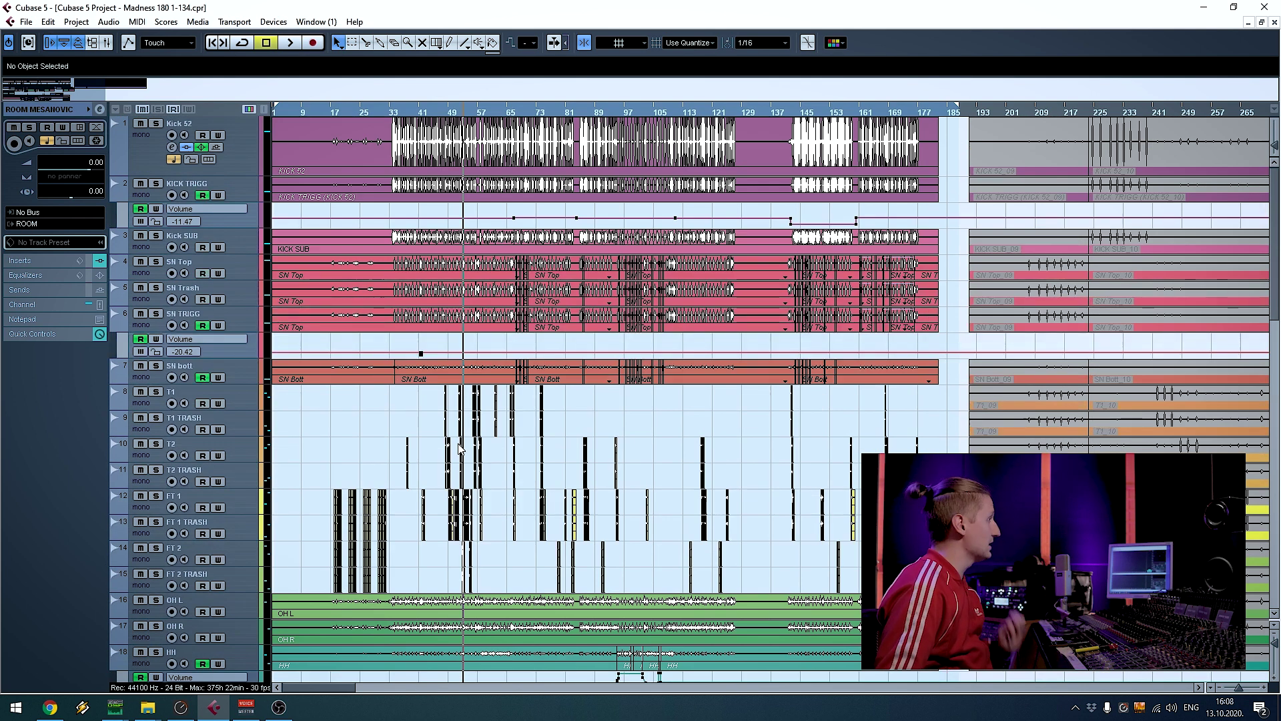
{"action": "scroll", "coordinate": [459, 447], "scroll_direction": "down", "scroll_amount": 6}
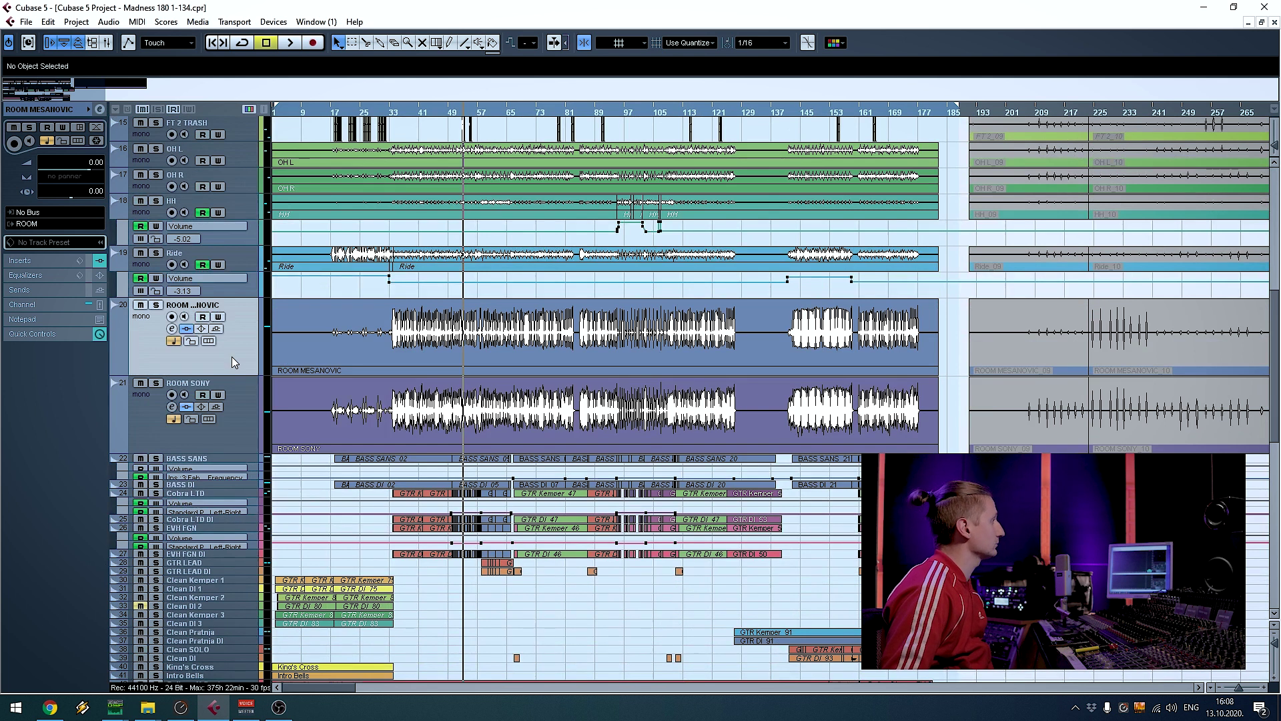
{"action": "scroll", "coordinate": [355, 447], "scroll_direction": "down", "scroll_amount": 10}
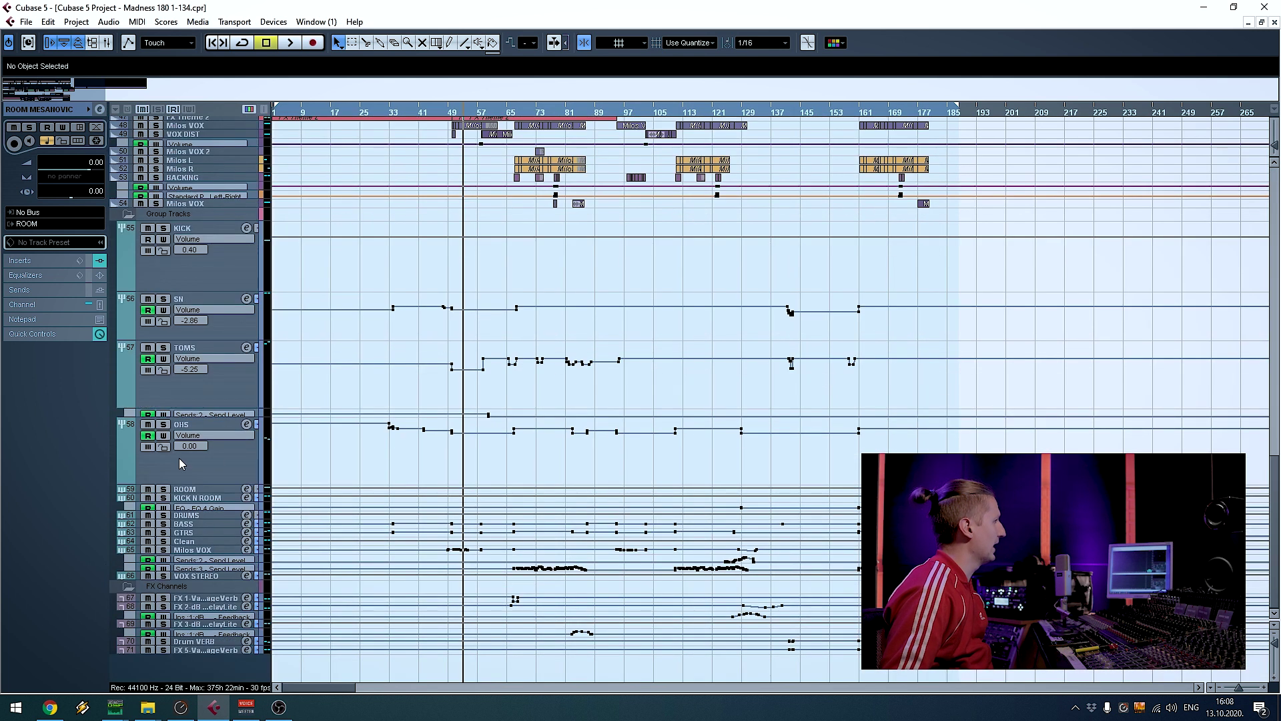
{"action": "left_click", "coordinate": [226, 279]}
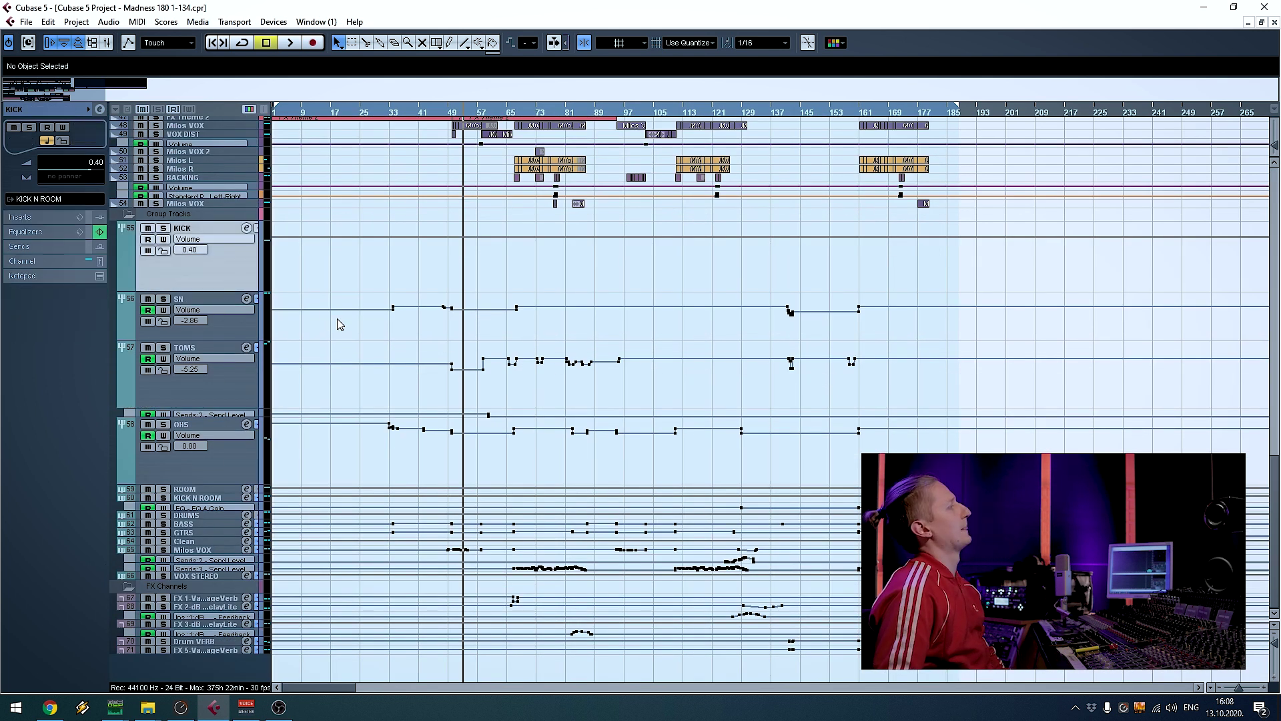
{"action": "key", "text": "Down"}
{"action": "left_click", "coordinate": [223, 262]}
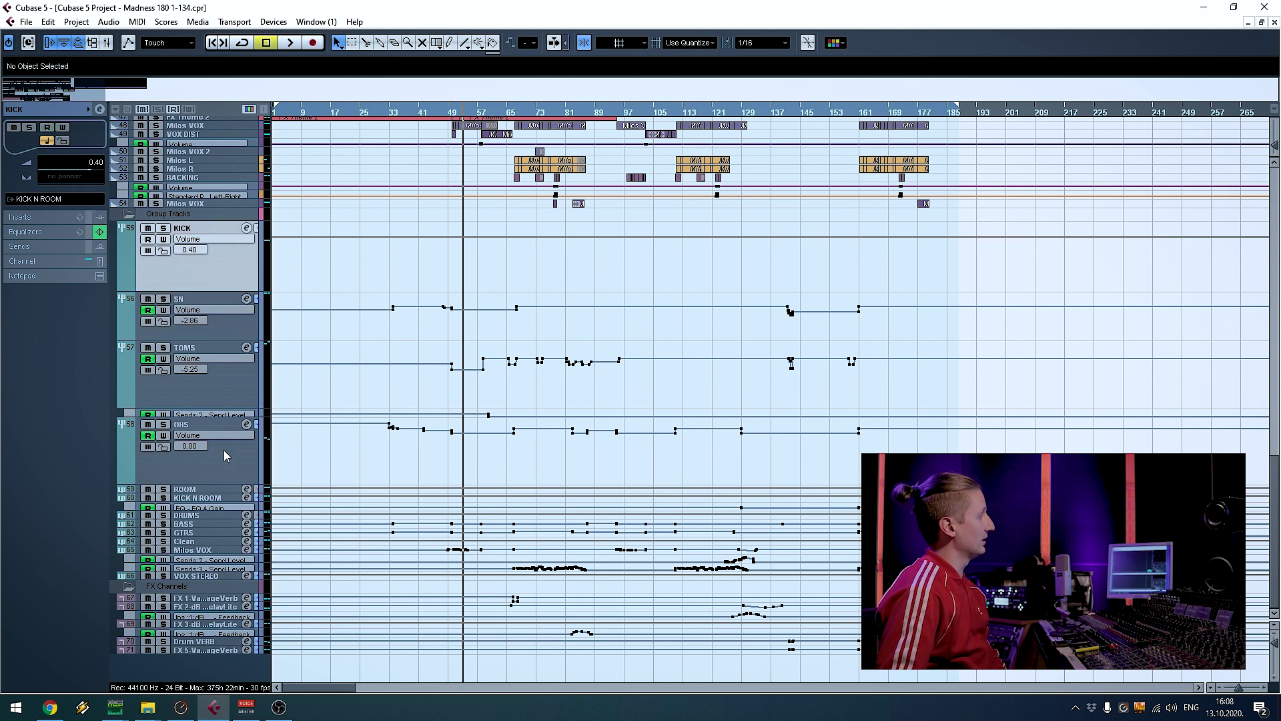
{"action": "left_click", "coordinate": [223, 490]}
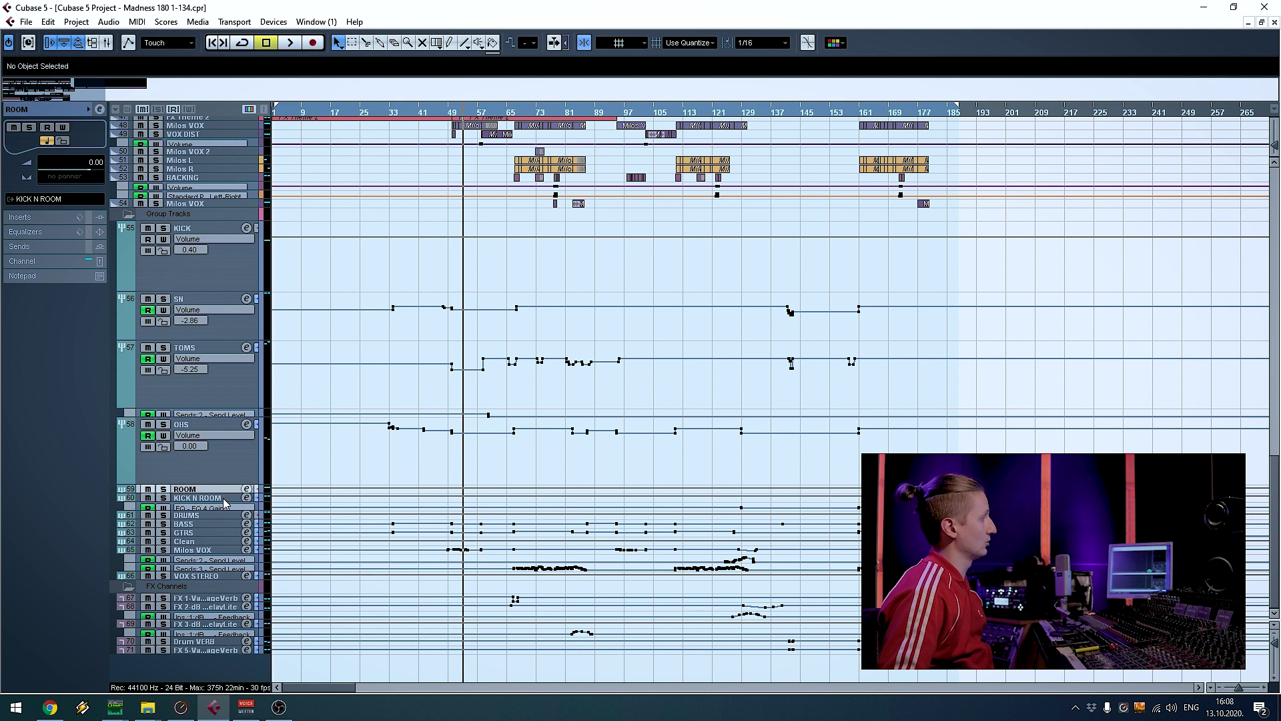
{"action": "left_click", "coordinate": [230, 499]}
{"action": "left_click_drag", "start_coordinate": [230, 499], "coordinate": [227, 630]}
Step from the KICK group through ROOM to the KICK N ROOM group track to view their output routing
{"action": "left_click", "coordinate": [225, 265]}
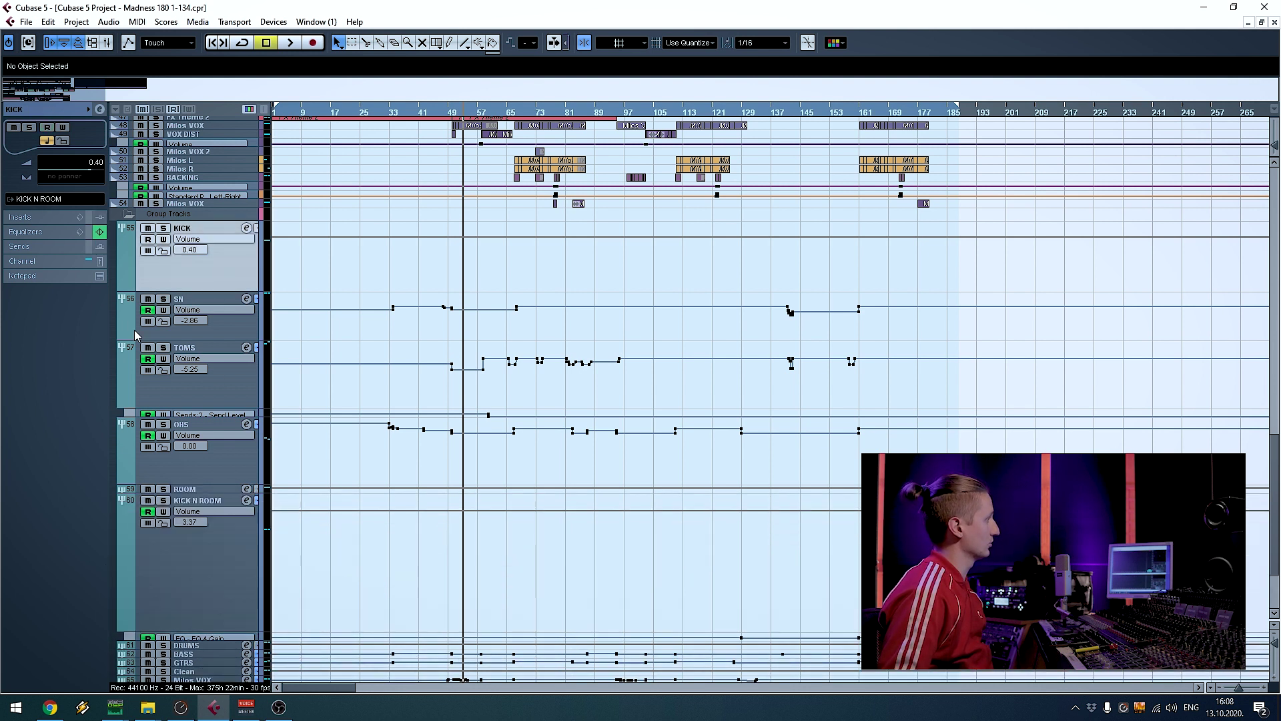
{"action": "left_click", "coordinate": [225, 490]}
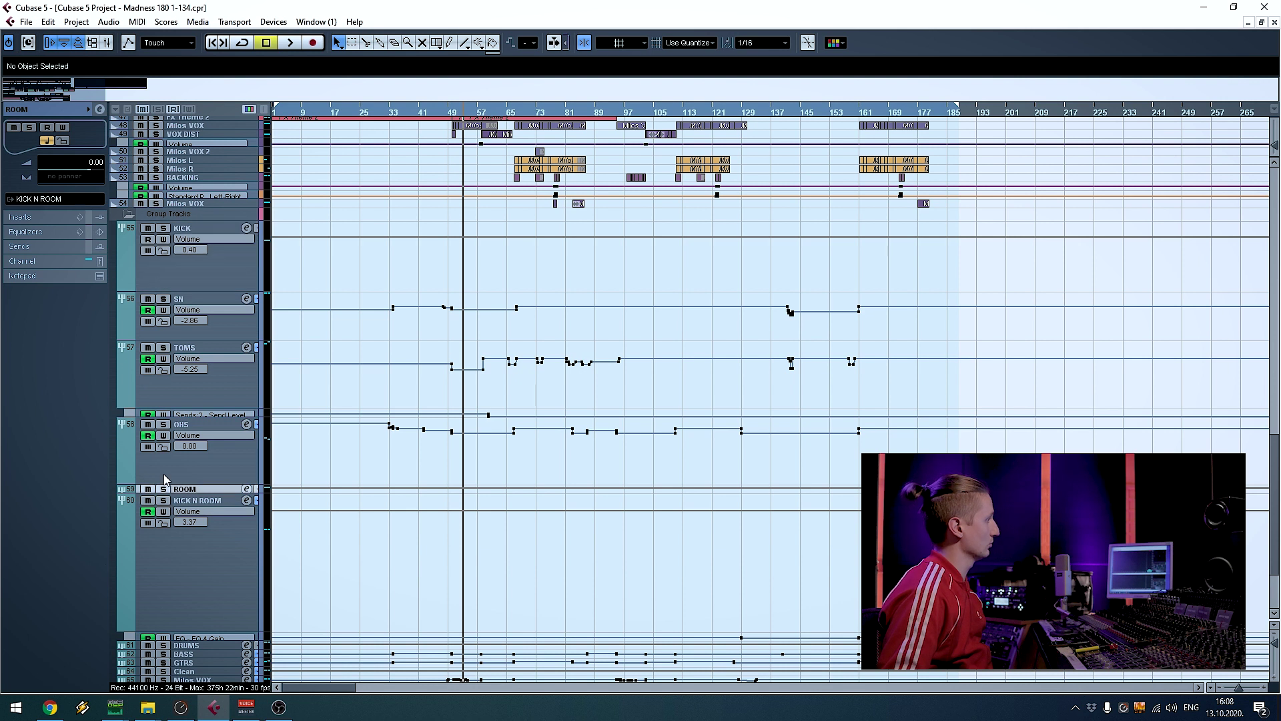
{"action": "left_click", "coordinate": [225, 541]}
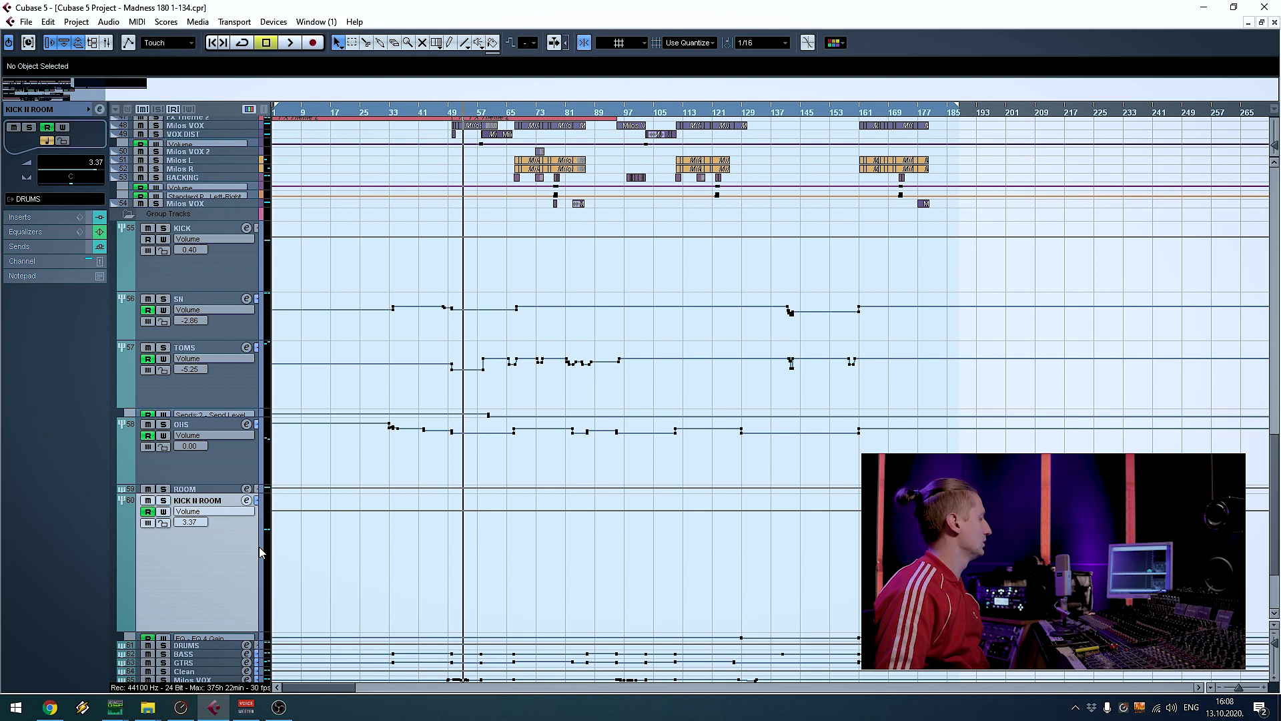
Select and enlarge the DRUMS group track, and open its channel settings to view the inserts
{"action": "scroll", "coordinate": [260, 551], "scroll_direction": "down", "scroll_amount": 3}
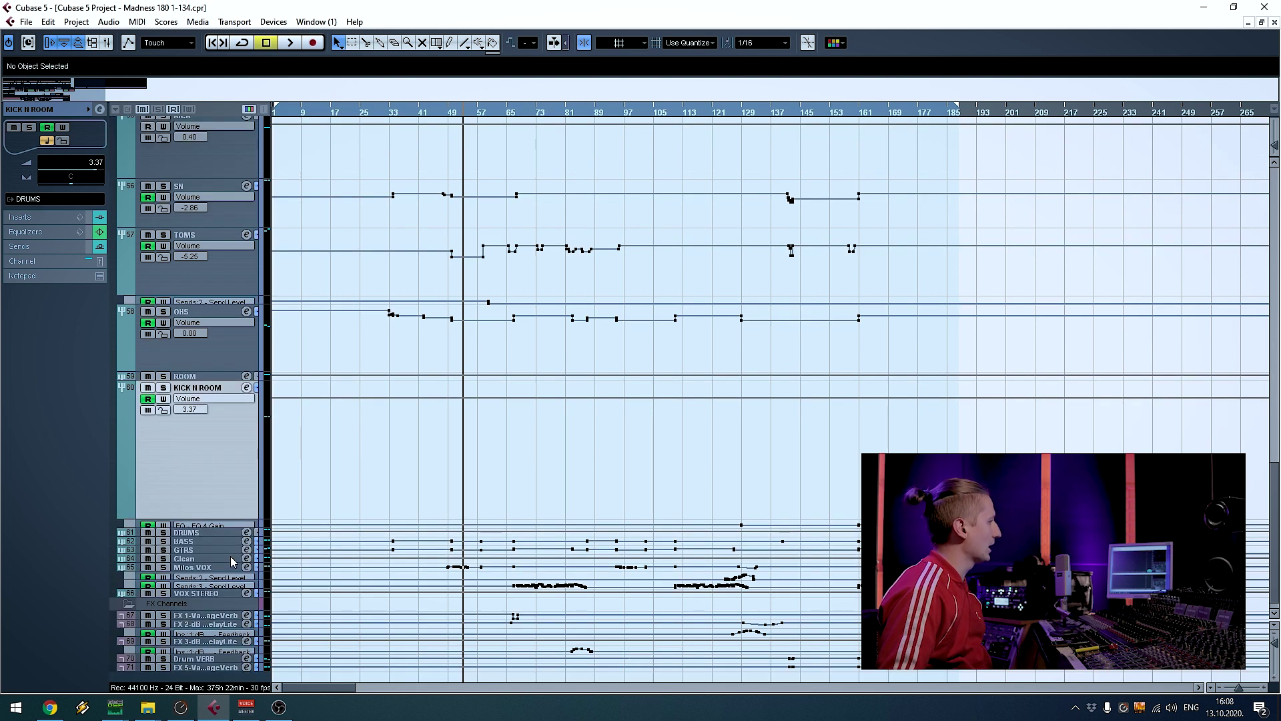
{"action": "left_click", "coordinate": [221, 534]}
{"action": "left_click_drag", "start_coordinate": [220, 535], "coordinate": [220, 631]}
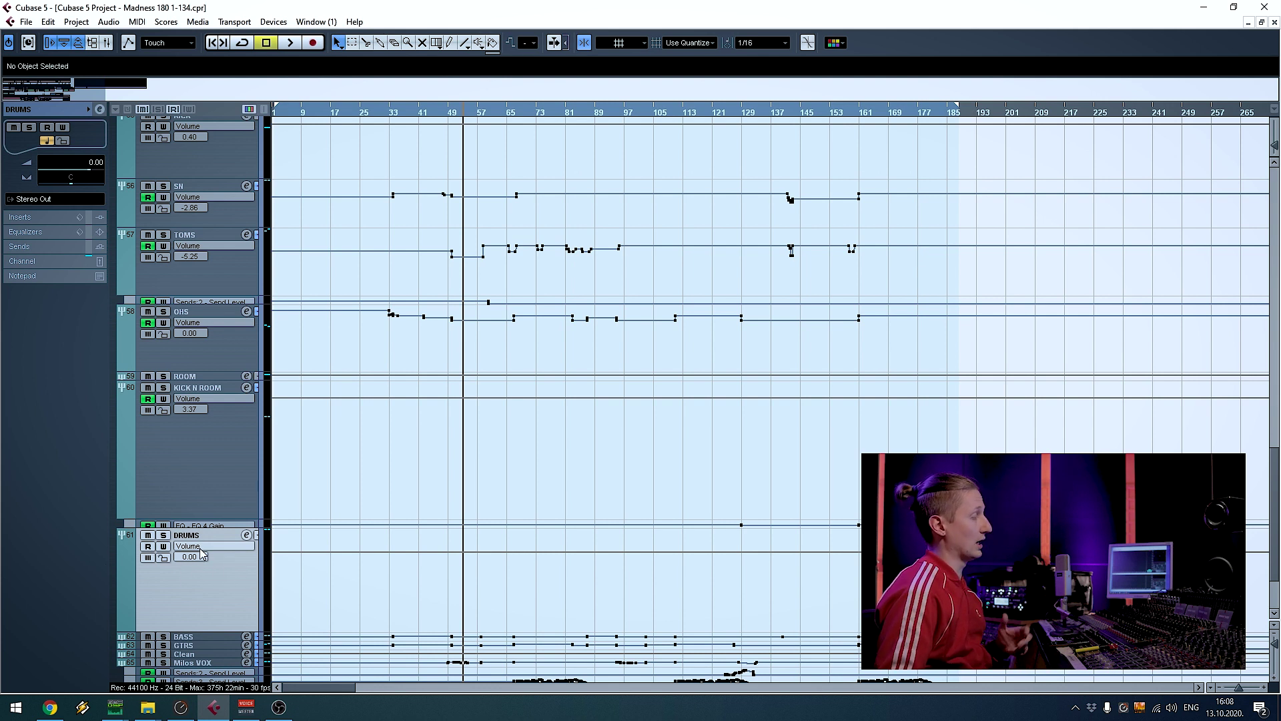
{"action": "left_click", "coordinate": [246, 535]}
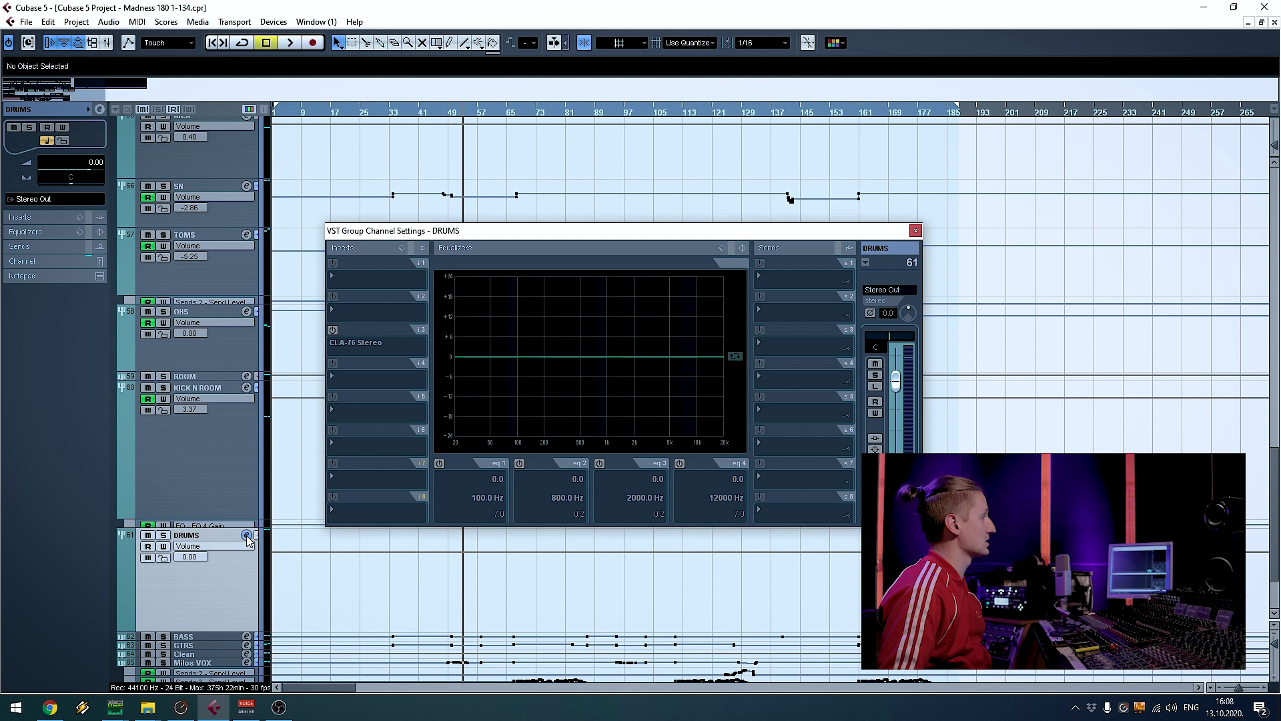
Reopen the DRUMS group's channel settings to view its CLA-76 Stereo insert and output routing, and close them
{"action": "left_click", "coordinate": [246, 535]}
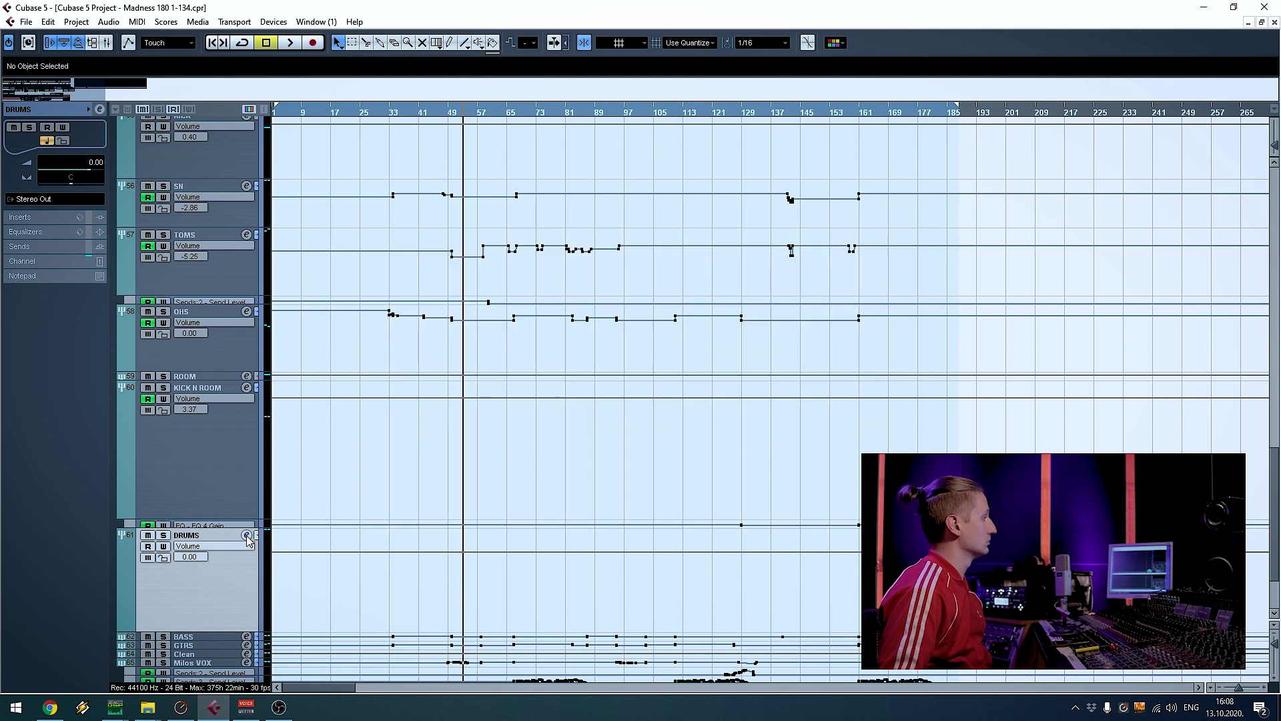
{"action": "left_click", "coordinate": [247, 535]}
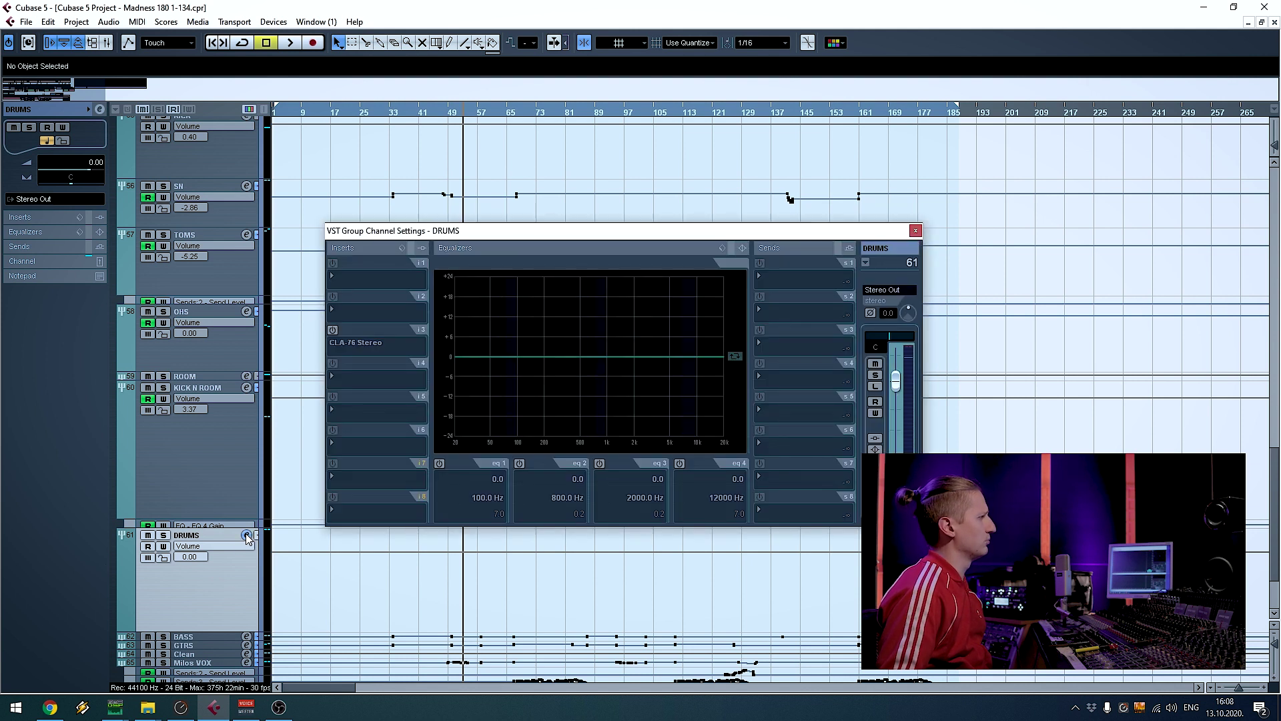
{"action": "left_click", "coordinate": [247, 535]}
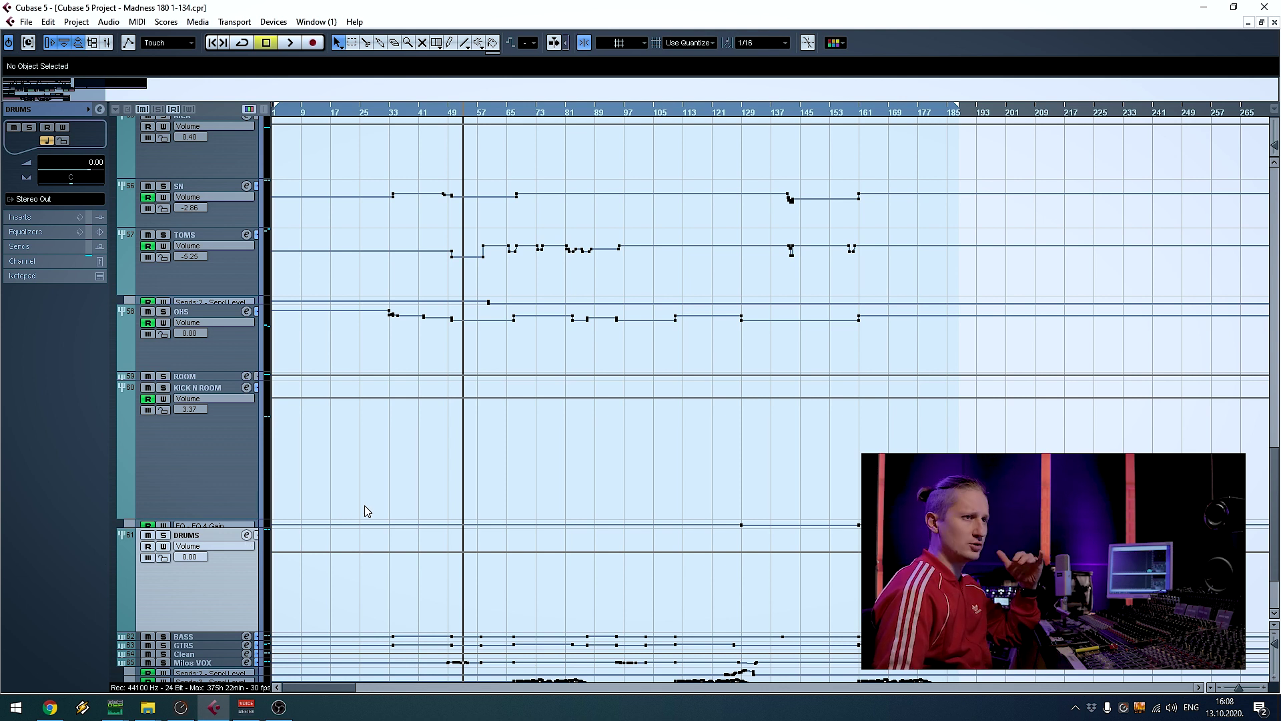
{"action": "left_click", "coordinate": [246, 535]}
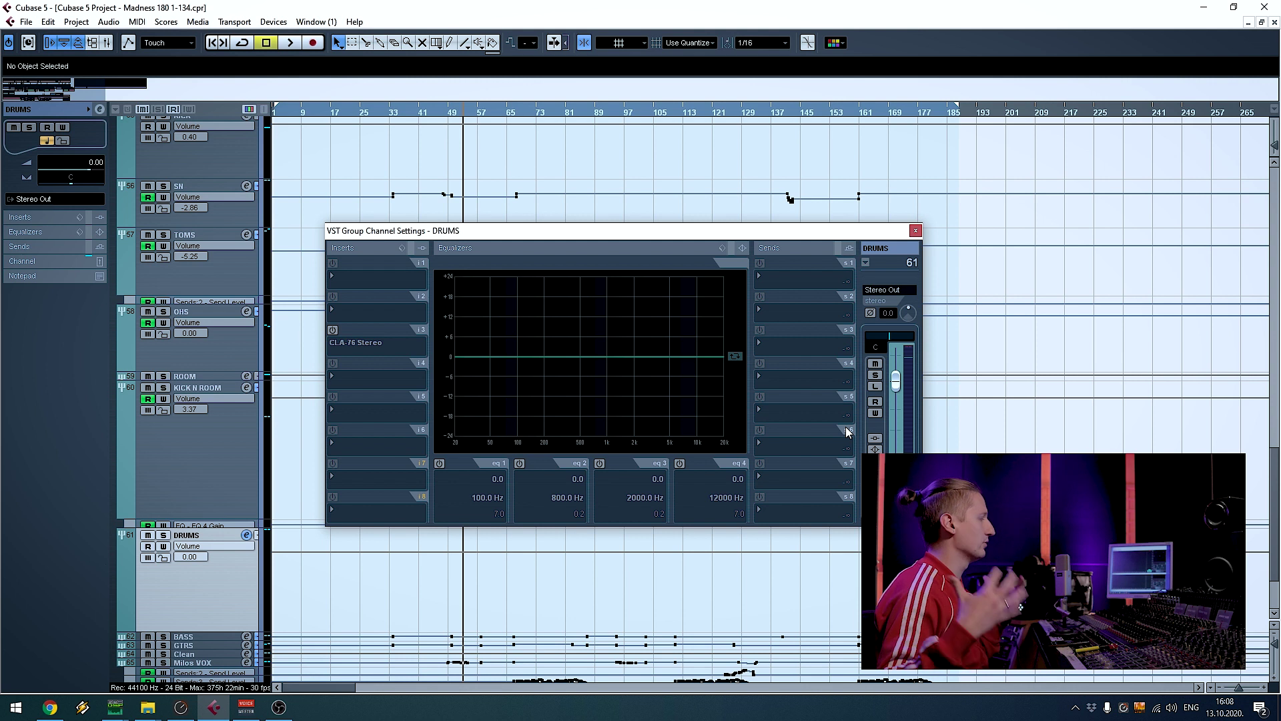
{"action": "left_click", "coordinate": [916, 230]}
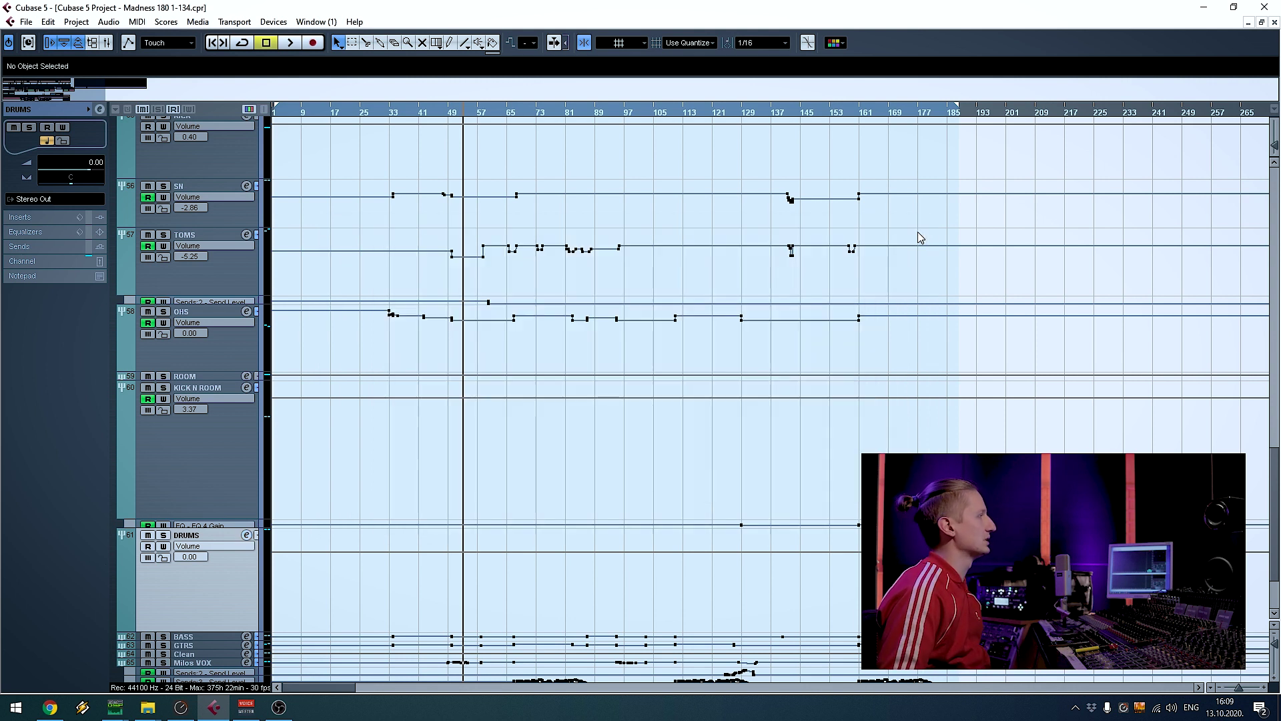
Select the KICK group track and check its channel settings
{"action": "scroll", "coordinate": [595, 364], "scroll_direction": "up", "scroll_amount": 5}
{"action": "left_click", "coordinate": [245, 493]}
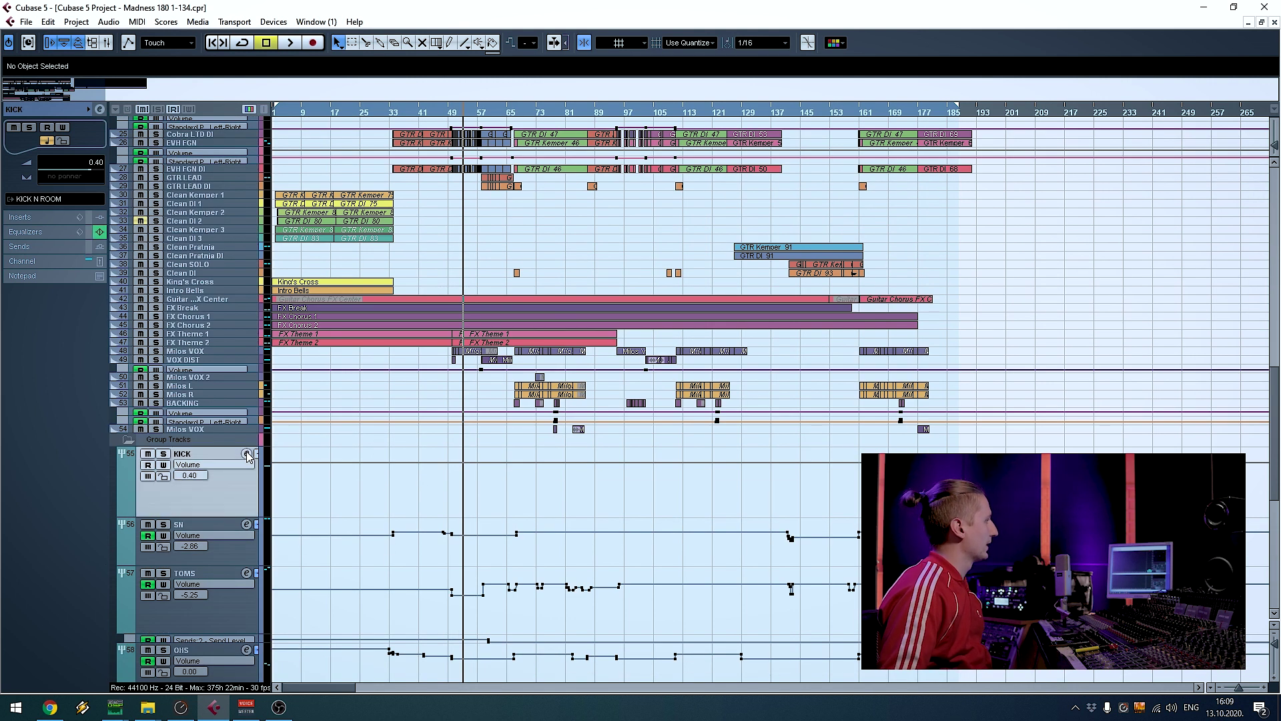
{"action": "left_click", "coordinate": [247, 453]}
{"action": "left_click", "coordinate": [247, 454]}
Review the session's track list from the drum tracks down to the group and FX channels and back
{"action": "scroll", "coordinate": [467, 484], "scroll_direction": "up", "scroll_amount": 10}
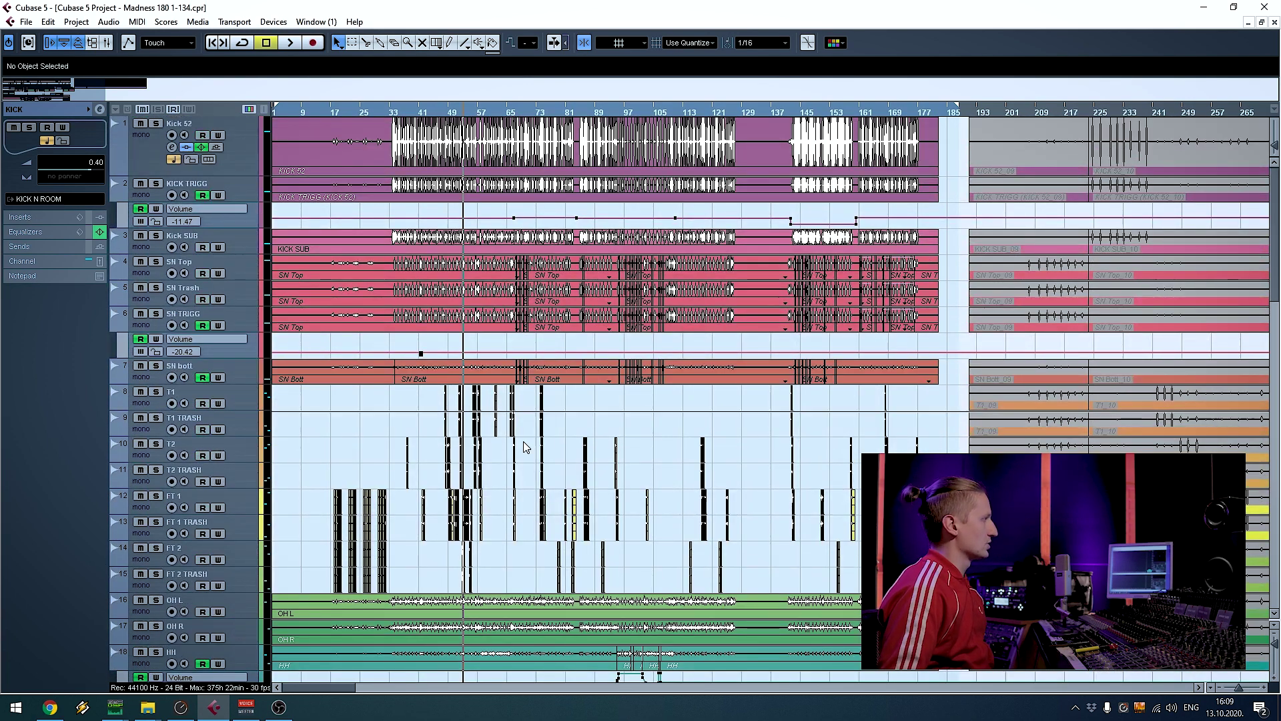
{"action": "scroll", "coordinate": [554, 452], "scroll_direction": "down", "scroll_amount": 5}
{"action": "scroll", "coordinate": [554, 450], "scroll_direction": "down", "scroll_amount": 15}
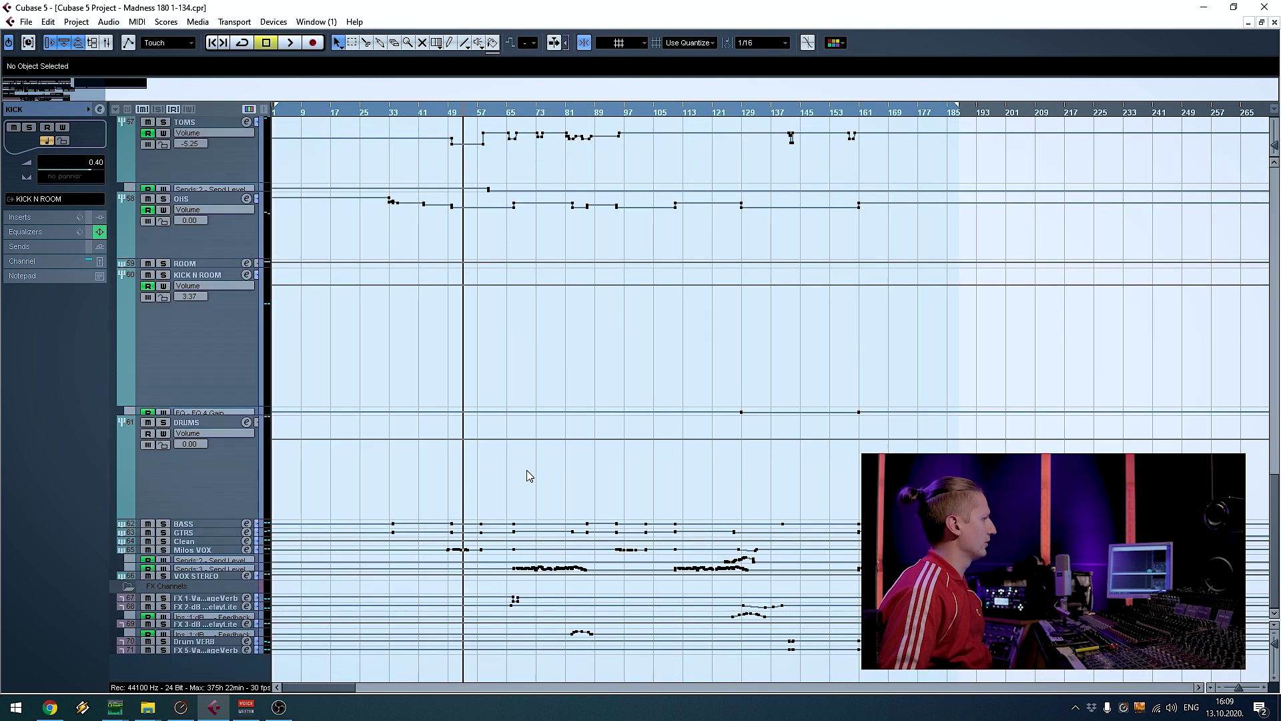
{"action": "scroll", "coordinate": [402, 622], "scroll_direction": "up", "scroll_amount": 3}
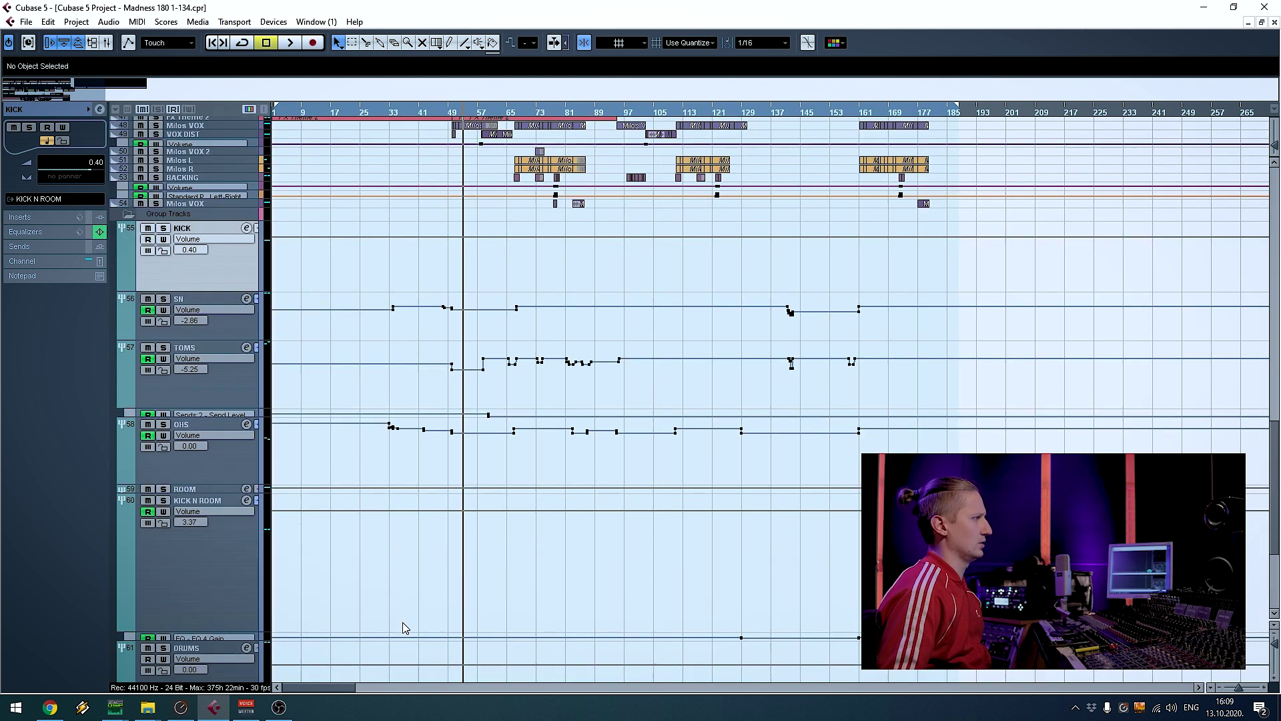
{"action": "scroll", "coordinate": [403, 628], "scroll_direction": "up", "scroll_amount": 3}
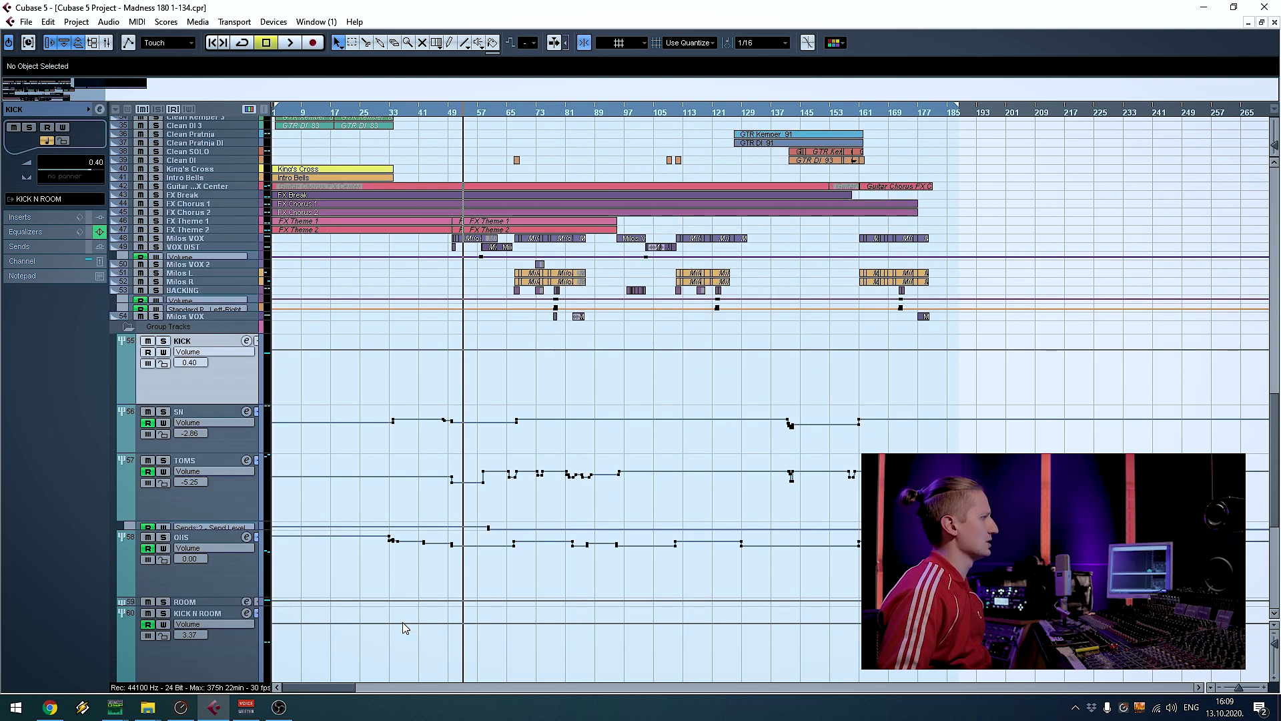
{"action": "scroll", "coordinate": [403, 628], "scroll_direction": "up", "scroll_amount": 3}
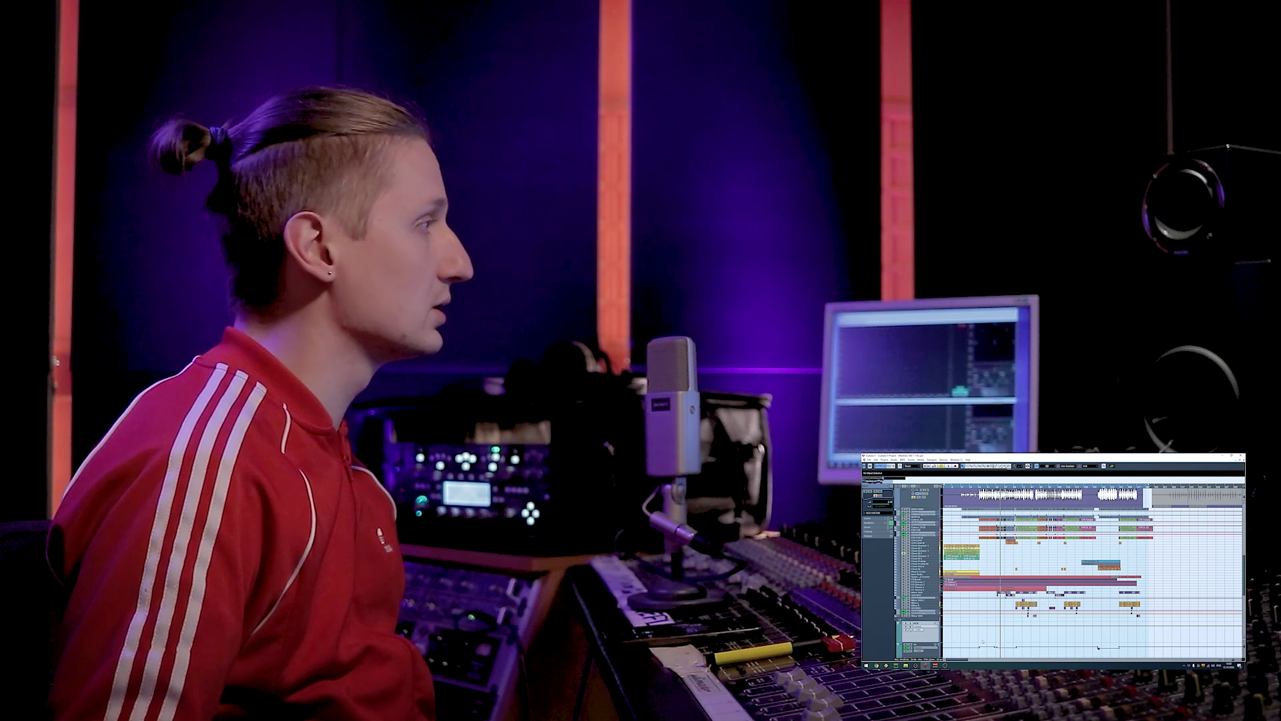
{"action": "scroll", "coordinate": [1068, 574], "scroll_direction": "up", "scroll_amount": 5}
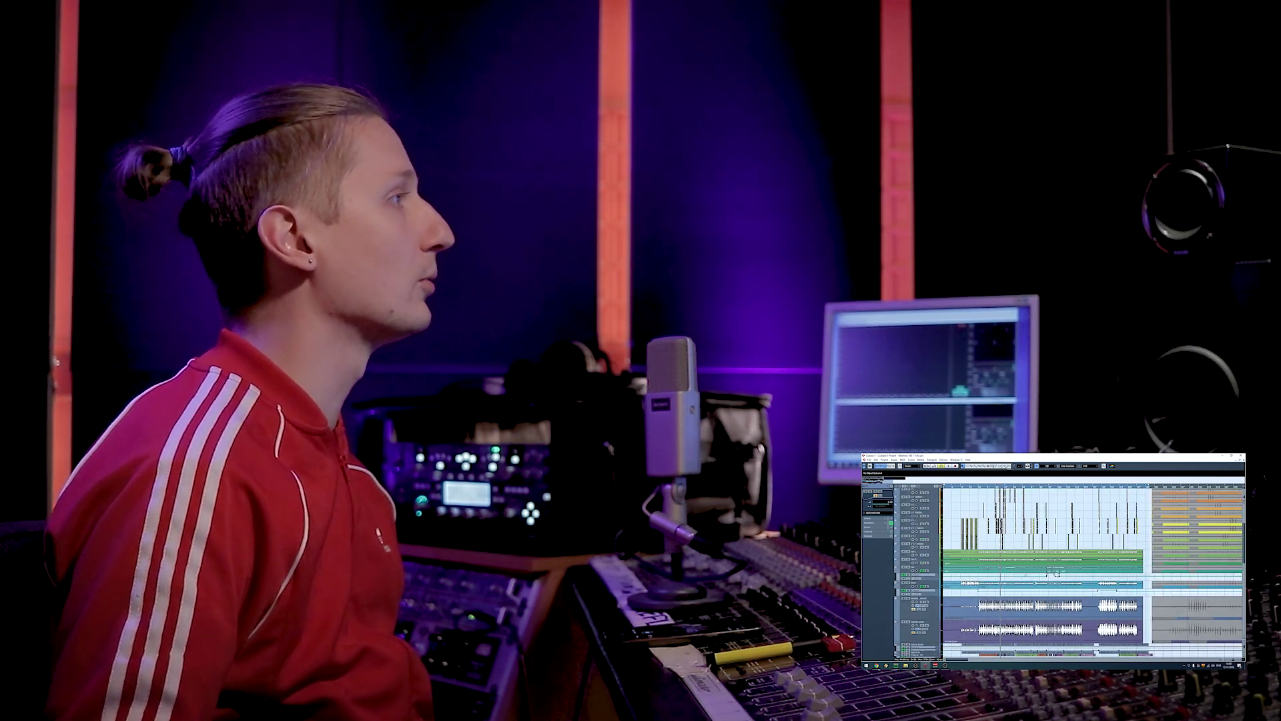
{"action": "scroll", "coordinate": [1068, 574], "scroll_direction": "up", "scroll_amount": 5}
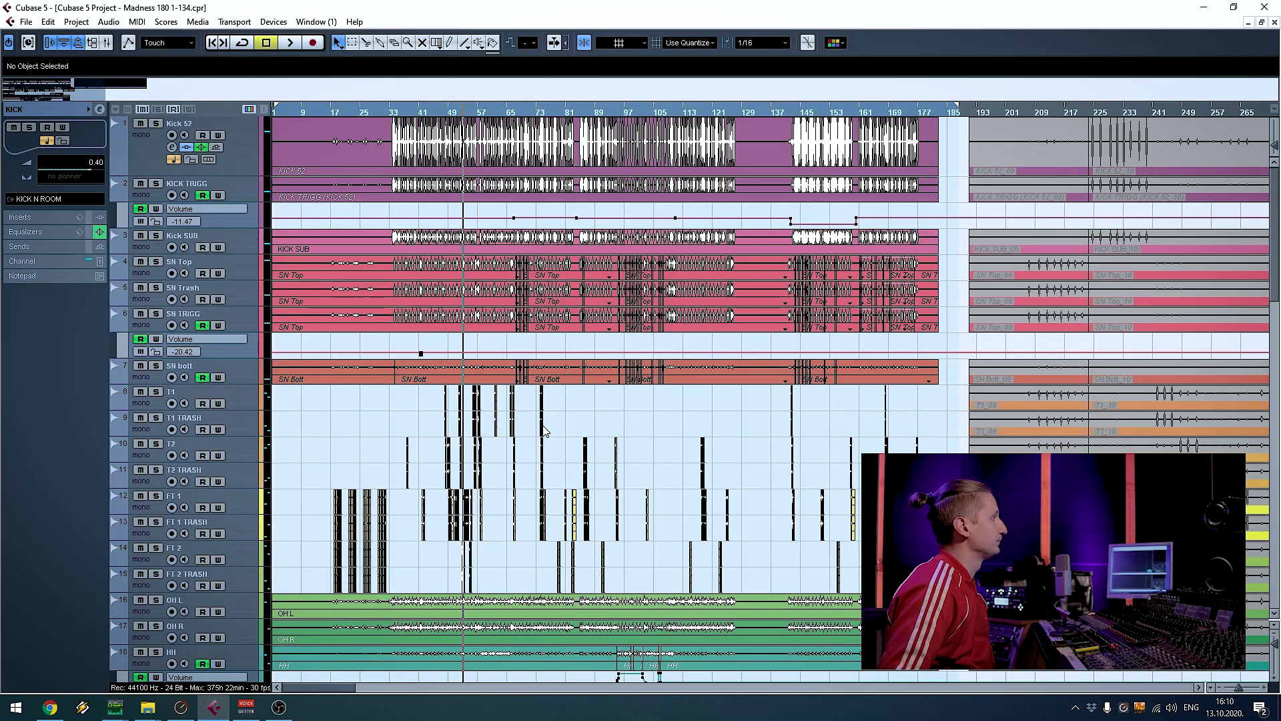
Open the Kick 52 track's channel settings, solo the track and start playback
{"action": "left_click", "coordinate": [259, 163]}
{"action": "left_click", "coordinate": [171, 147]}
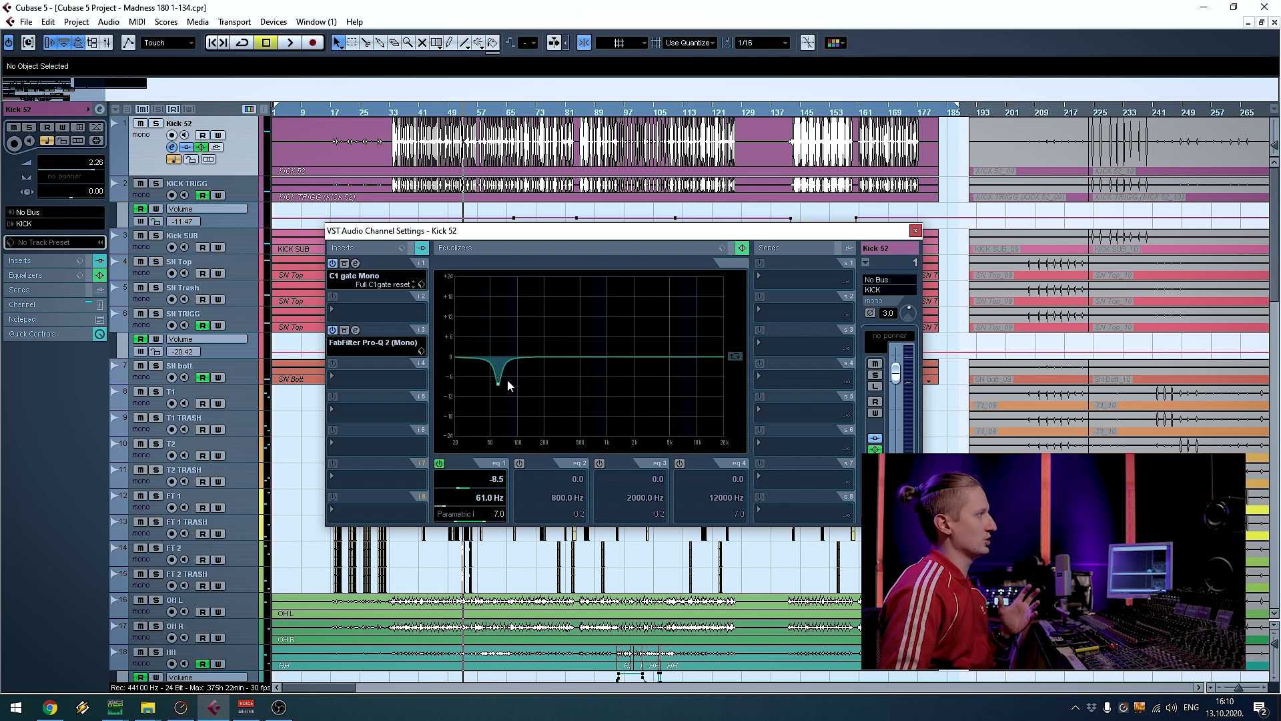
{"action": "left_click", "coordinate": [156, 123]}
{"action": "key", "text": "space"}
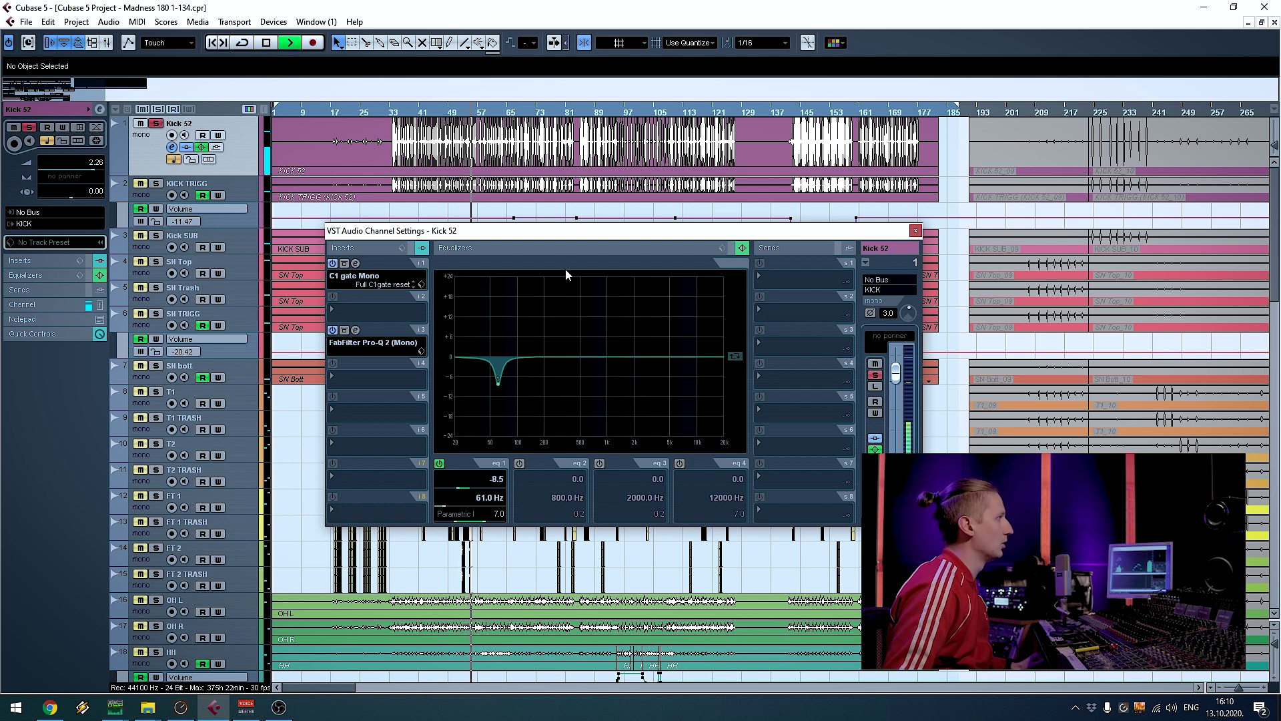
Compare the soloed Kick 52 with its 61 Hz EQ cut bypassed and active during playback
{"action": "left_click", "coordinate": [440, 463]}
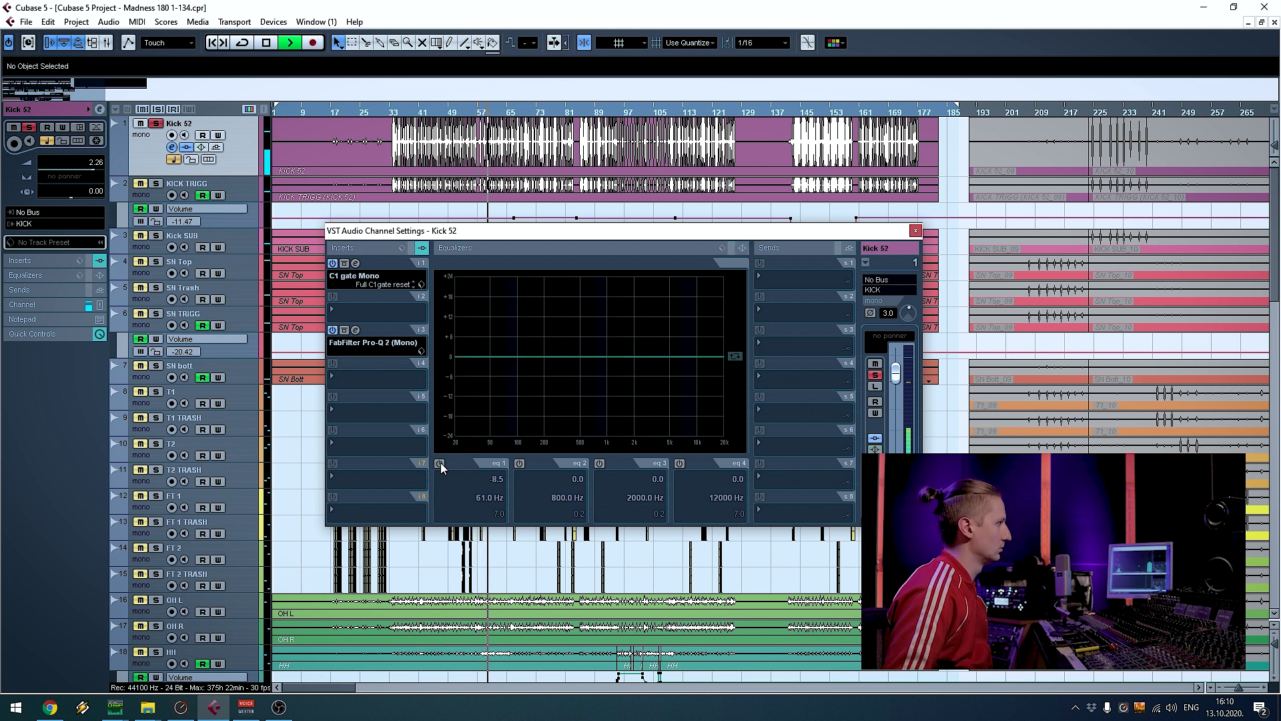
{"action": "left_click", "coordinate": [440, 464]}
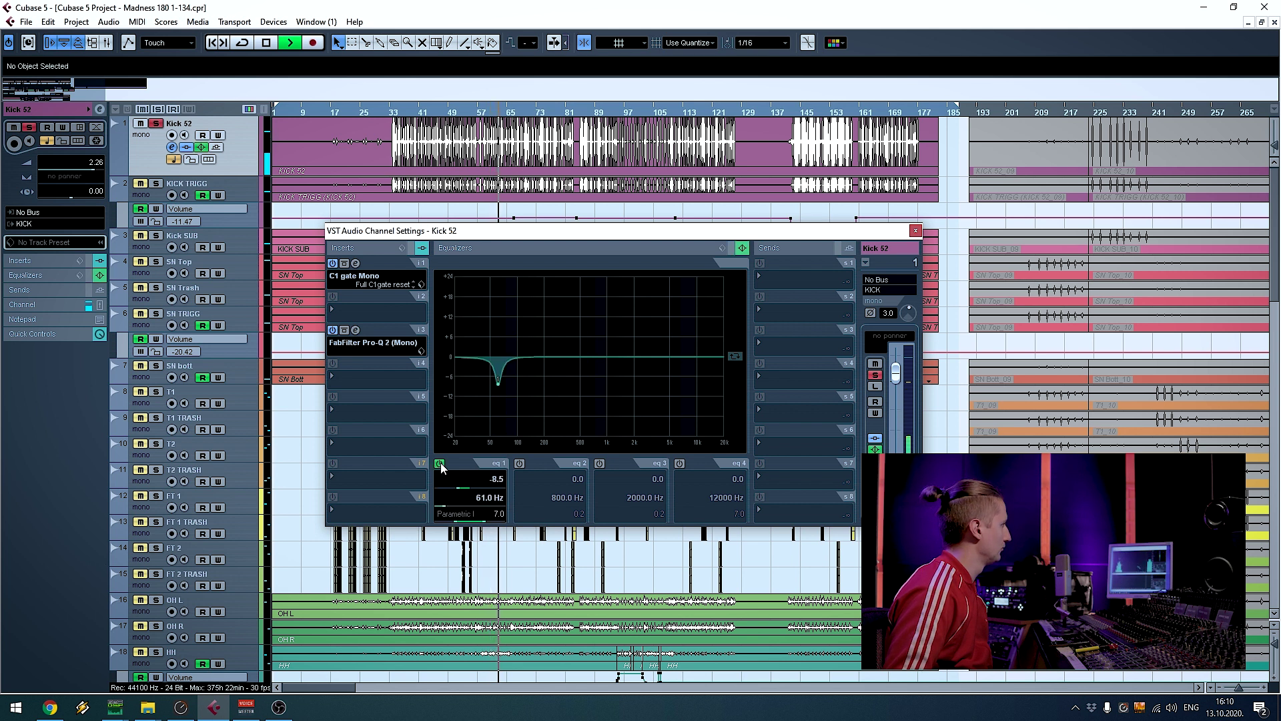
{"action": "left_click", "coordinate": [440, 464]}
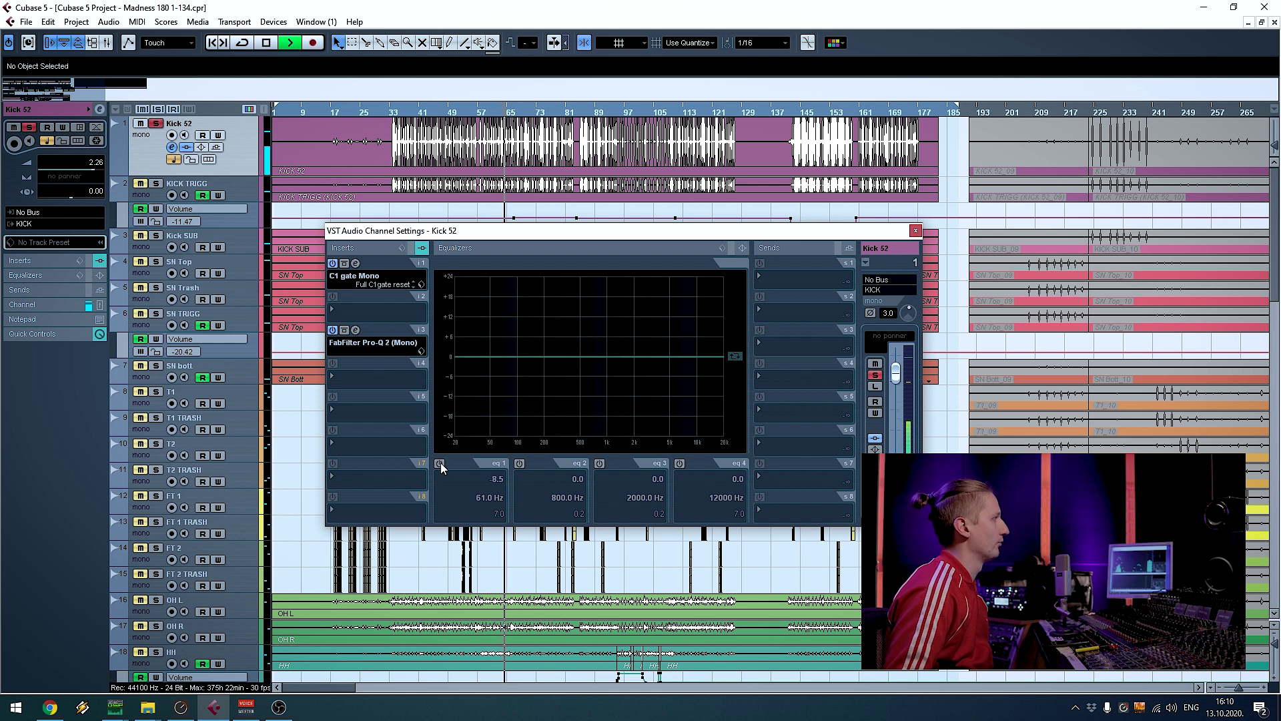
{"action": "left_click", "coordinate": [440, 464]}
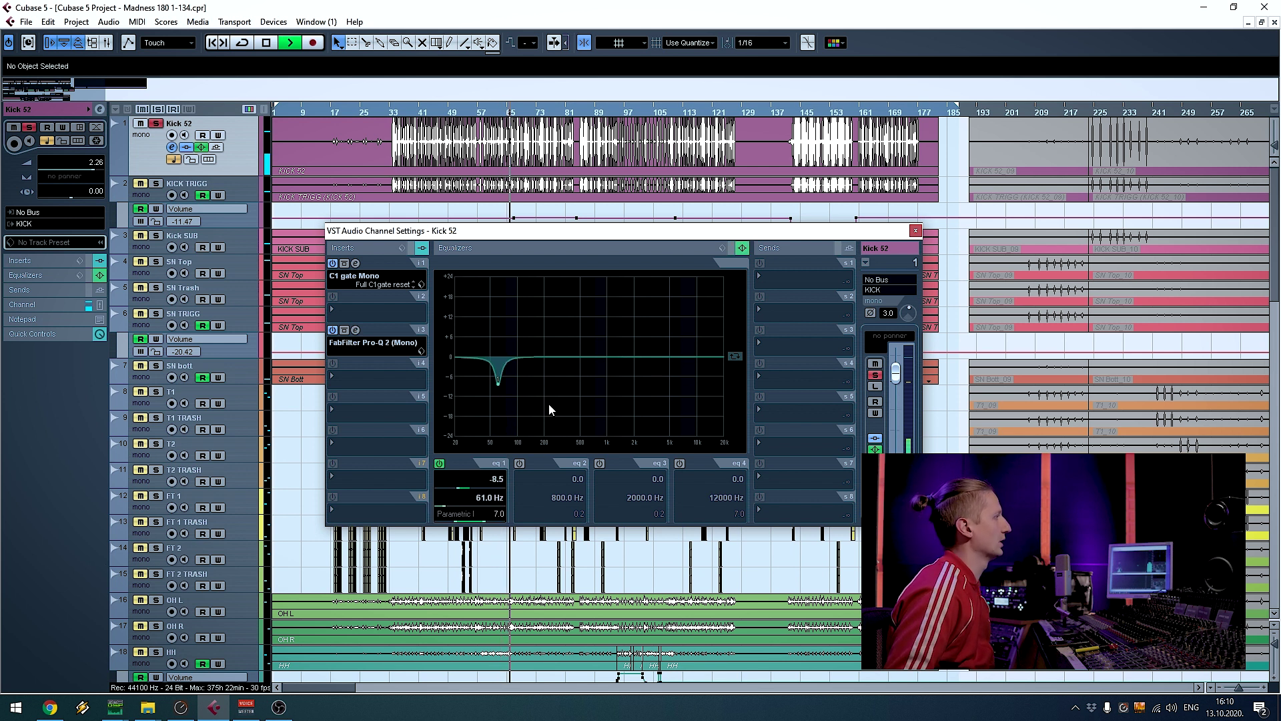
Open the C1 gate Mono insert on Kick 52 and compare the kick with the gate deactivated and active during playback
{"action": "left_click", "coordinate": [355, 264]}
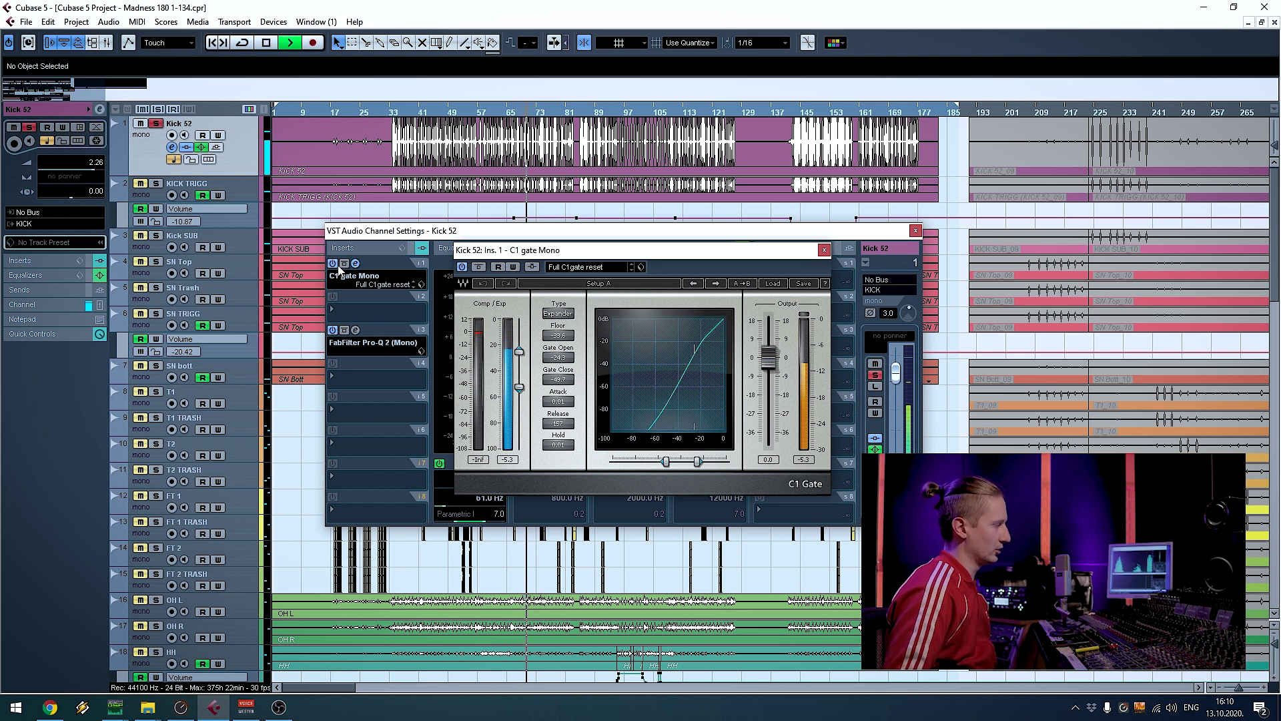
{"action": "key", "text": "space"}
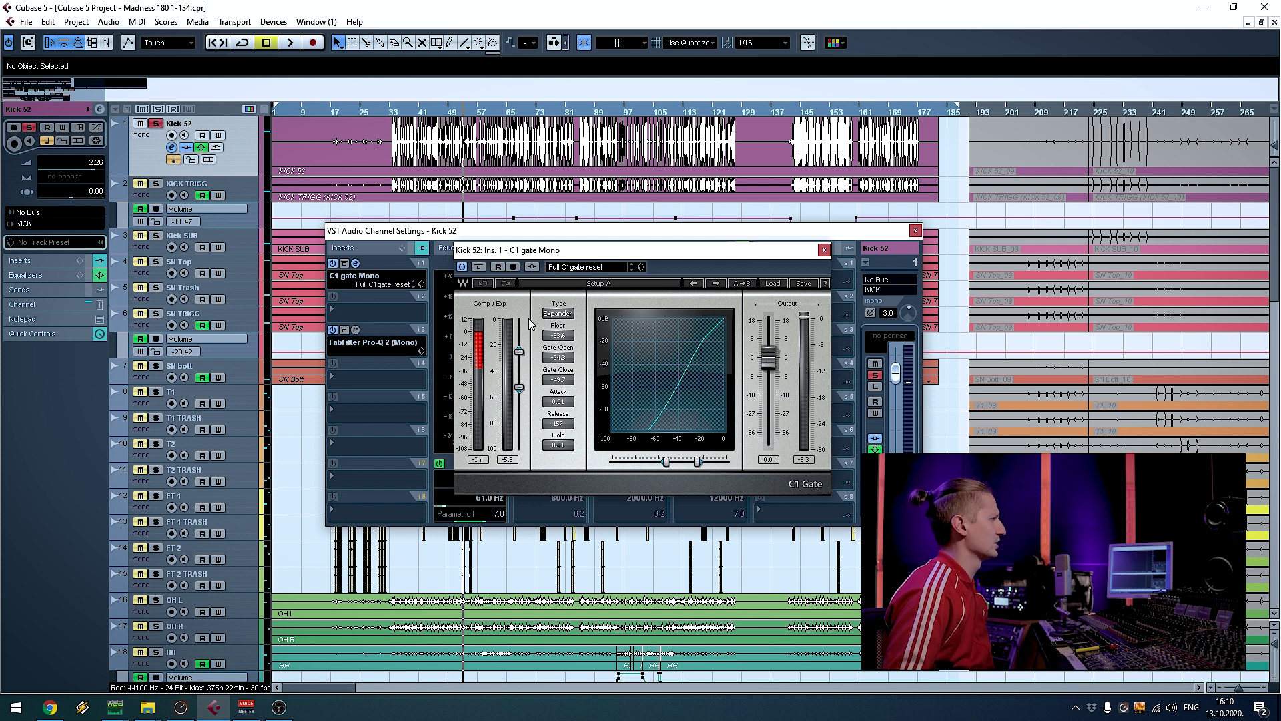
{"action": "key", "text": "space"}
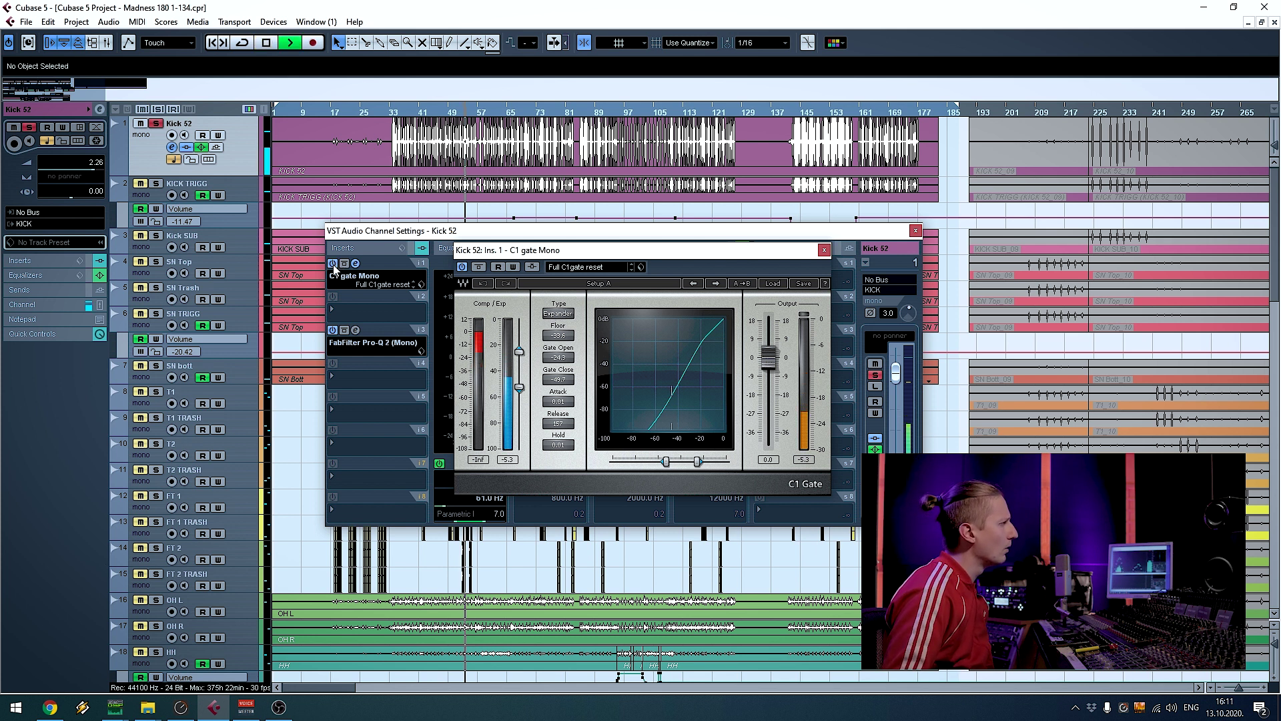
{"action": "left_click", "coordinate": [333, 264]}
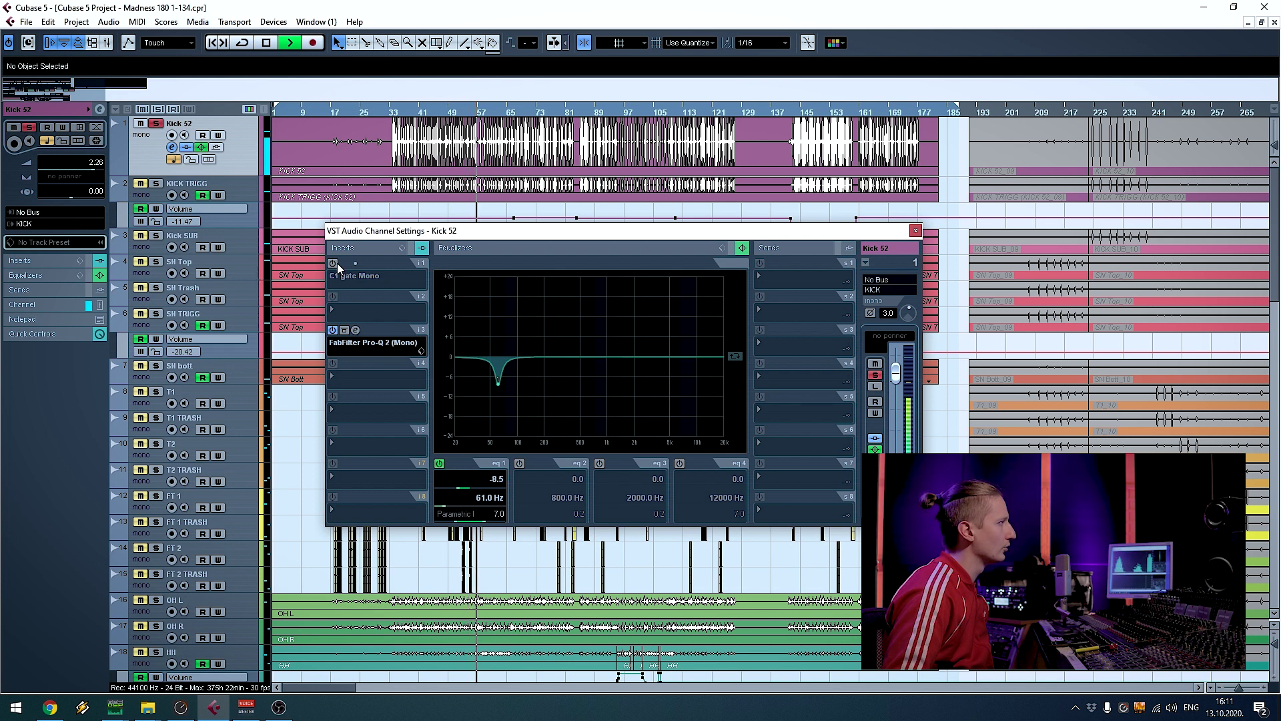
{"action": "left_click", "coordinate": [333, 264]}
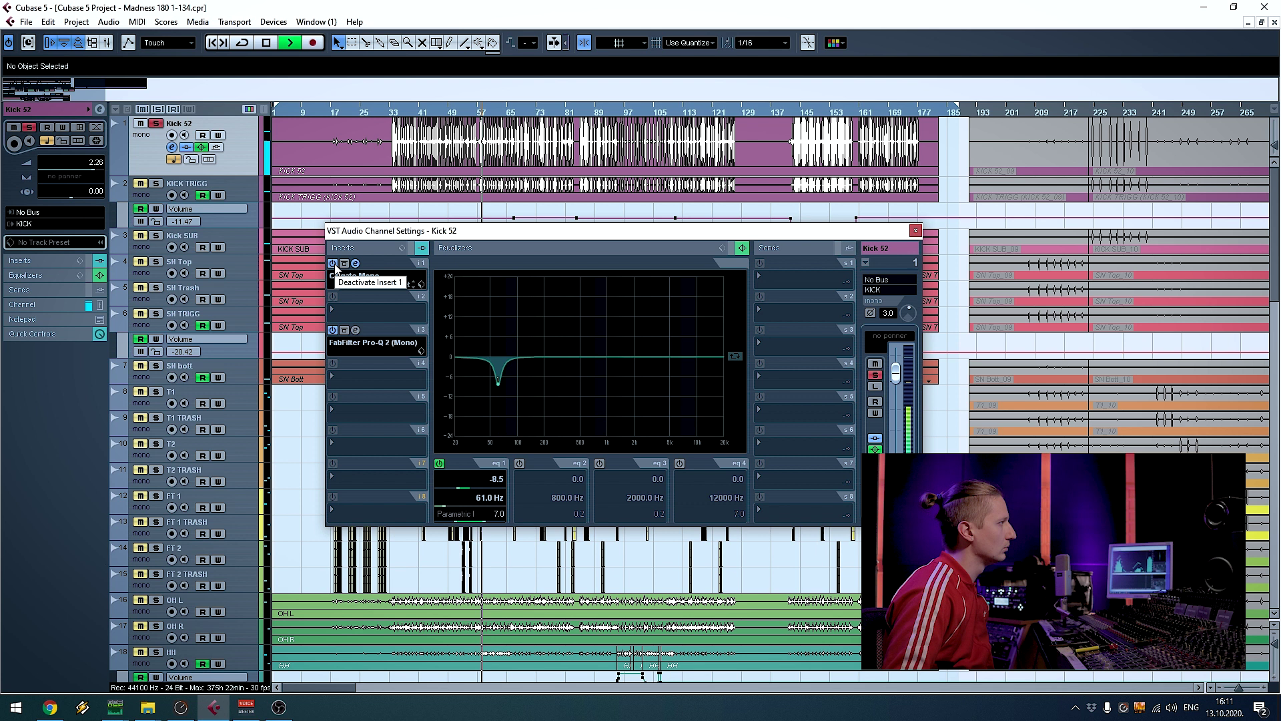
{"action": "key", "text": "space"}
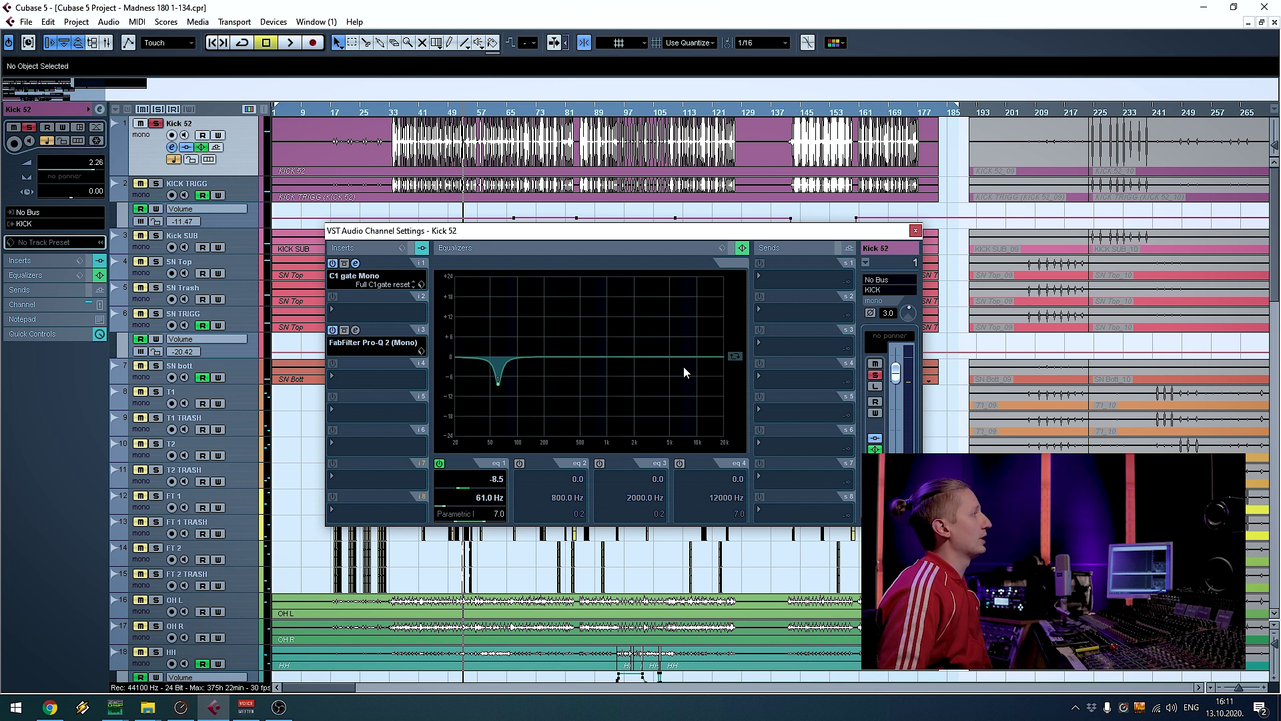
Compare Kick 52 with its FabFilter Pro-Q 2 insert bypassed and active during playback, and close the plug-in and channel windows
{"action": "left_click", "coordinate": [358, 331]}
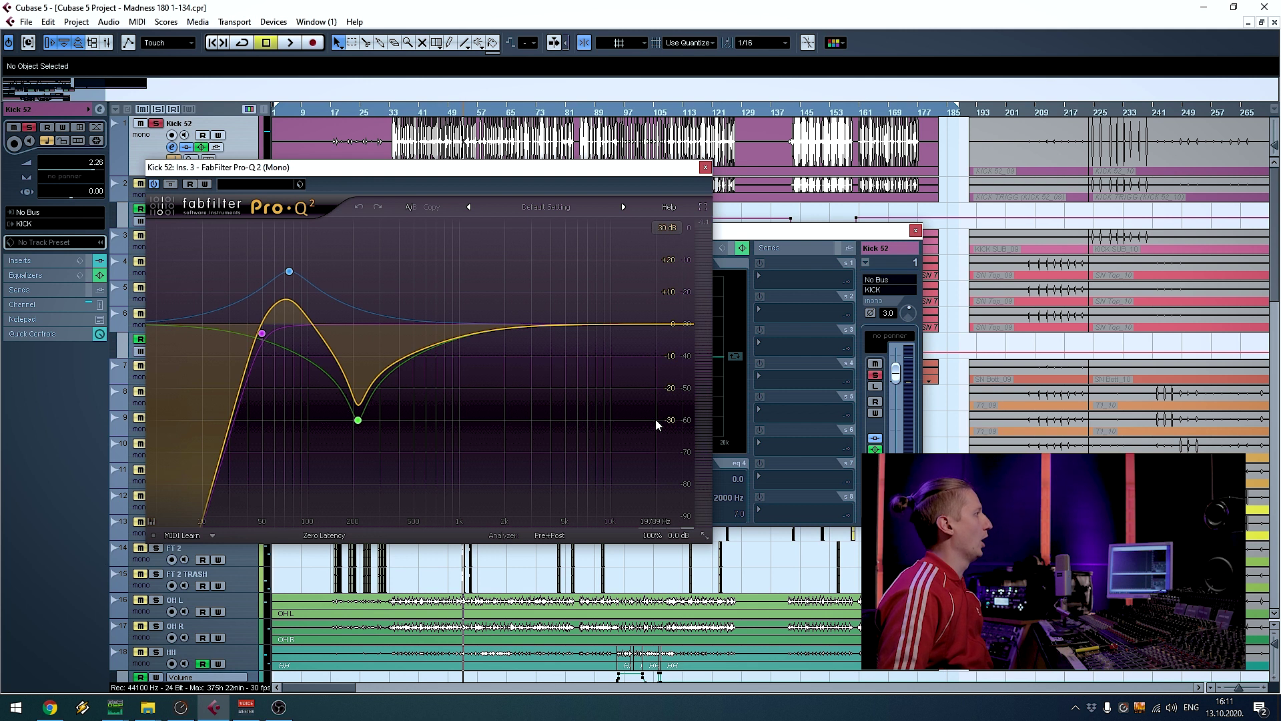
{"action": "left_click_drag", "start_coordinate": [541, 172], "coordinate": [678, 230]}
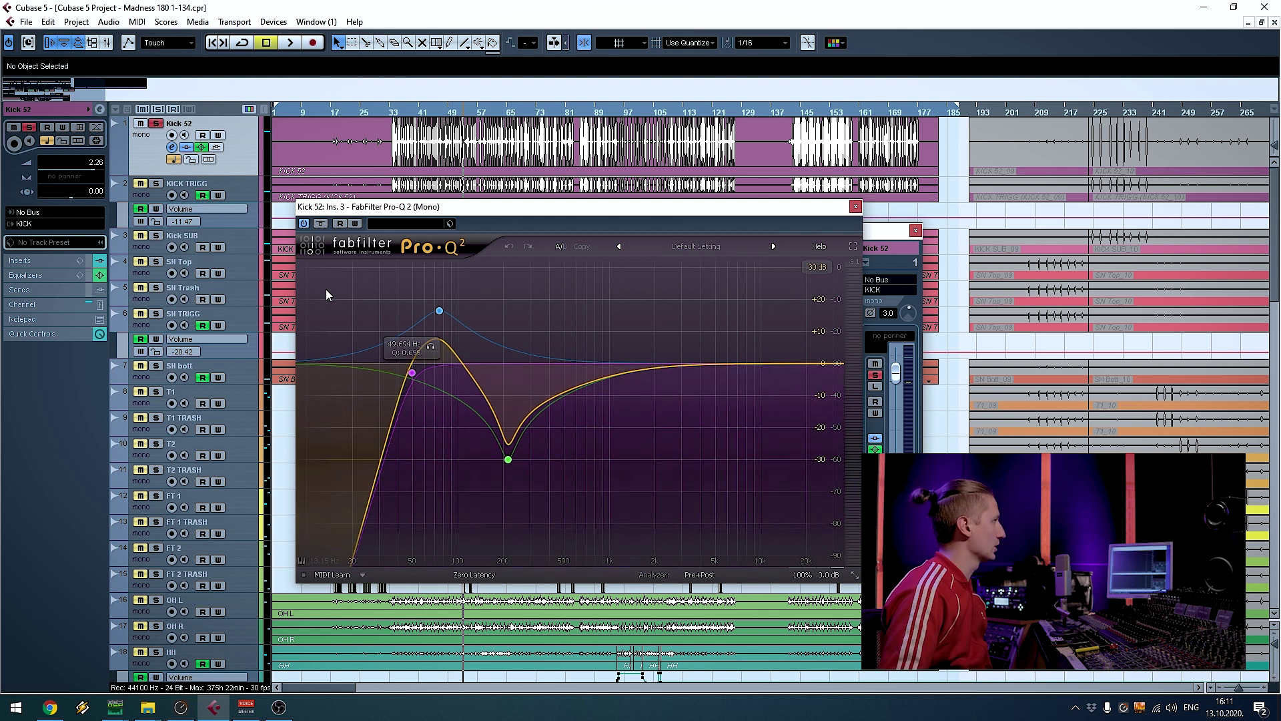
{"action": "key", "text": "space"}
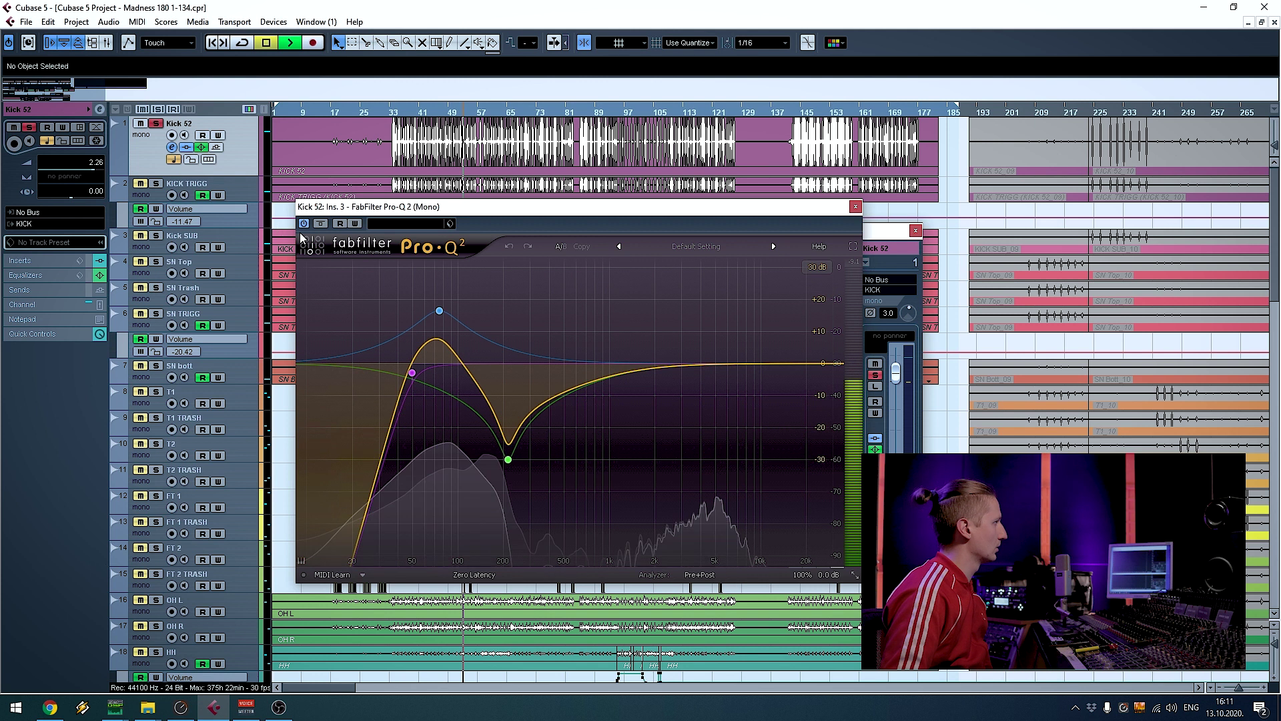
{"action": "left_click", "coordinate": [304, 223]}
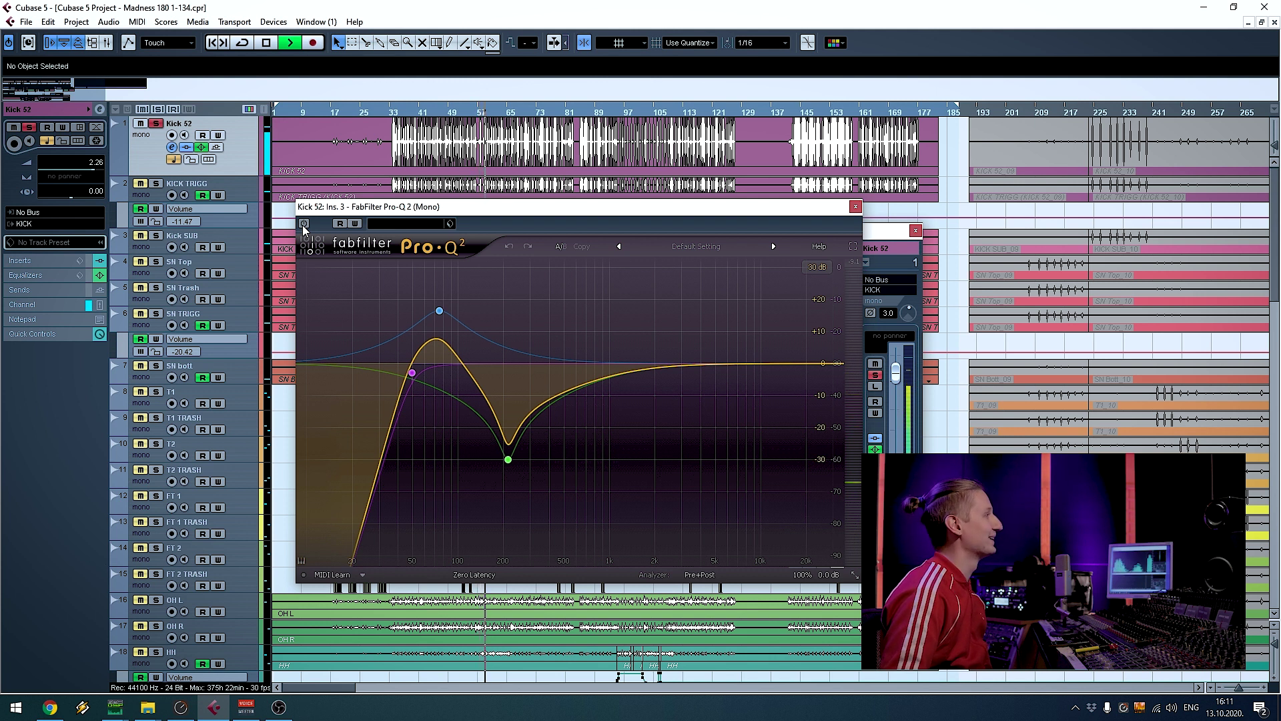
{"action": "left_click", "coordinate": [304, 224]}
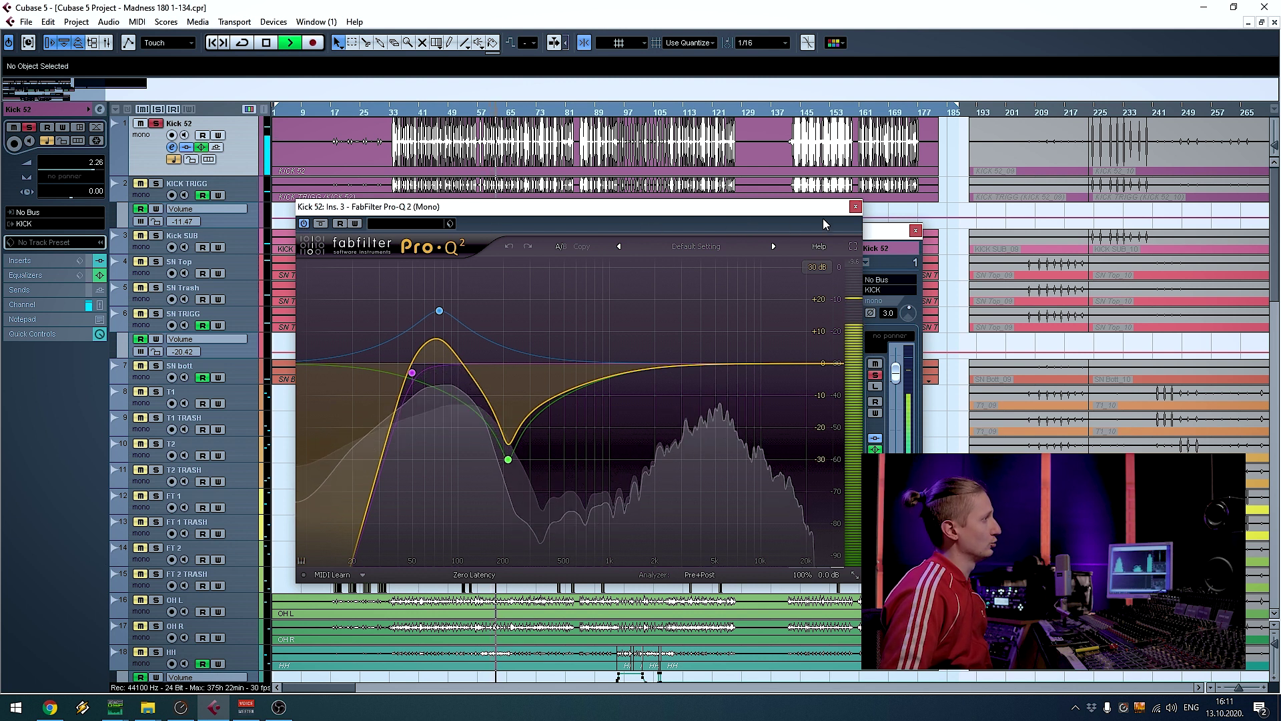
{"action": "left_click", "coordinate": [856, 207]}
{"action": "key", "text": "space"}
{"action": "left_click", "coordinate": [916, 232]}
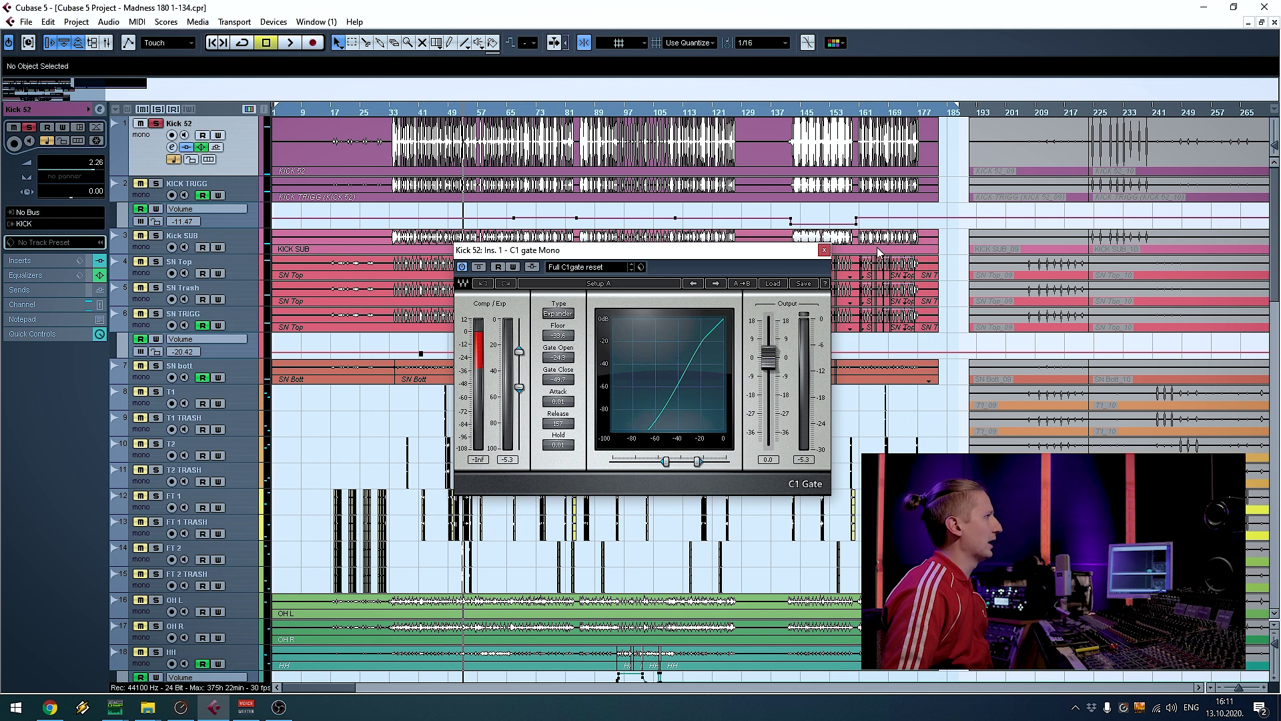
{"action": "left_click", "coordinate": [824, 251]}
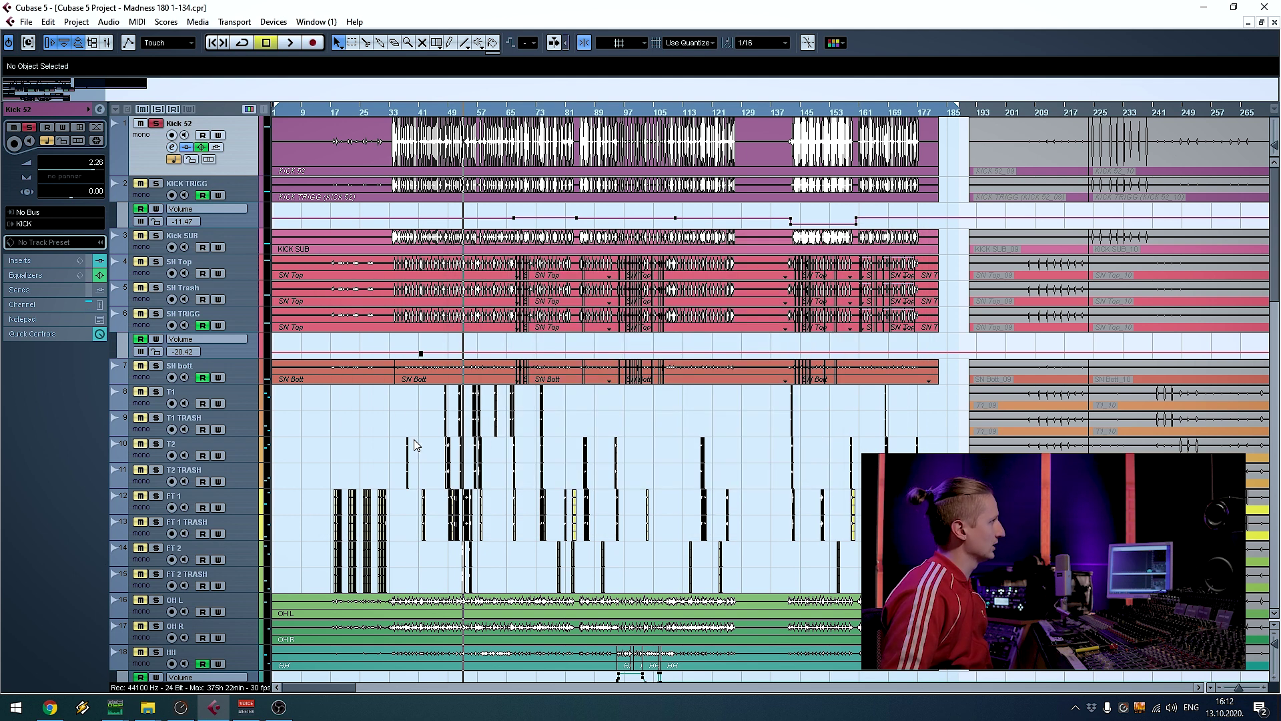
Open the KICK group's channel settings to view its EQ cuts and output routing, close them and return to the drum tracks
{"action": "scroll", "coordinate": [418, 451], "scroll_direction": "down", "scroll_amount": 15}
{"action": "left_click", "coordinate": [252, 504]}
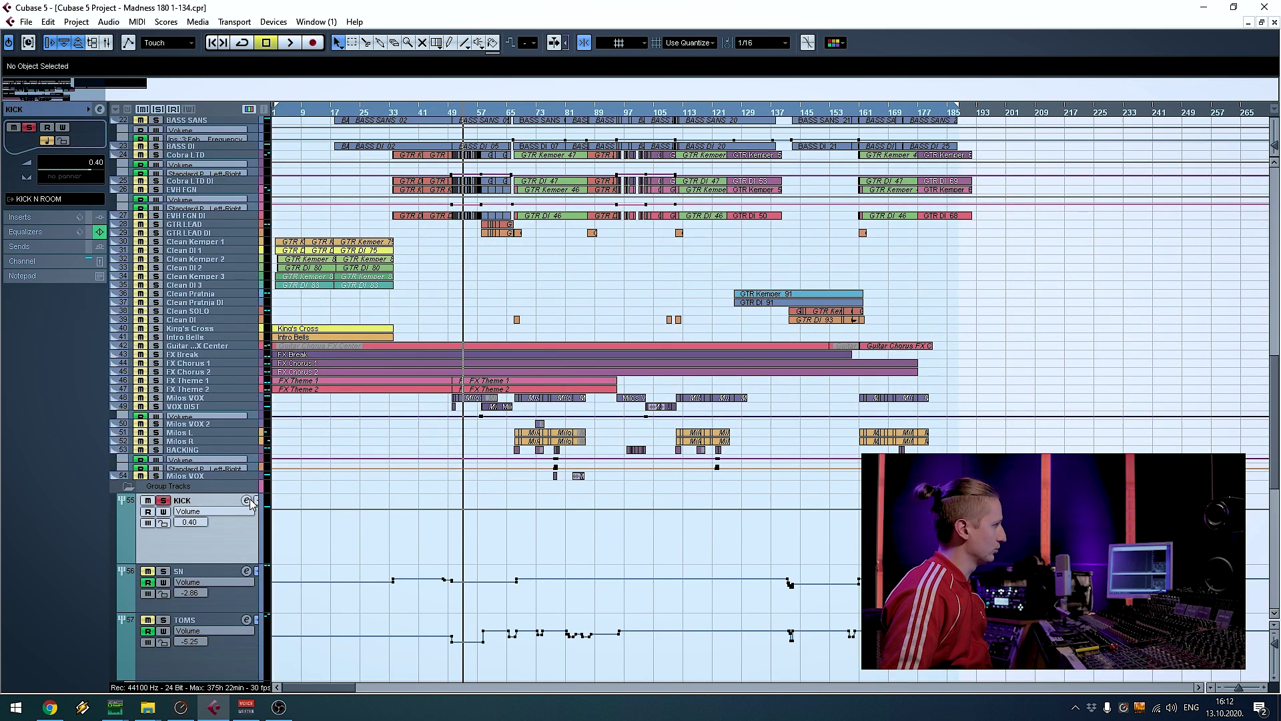
{"action": "left_click", "coordinate": [248, 500]}
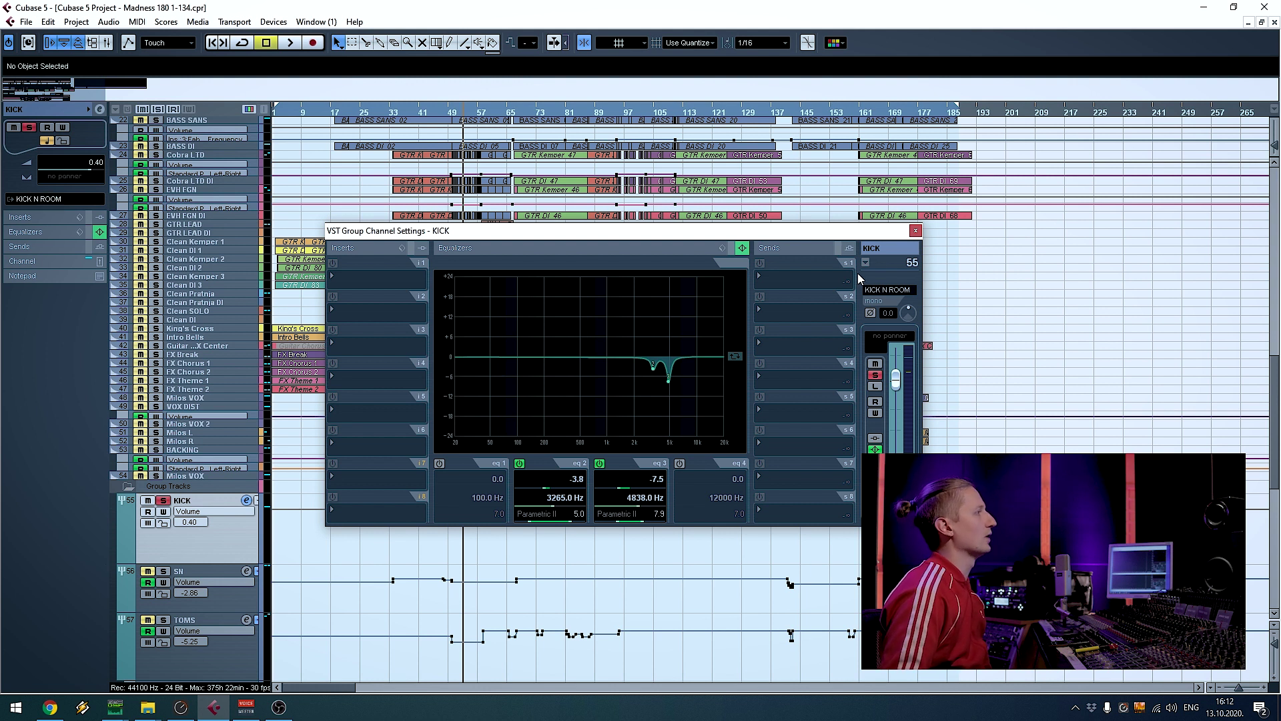
{"action": "left_click", "coordinate": [914, 231]}
{"action": "scroll", "coordinate": [160, 187], "scroll_direction": "up", "scroll_amount": 10}
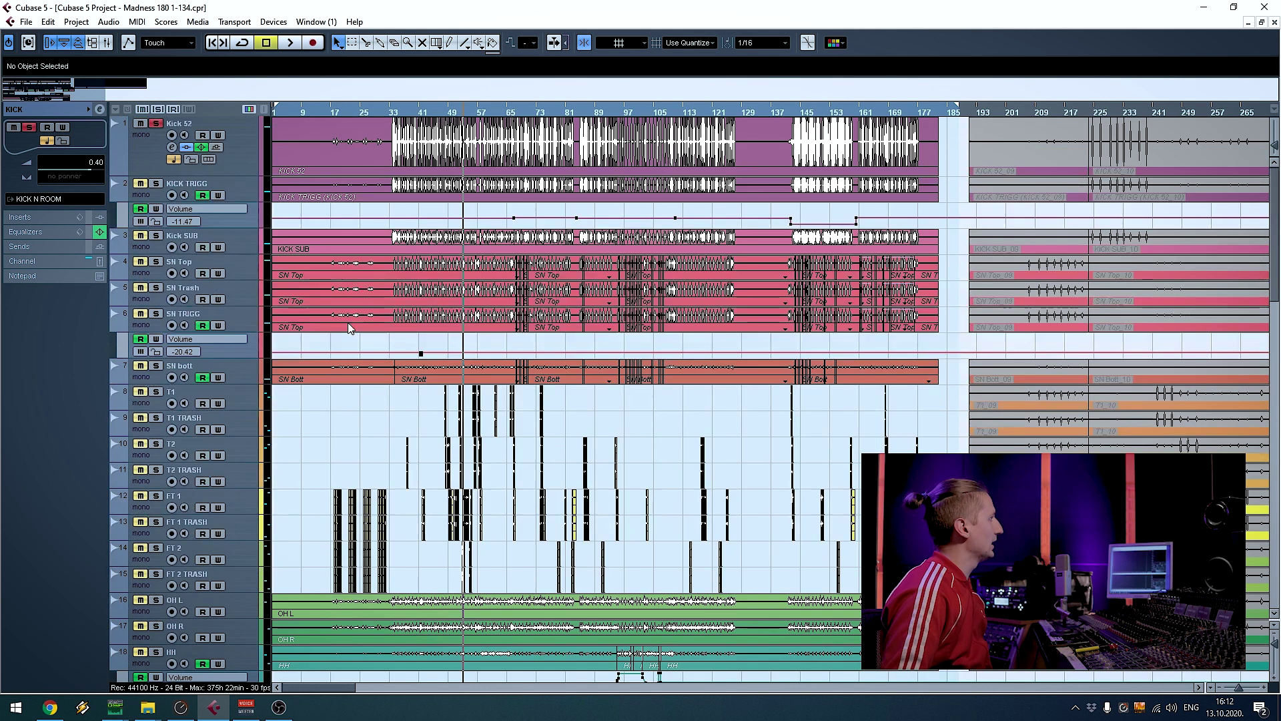
Add Kick SUB to the soloed Kick 52 and listen to the two tracks together
{"action": "left_click", "coordinate": [230, 240]}
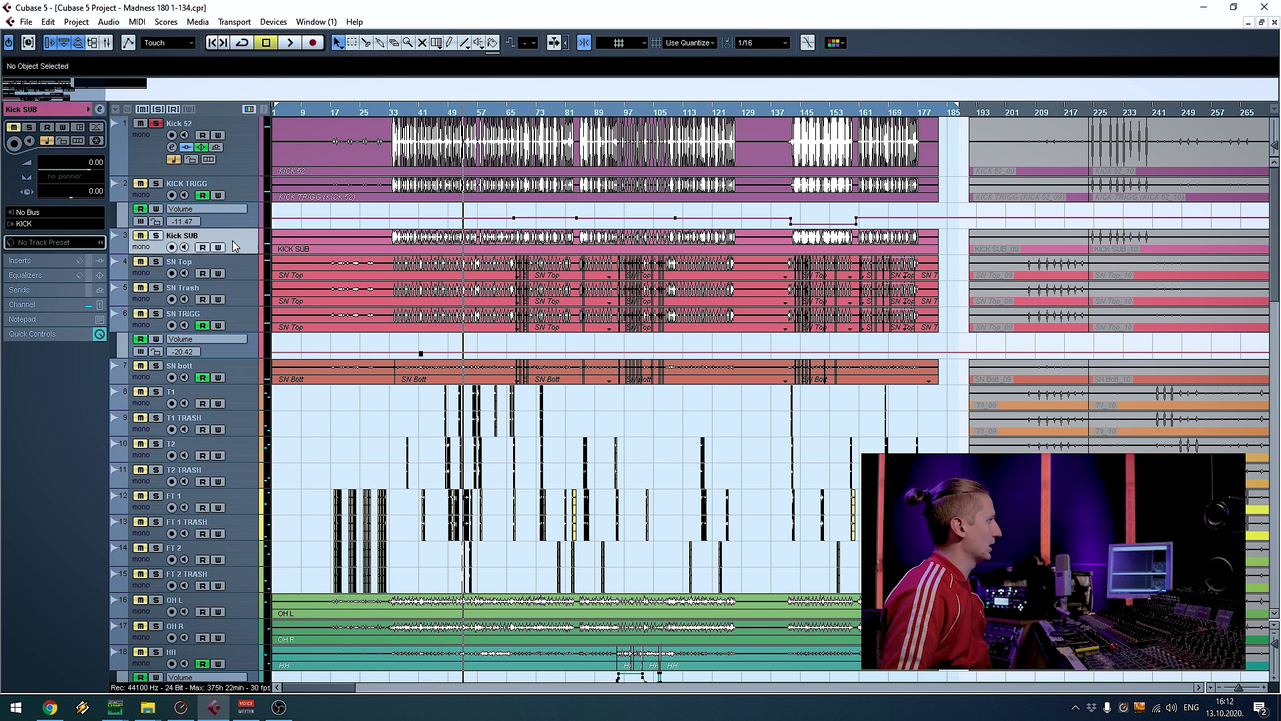
{"action": "left_click", "coordinate": [155, 237]}
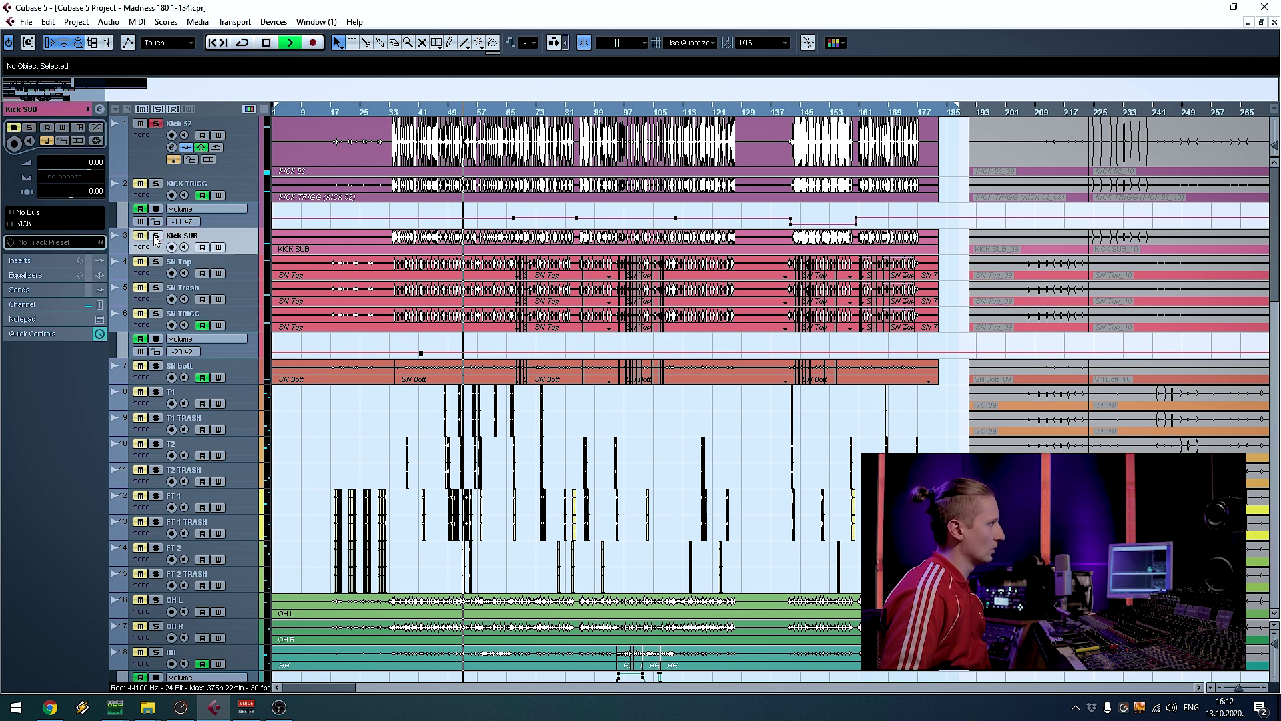
{"action": "left_click", "coordinate": [156, 237]}
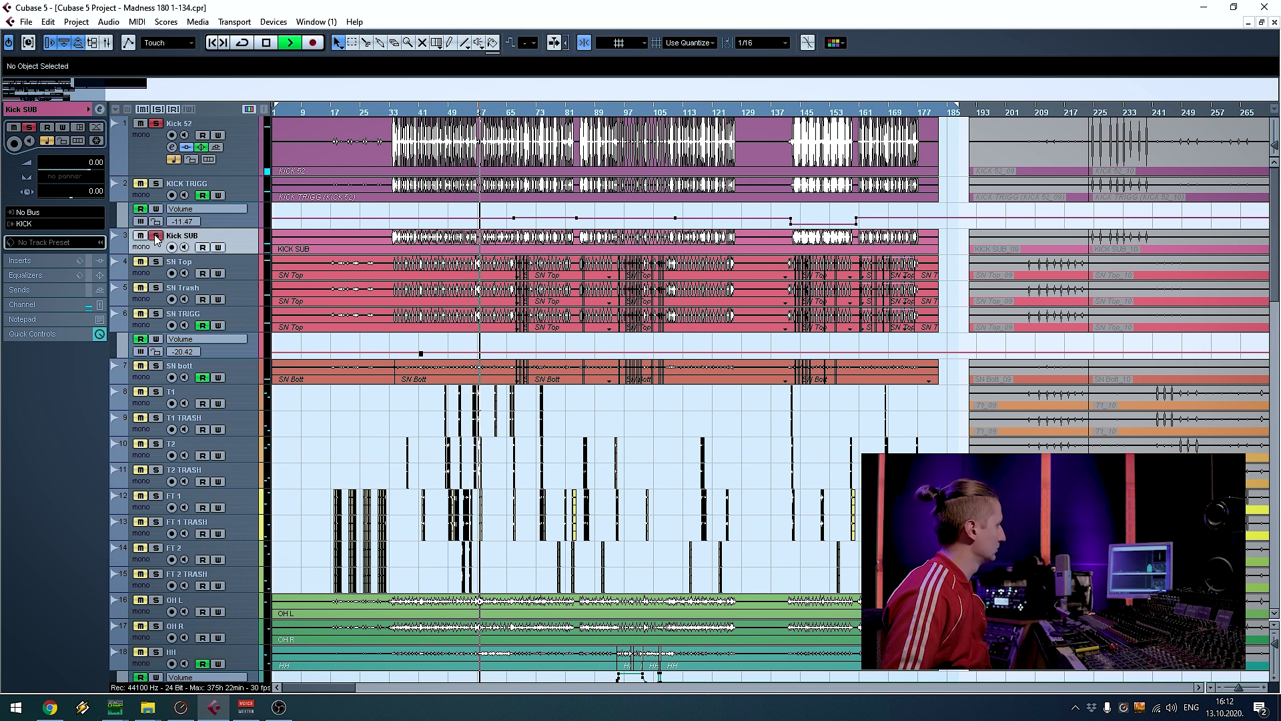
{"action": "key", "text": "space"}
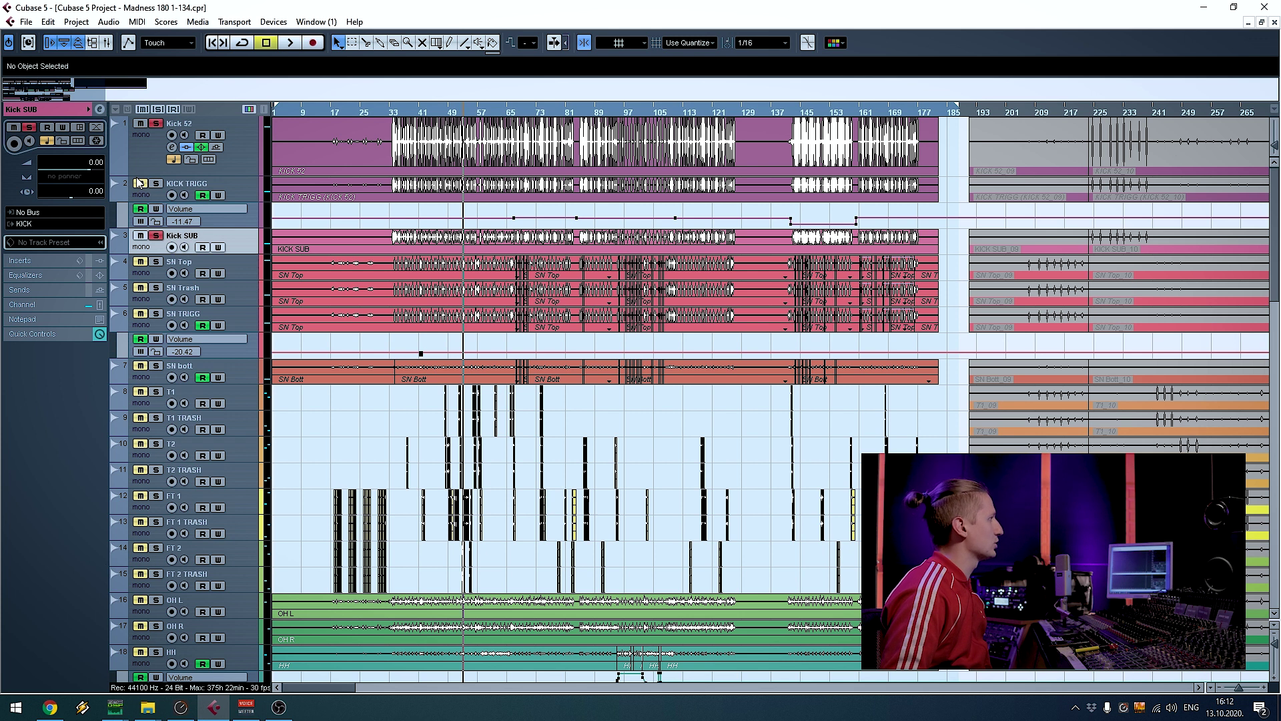
Add KICK TRIGG to the soloed kick tracks and listen to all three layers together
{"action": "left_click", "coordinate": [244, 191]}
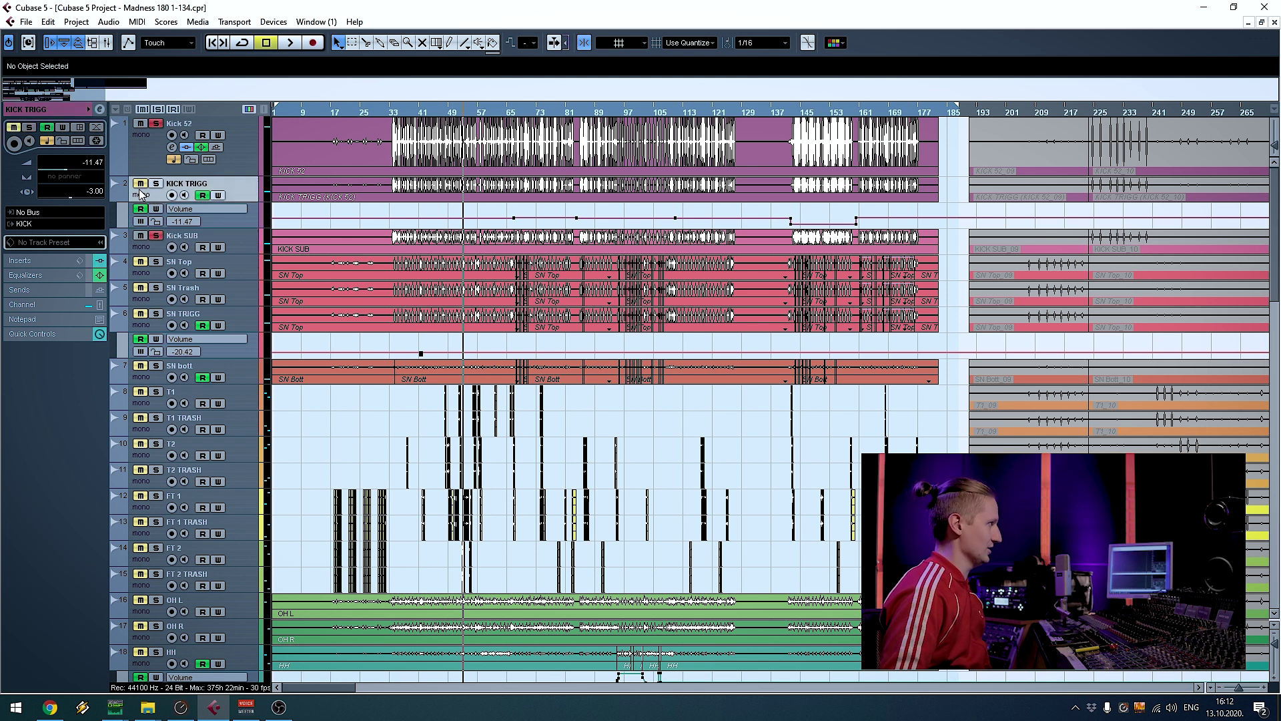
{"action": "key", "text": "space"}
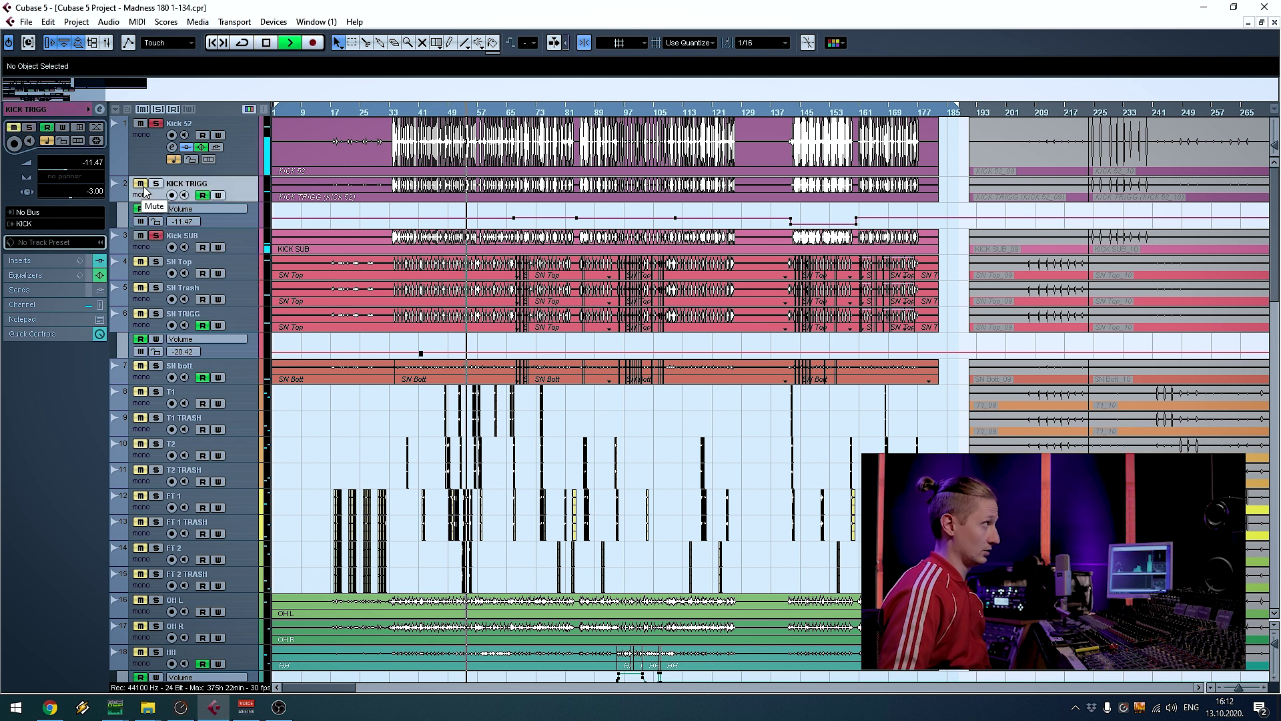
{"action": "key", "text": "s"}
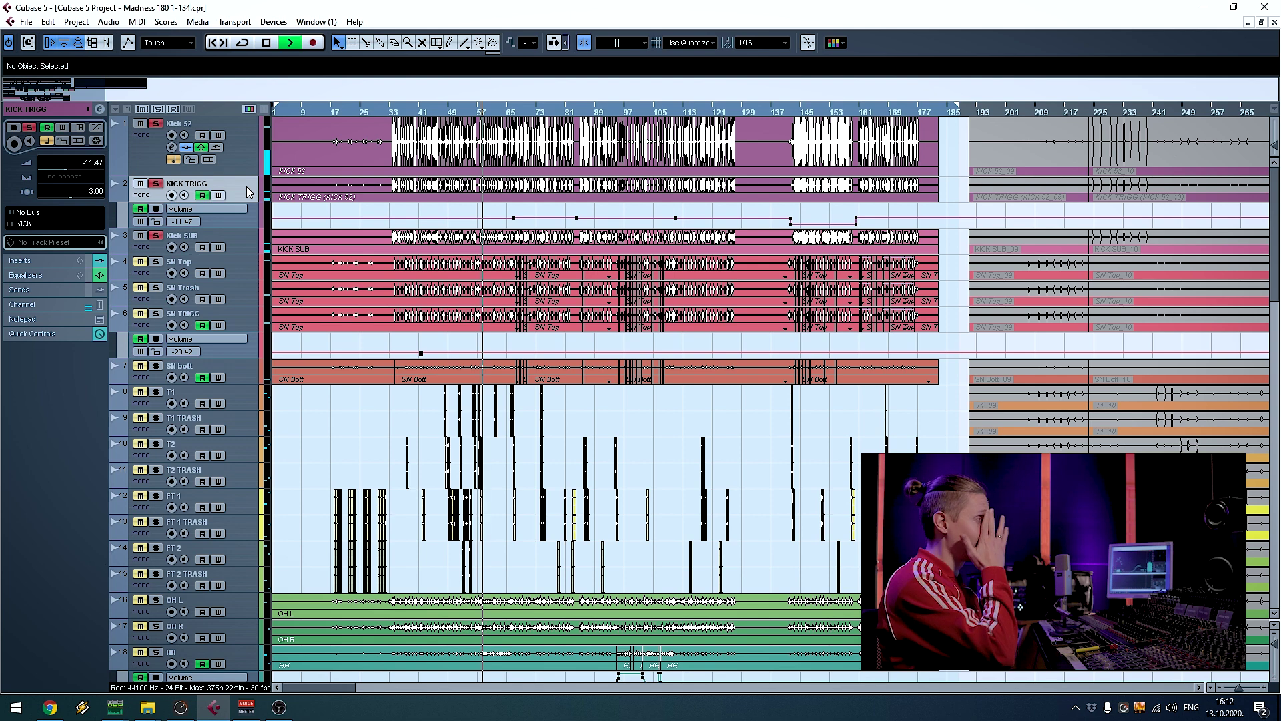
{"action": "key", "text": "space"}
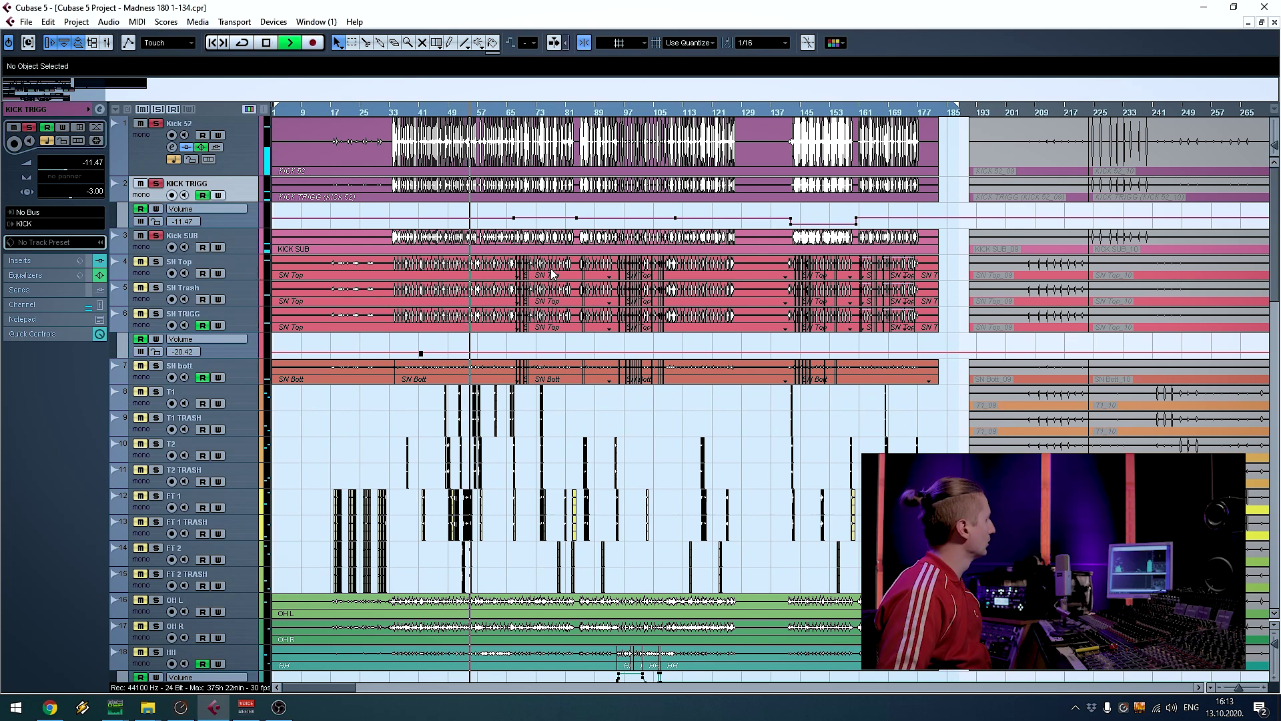
{"action": "key", "text": "space"}
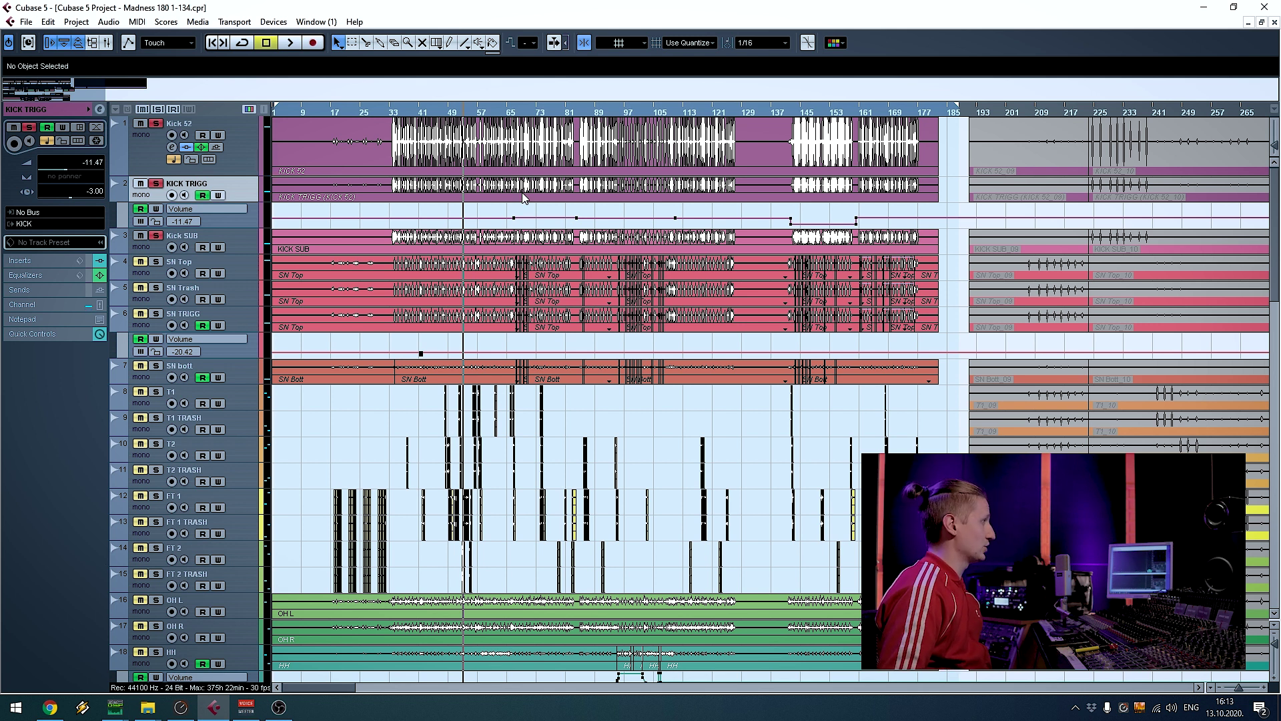
Enlarge KICK TRIGG's volume automation lane and play the soloed kicks through the volume change just after bar 65
{"action": "left_click", "coordinate": [236, 155]}
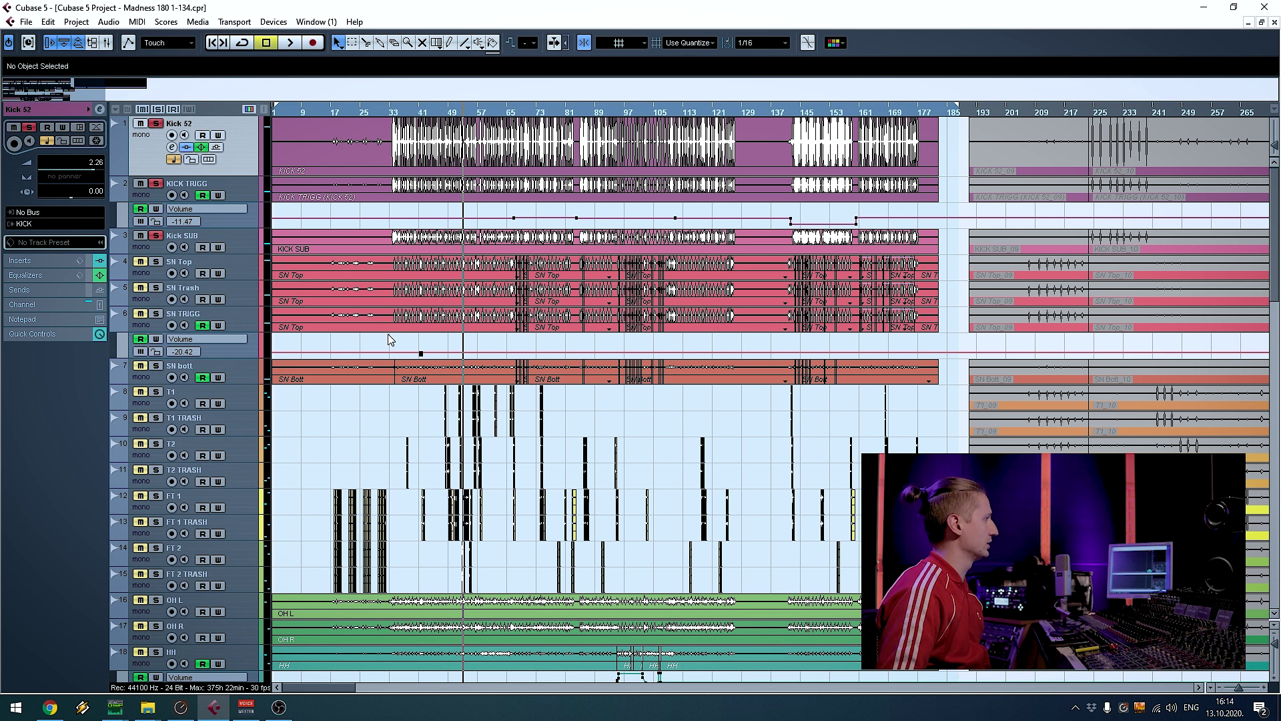
{"action": "left_click_drag", "start_coordinate": [252, 227], "coordinate": [252, 394]}
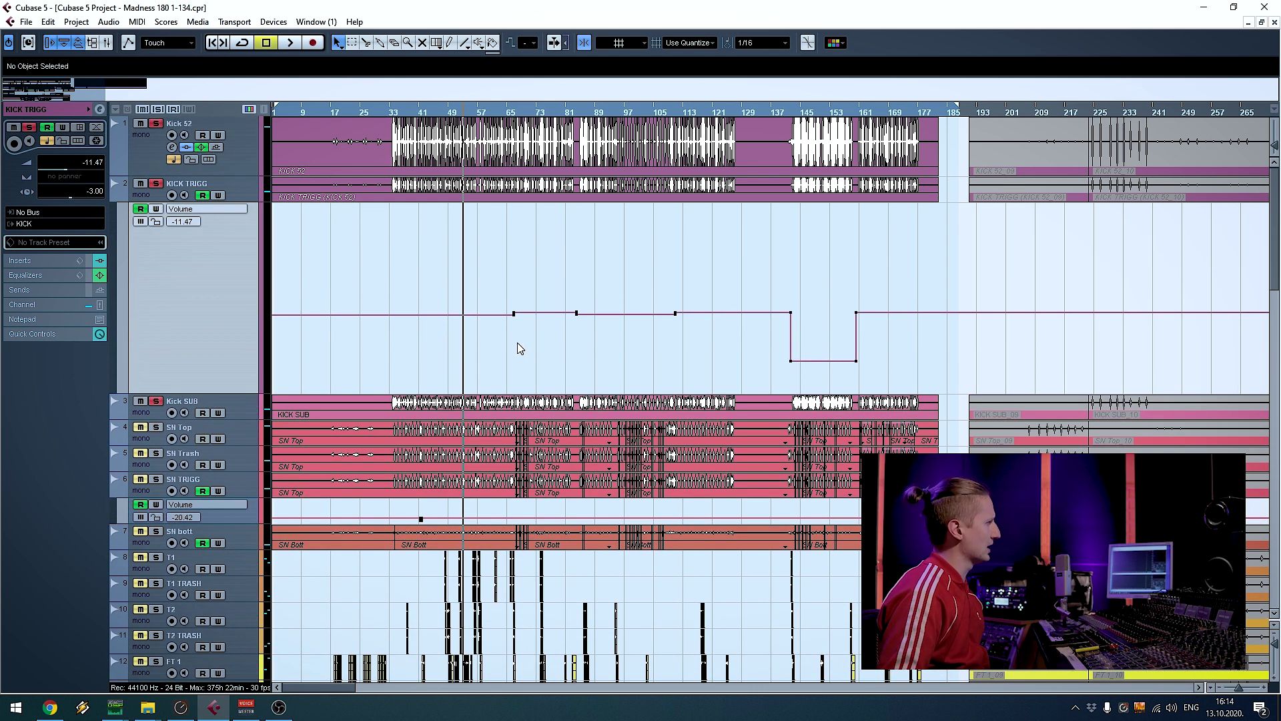
{"action": "left_click", "coordinate": [499, 112]}
{"action": "key", "text": "space"}
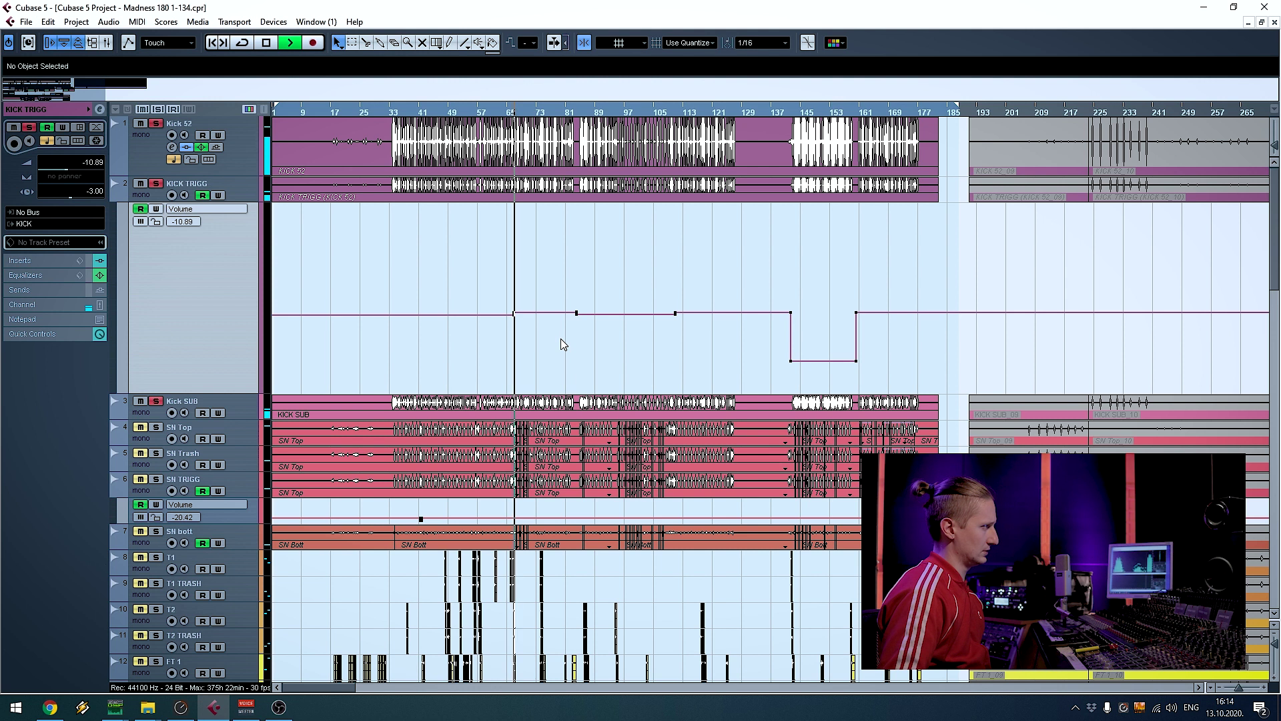
{"action": "key", "text": "space"}
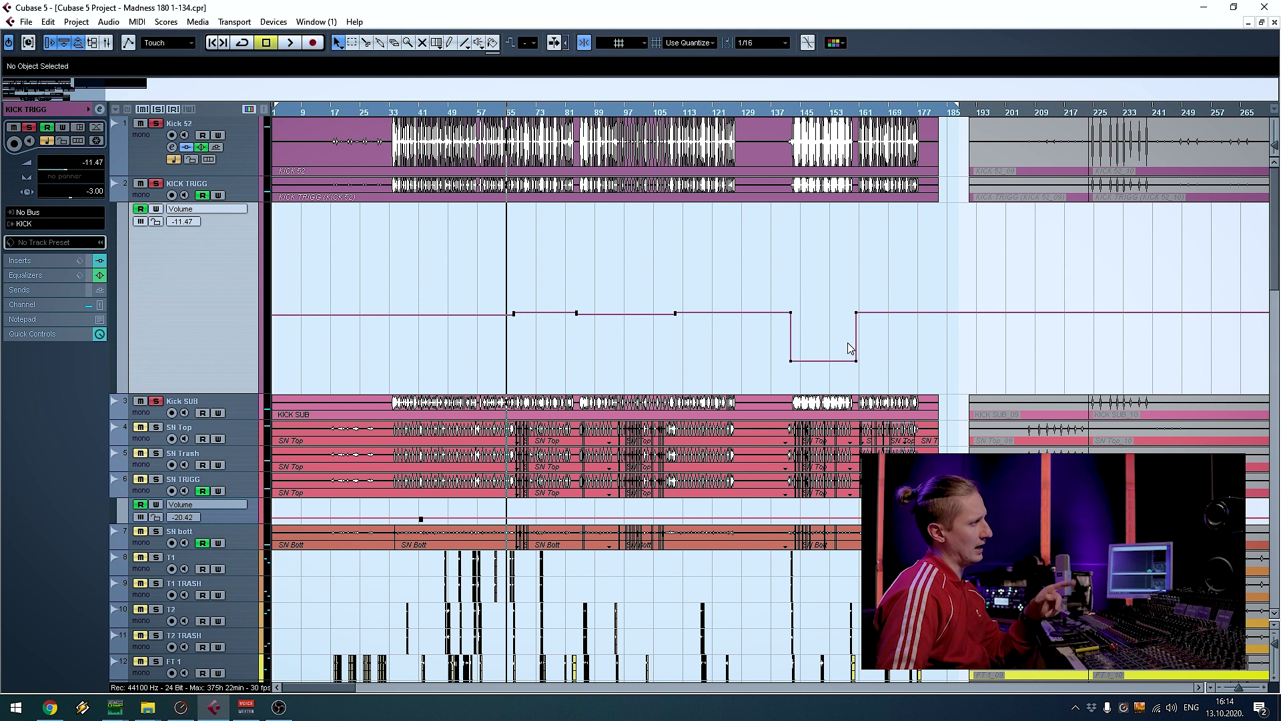
Play the kicks within KICK TRIGG's volume automation dip from about bar 145, and clear all solos to hear the full mix
{"action": "left_click", "coordinate": [807, 113]}
{"action": "key", "text": "space"}
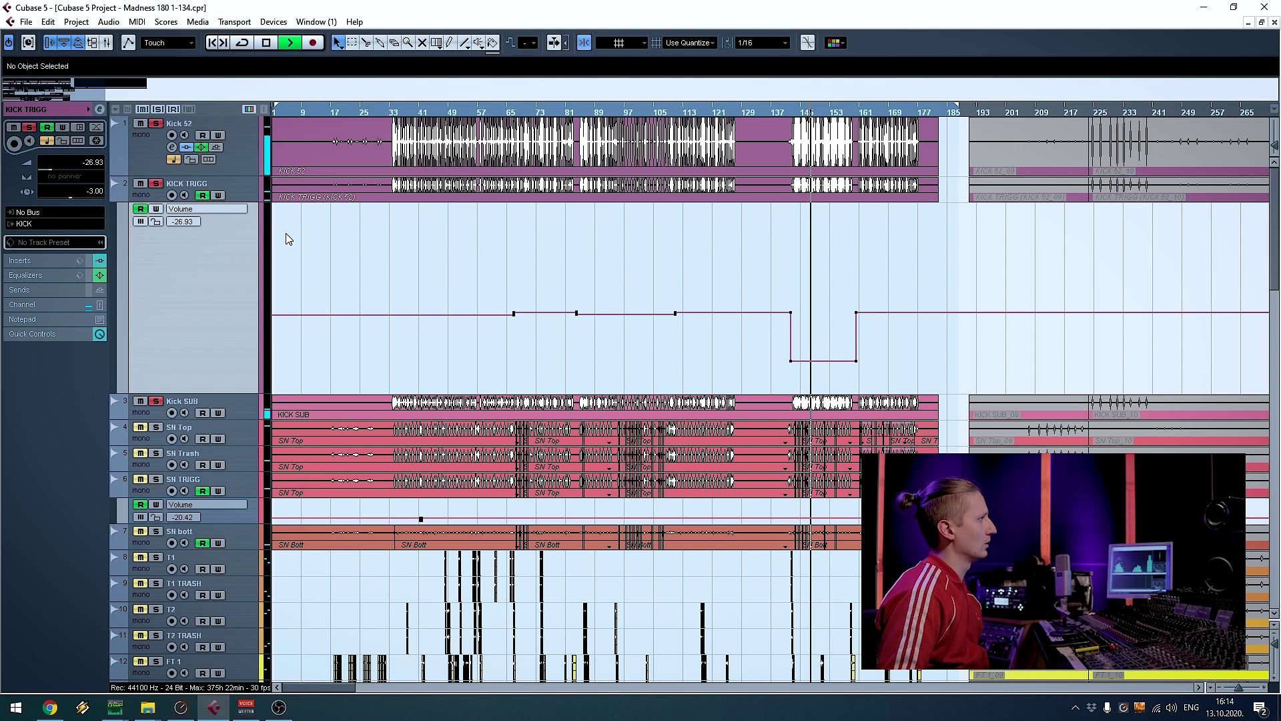
{"action": "left_click", "coordinate": [158, 110]}
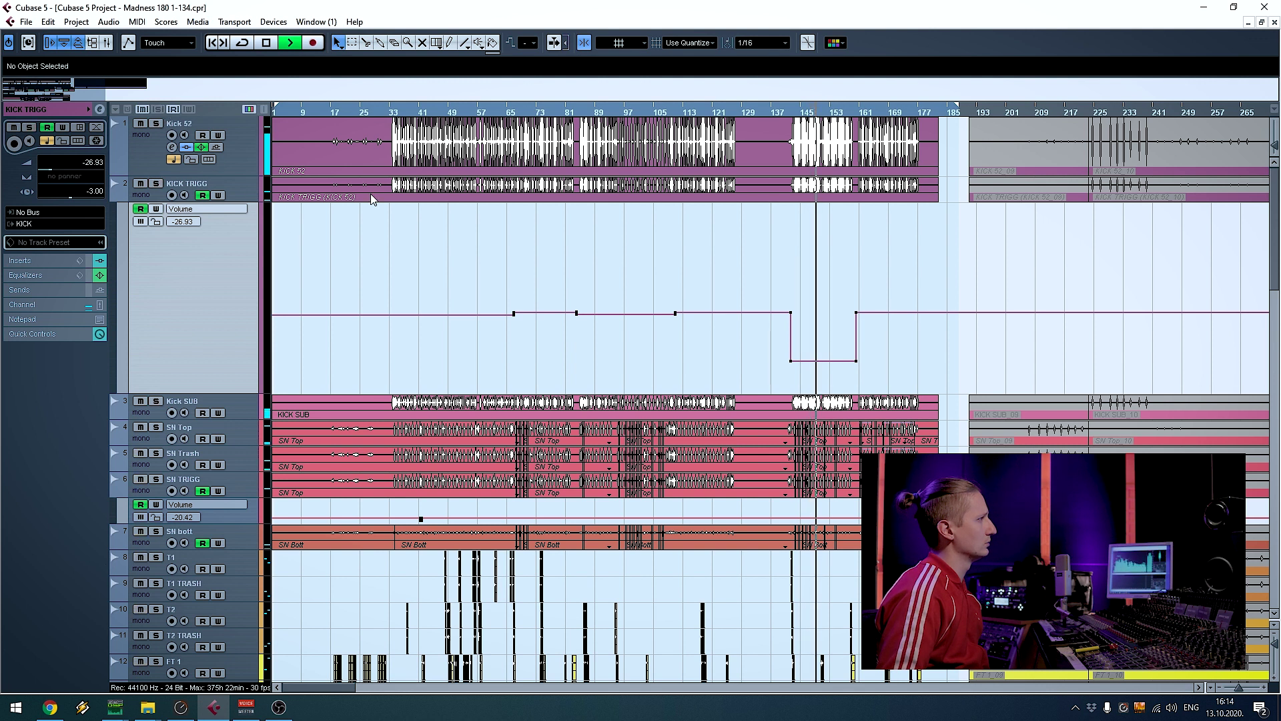
{"action": "key", "text": "space"}
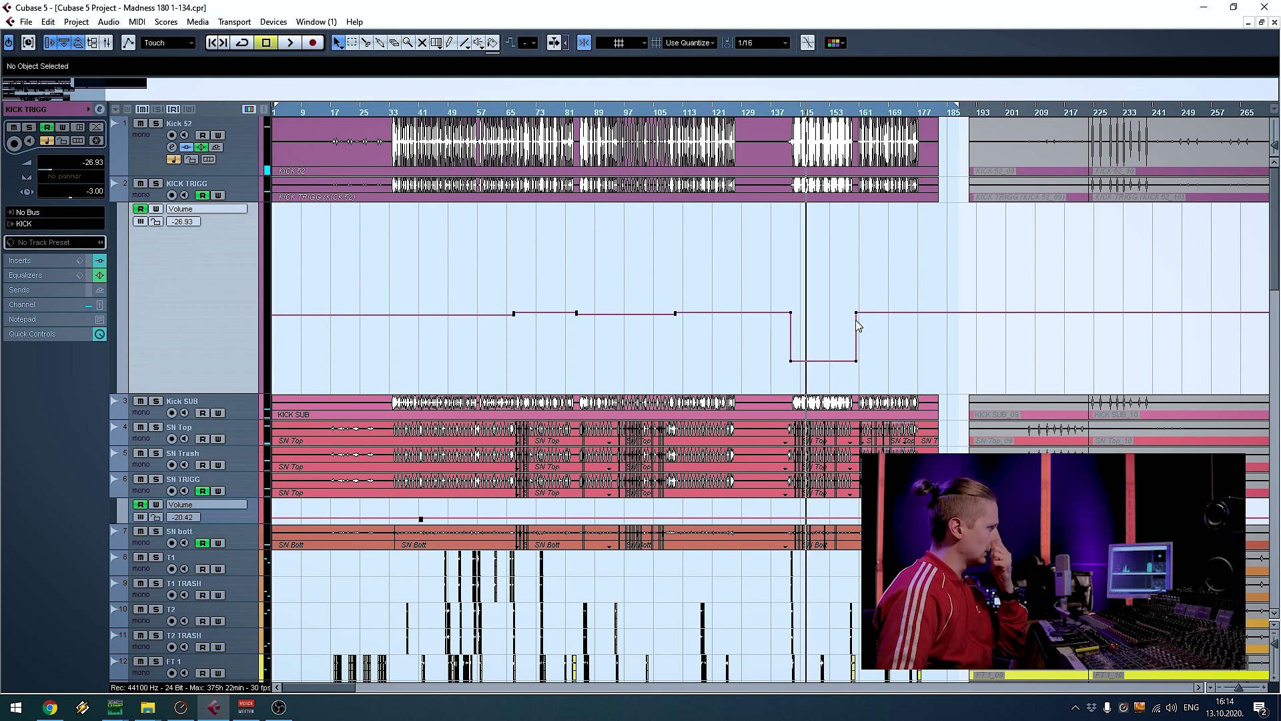
Solo KICK TRIGG, play it within the automation dip, and move playback to the volume change near bar 67
{"action": "scroll", "coordinate": [901, 264], "scroll_direction": "right", "scroll_amount": 3}
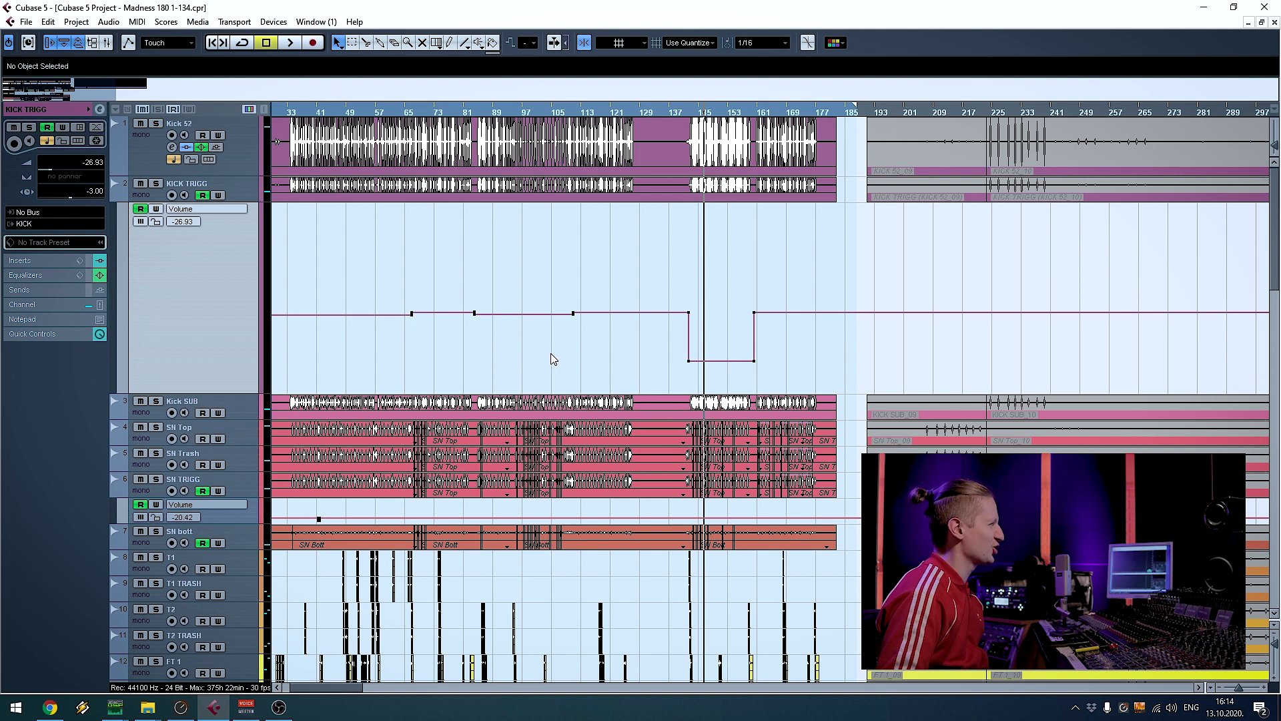
{"action": "left_click", "coordinate": [159, 184]}
{"action": "key", "text": "space"}
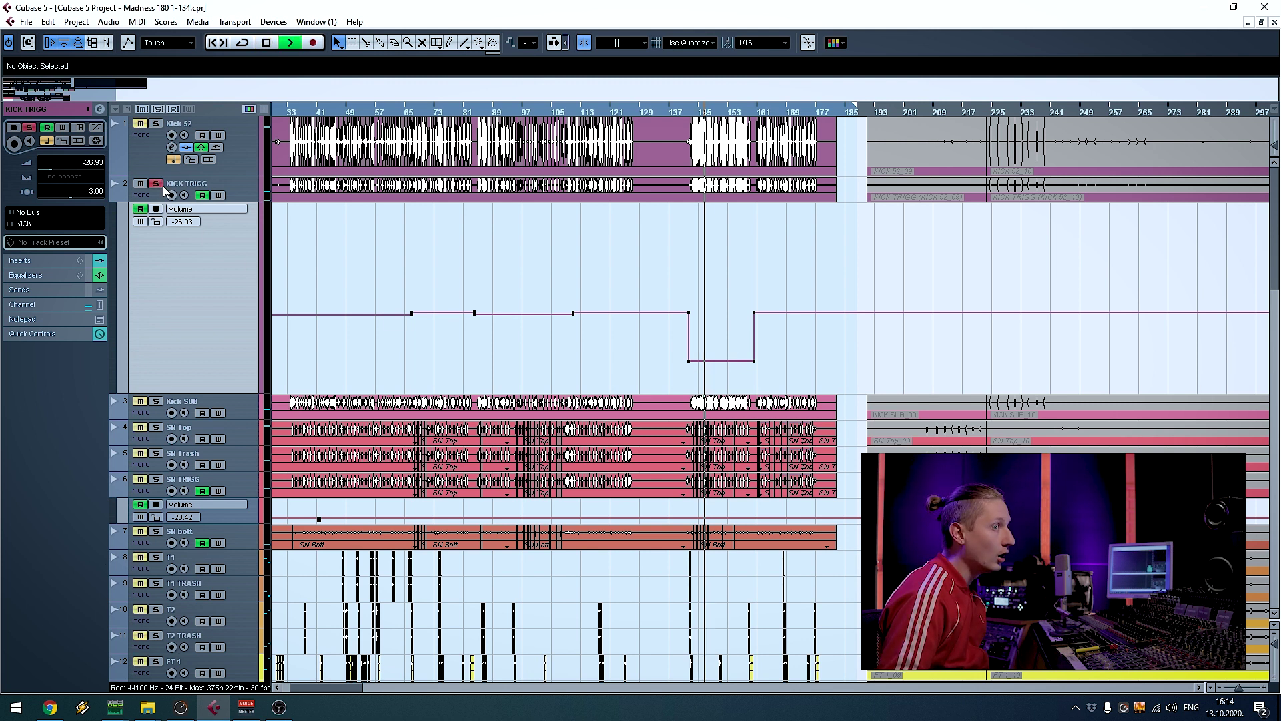
{"action": "left_click", "coordinate": [420, 112]}
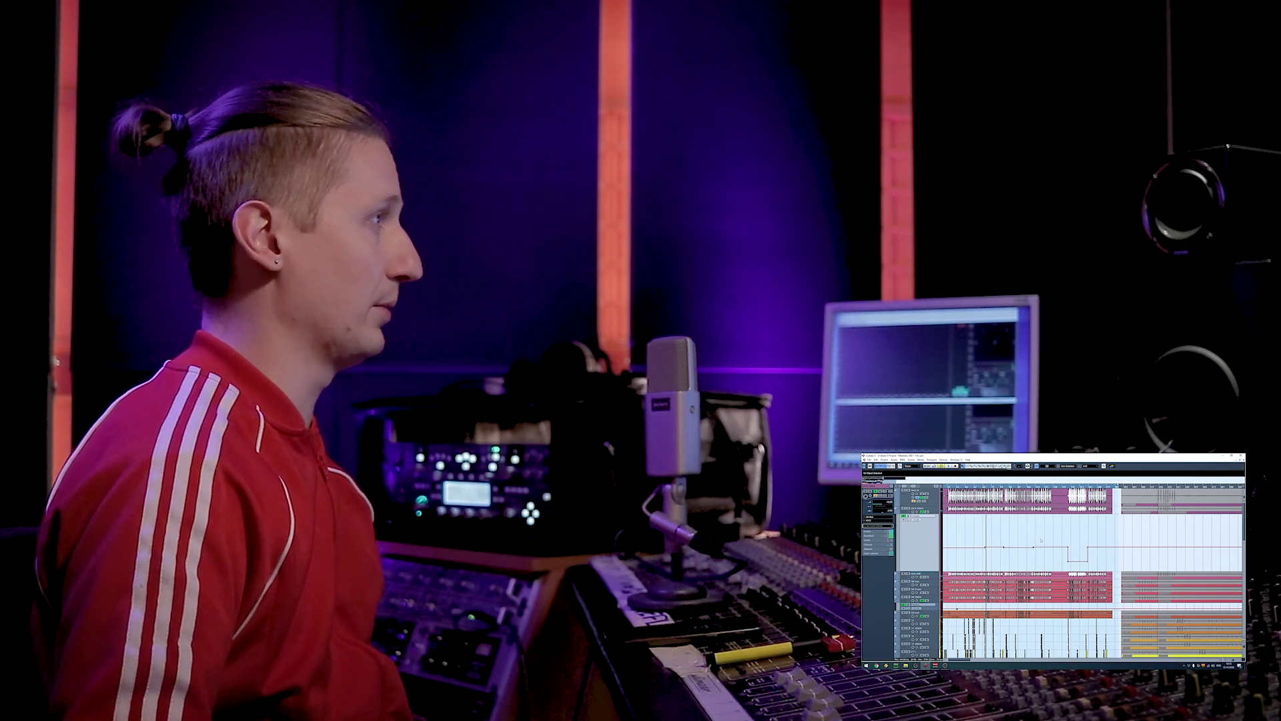
Select the SN Top and SN Trash tracks and increase their height to show their channel controls
{"action": "scroll", "coordinate": [1023, 563], "scroll_direction": "down", "scroll_amount": 2}
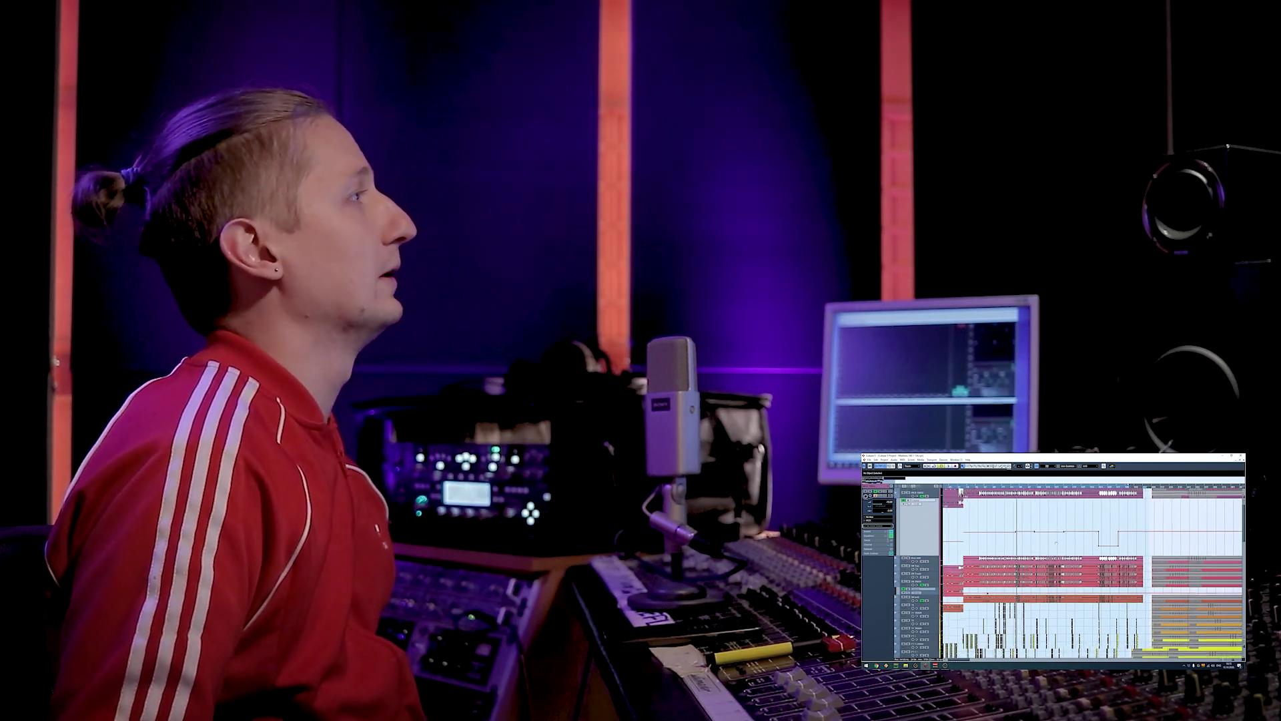
{"action": "key", "text": "h"}
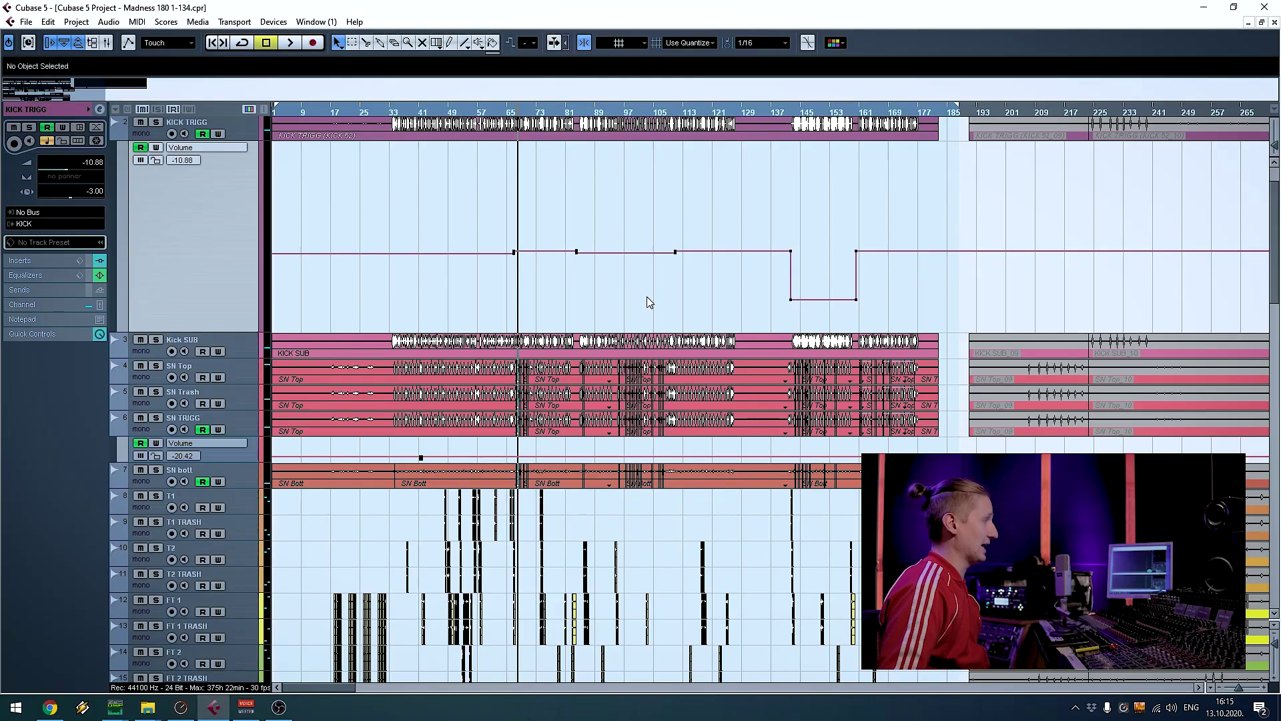
{"action": "key", "text": "g"}
{"action": "key", "text": "g"}
{"action": "left_click", "coordinate": [235, 339]}
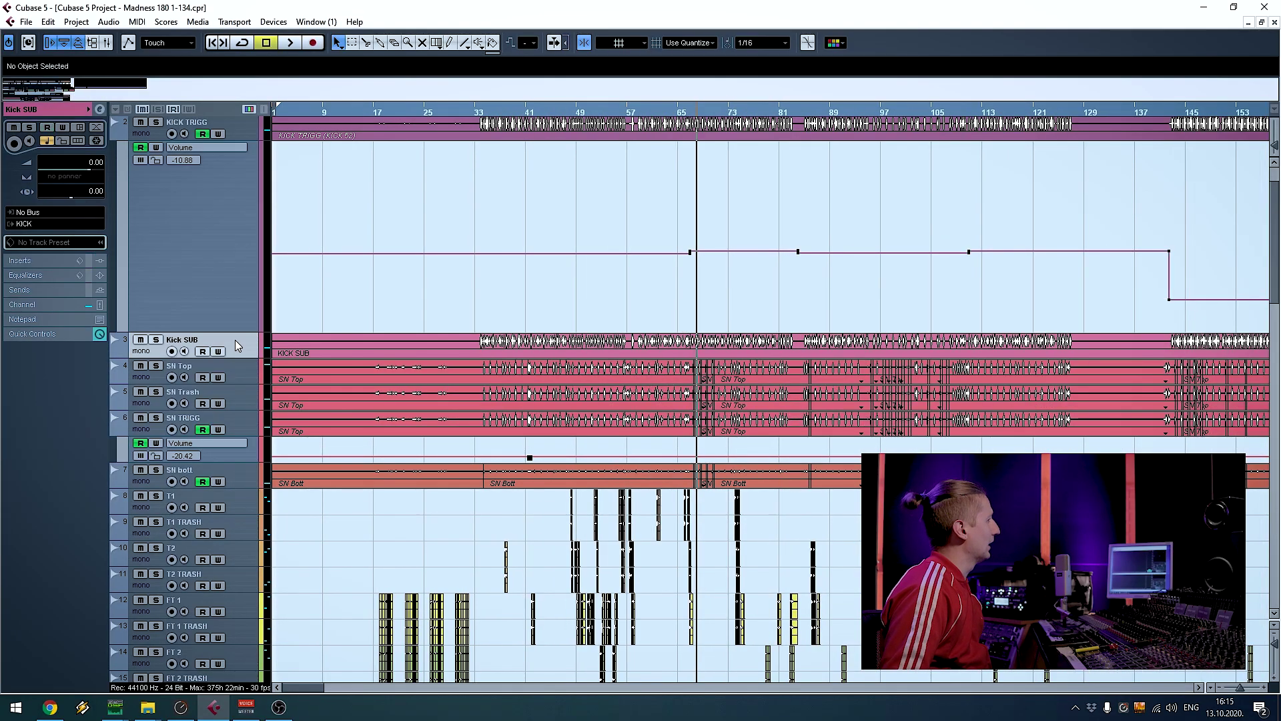
{"action": "left_click", "coordinate": [244, 372]}
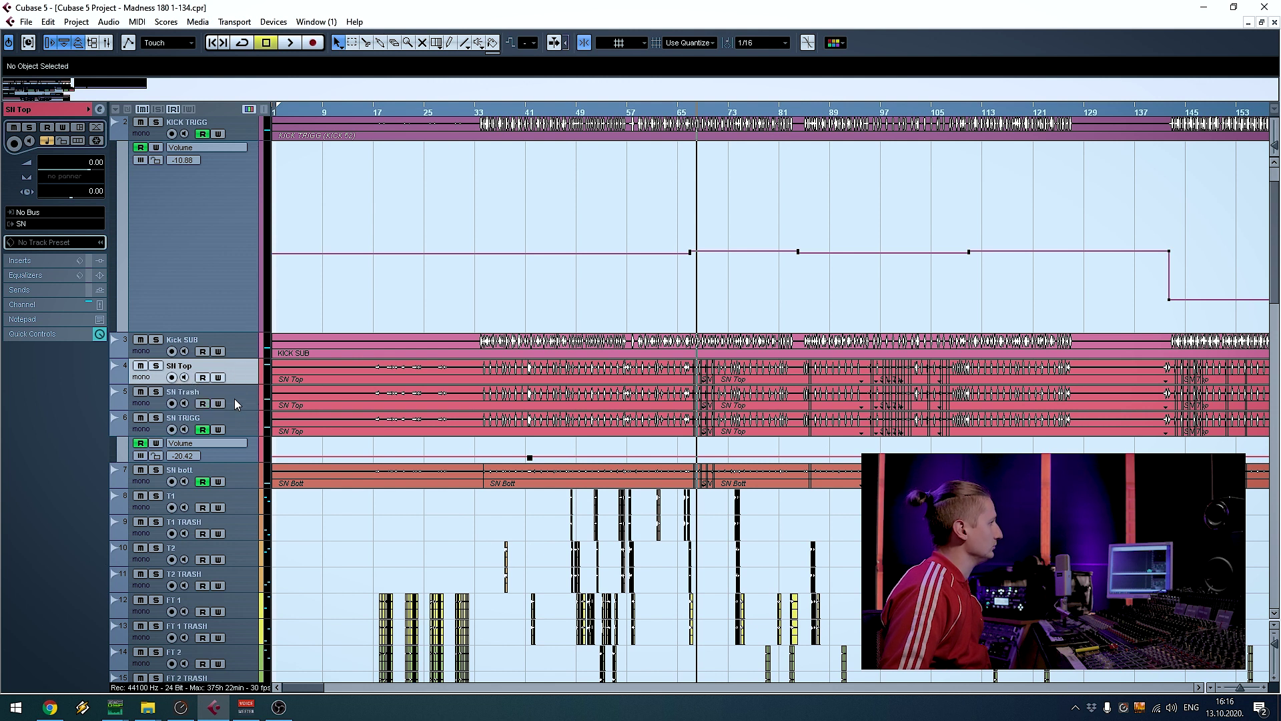
{"action": "left_click", "coordinate": [235, 403], "text": "ctrl"}
{"action": "left_click_drag", "start_coordinate": [247, 382], "coordinate": [246, 401]}
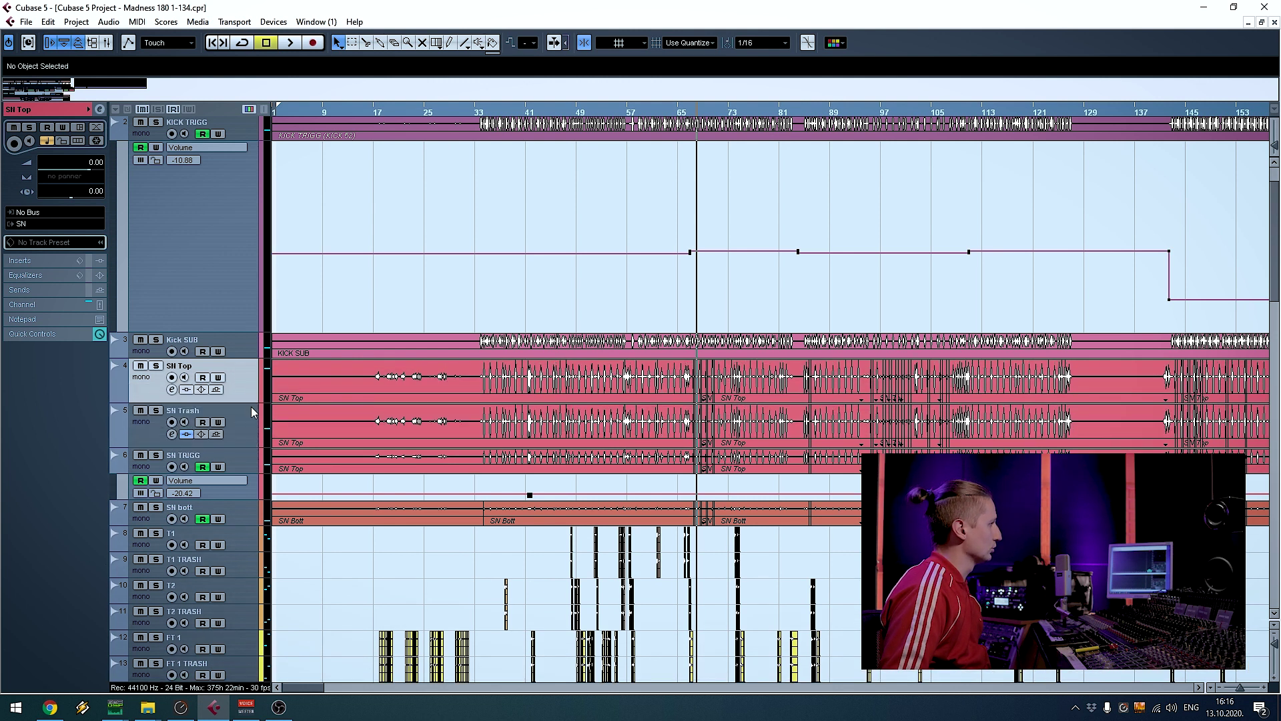
View the channel settings of SN Top and SN Trash, close them and reselect SN Top
{"action": "left_click", "coordinate": [218, 394]}
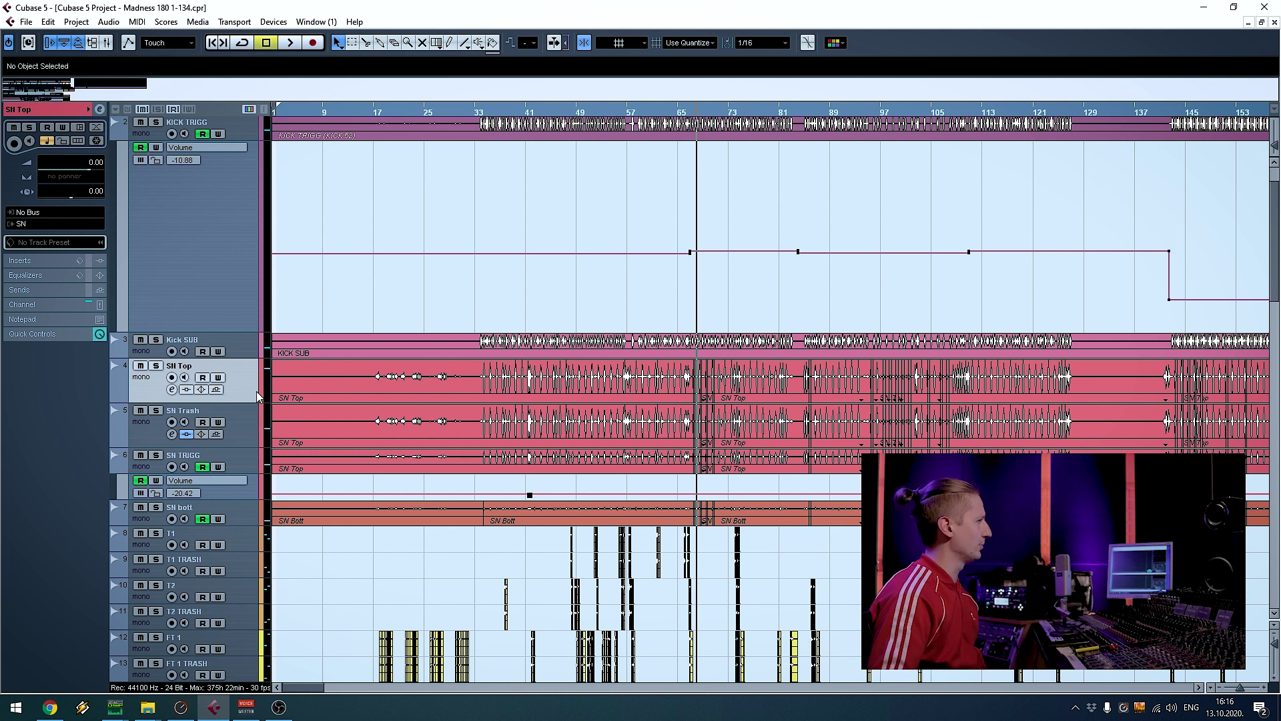
{"action": "left_click", "coordinate": [172, 389]}
{"action": "left_click", "coordinate": [172, 390]}
{"action": "left_click", "coordinate": [172, 434]}
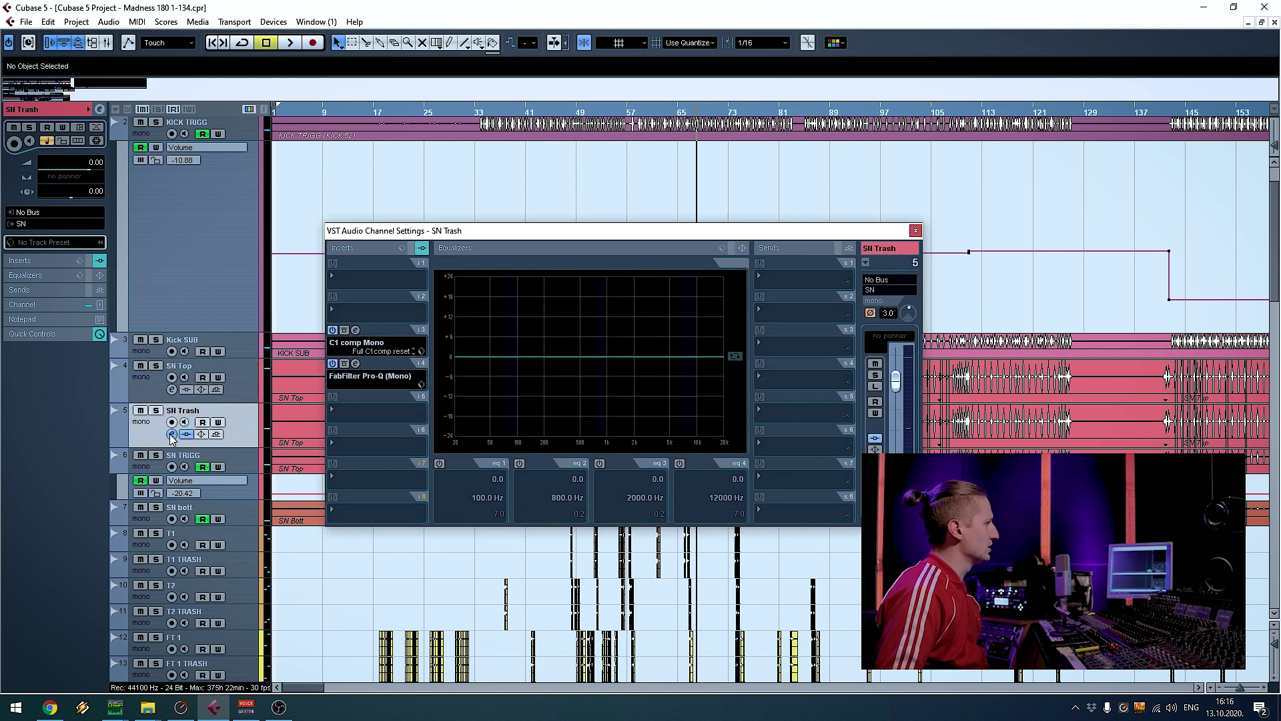
{"action": "left_click", "coordinate": [172, 435]}
{"action": "left_click", "coordinate": [266, 393]}
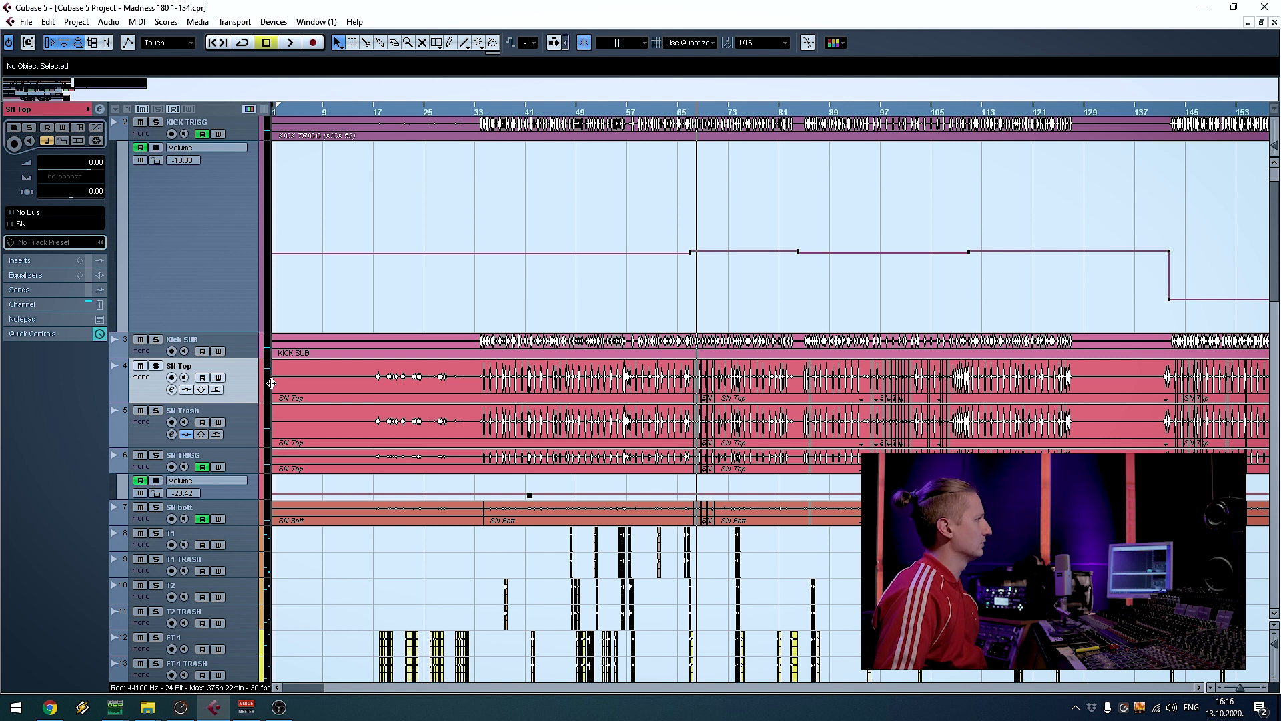
Solo SN Top and listen to it from about bar 51 and from about bar 71
{"action": "left_click", "coordinate": [593, 114]}
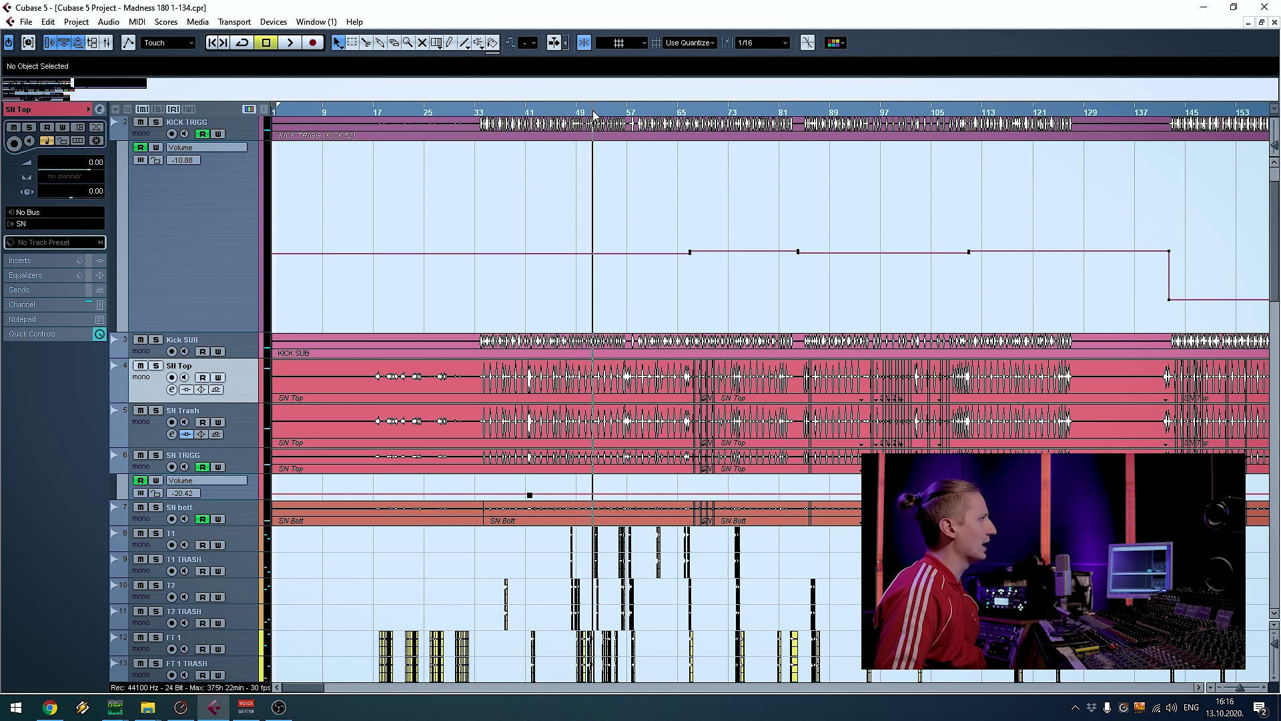
{"action": "left_click", "coordinate": [157, 366]}
{"action": "key", "text": "space"}
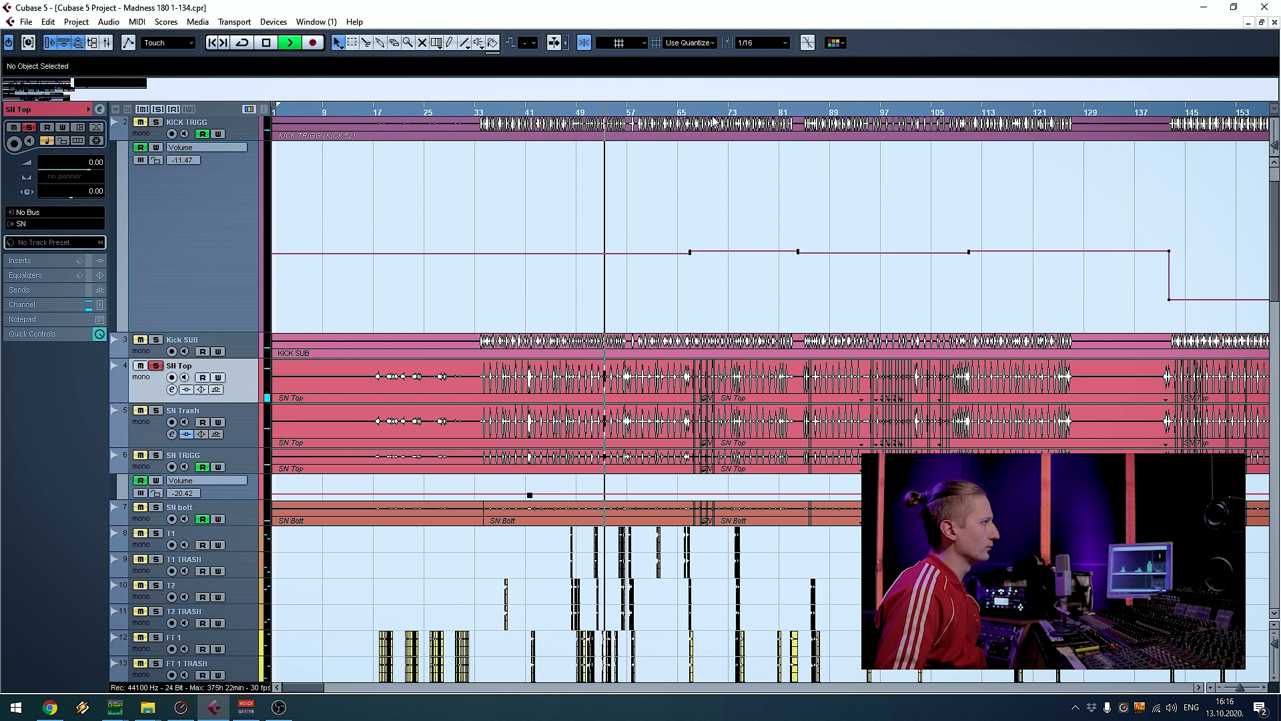
{"action": "left_click", "coordinate": [720, 112]}
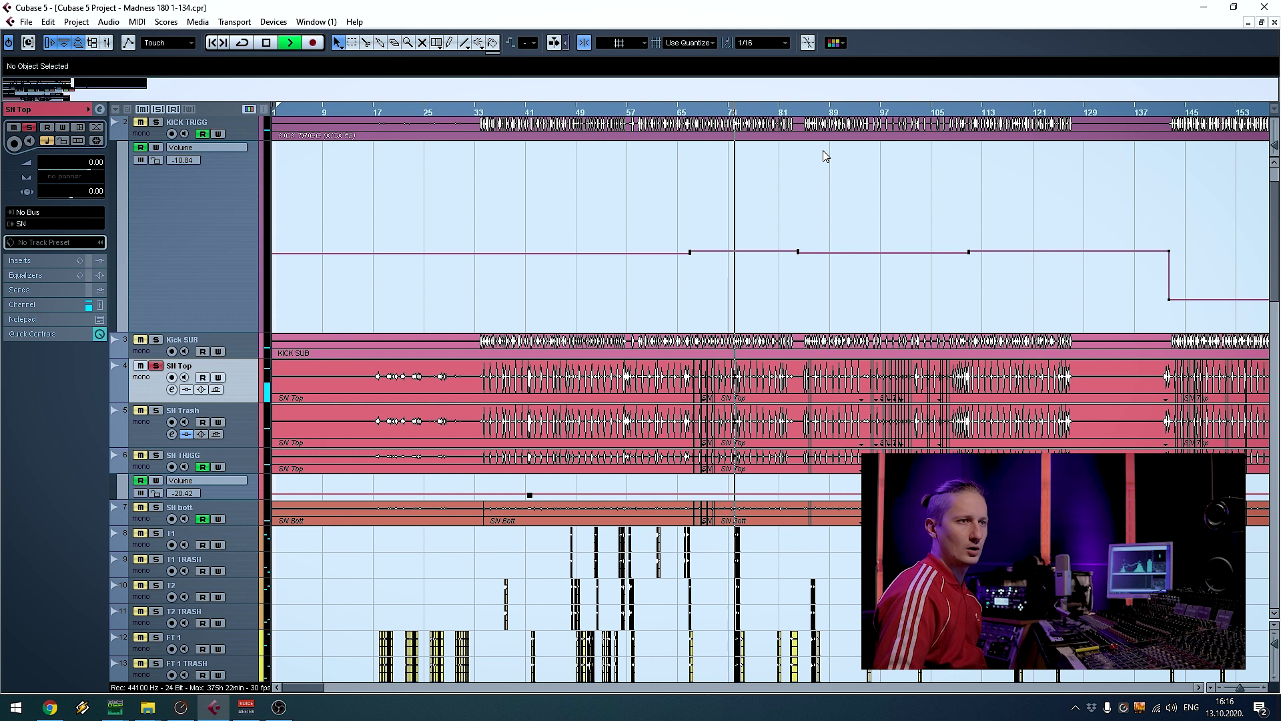
{"action": "key", "text": "space"}
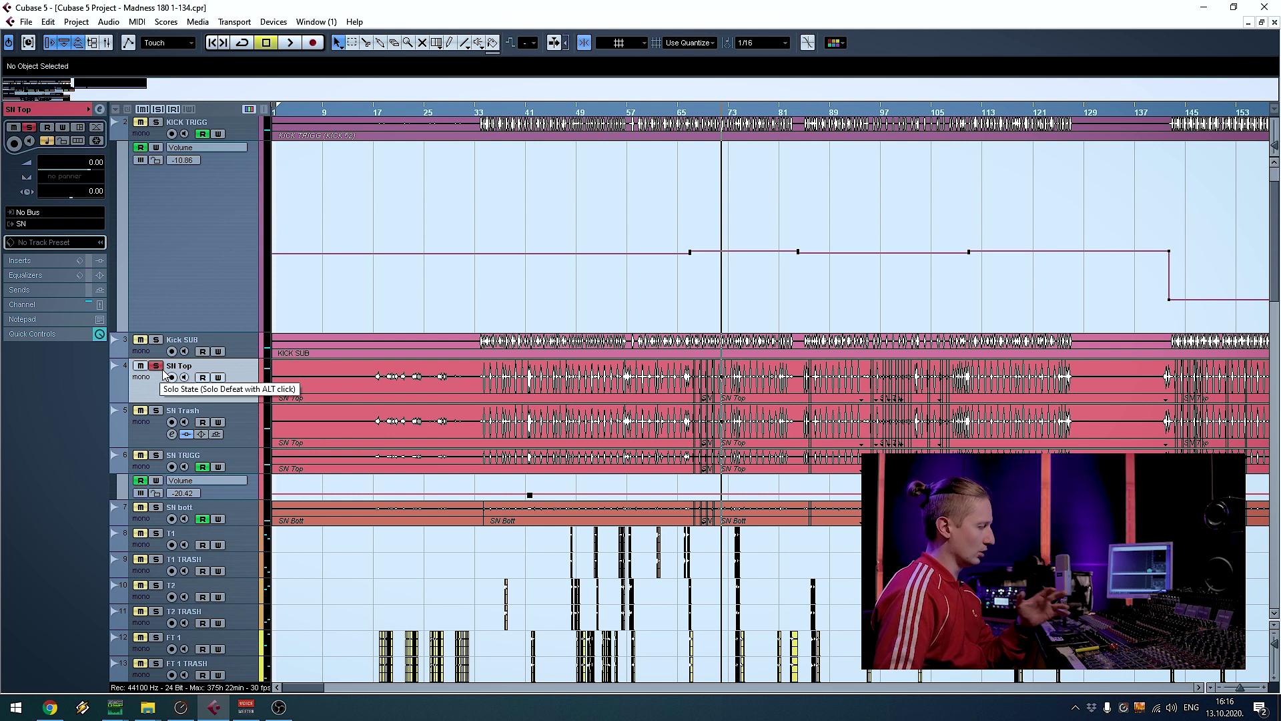
View the low cut in SN Trash's FabFilter Pro-Q insert, and close the plug-in and channel settings
{"action": "left_click", "coordinate": [246, 410]}
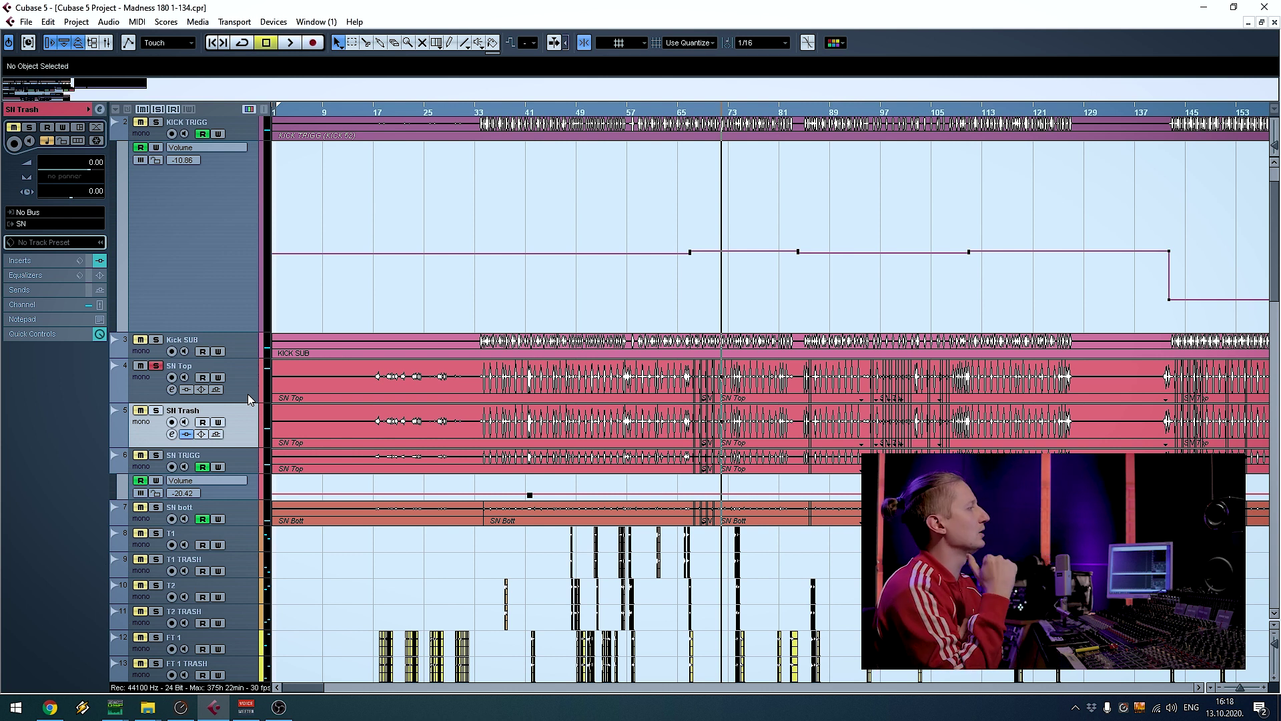
{"action": "left_click", "coordinate": [172, 434]}
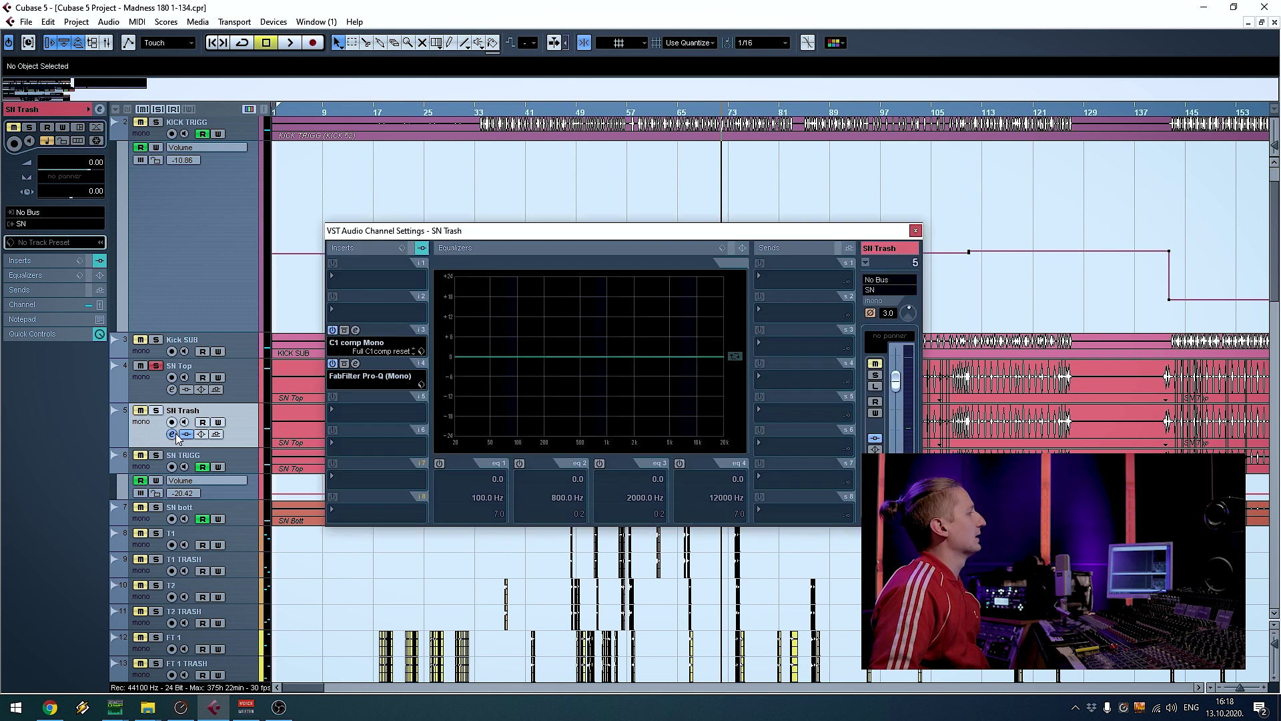
{"action": "left_click", "coordinate": [356, 364]}
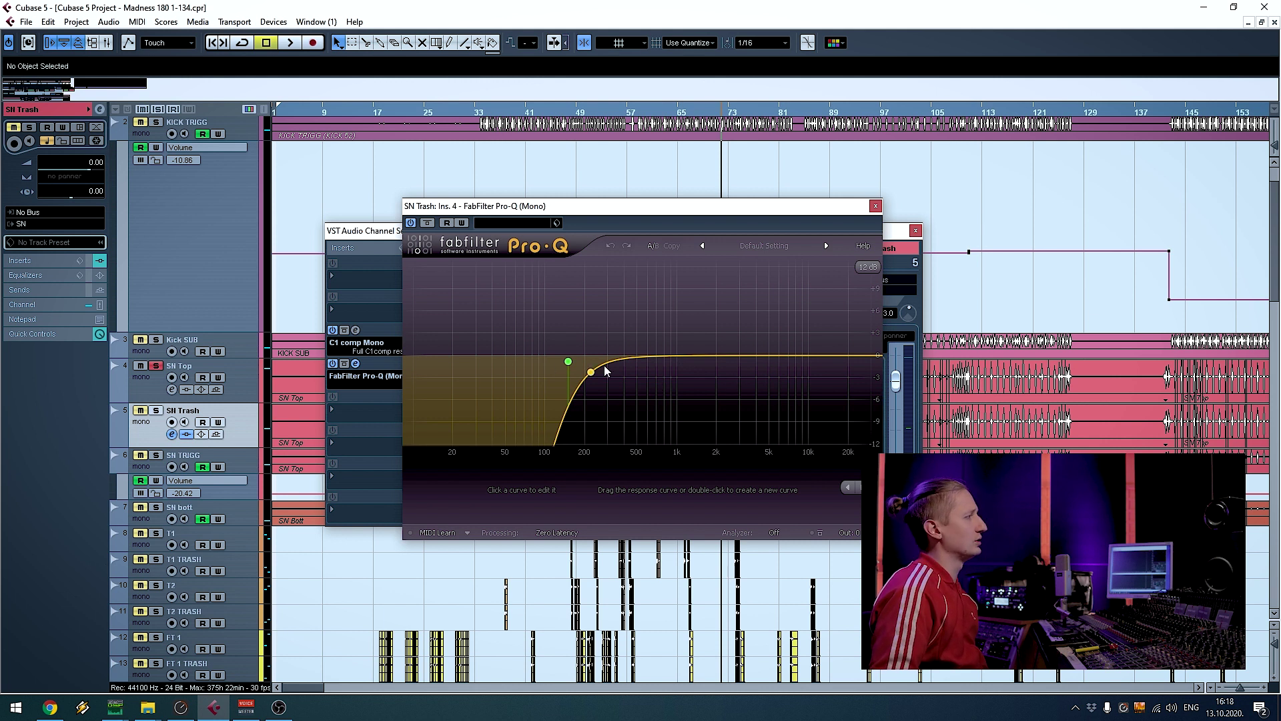
{"action": "left_click", "coordinate": [876, 207]}
{"action": "left_click", "coordinate": [915, 231]}
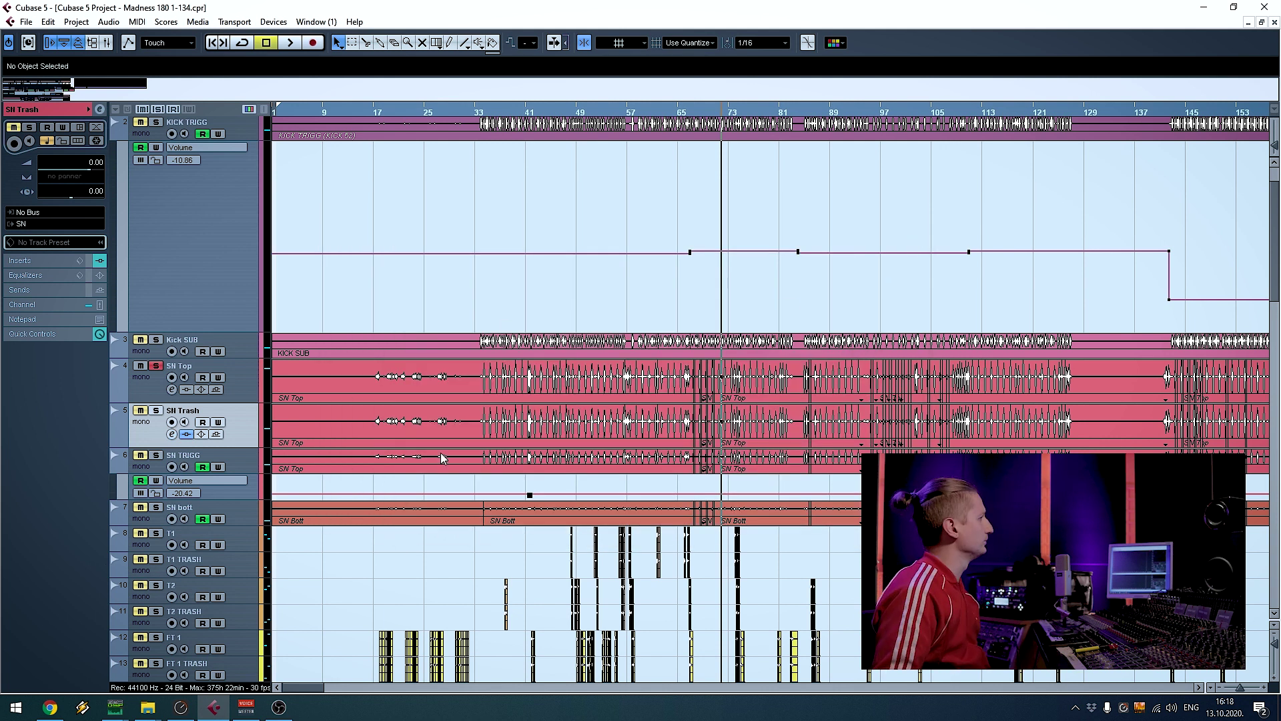
Solo SN Top and SN Trash together and play from about bar 71, toggling SN Trash's solo to compare the layers
{"action": "left_click", "coordinate": [156, 367]}
{"action": "left_click", "coordinate": [242, 387]}
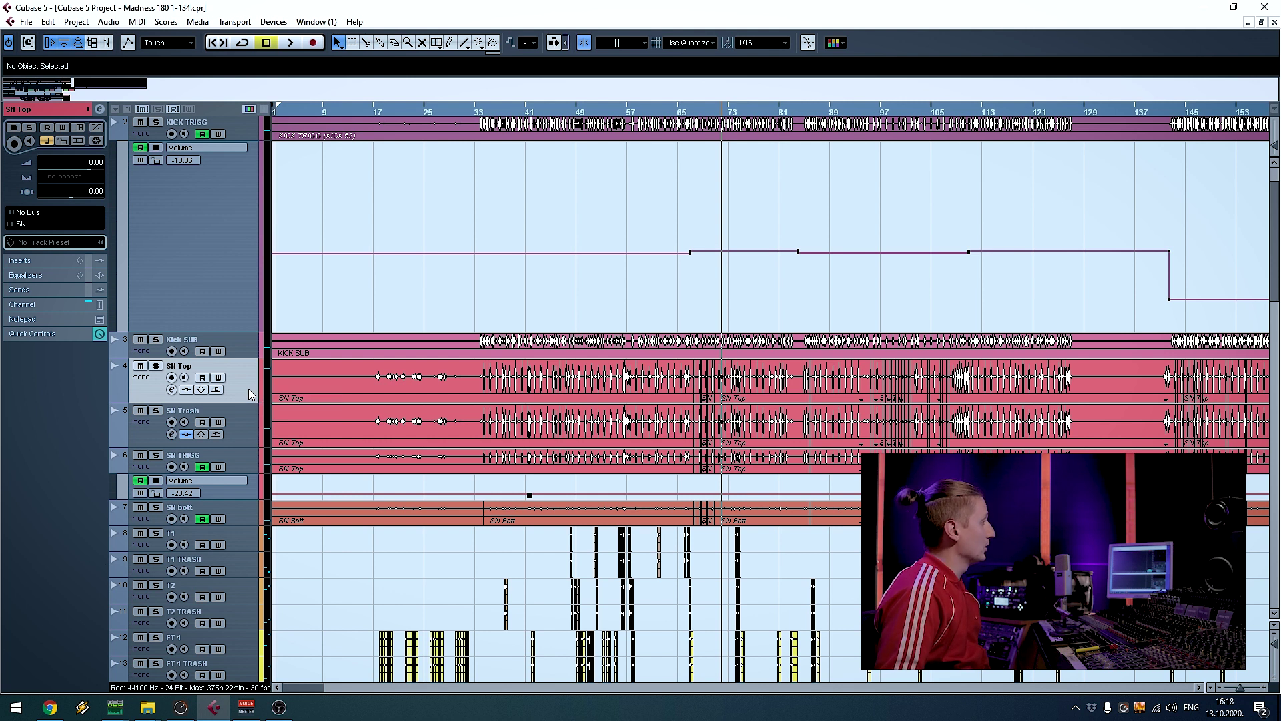
{"action": "left_click", "coordinate": [249, 415], "text": "ctrl"}
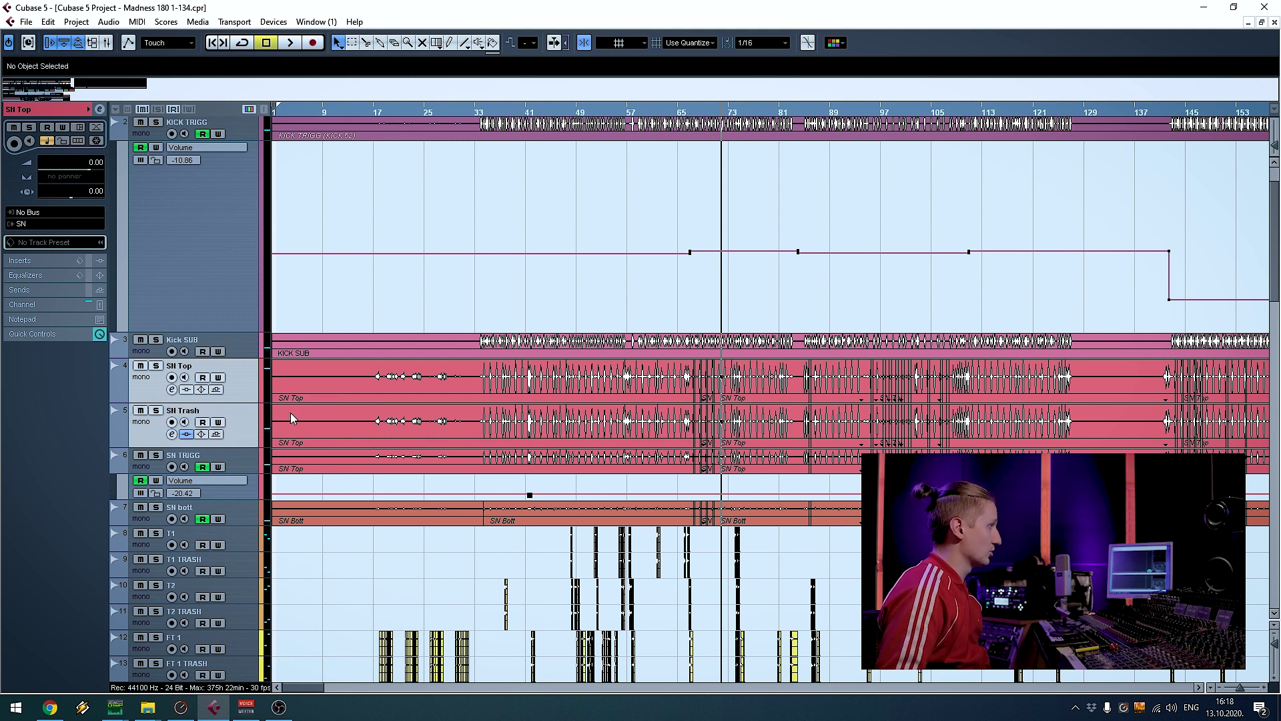
{"action": "key", "text": "s"}
{"action": "key", "text": "space"}
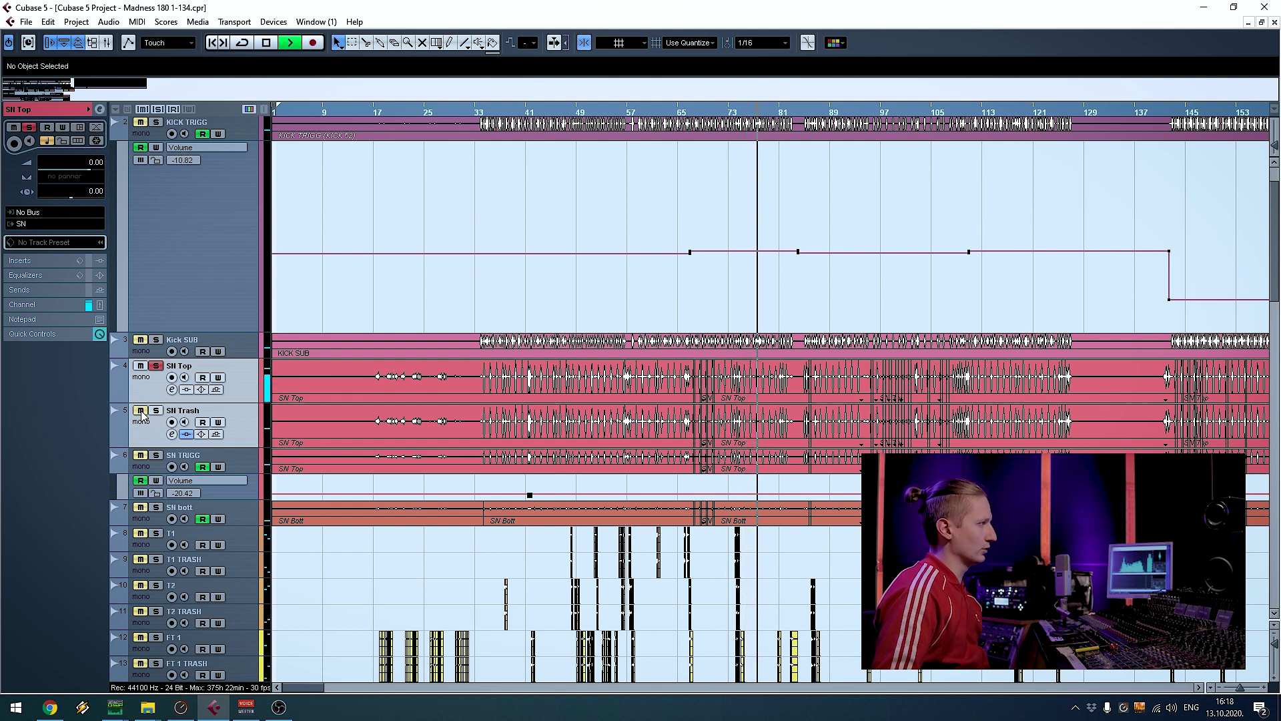
{"action": "key", "text": "s"}
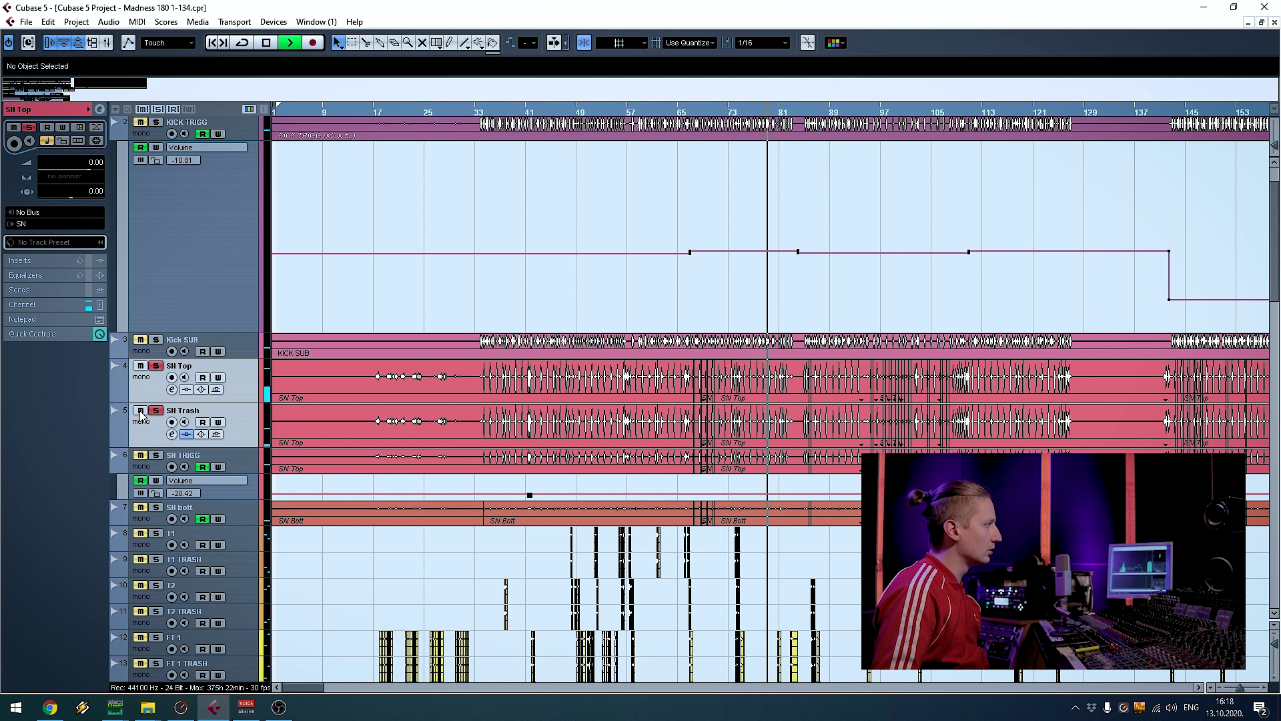
{"action": "key", "text": "space"}
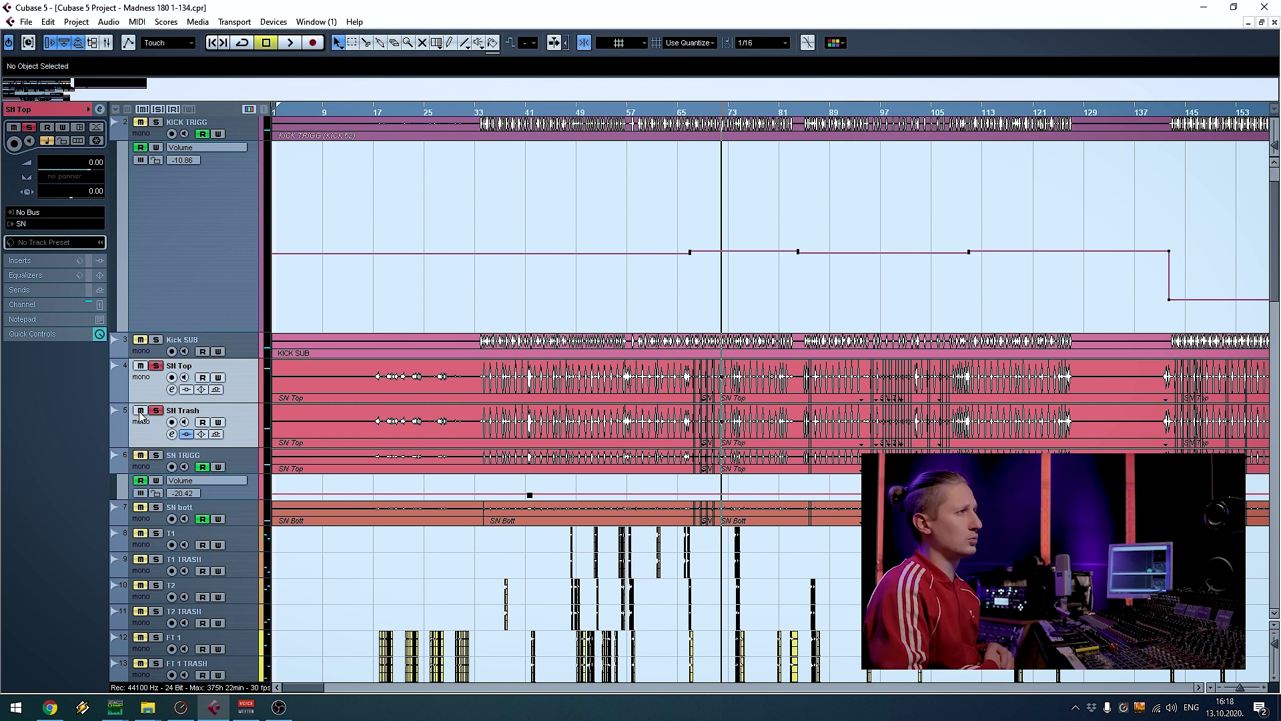
Reselect SN Top and SN Trash, turn off their solos and play the full mix briefly from about bar 71
{"action": "left_click", "coordinate": [171, 390]}
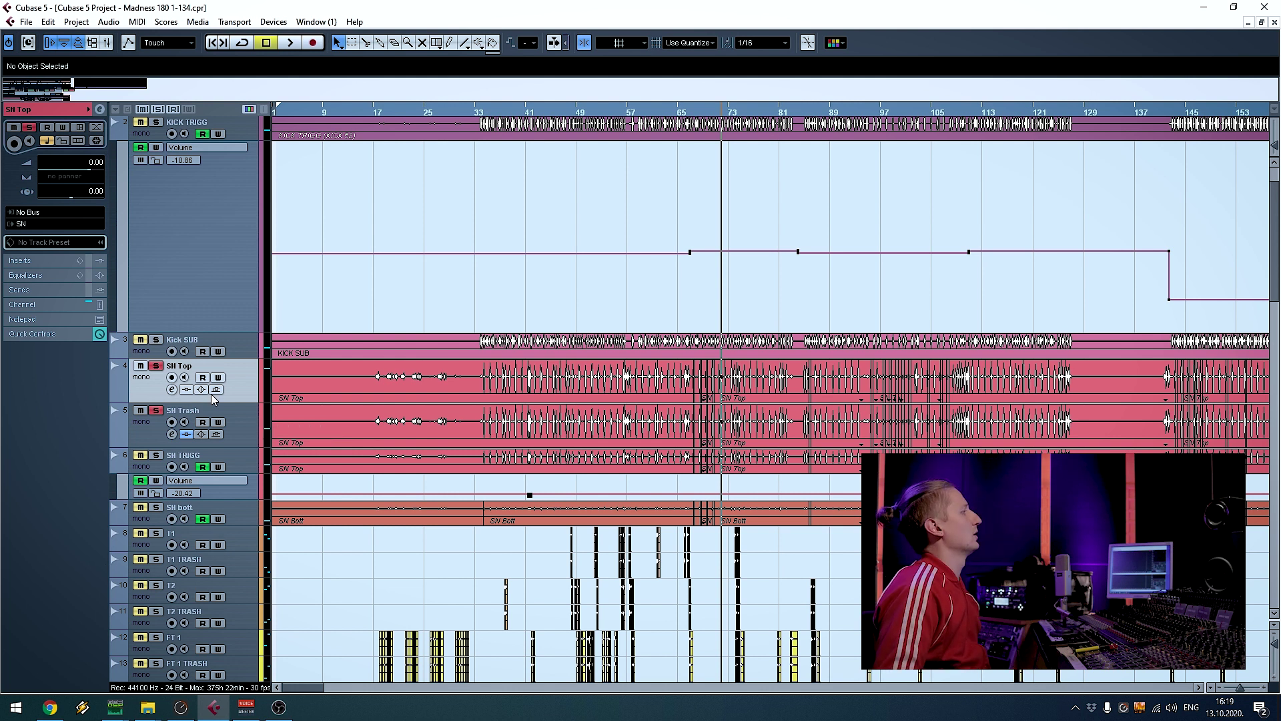
{"action": "key", "text": "Down"}
{"action": "left_click", "coordinate": [251, 391]}
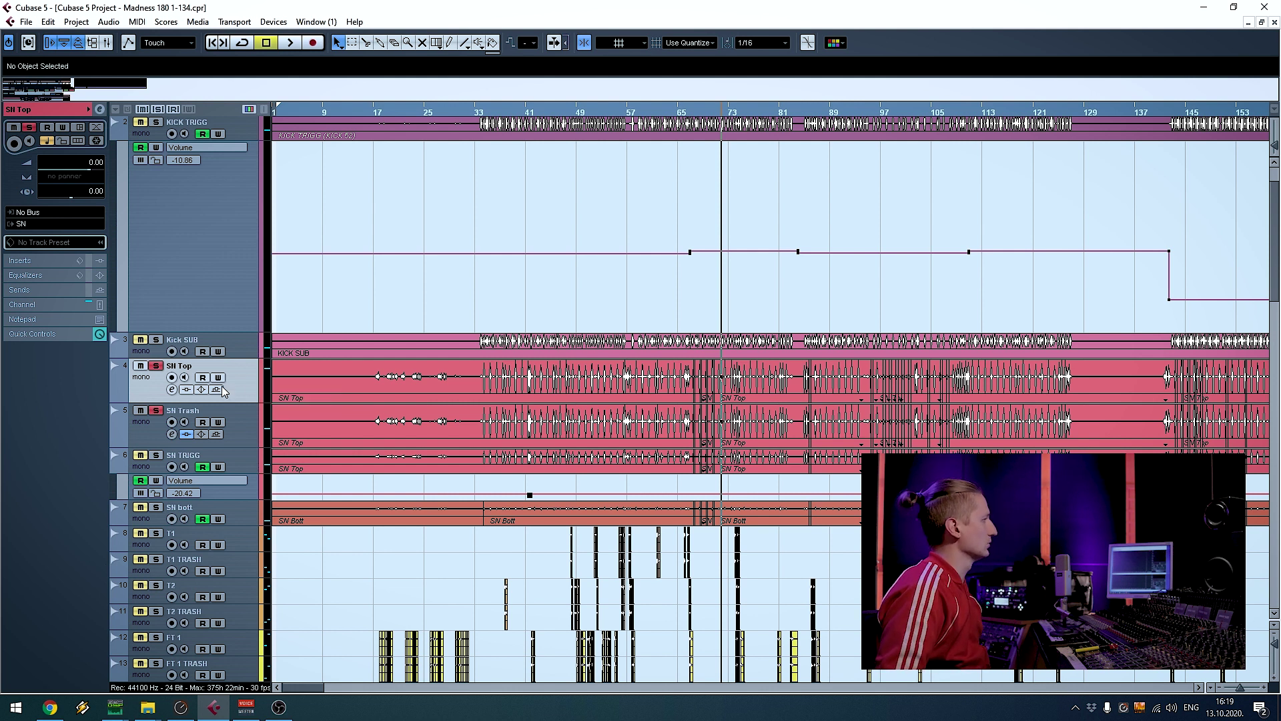
{"action": "left_click", "coordinate": [246, 420], "text": "shift"}
{"action": "key", "text": "space"}
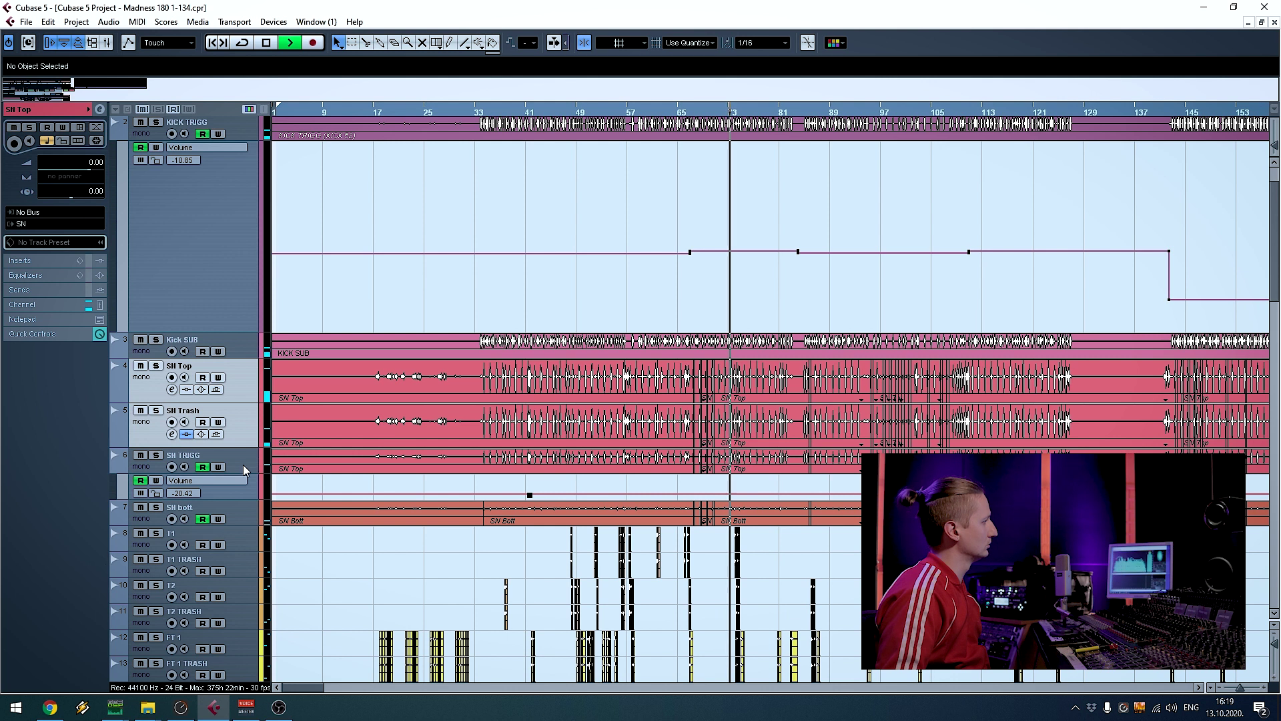
{"action": "key", "text": "space"}
Solo SN TRIGG, play it from about bar 41, and select the track to show its channel controls
{"action": "left_click", "coordinate": [159, 457]}
{"action": "key", "text": "space"}
{"action": "left_click", "coordinate": [524, 112]}
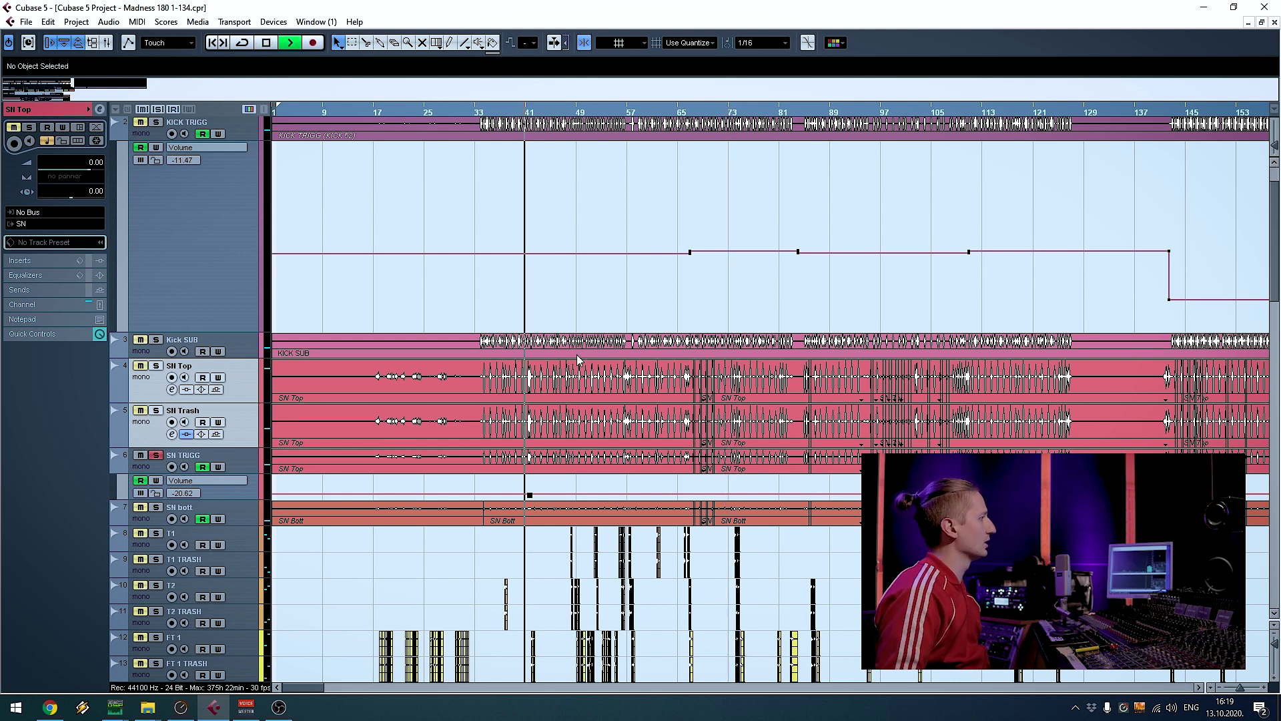
{"action": "left_click", "coordinate": [241, 473]}
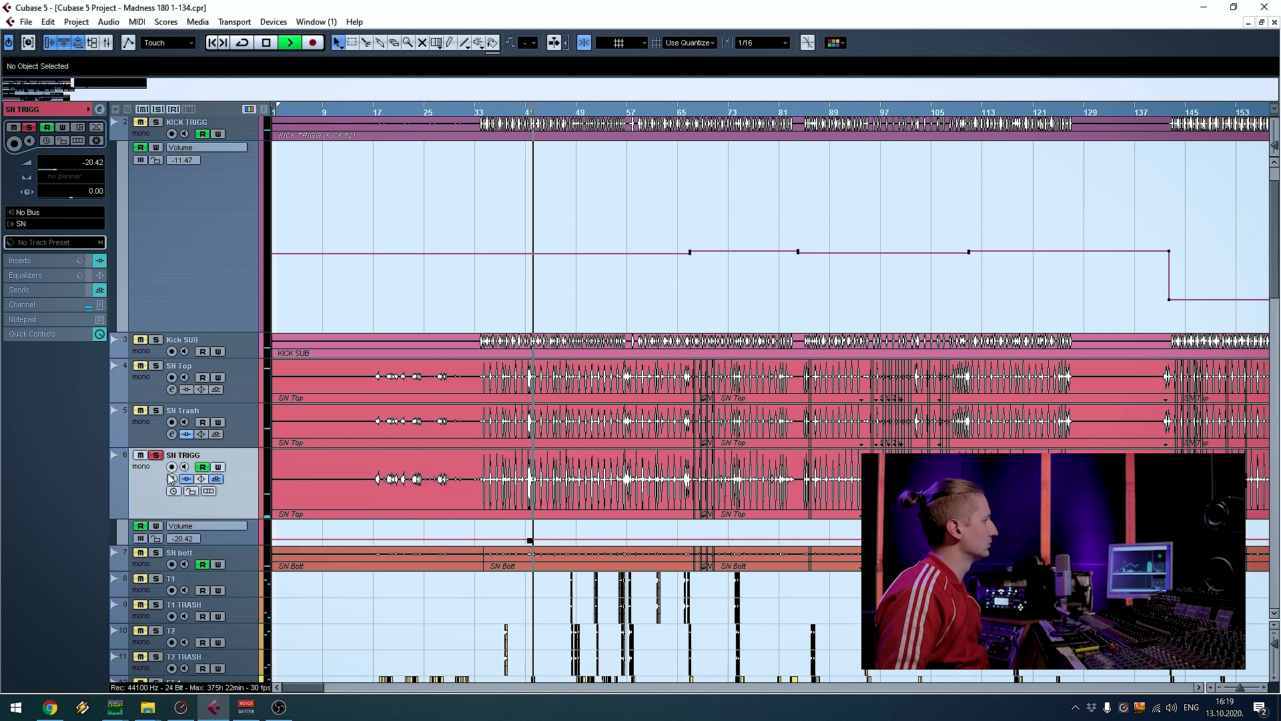
Examine the trigger sample in the apTrigga2 insert on SN TRIGG and close the plug-in window
{"action": "left_click", "coordinate": [172, 479]}
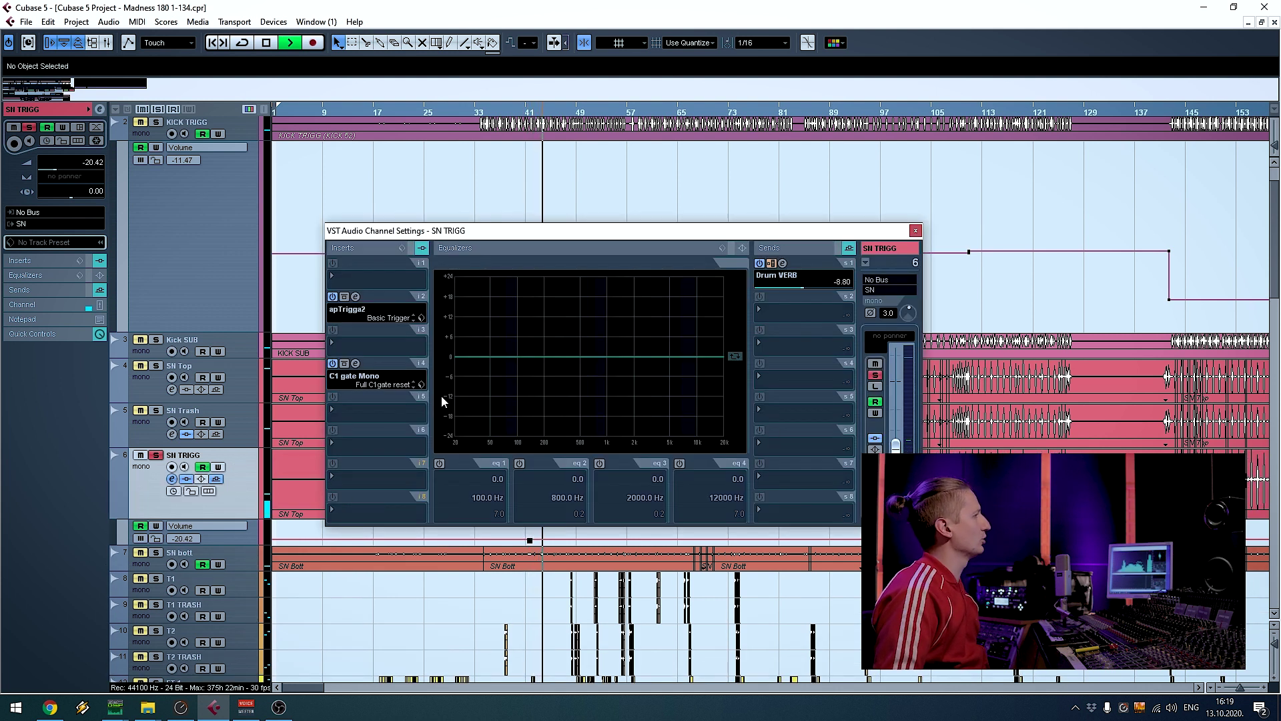
{"action": "left_click", "coordinate": [355, 296]}
{"action": "left_click_drag", "start_coordinate": [466, 281], "coordinate": [664, 361]}
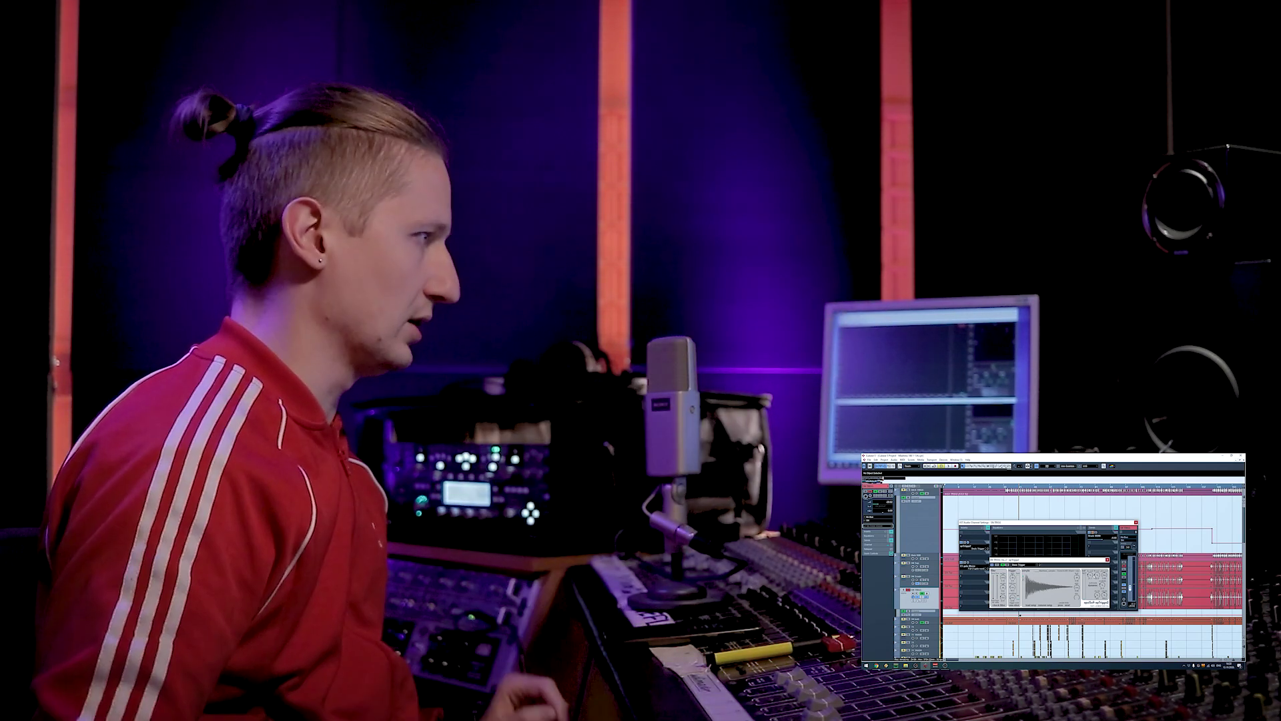
{"action": "left_click", "coordinate": [1107, 560]}
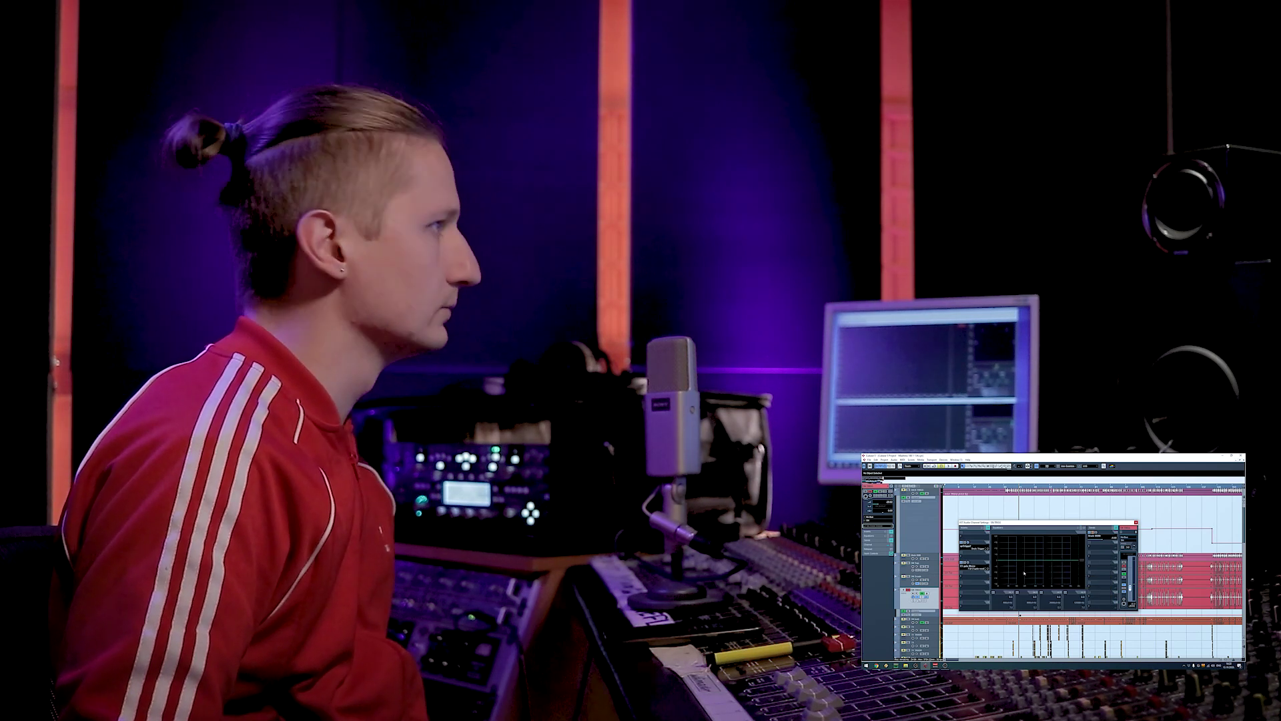
{"action": "left_click", "coordinate": [1136, 522]}
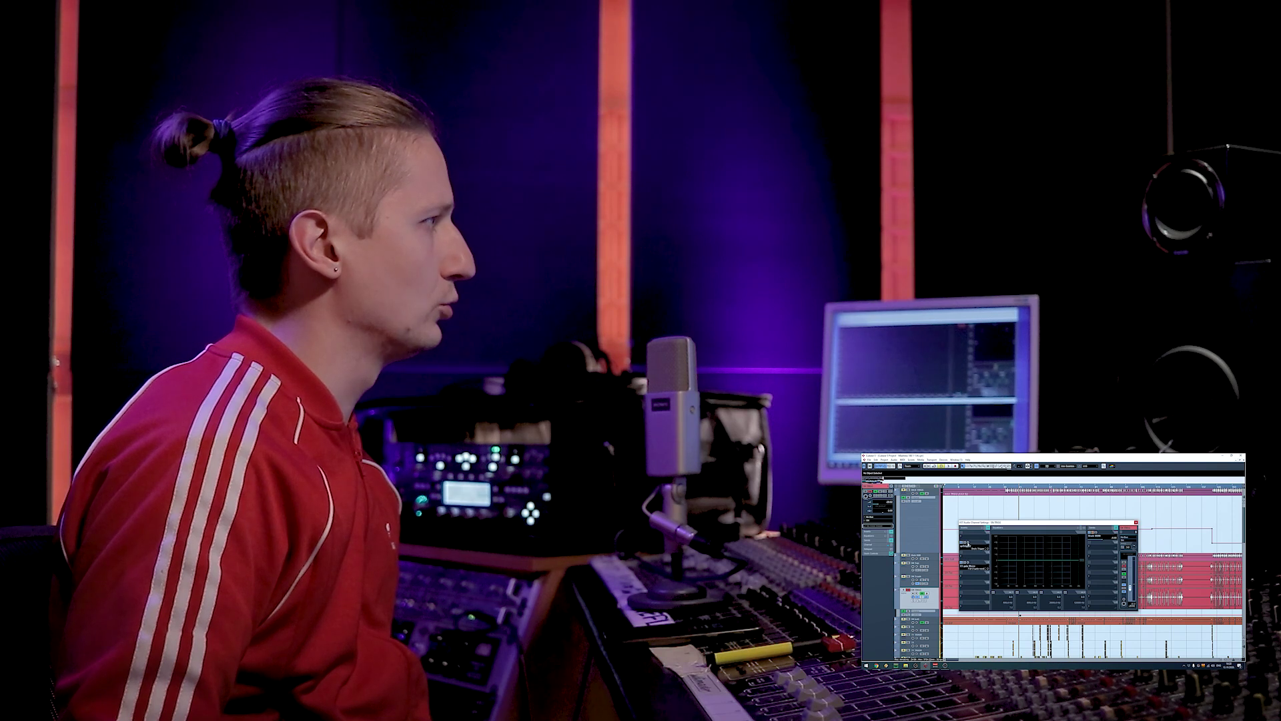
{"action": "left_click", "coordinate": [967, 543]}
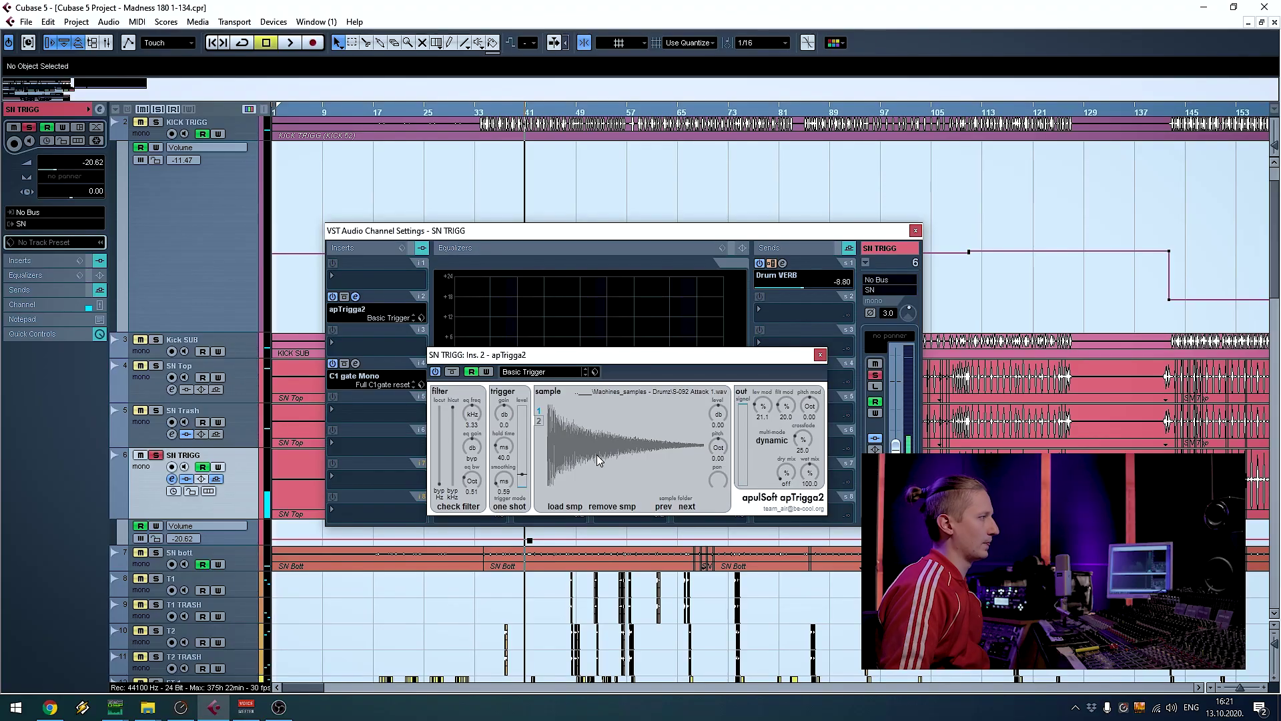
{"action": "left_click", "coordinate": [626, 375]}
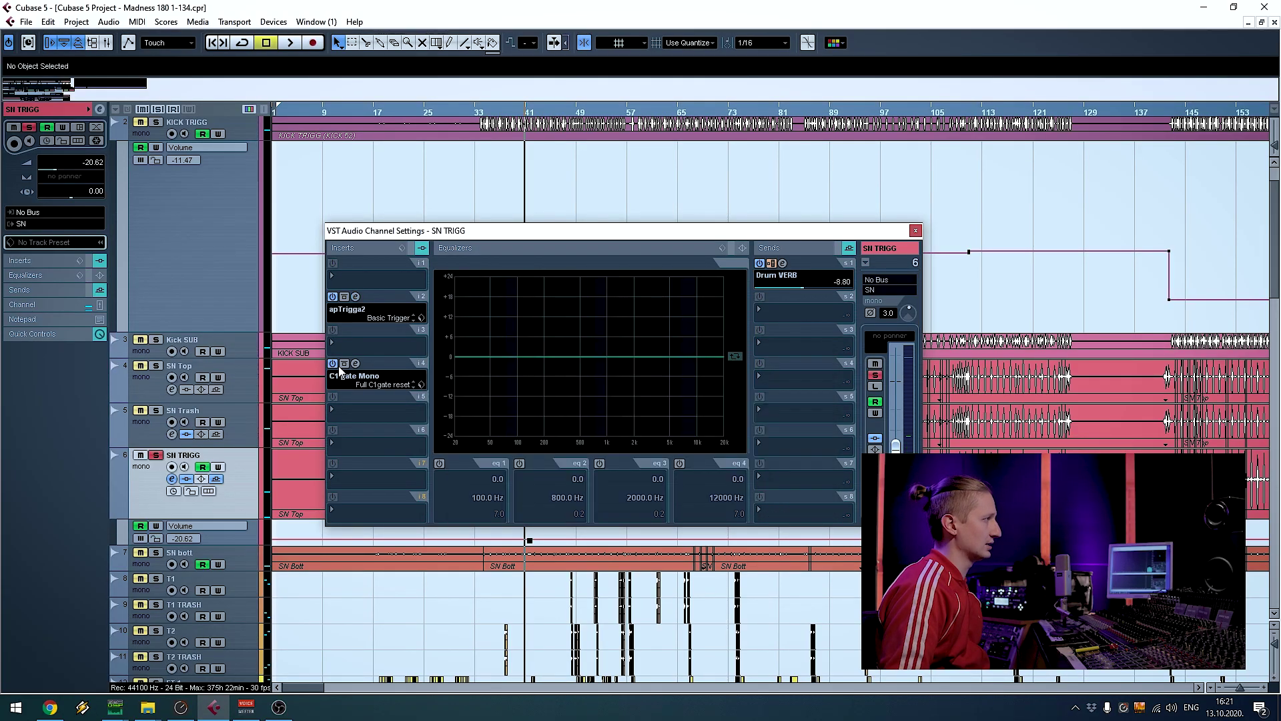
Compare SN TRIGG with the C1 gate Mono insert switched off and on during playback, and close the channel settings
{"action": "left_click", "coordinate": [333, 364]}
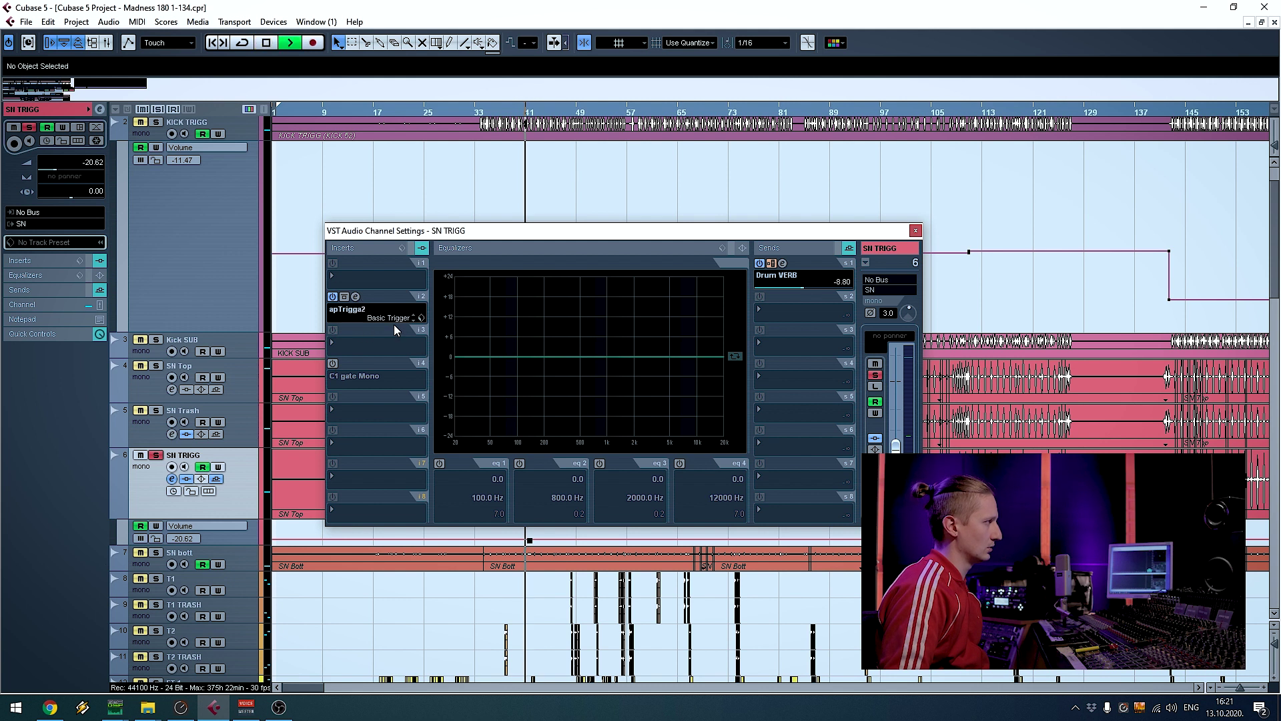
{"action": "left_click", "coordinate": [333, 364]}
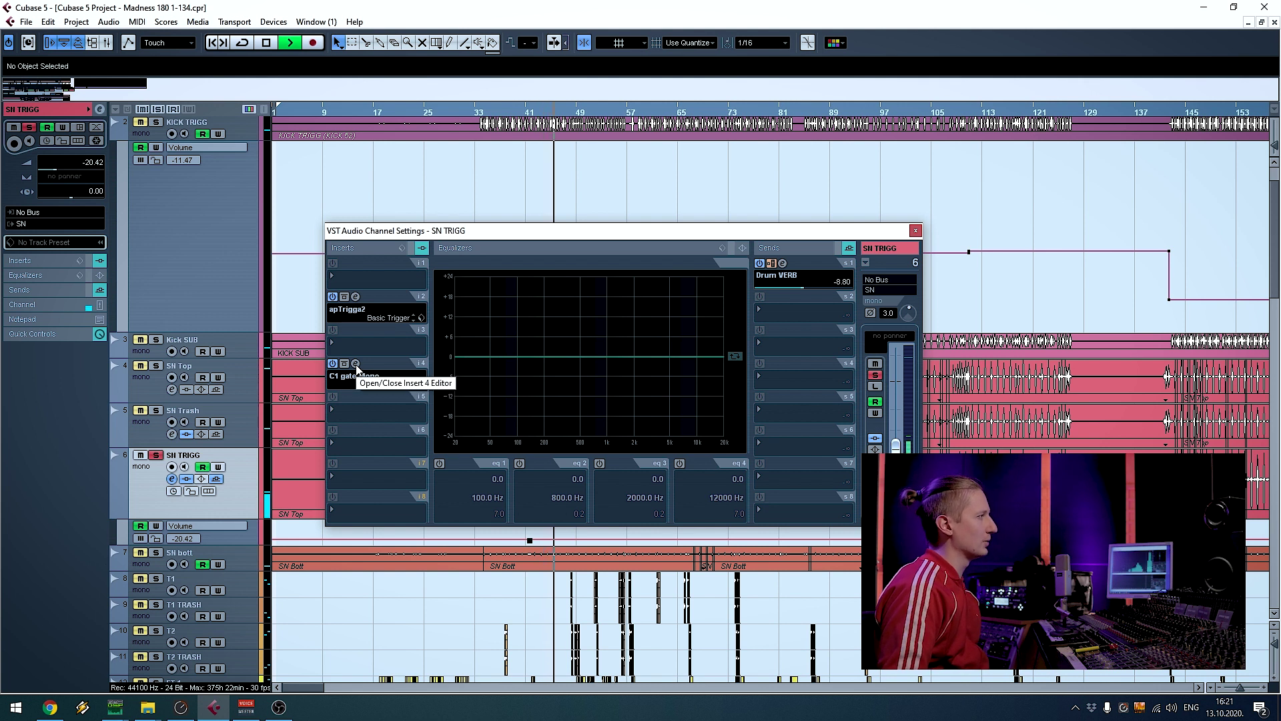
{"action": "key", "text": "space"}
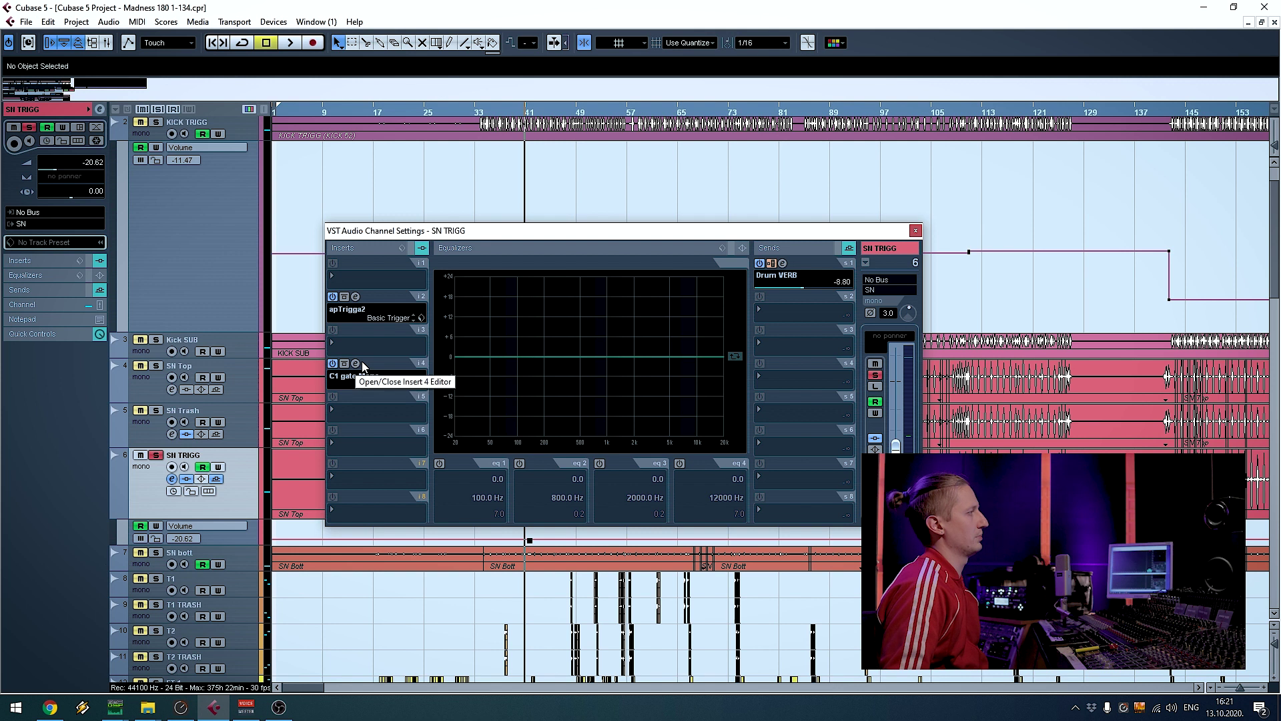
{"action": "left_click", "coordinate": [915, 230]}
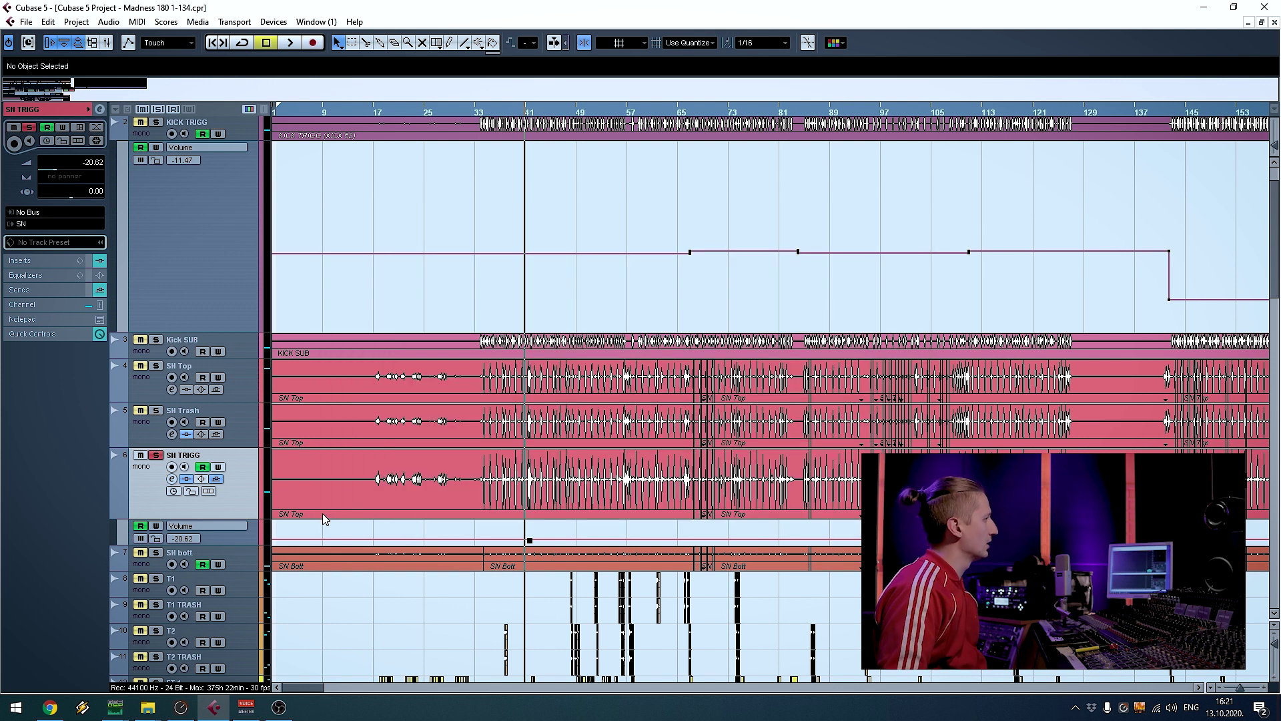
Unsolo SN TRIGG, select all snare tracks from SN Top to SN bott, solo them and play from about bar 41
{"action": "scroll", "coordinate": [456, 406], "scroll_direction": "down", "scroll_amount": 2}
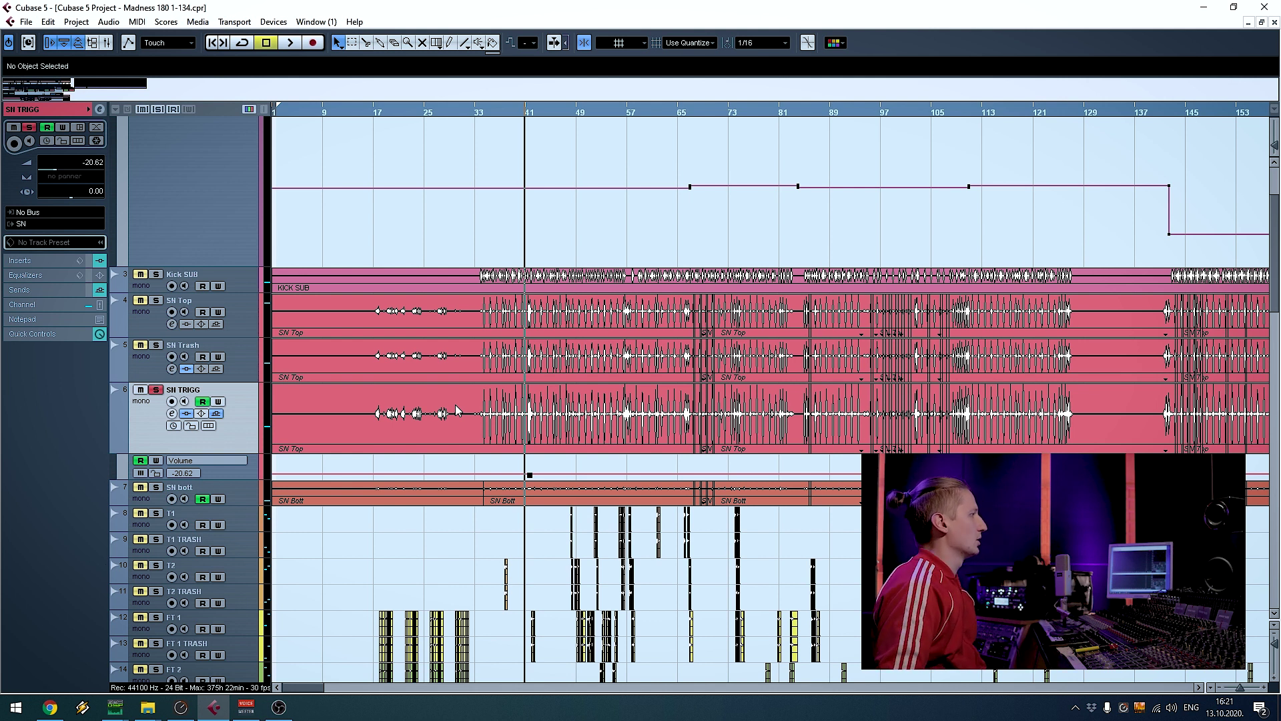
{"action": "left_click", "coordinate": [156, 392]}
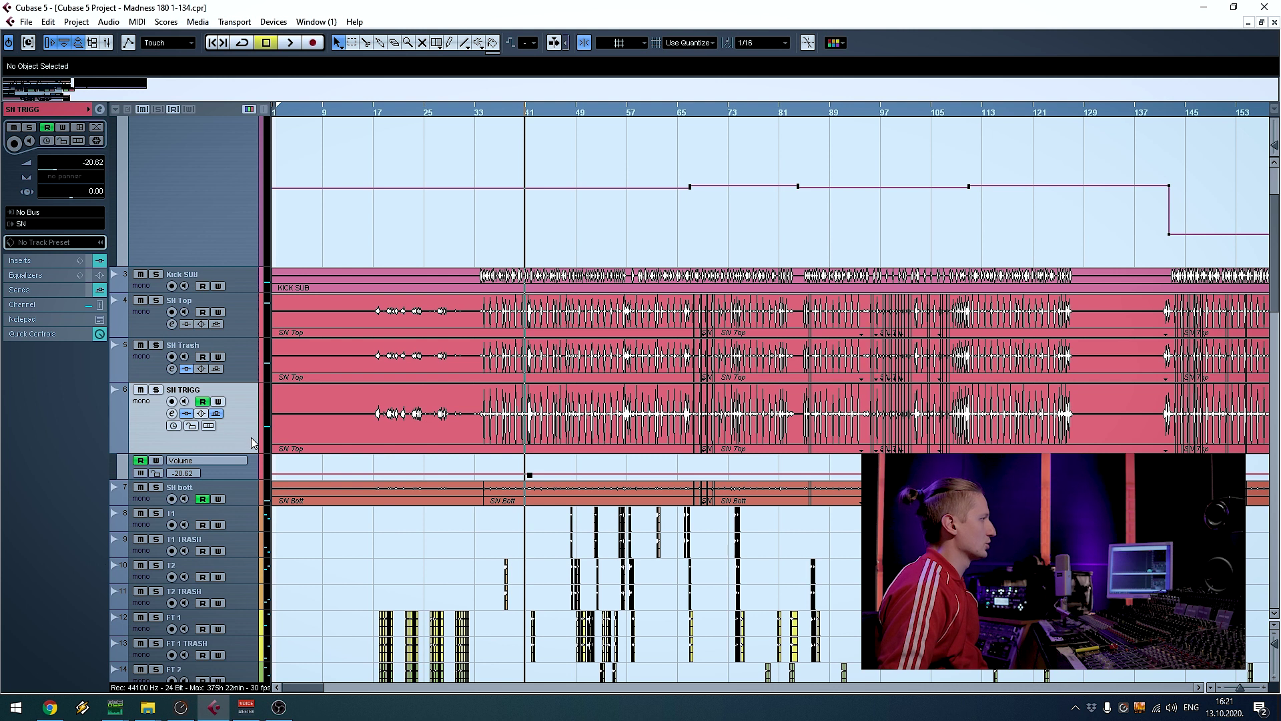
{"action": "left_click", "coordinate": [245, 498]}
{"action": "left_click", "coordinate": [247, 286]}
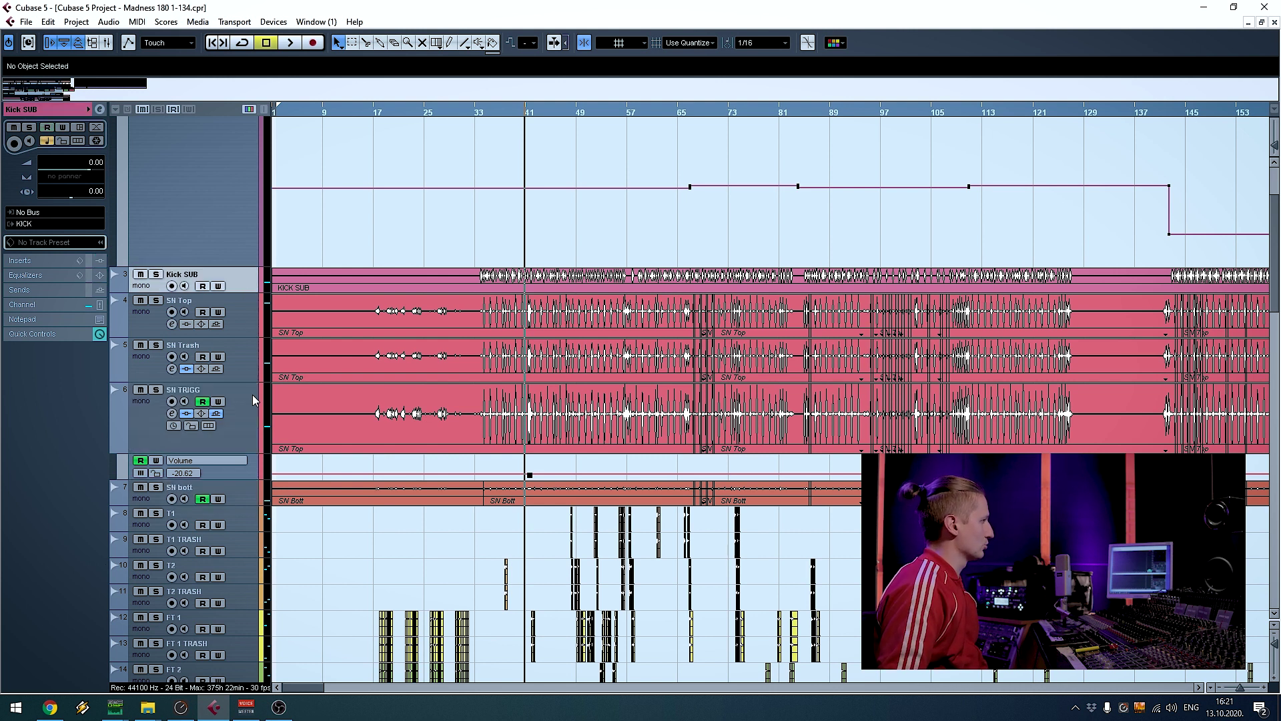
{"action": "key", "text": "Down"}
{"action": "left_click", "coordinate": [246, 493], "text": "shift"}
{"action": "key", "text": "s"}
{"action": "key", "text": "space"}
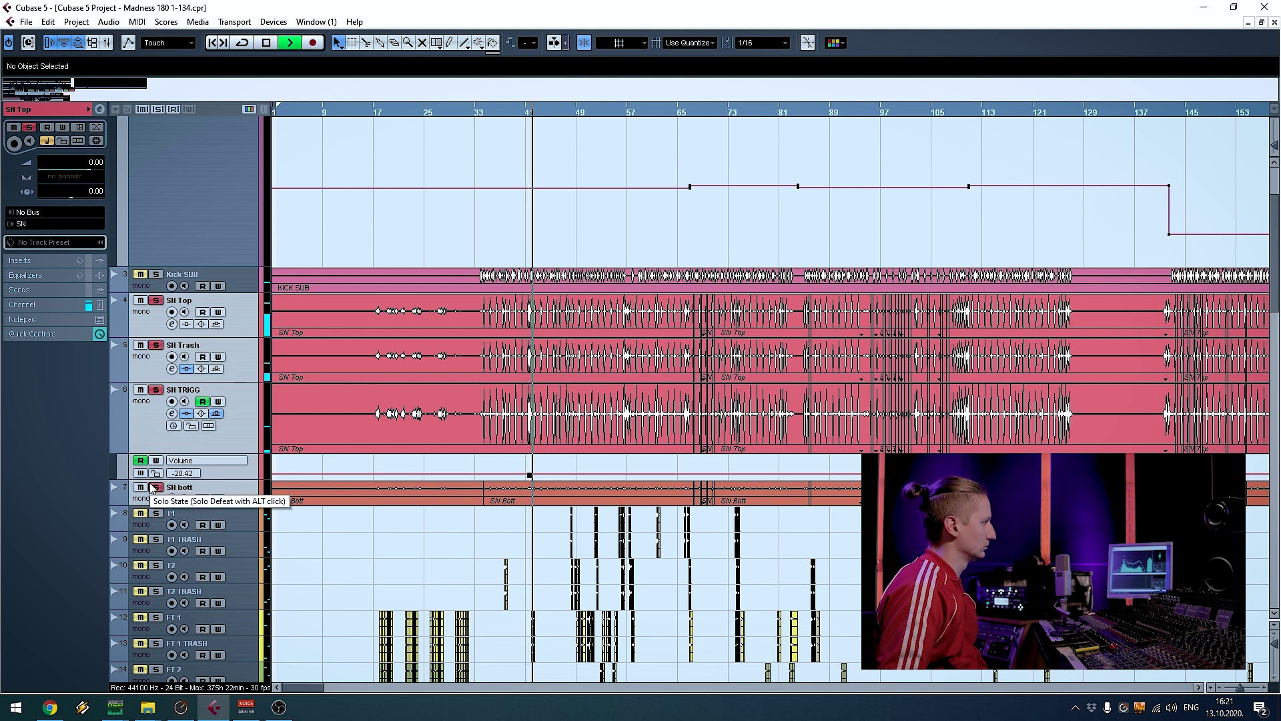
Drop SN TRIGG from the soloed snare tracks during playback, bring it back for comparison, and stop
{"action": "left_click", "coordinate": [139, 391]}
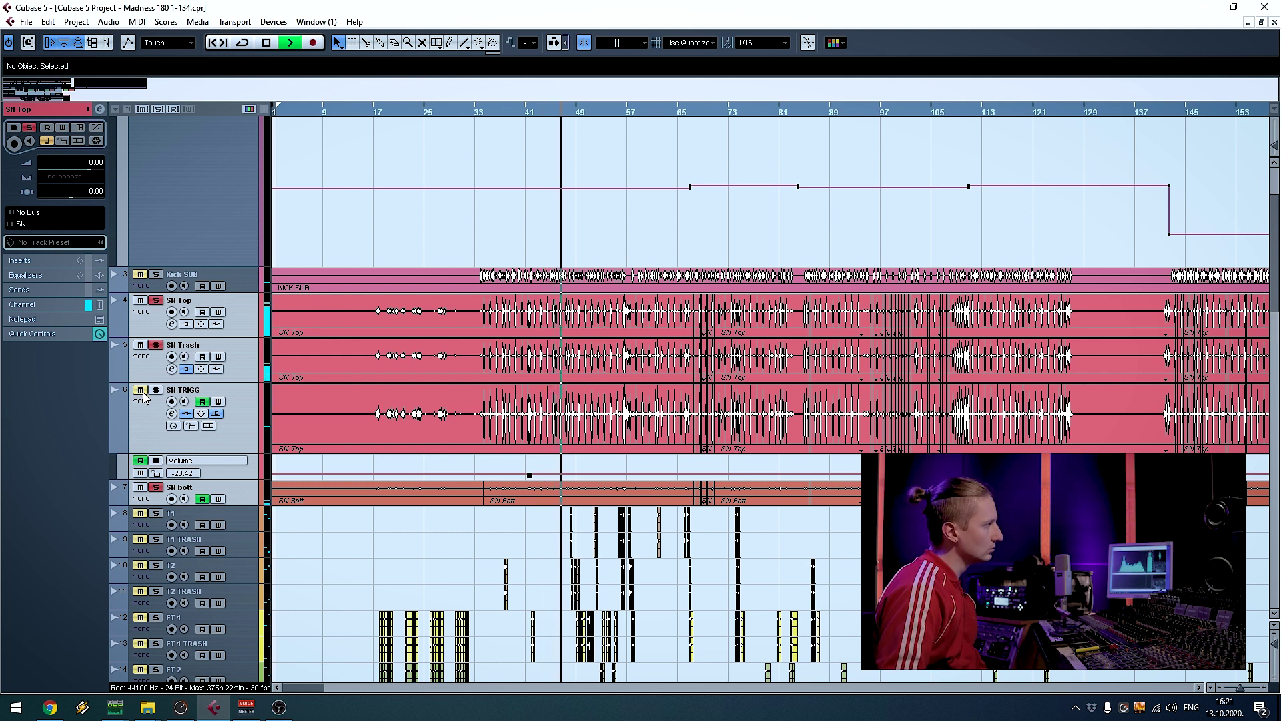
{"action": "left_click", "coordinate": [141, 391]}
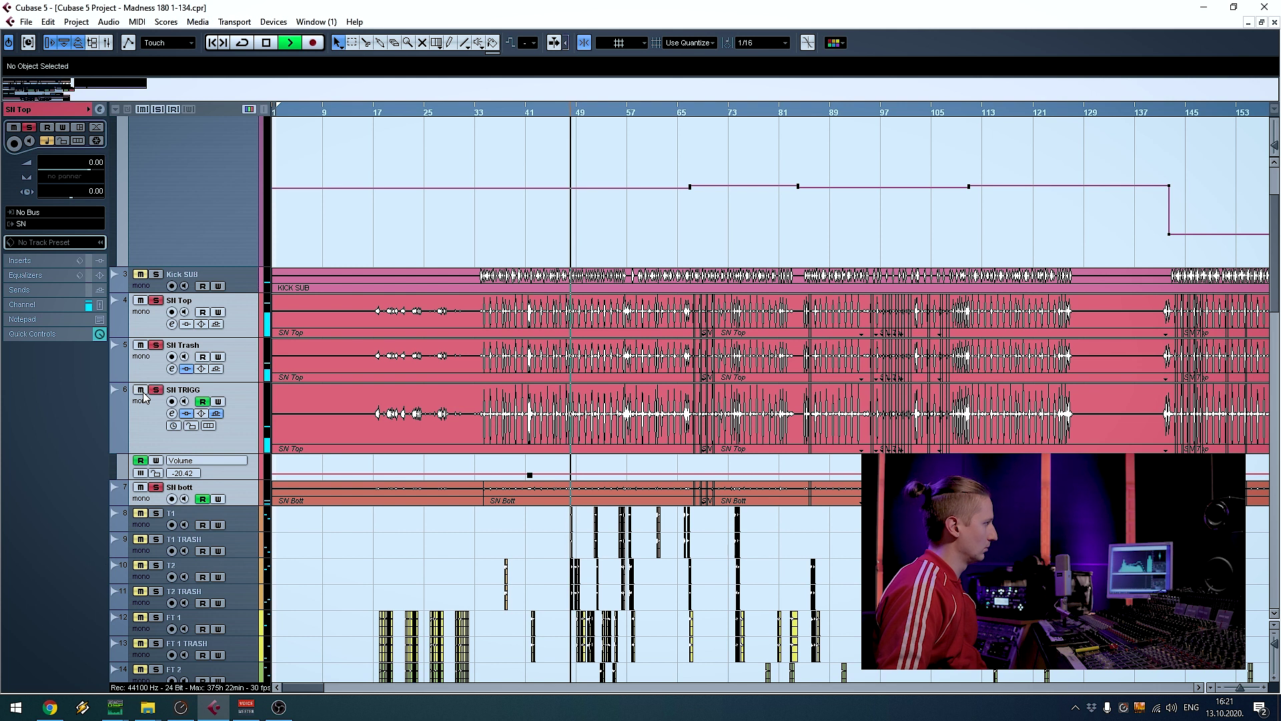
{"action": "key", "text": "space"}
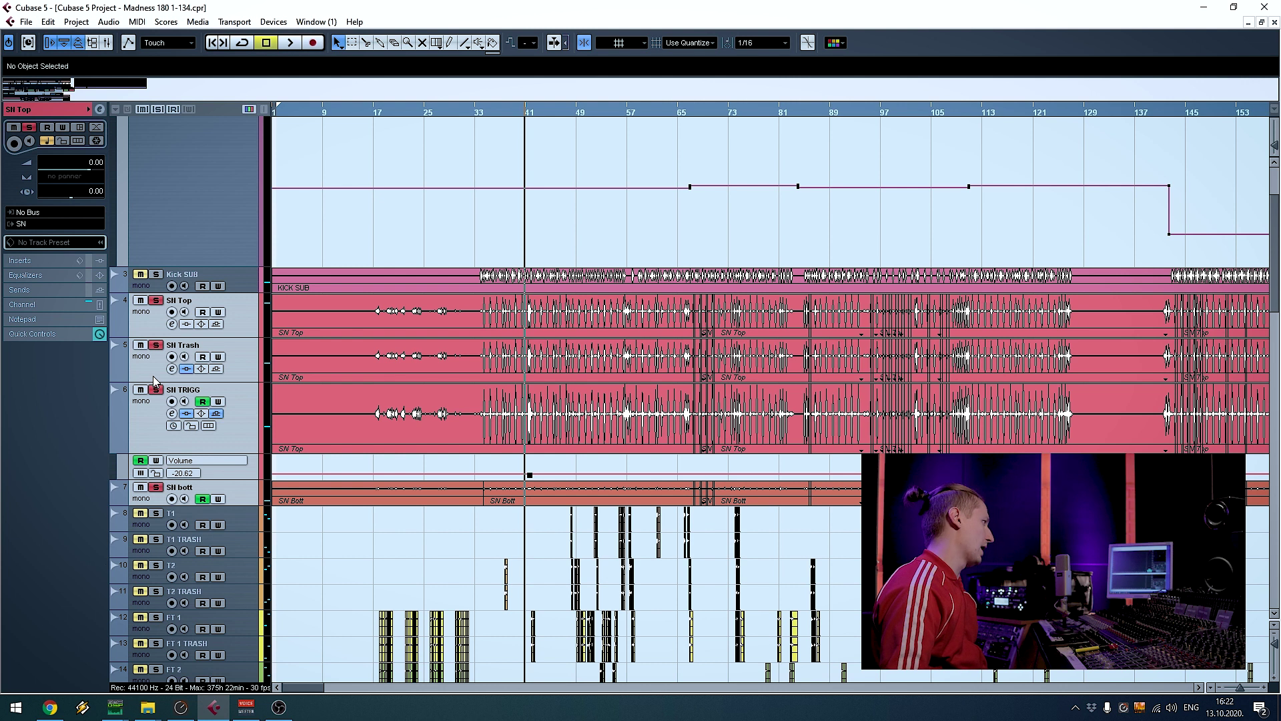
Clear the snare solos, solo only SN bott and listen to it from about bar 41
{"action": "left_click", "coordinate": [253, 494]}
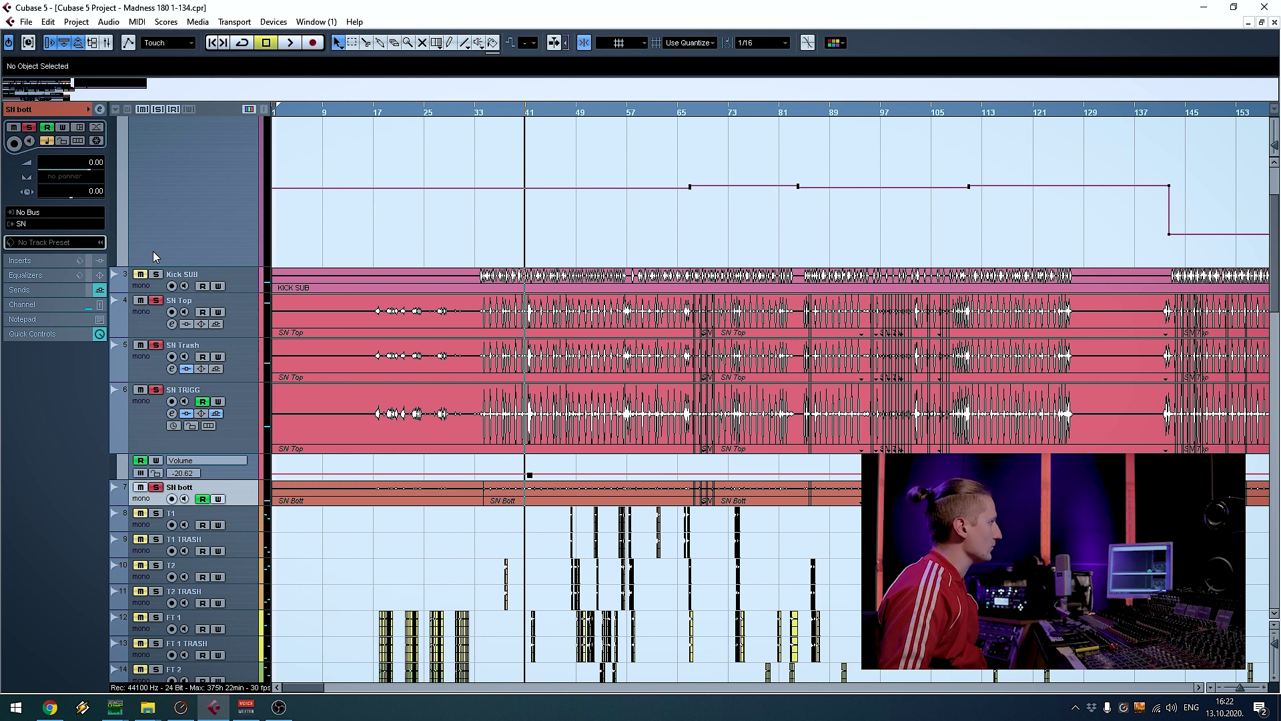
{"action": "left_click", "coordinate": [150, 110]}
{"action": "left_click", "coordinate": [161, 488]}
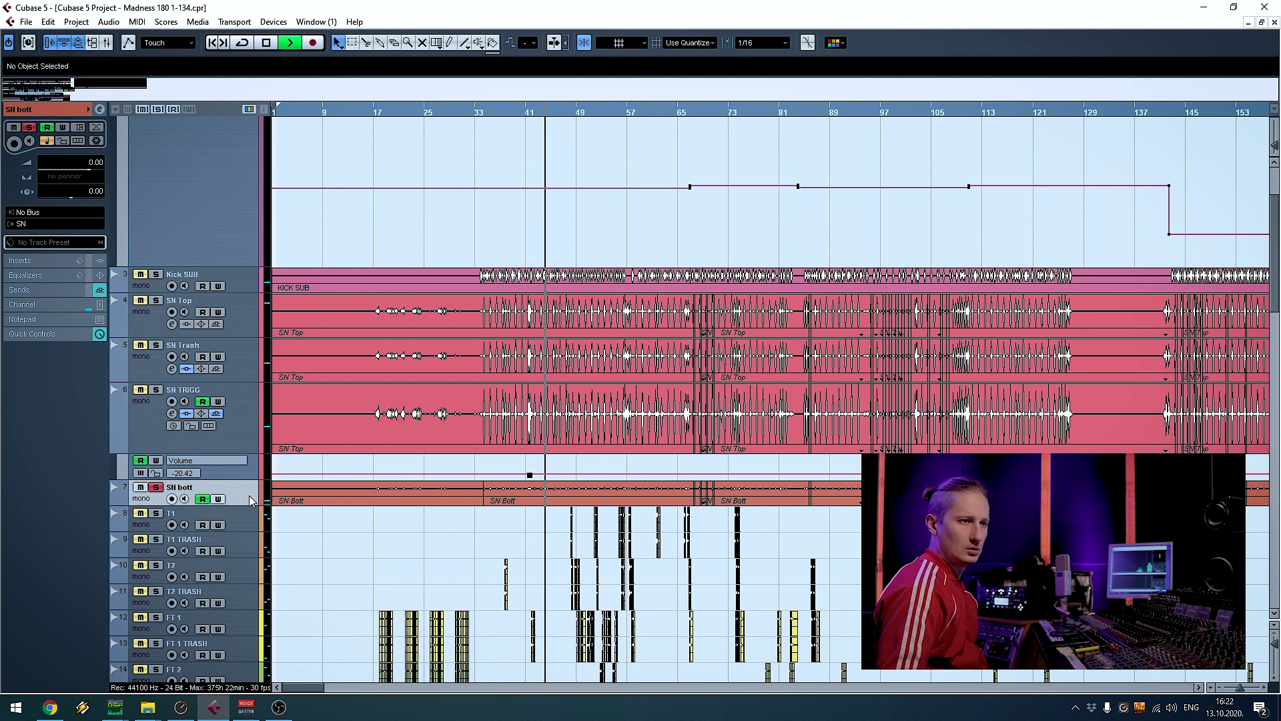
{"action": "key", "text": "space"}
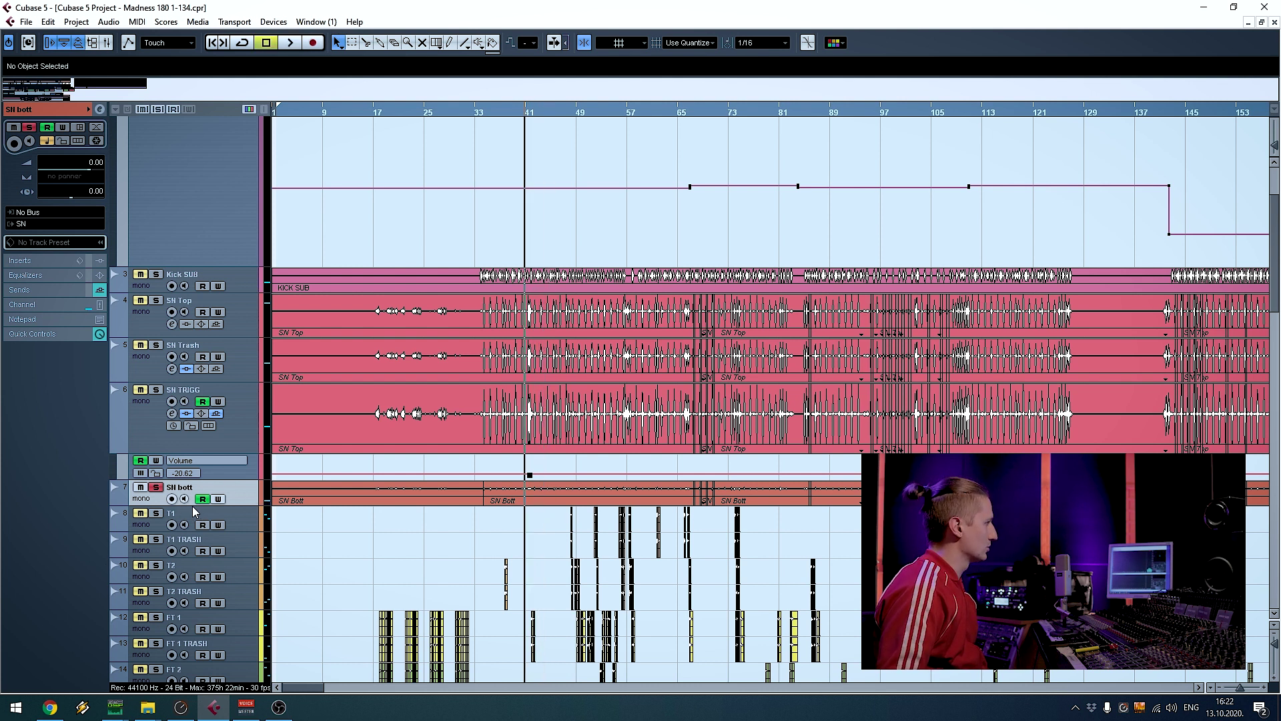
Increase SN bott's track height, view its ValhallaVintageVerb send in the channel settings and close the window
{"action": "left_click_drag", "start_coordinate": [194, 508], "coordinate": [194, 533]}
{"action": "left_click", "coordinate": [172, 511]}
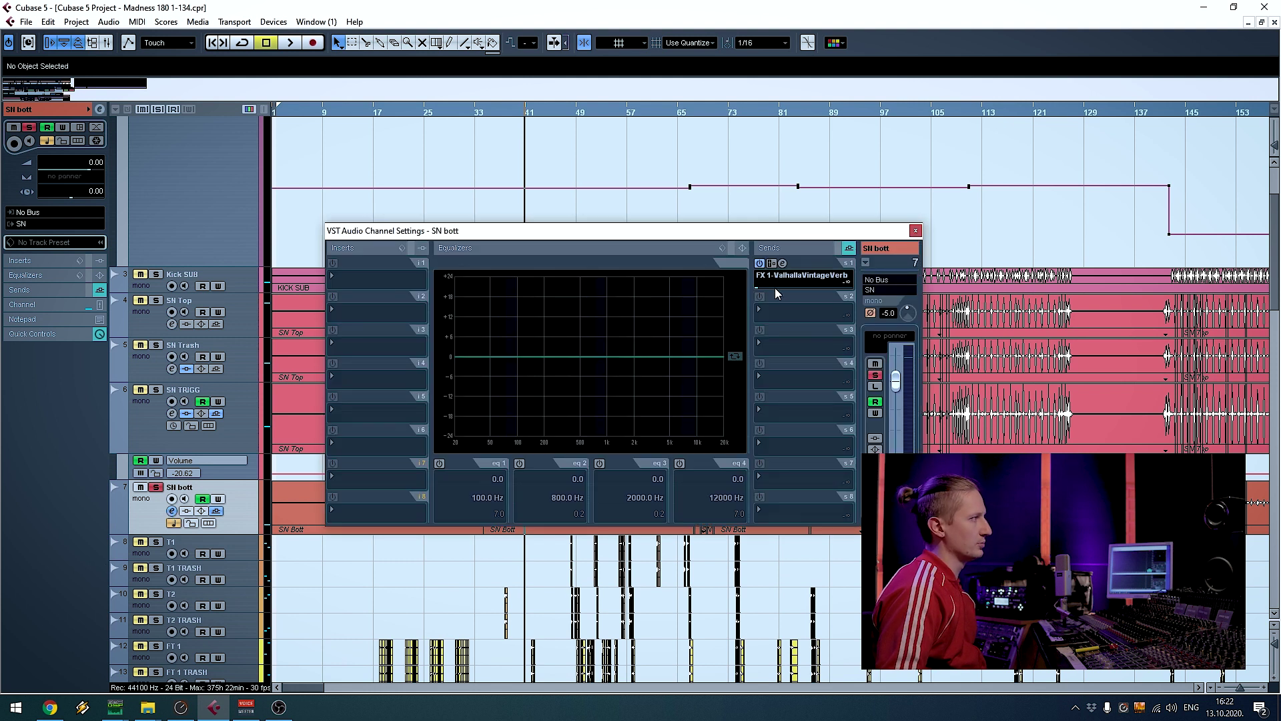
{"action": "left_click", "coordinate": [916, 231]}
Show SN bott's automation lanes, select its send 1 level lane and play from about bar 19
{"action": "key", "text": "g"}
{"action": "key", "text": "g"}
{"action": "scroll", "coordinate": [286, 427], "scroll_direction": "down", "scroll_amount": 3}
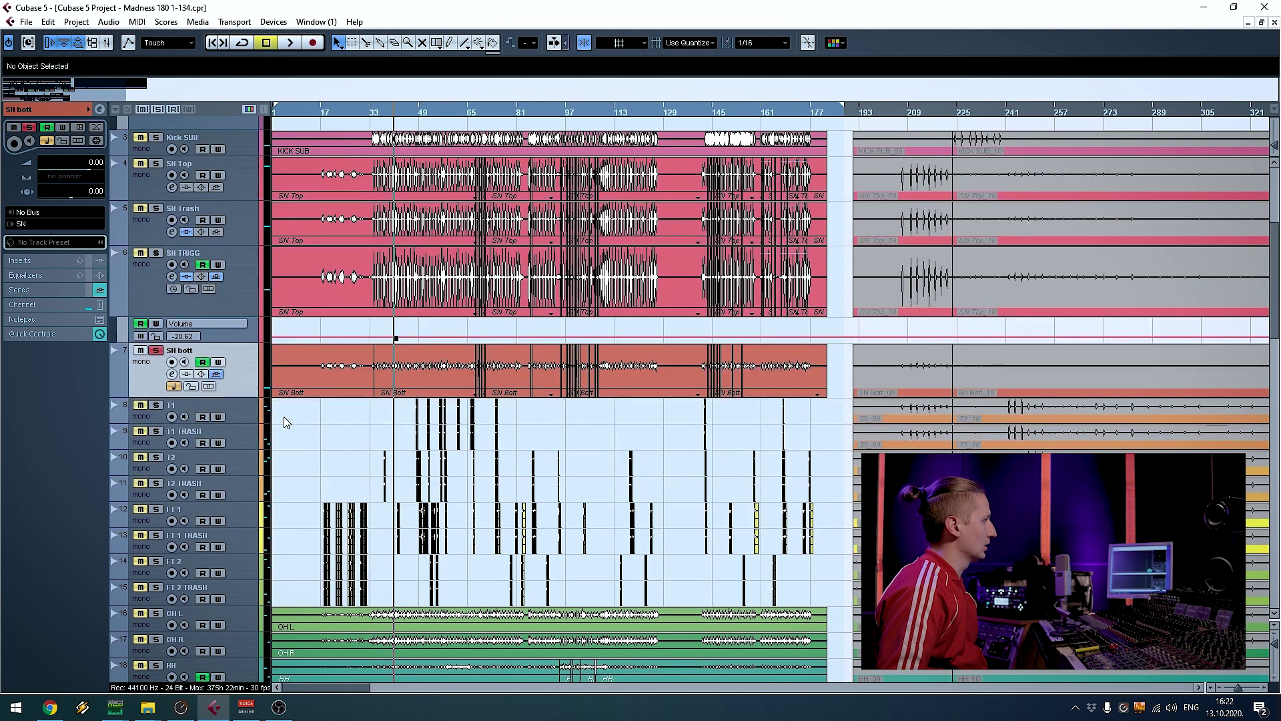
{"action": "left_click", "coordinate": [115, 391]}
{"action": "scroll", "coordinate": [481, 472], "scroll_direction": "down", "scroll_amount": 3}
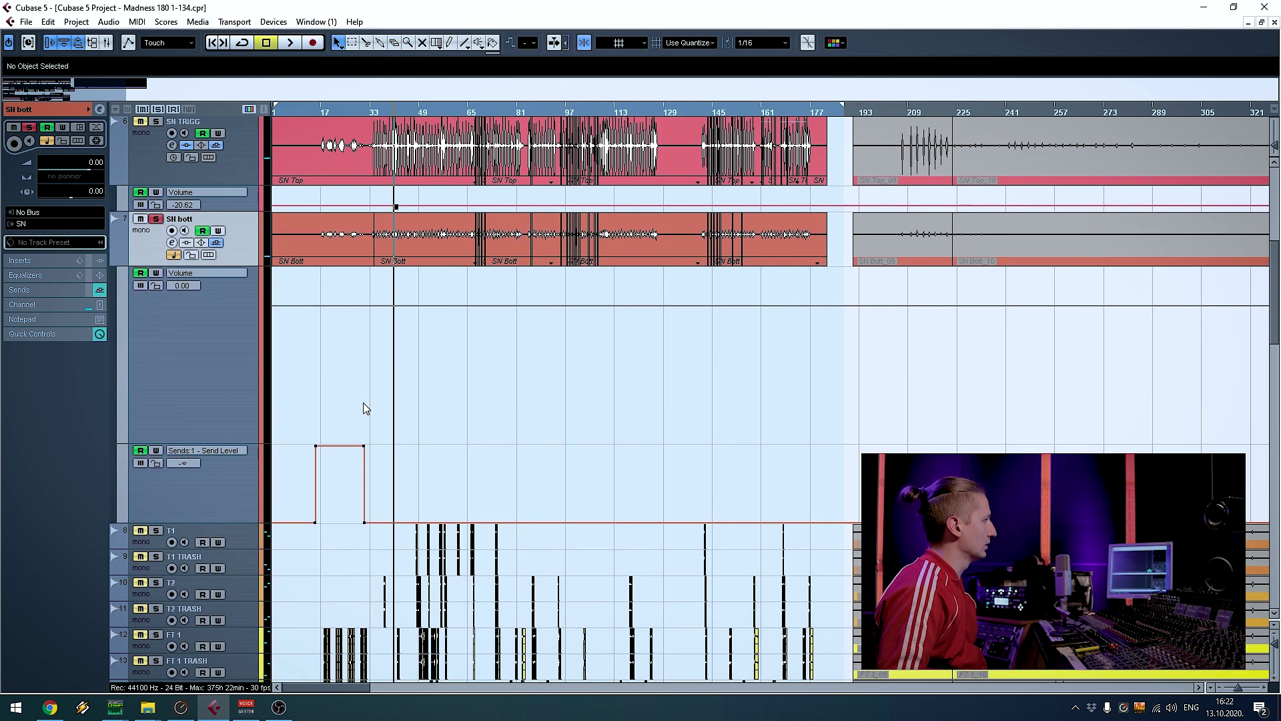
{"action": "left_click", "coordinate": [235, 491]}
{"action": "left_click", "coordinate": [327, 113]}
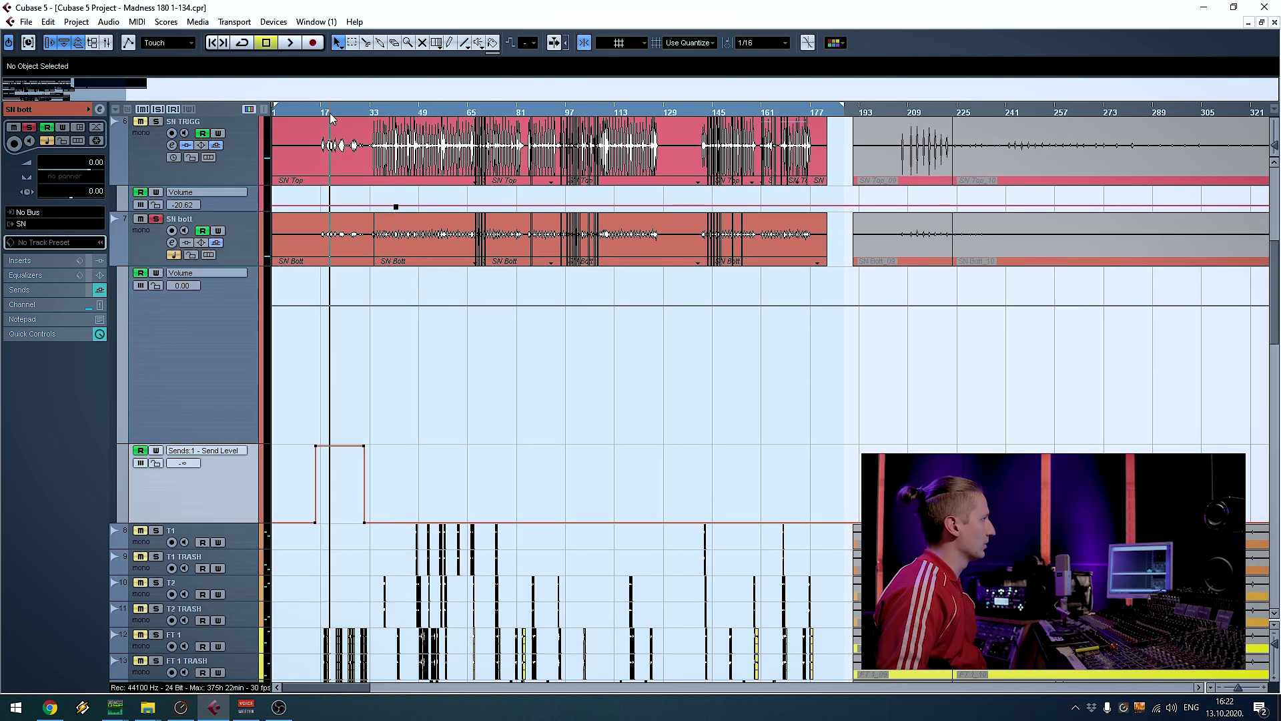
{"action": "key", "text": "space"}
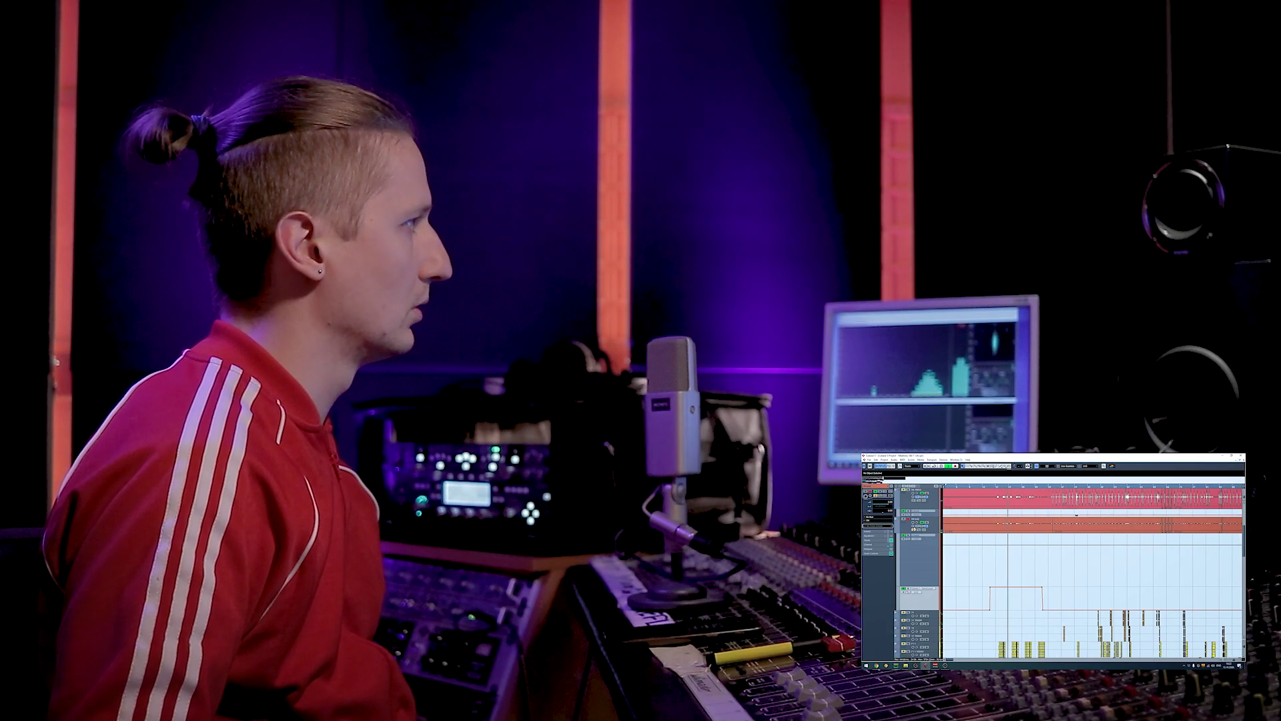
View the channel settings of SN bott and those of SN TRIGG with its Drum VERB send, closing each window
{"action": "left_click", "coordinate": [172, 243]}
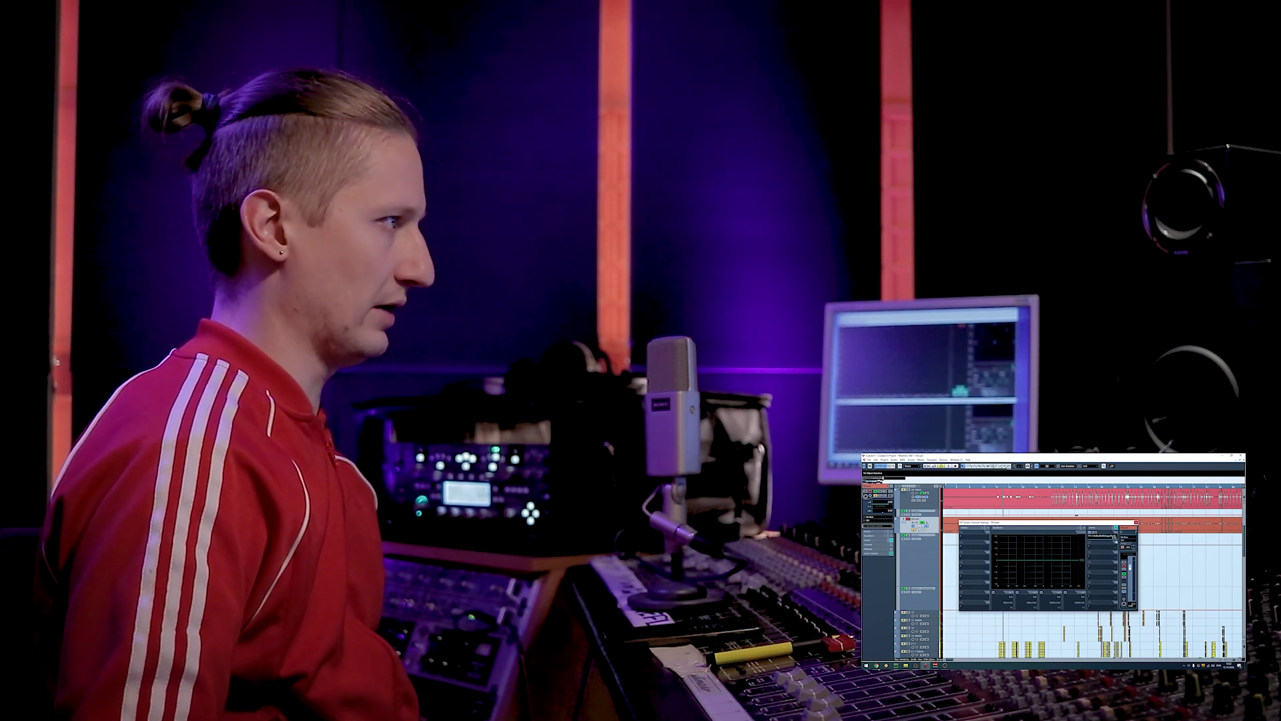
{"action": "left_click", "coordinate": [1136, 522]}
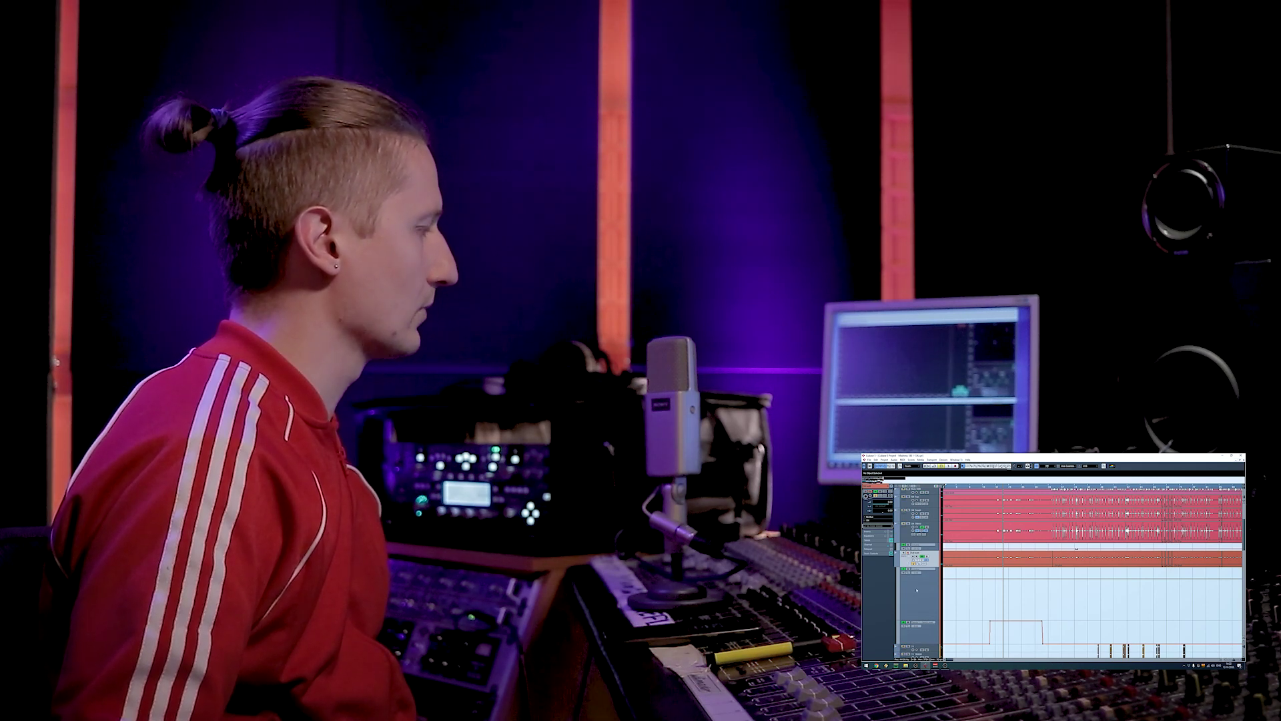
{"action": "left_click", "coordinate": [923, 527]}
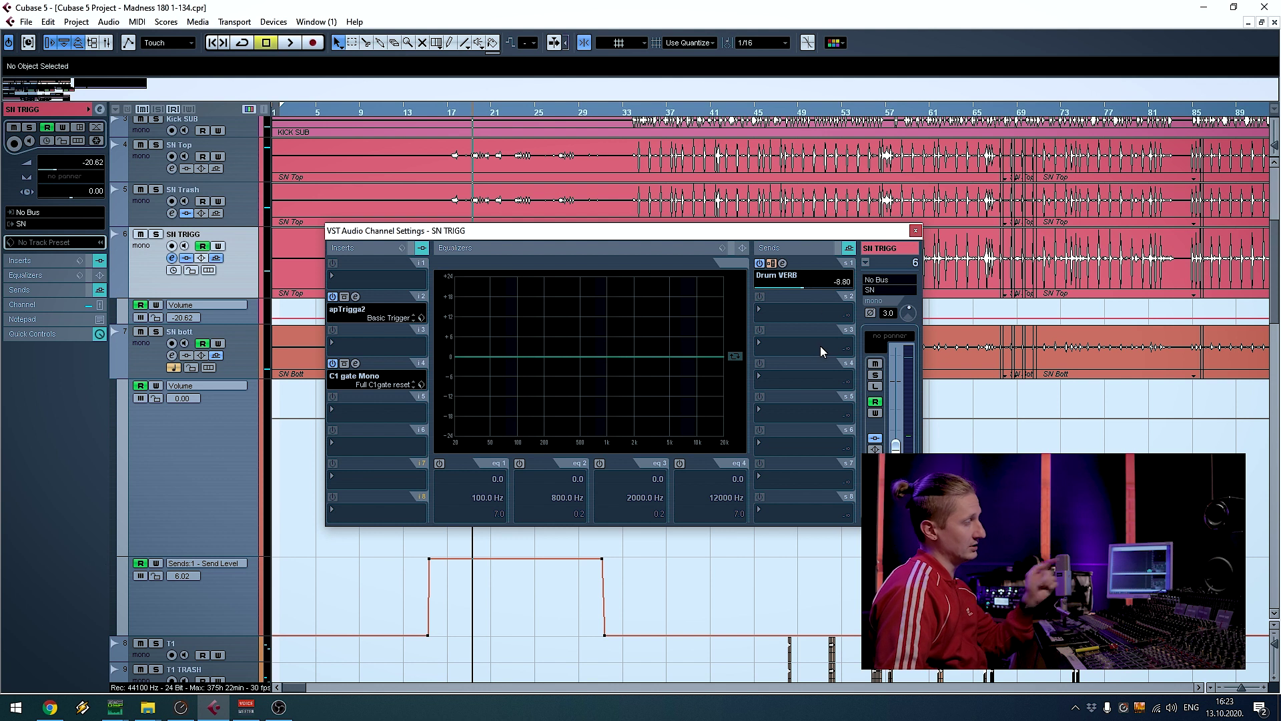
{"action": "left_click", "coordinate": [915, 230]}
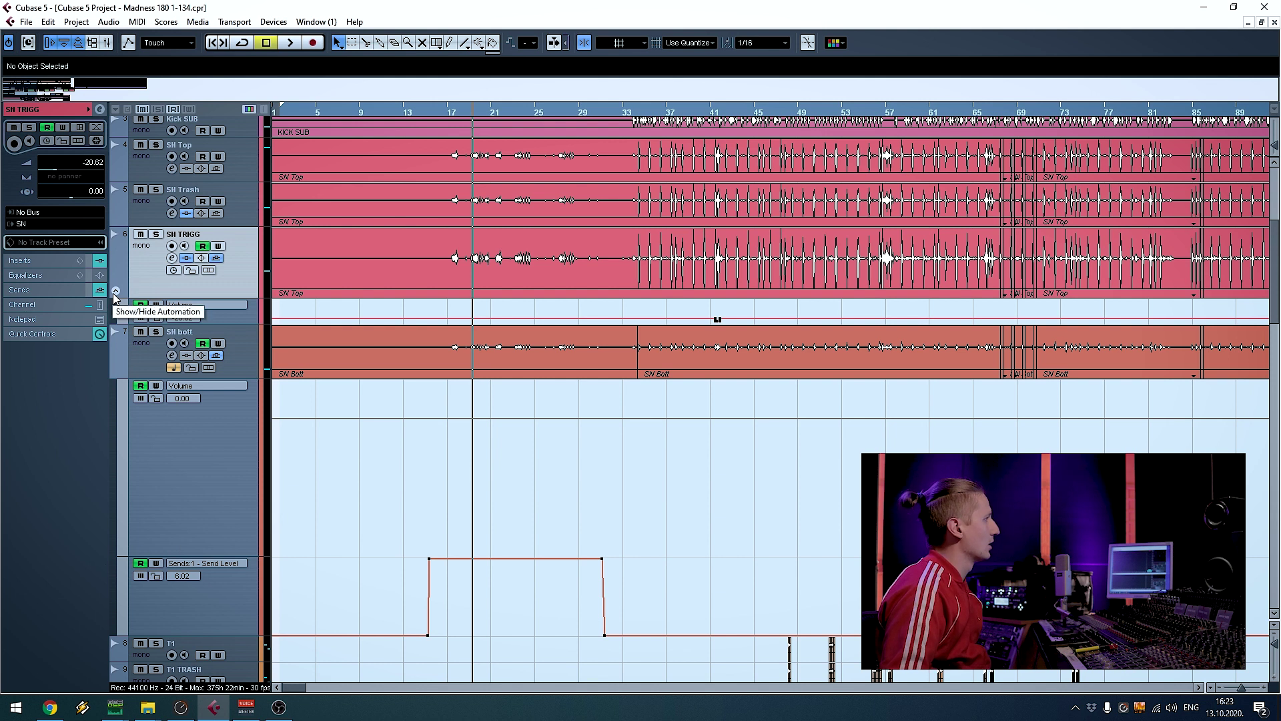
Enlarge SN TRIGG's volume automation lane and zoom in on the volume dip near bar 41
{"action": "left_click_drag", "start_coordinate": [251, 324], "coordinate": [289, 509]}
{"action": "key", "text": "g"}
{"action": "key", "text": "g"}
{"action": "key", "text": "h"}
{"action": "key", "text": "h"}
{"action": "key", "text": "h"}
{"action": "key", "text": "h"}
{"action": "key", "text": "h"}
{"action": "scroll", "coordinate": [929, 341], "scroll_direction": "down", "scroll_amount": 1}
{"action": "scroll", "coordinate": [929, 341], "scroll_direction": "right", "scroll_amount": 2}
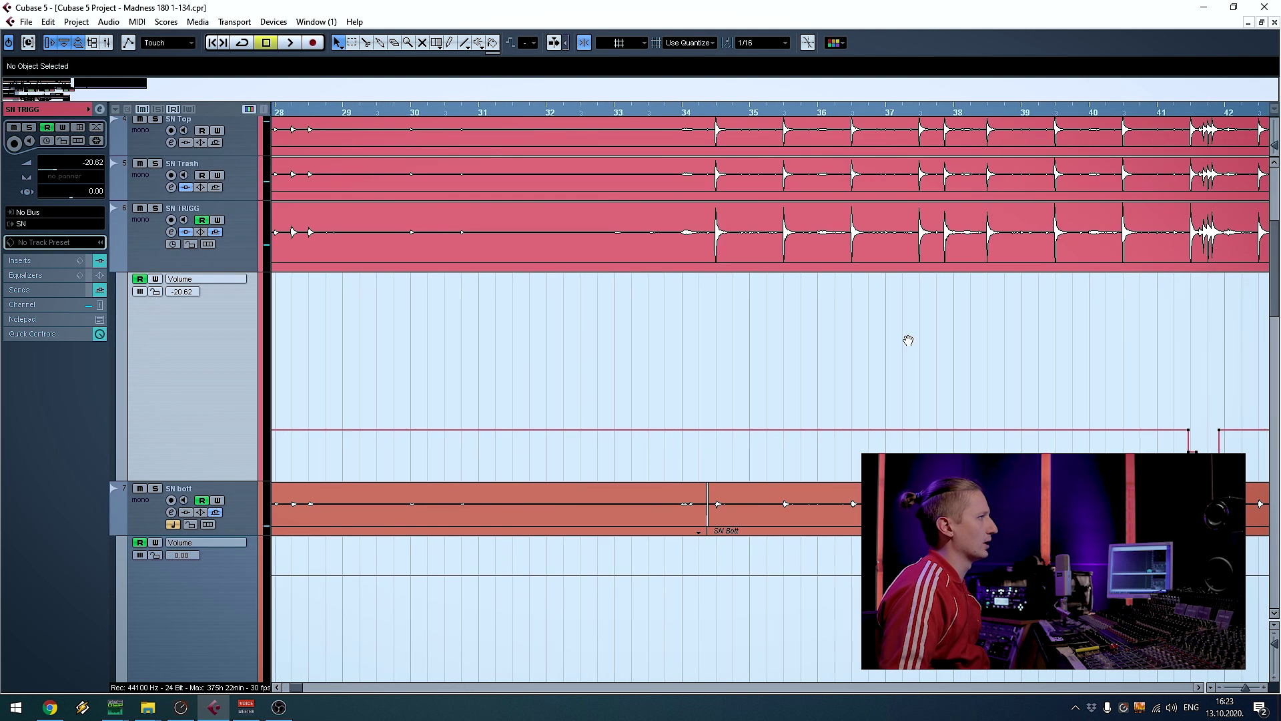
Play the passage with SN TRIGG's volume dip twice from about bar 41 and stop
{"action": "left_click", "coordinate": [763, 115]}
{"action": "key", "text": "space"}
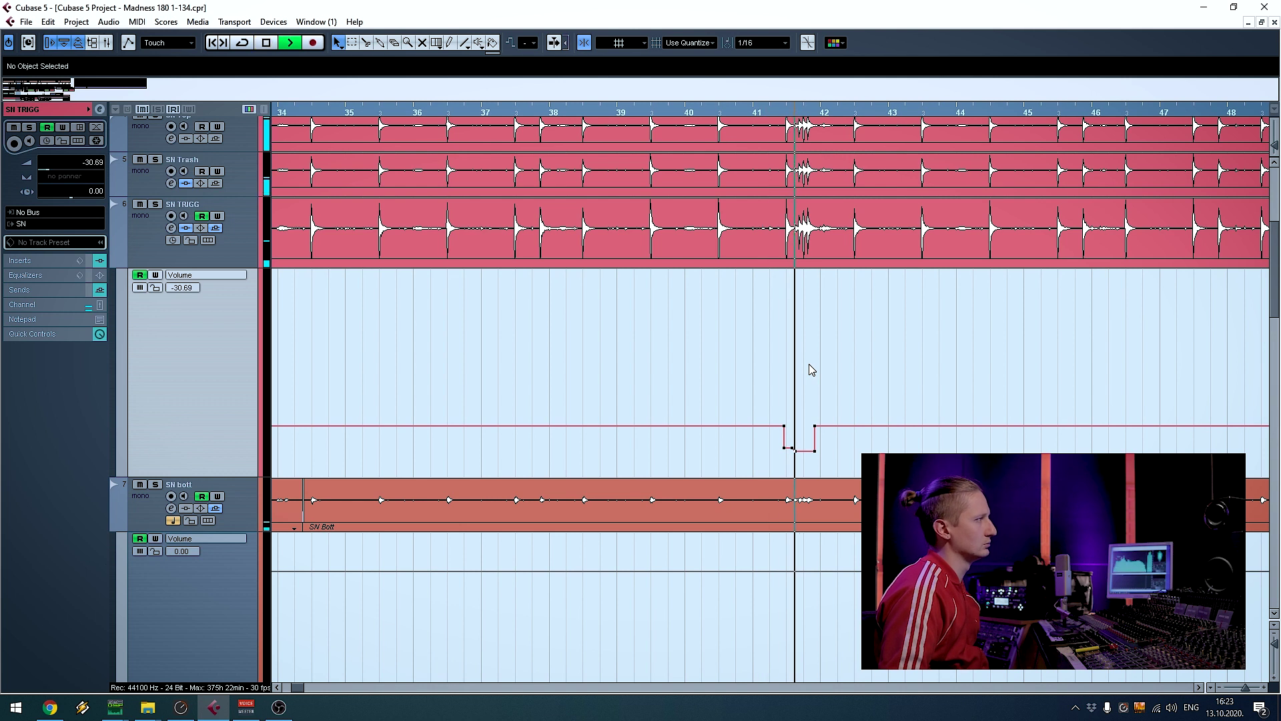
{"action": "key", "text": "space"}
{"action": "key", "text": "space"}
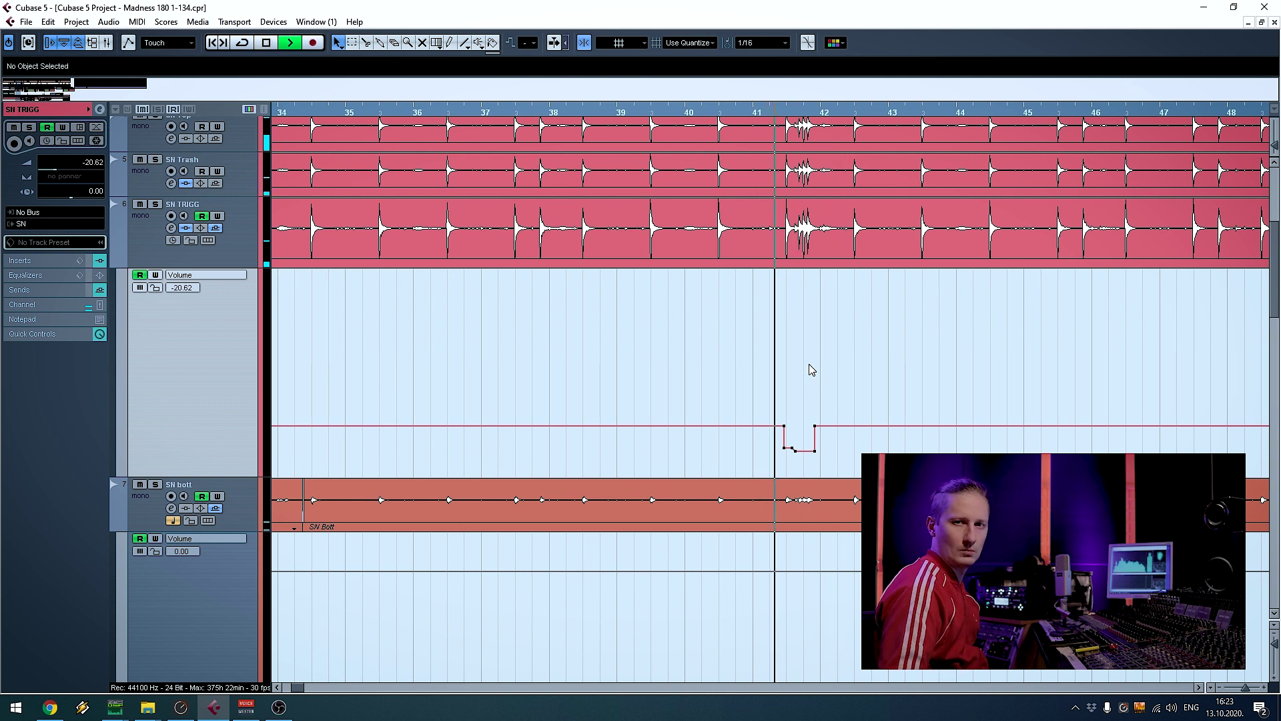
{"action": "key", "text": "space"}
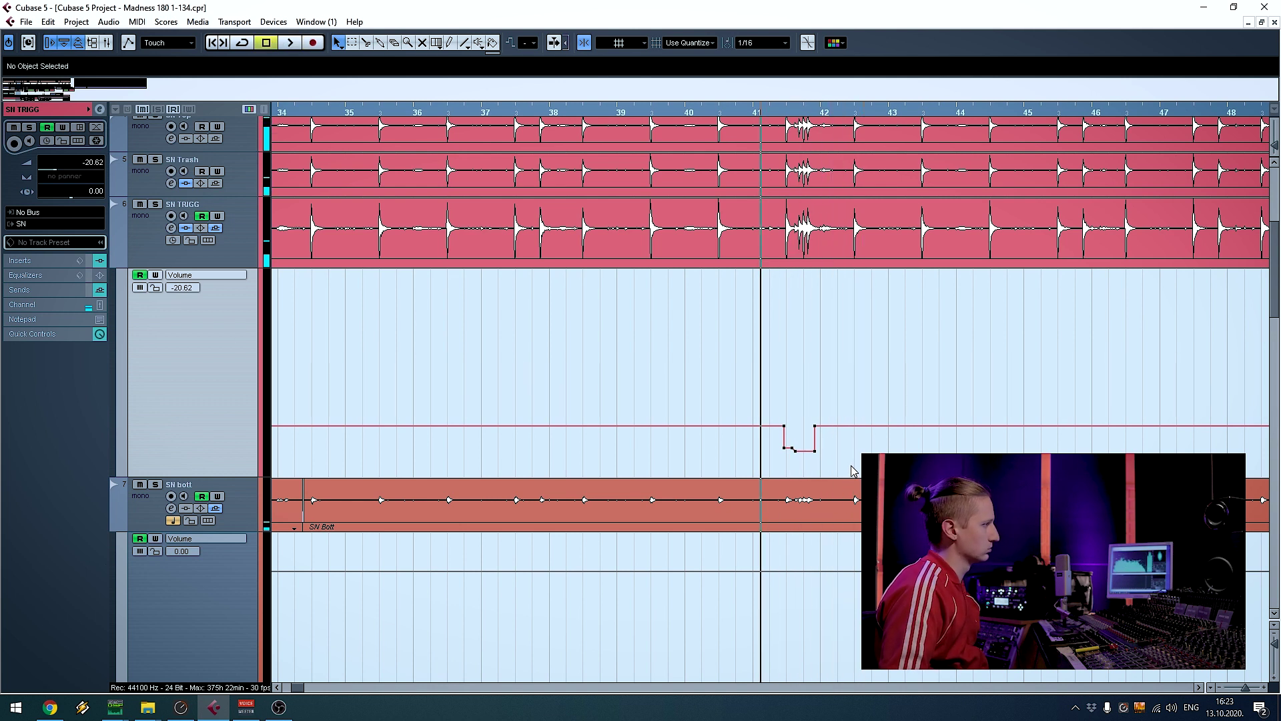
Try playback without the dip points in SN TRIGG's volume automation near bar 41, stop and undo their deletion
{"action": "left_click_drag", "start_coordinate": [851, 465], "coordinate": [732, 439]}
{"action": "key", "text": "Delete"}
{"action": "key", "text": "space"}
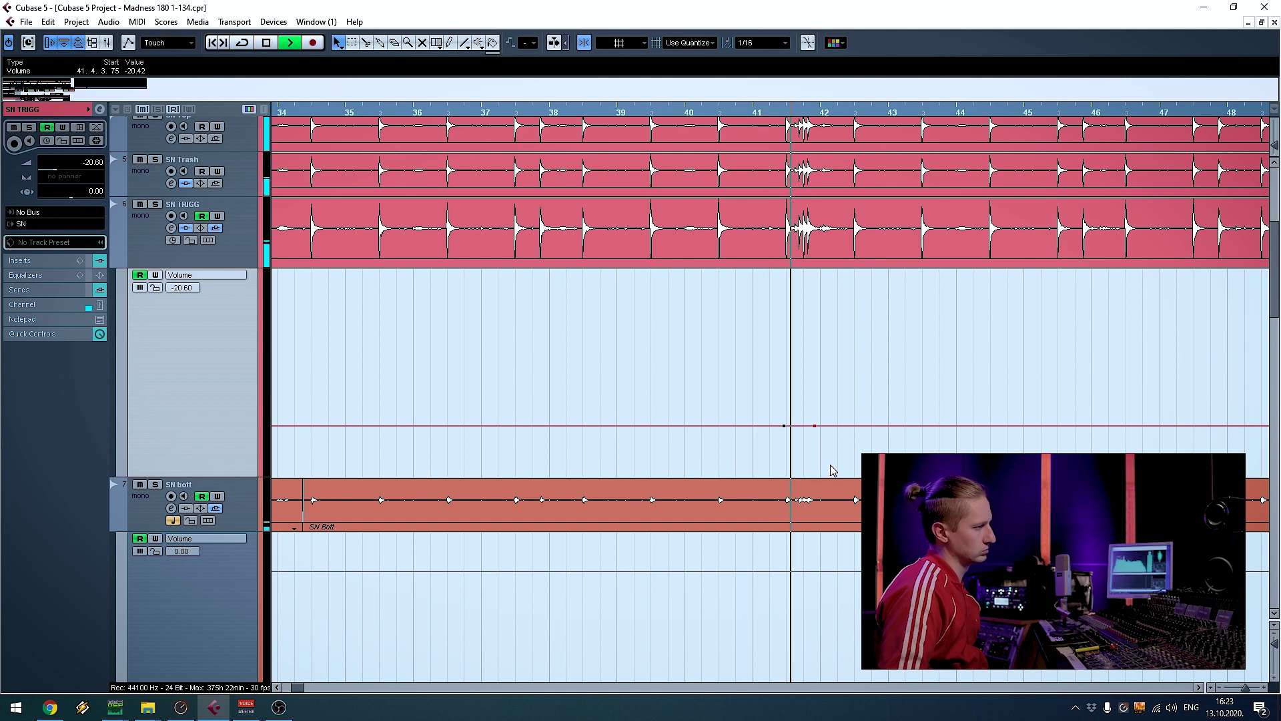
{"action": "key", "text": "space"}
{"action": "key", "text": "ctrl+z"}
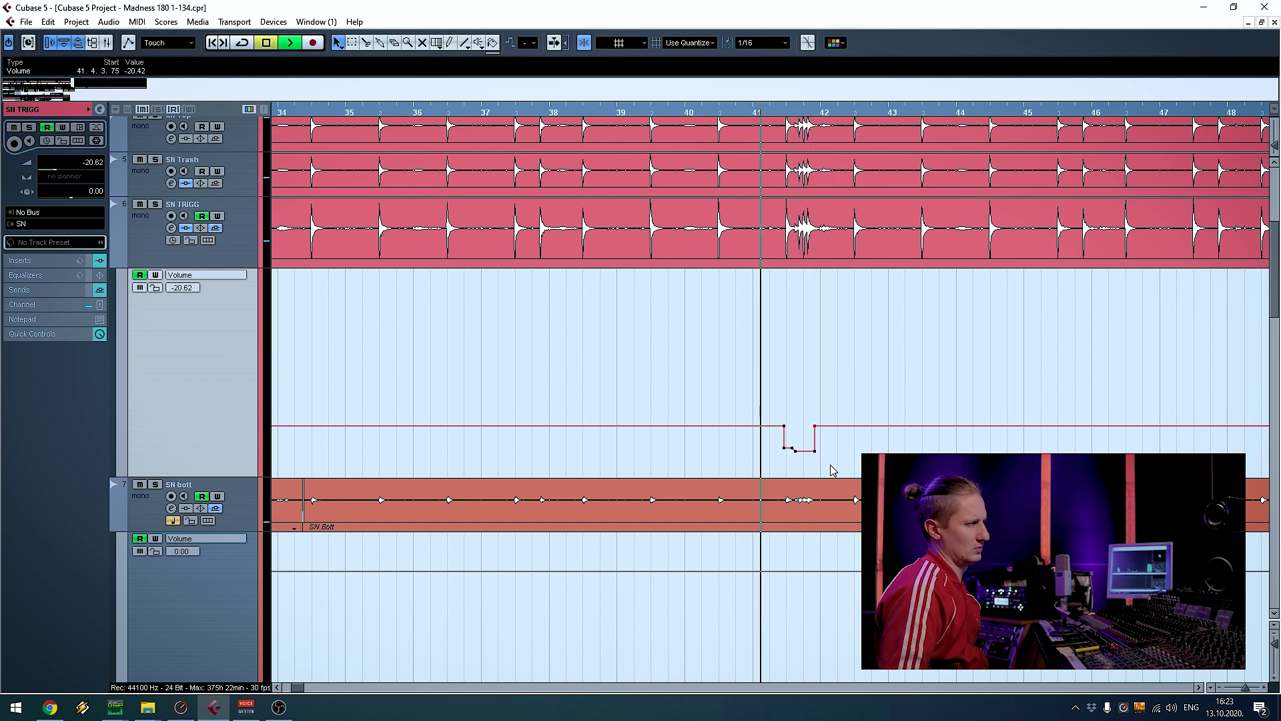
{"action": "key", "text": "space"}
Examine SN TRIGG's volume automation across the whole song and close up around bar 41
{"action": "left_click", "coordinate": [861, 401]}
{"action": "key", "text": "g"}
{"action": "key", "text": "g"}
{"action": "key", "text": "g"}
{"action": "key", "text": "g"}
{"action": "key", "text": "g"}
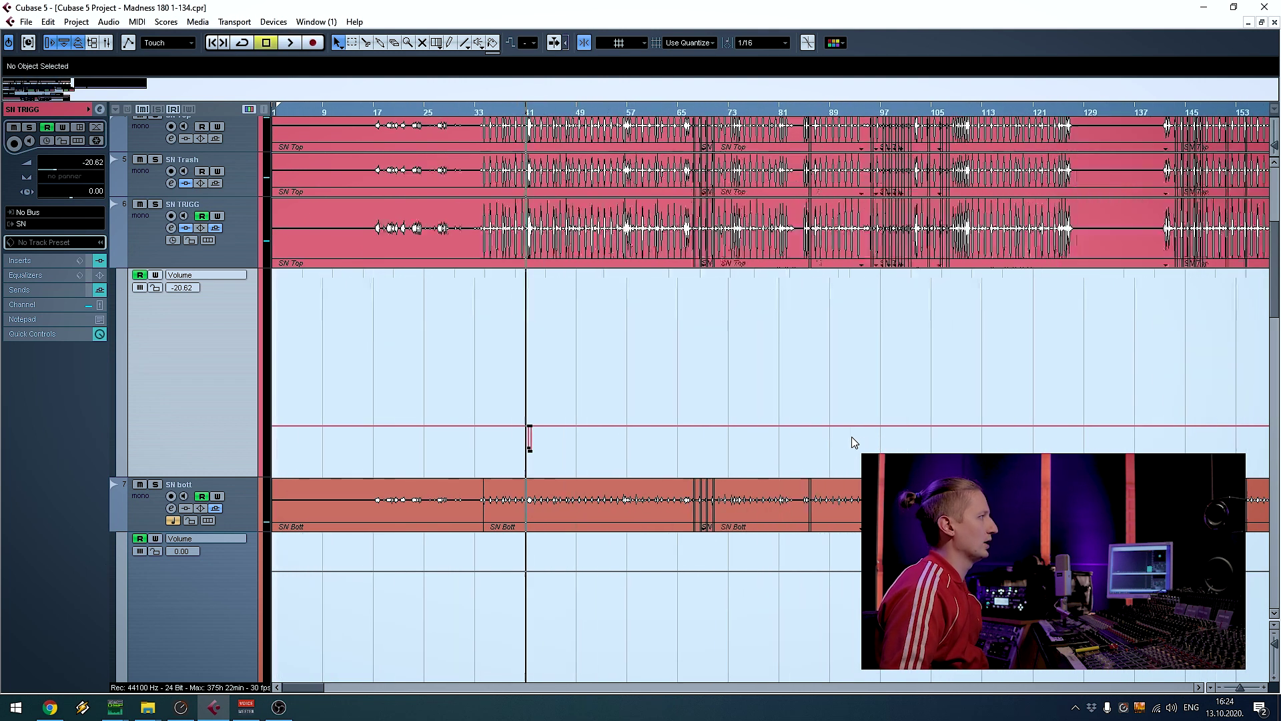
{"action": "key", "text": "g"}
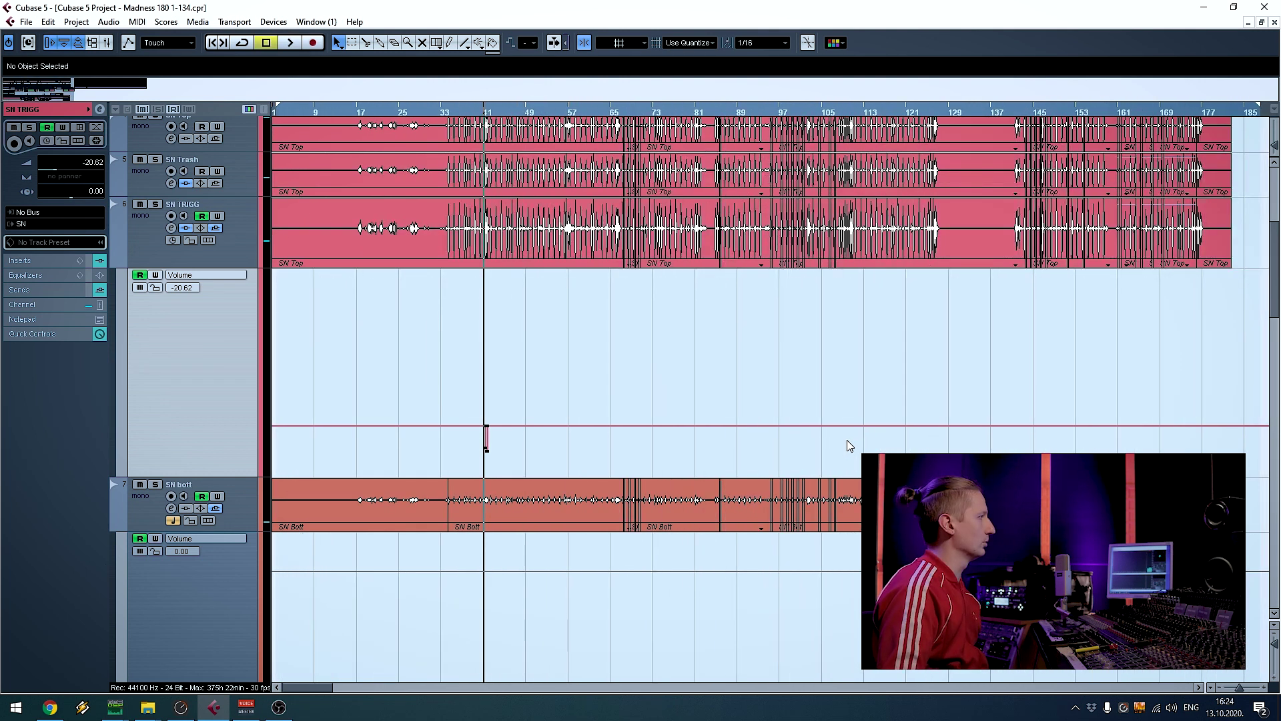
{"action": "key", "text": "h"}
{"action": "key", "text": "h"}
{"action": "key", "text": "h"}
{"action": "key", "text": "h"}
{"action": "key", "text": "h"}
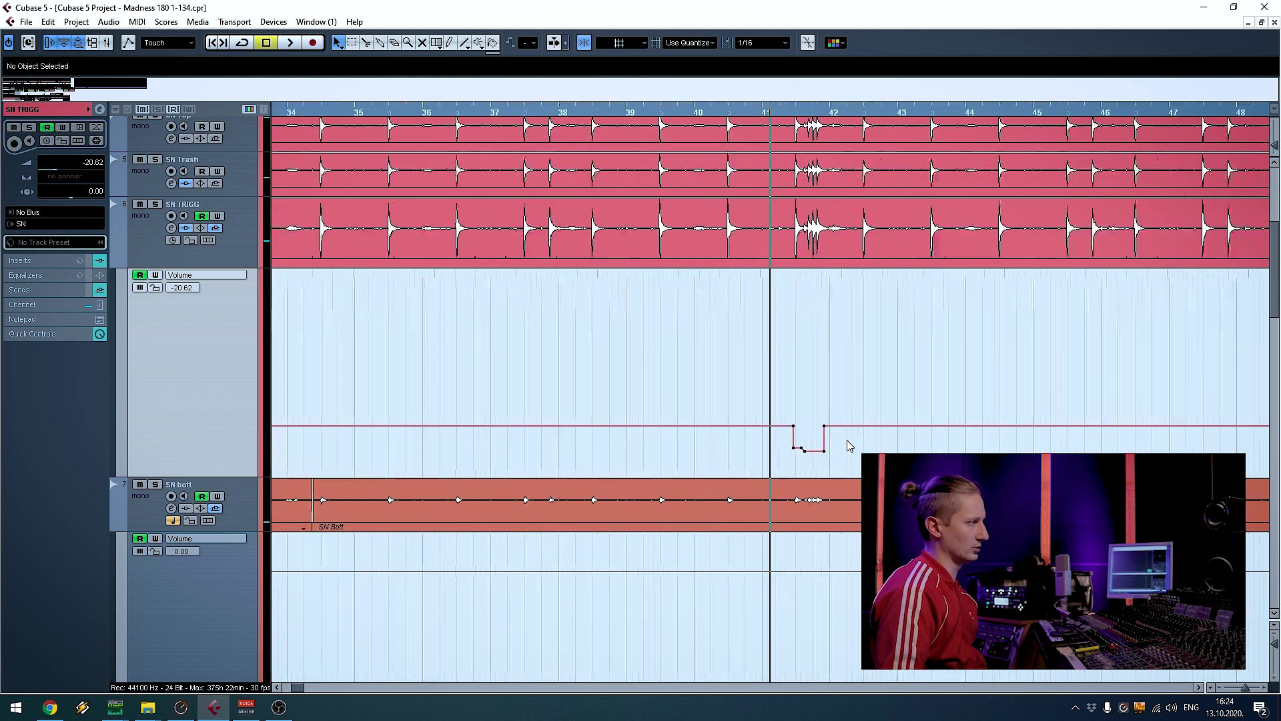
{"action": "key", "text": "g"}
{"action": "key", "text": "g"}
{"action": "key", "text": "g"}
{"action": "key", "text": "g"}
{"action": "key", "text": "g"}
Select the SN bott track and look over its volume and send level automation along the song
{"action": "scroll", "coordinate": [529, 323], "scroll_direction": "down", "scroll_amount": 2}
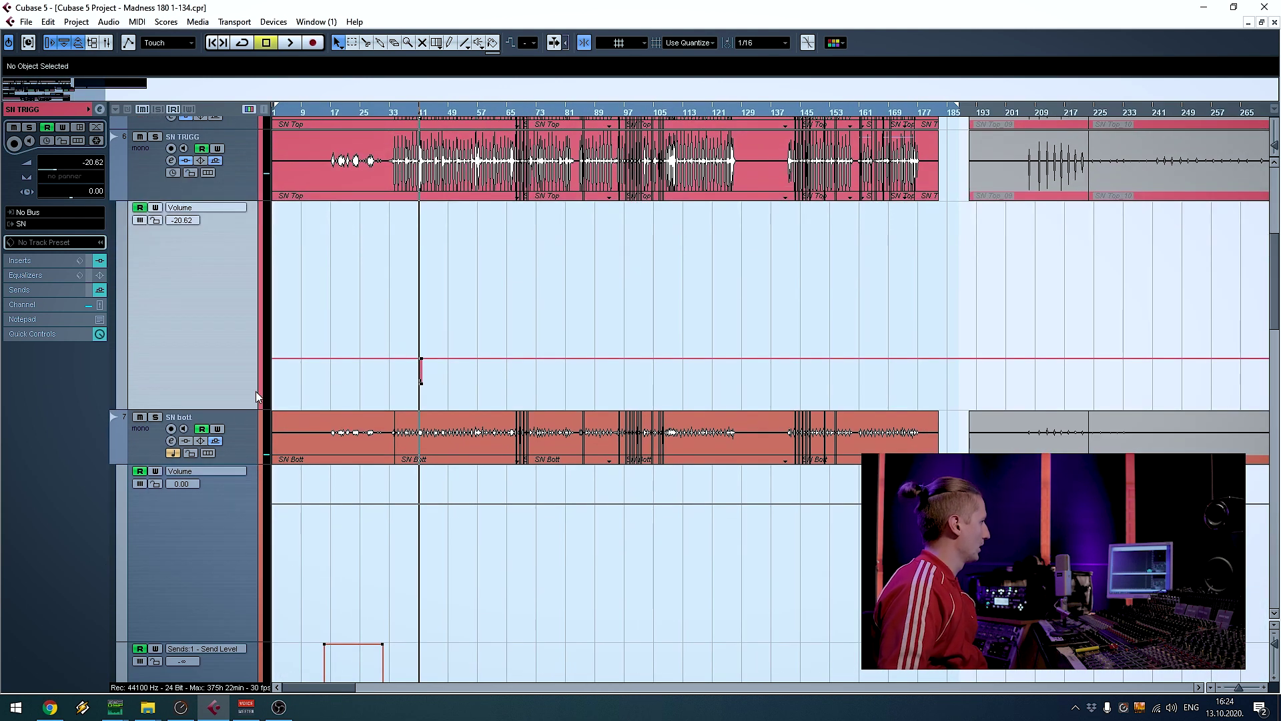
{"action": "left_click", "coordinate": [234, 443]}
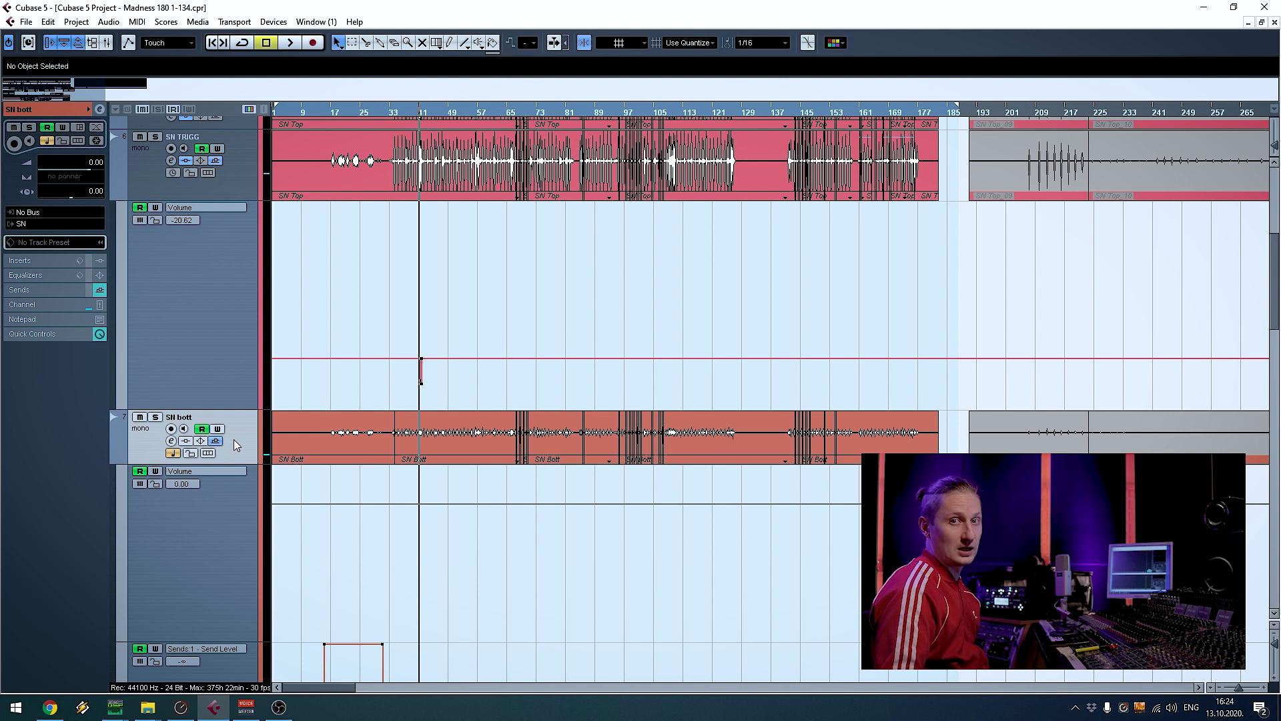
{"action": "scroll", "coordinate": [564, 286], "scroll_direction": "down", "scroll_amount": 1}
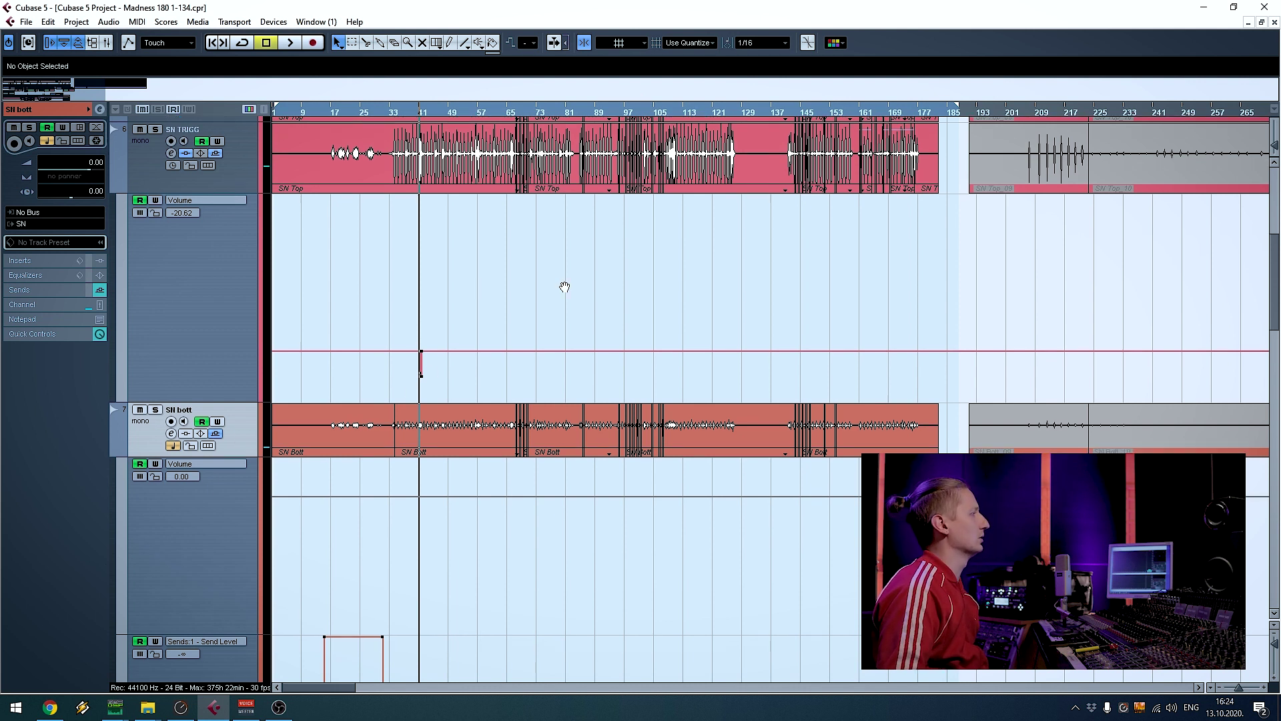
{"action": "key", "text": "h"}
{"action": "key", "text": "h"}
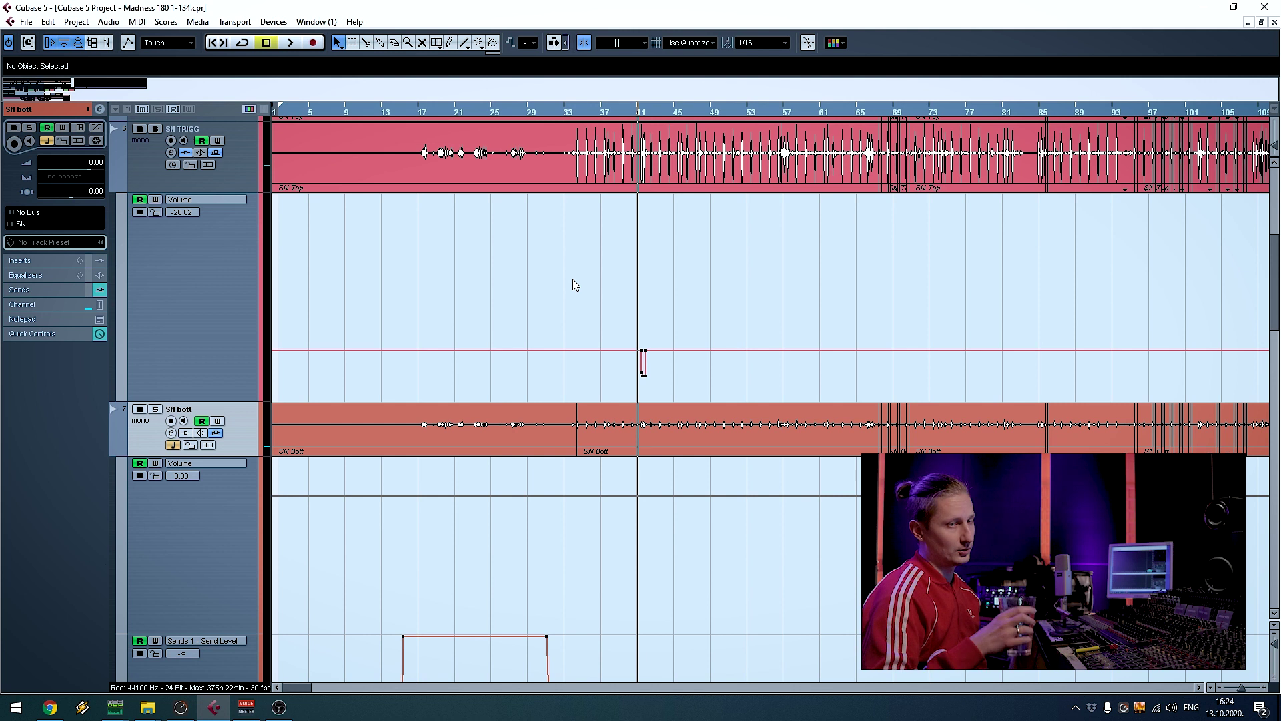
Go to the tom tracks, select T1 and increase its track height to show its channel controls
{"action": "scroll", "coordinate": [301, 439], "scroll_direction": "down", "scroll_amount": 5}
{"action": "left_click", "coordinate": [247, 393]}
{"action": "left_click", "coordinate": [552, 424]}
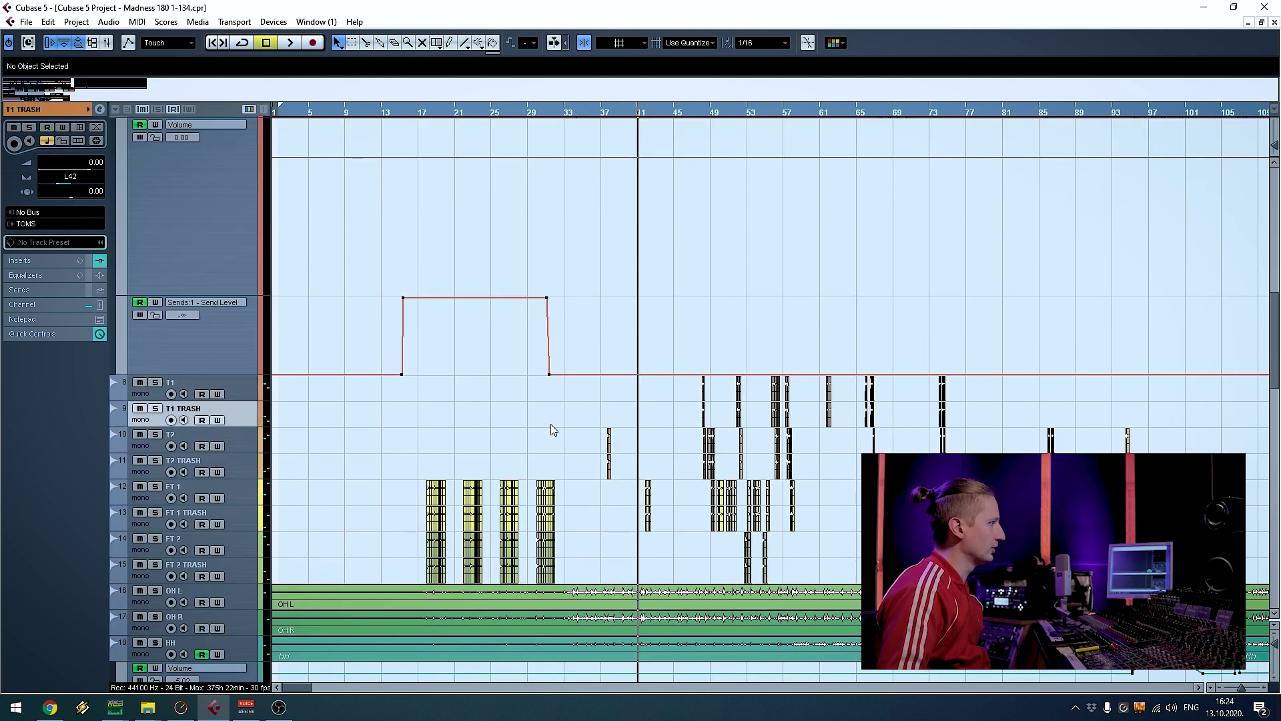
{"action": "key", "text": "h"}
{"action": "left_click", "coordinate": [242, 394]}
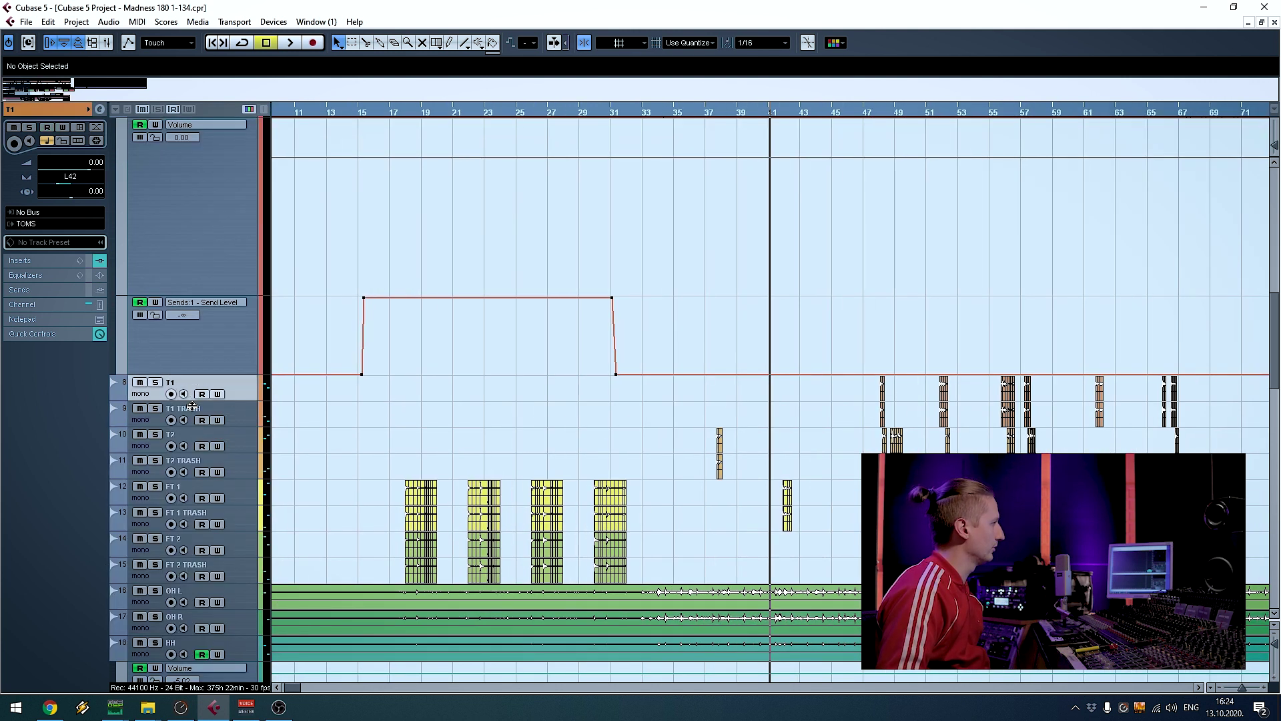
{"action": "left_click_drag", "start_coordinate": [192, 403], "coordinate": [192, 428]}
View T1's channel settings and its RBass Mono insert, and close both windows
{"action": "left_click", "coordinate": [171, 406]}
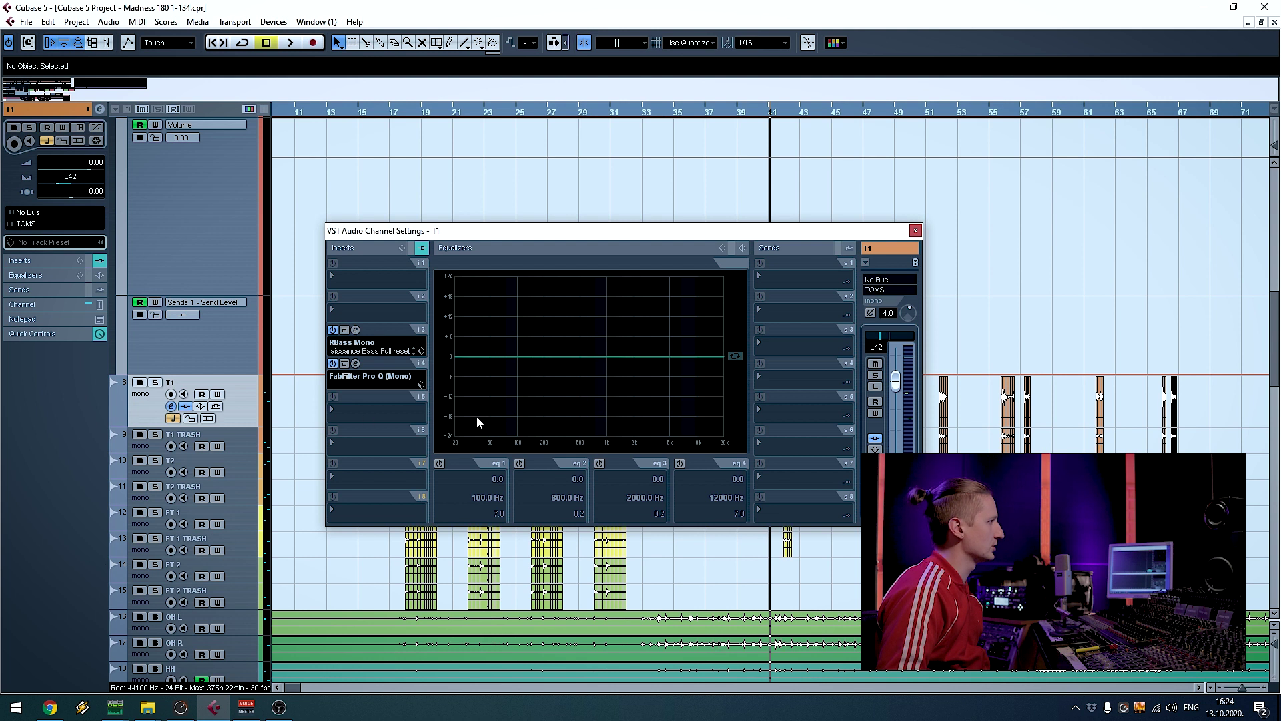
{"action": "left_click", "coordinate": [355, 330]}
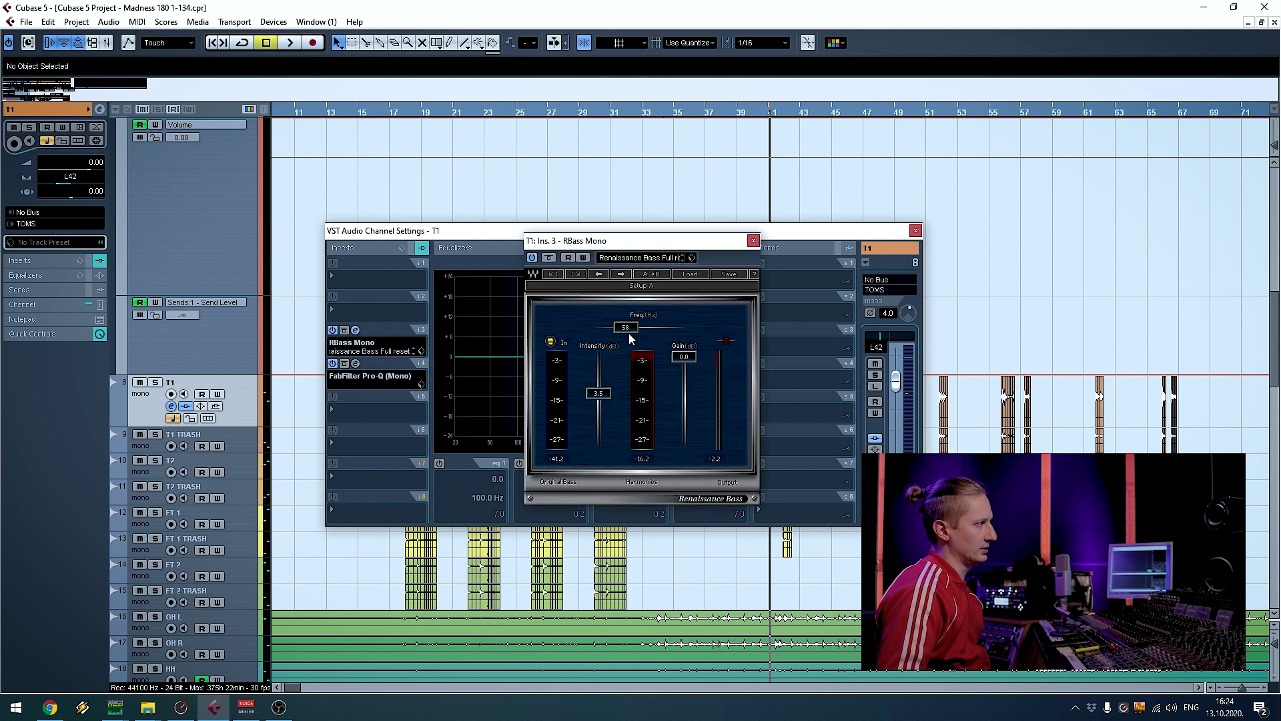
{"action": "left_click", "coordinate": [753, 240]}
{"action": "left_click", "coordinate": [916, 231]}
Solo T1 and play its tom hits from just before bar 52
{"action": "key", "text": "h"}
{"action": "key", "text": "h"}
{"action": "key", "text": "h"}
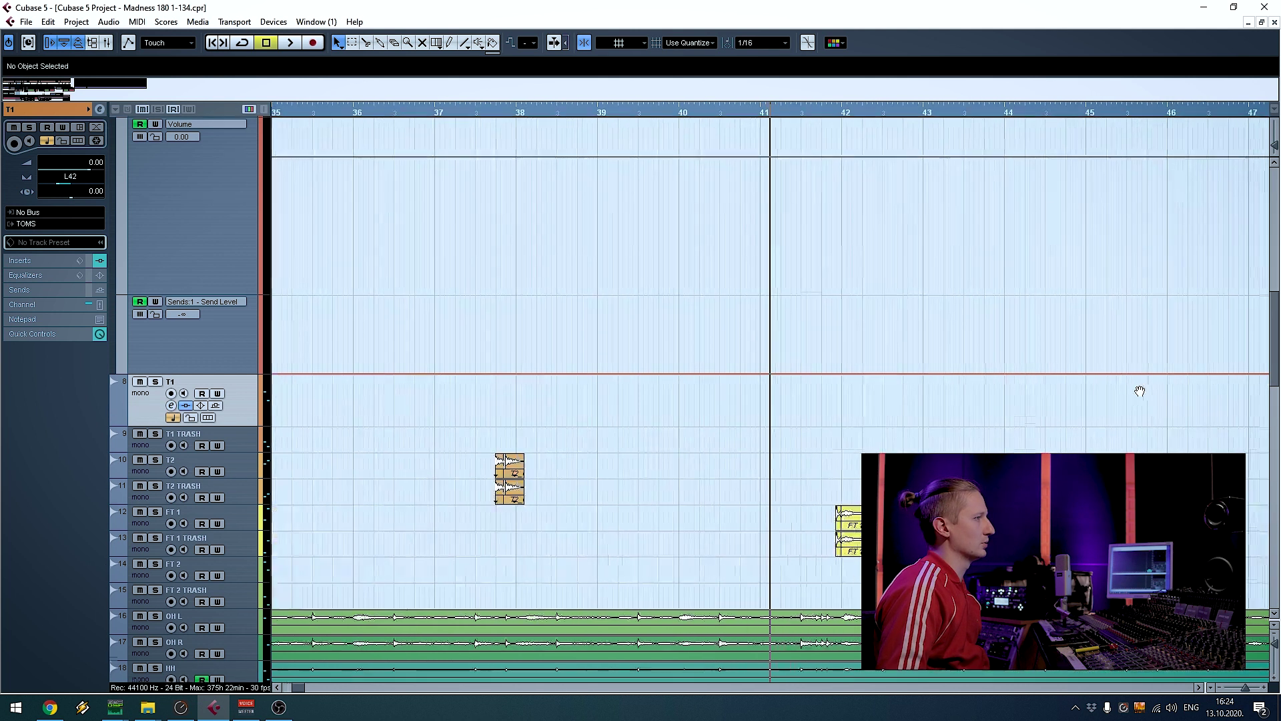
{"action": "scroll", "coordinate": [1140, 391], "scroll_direction": "right", "scroll_amount": 5}
{"action": "scroll", "coordinate": [1140, 391], "scroll_direction": "down", "scroll_amount": 1}
{"action": "left_click", "coordinate": [828, 113]}
{"action": "key", "text": "space"}
{"action": "left_click", "coordinate": [155, 336]}
{"action": "key", "text": "h"}
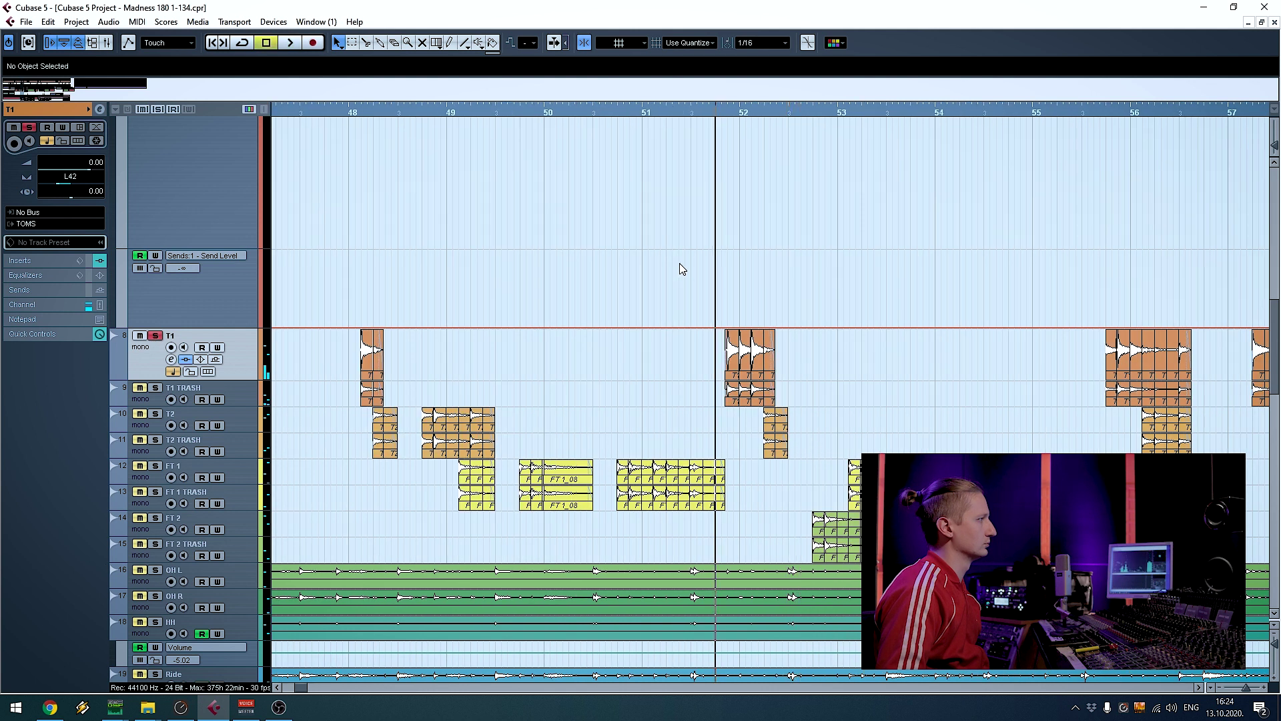
{"action": "key", "text": "space"}
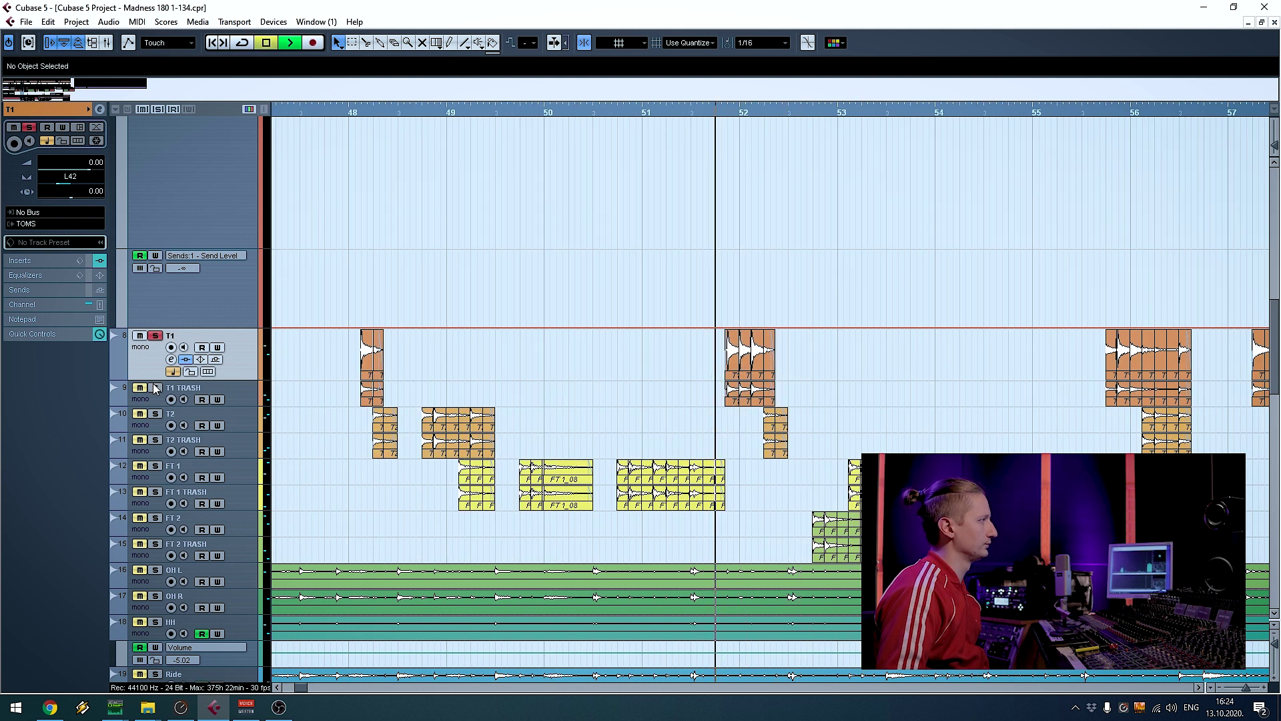
Add T1 TRASH to the solo, listen to it together with T1 and stop playback
{"action": "left_click", "coordinate": [153, 399]}
{"action": "left_click", "coordinate": [155, 389]}
{"action": "key", "text": "space"}
{"action": "key", "text": "space"}
{"action": "key", "text": "space"}
{"action": "key", "text": "space"}
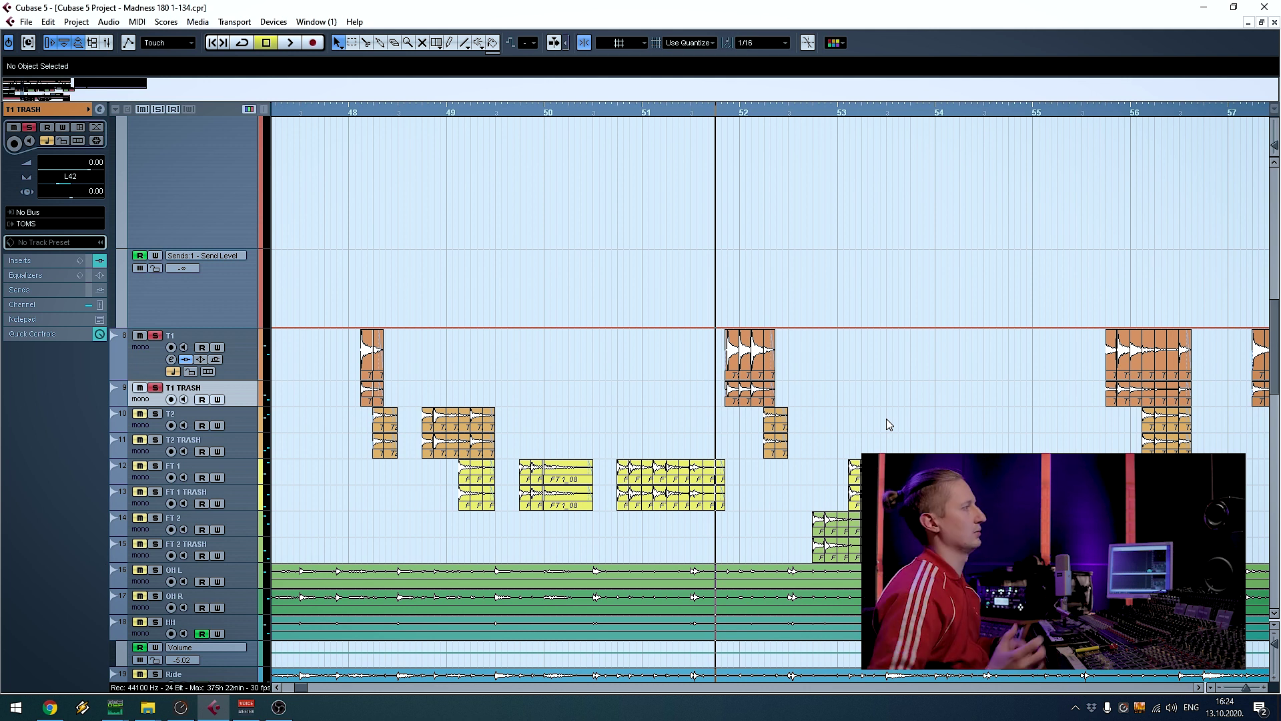
Clear the solos on T1 and T1 TRASH and select T2 together with T2 TRASH
{"action": "left_click", "coordinate": [159, 388]}
{"action": "left_click", "coordinate": [200, 425]}
{"action": "left_click", "coordinate": [238, 439], "text": "shift"}
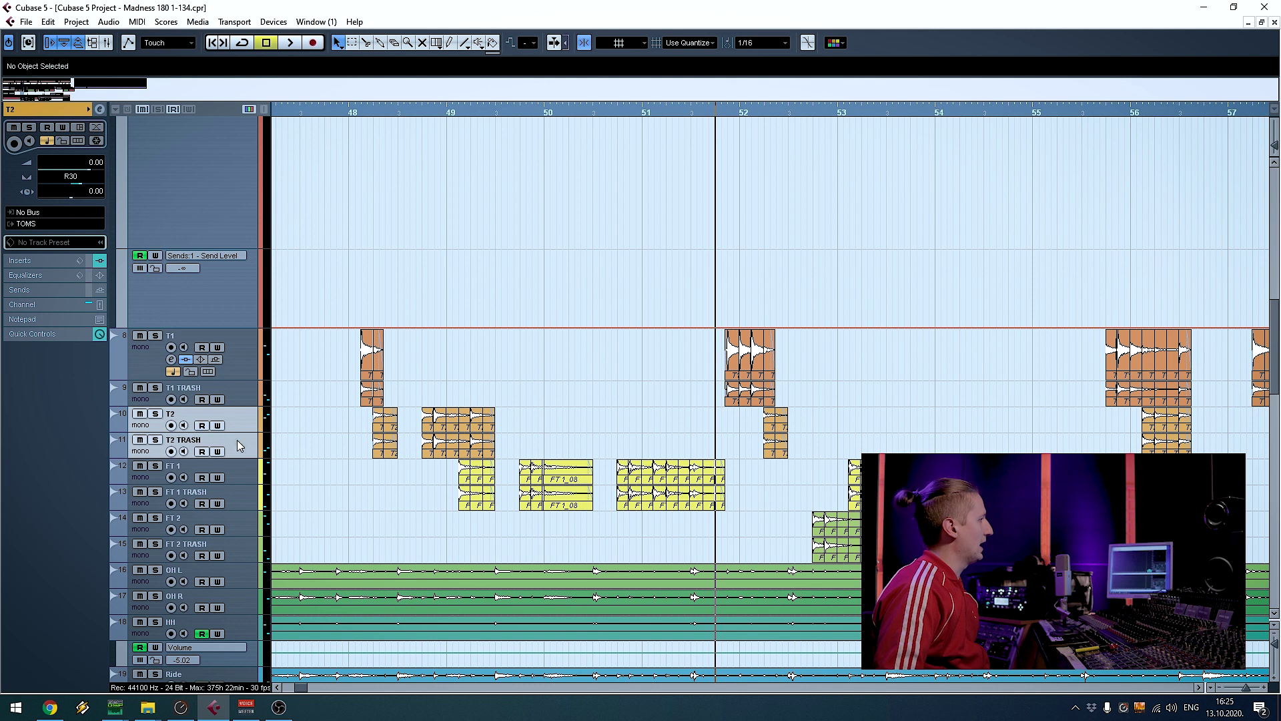
View T2's channel settings and its RBass Mono insert, and close both windows
{"action": "left_click", "coordinate": [172, 437]}
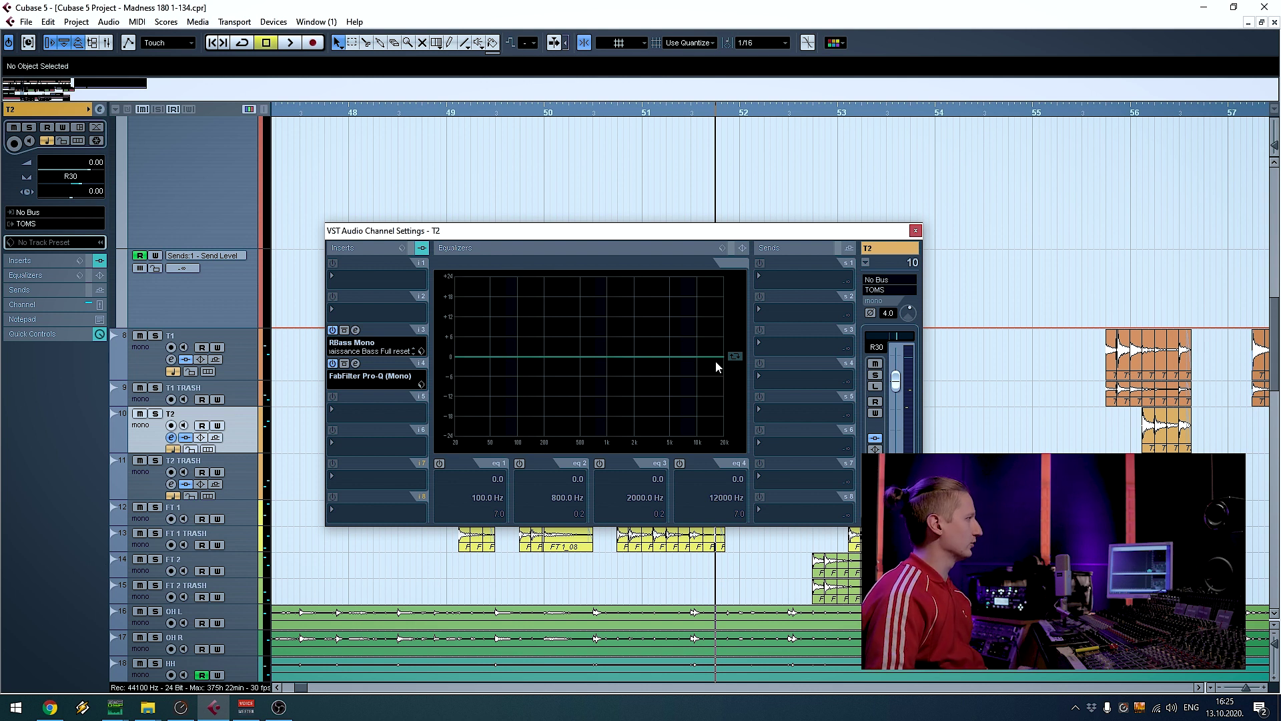
{"action": "left_click", "coordinate": [355, 329]}
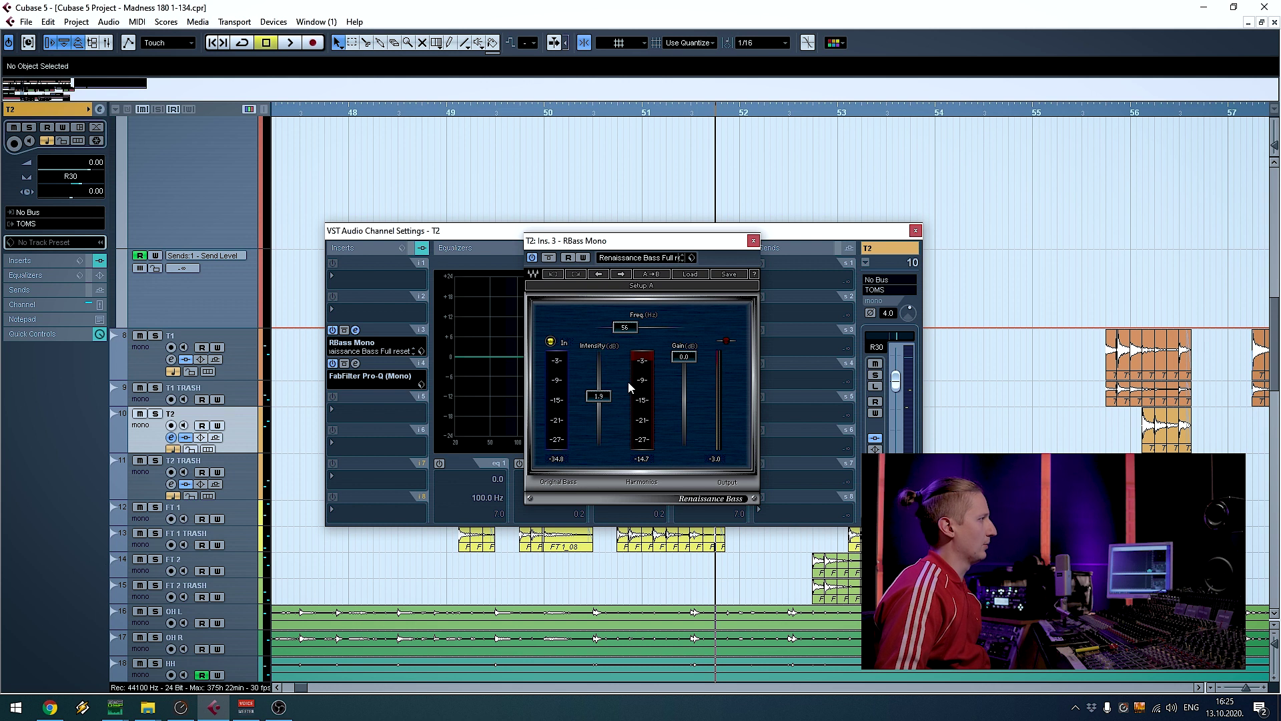
{"action": "left_click", "coordinate": [754, 241]}
{"action": "left_click", "coordinate": [916, 232]}
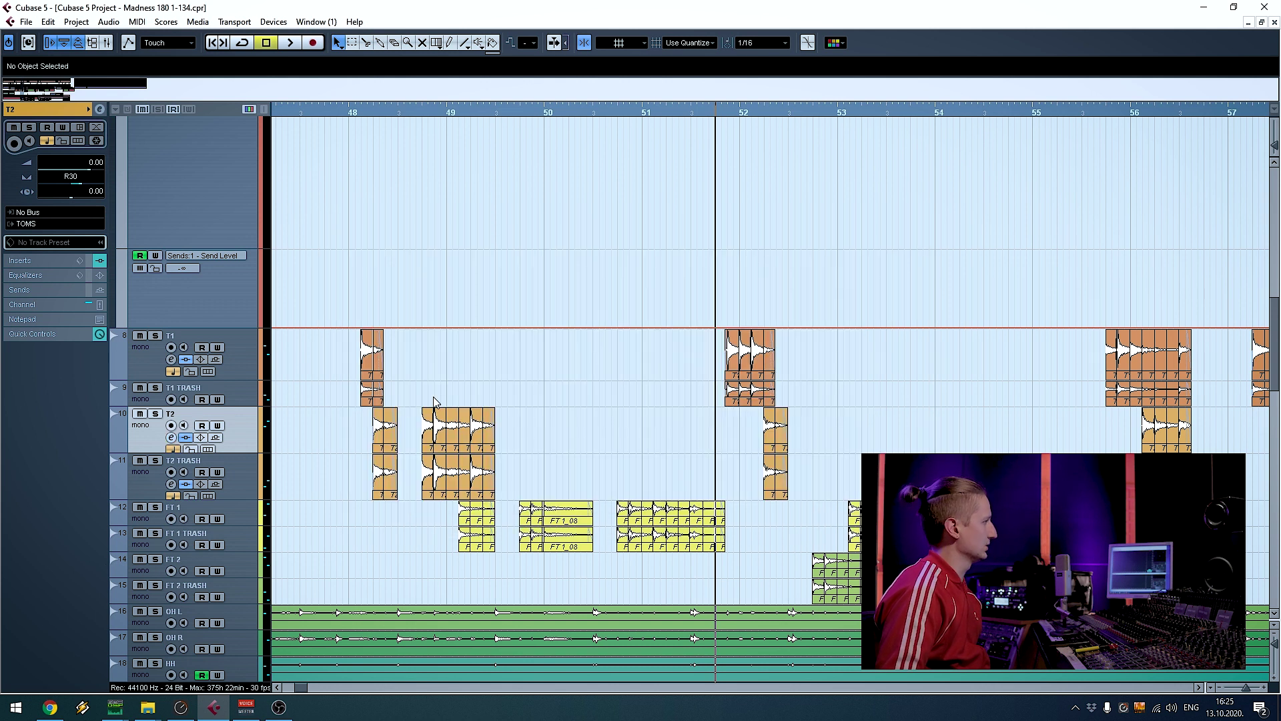
View T2 TRASH's C1 comp Mono insert and its FabFilter Pro-Q in slot 6, and close the plug-in and channel windows
{"action": "left_click", "coordinate": [194, 472]}
{"action": "left_click", "coordinate": [171, 485]}
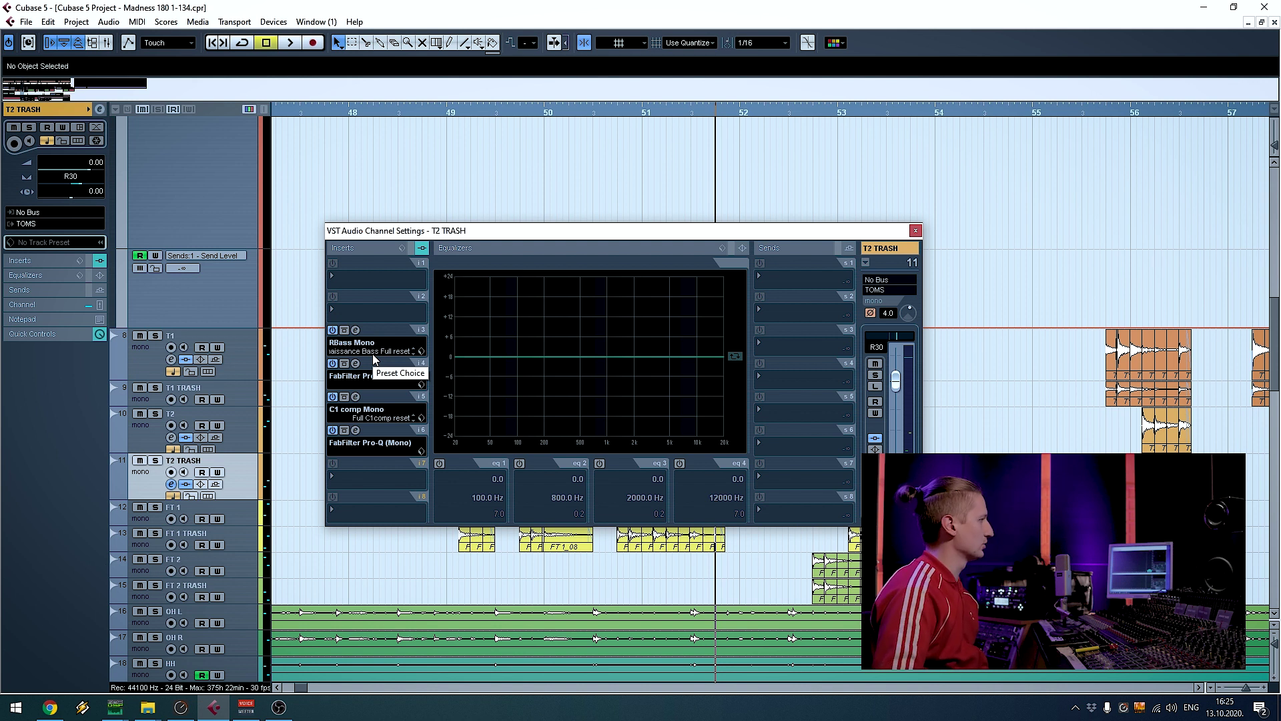
{"action": "left_click", "coordinate": [355, 397]}
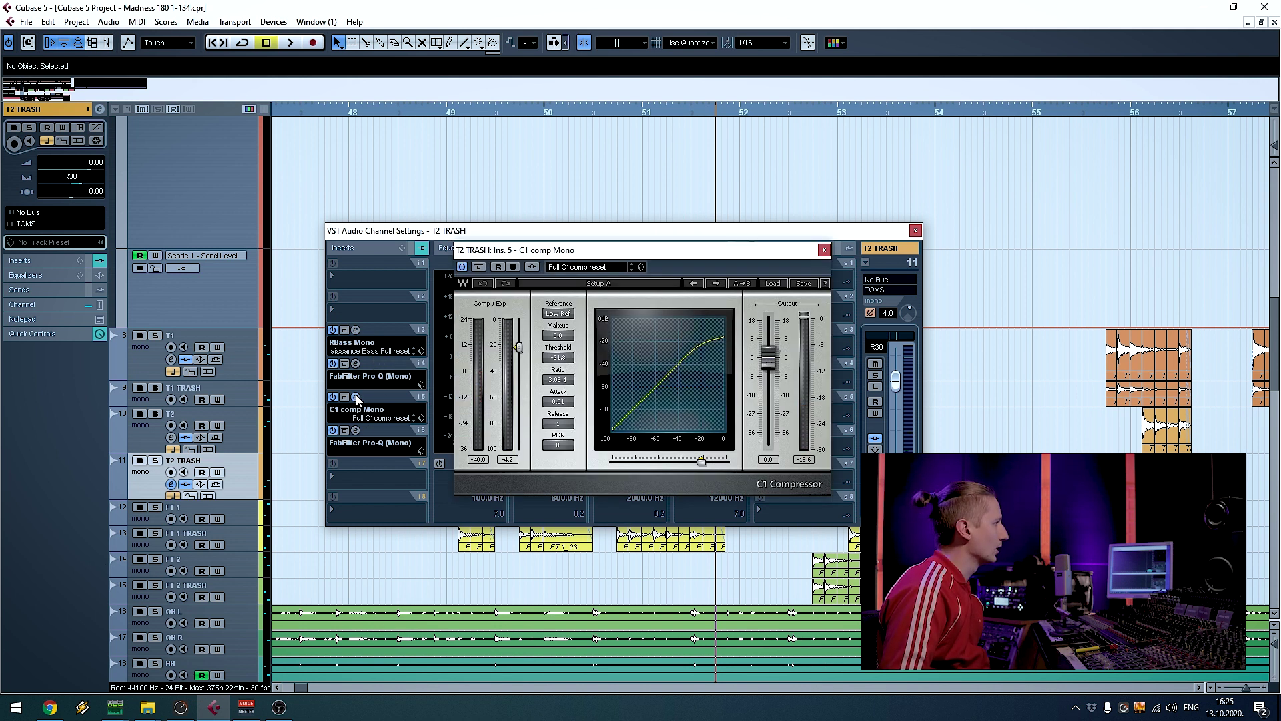
{"action": "left_click", "coordinate": [355, 397]}
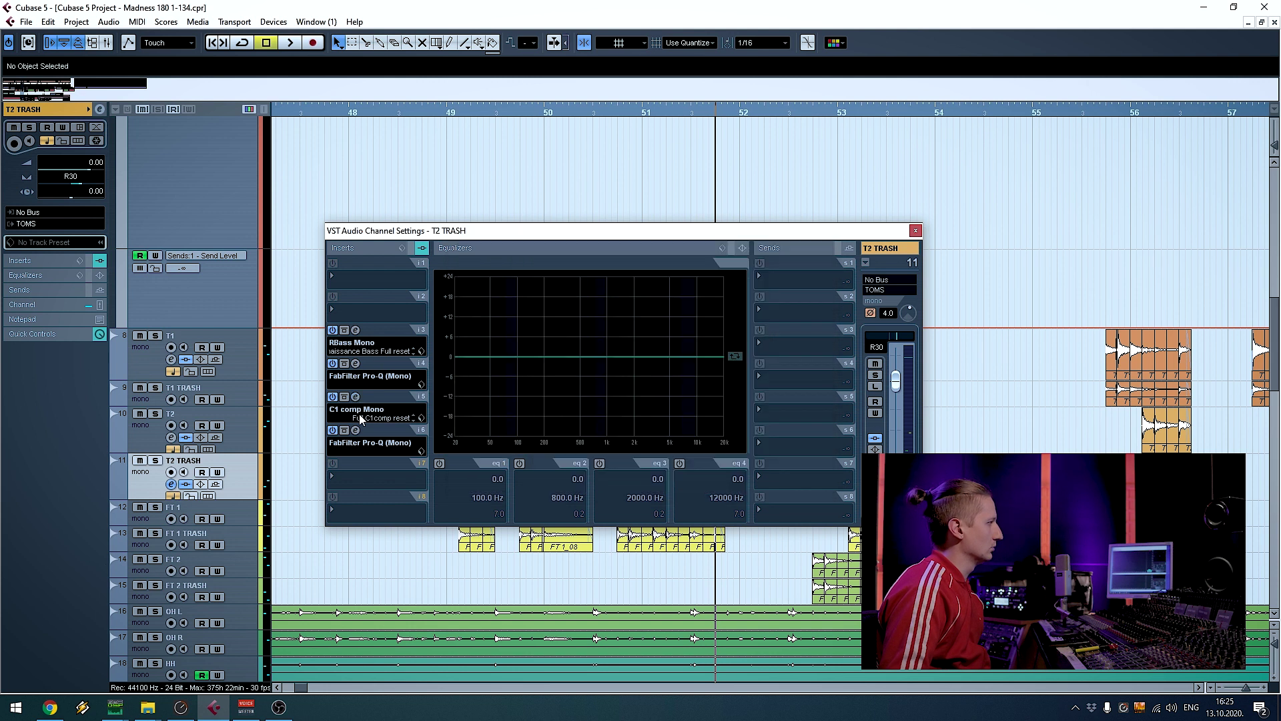
{"action": "left_click", "coordinate": [356, 430]}
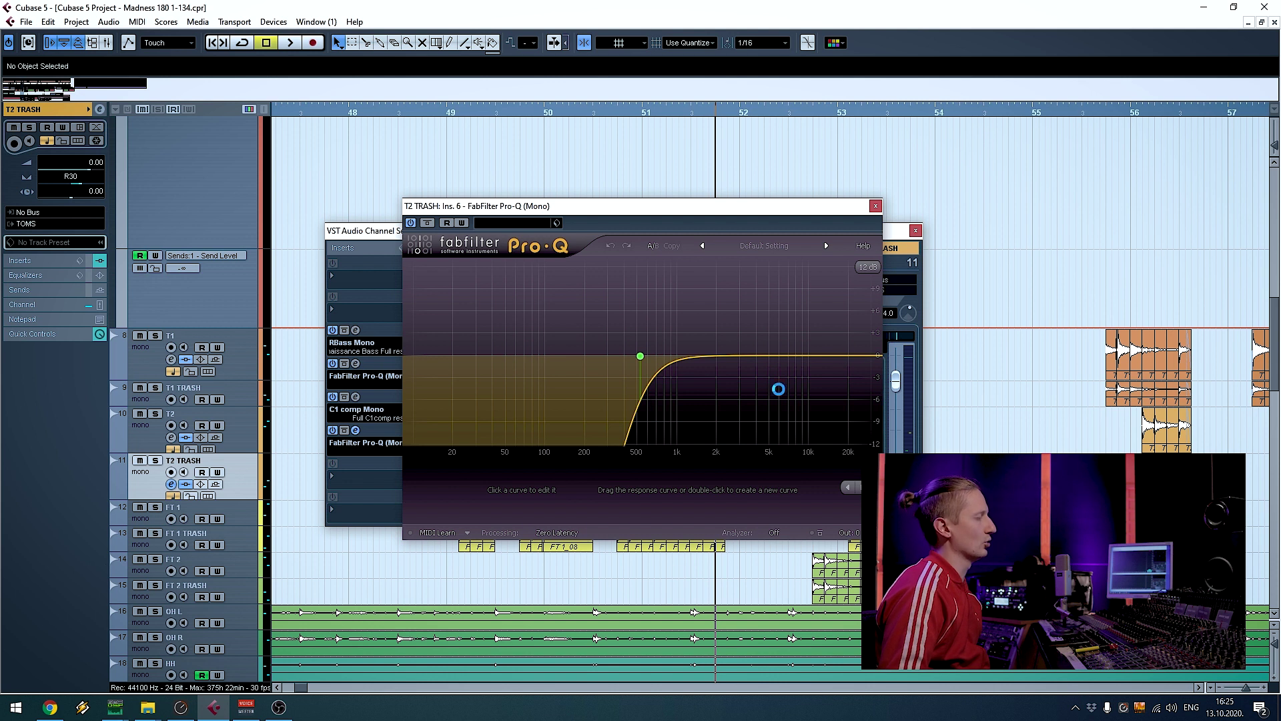
{"action": "left_click", "coordinate": [876, 206]}
{"action": "left_click", "coordinate": [916, 230]}
Solo FT 1 together with FT 1 TRASH and play them from about bar 50
{"action": "scroll", "coordinate": [233, 537], "scroll_direction": "down", "scroll_amount": 3}
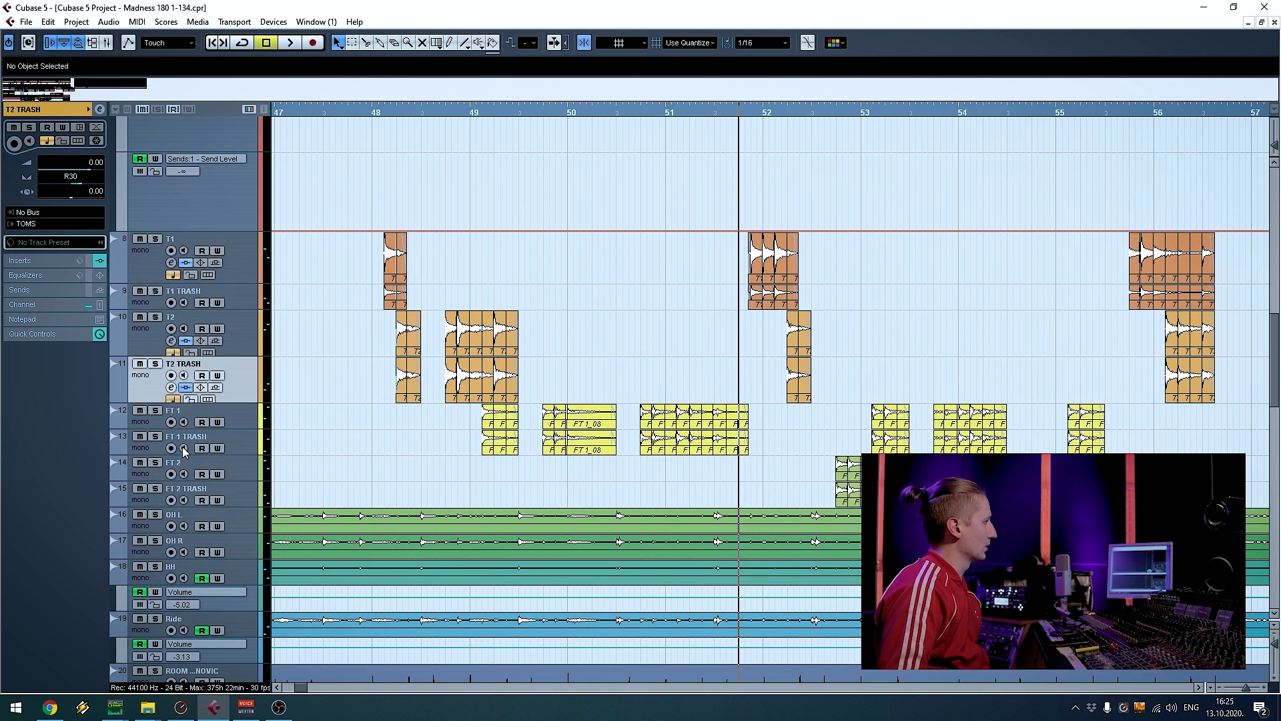
{"action": "left_click", "coordinate": [632, 134]}
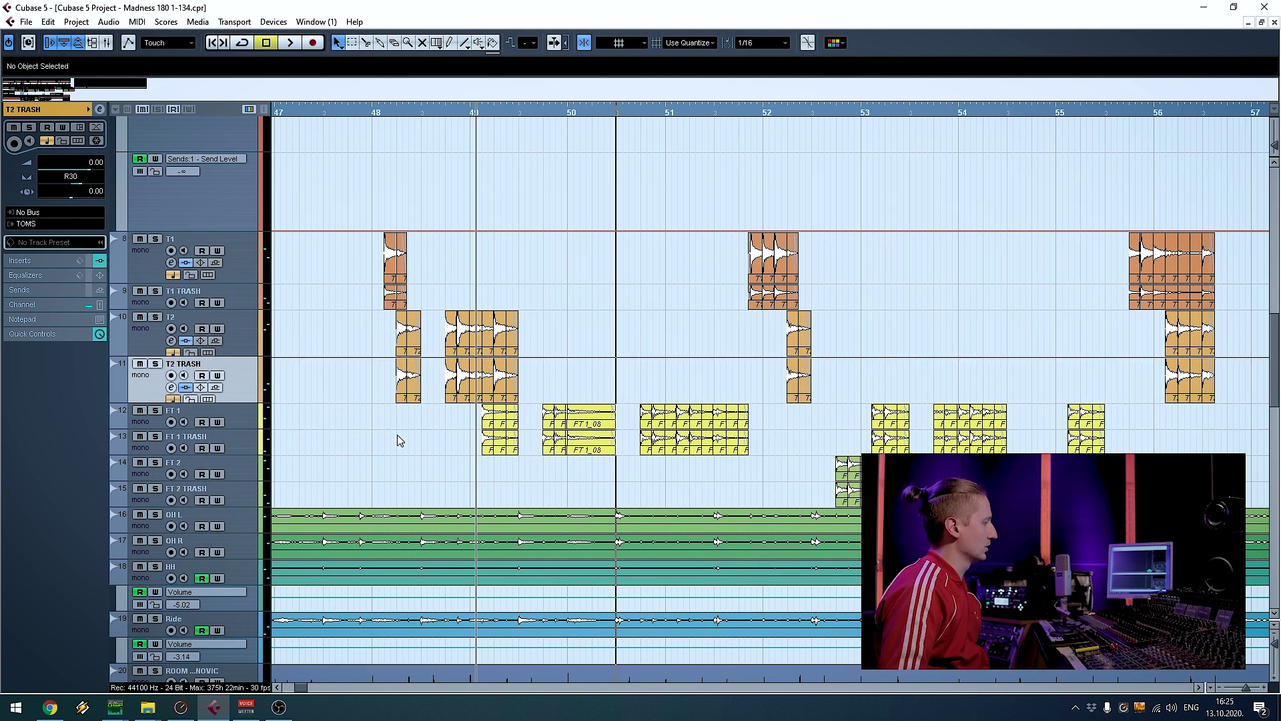
{"action": "left_click", "coordinate": [250, 415]}
{"action": "left_click", "coordinate": [250, 442], "text": "shift"}
{"action": "key", "text": "s"}
{"action": "key", "text": "space"}
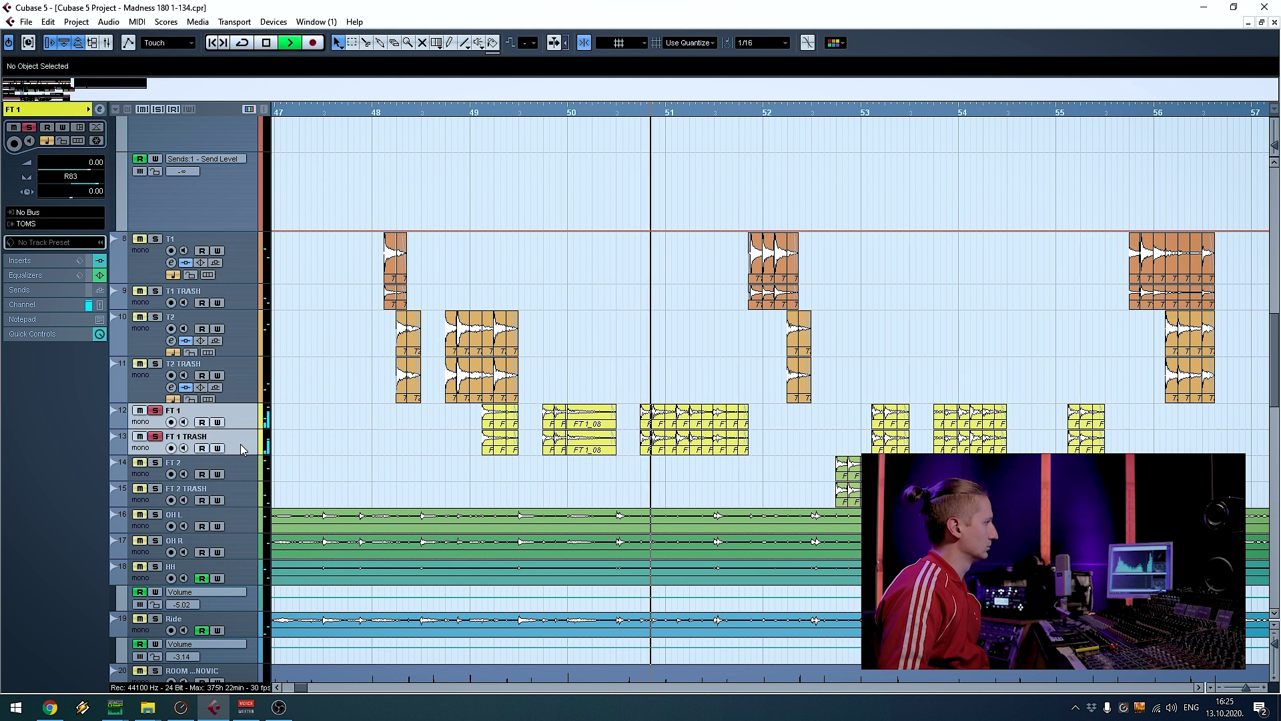
Clear the solos on FT 1 and FT 1 TRASH and play the same passage in the full mix
{"action": "key", "text": "space"}
{"action": "key", "text": "s"}
{"action": "key", "text": "space"}
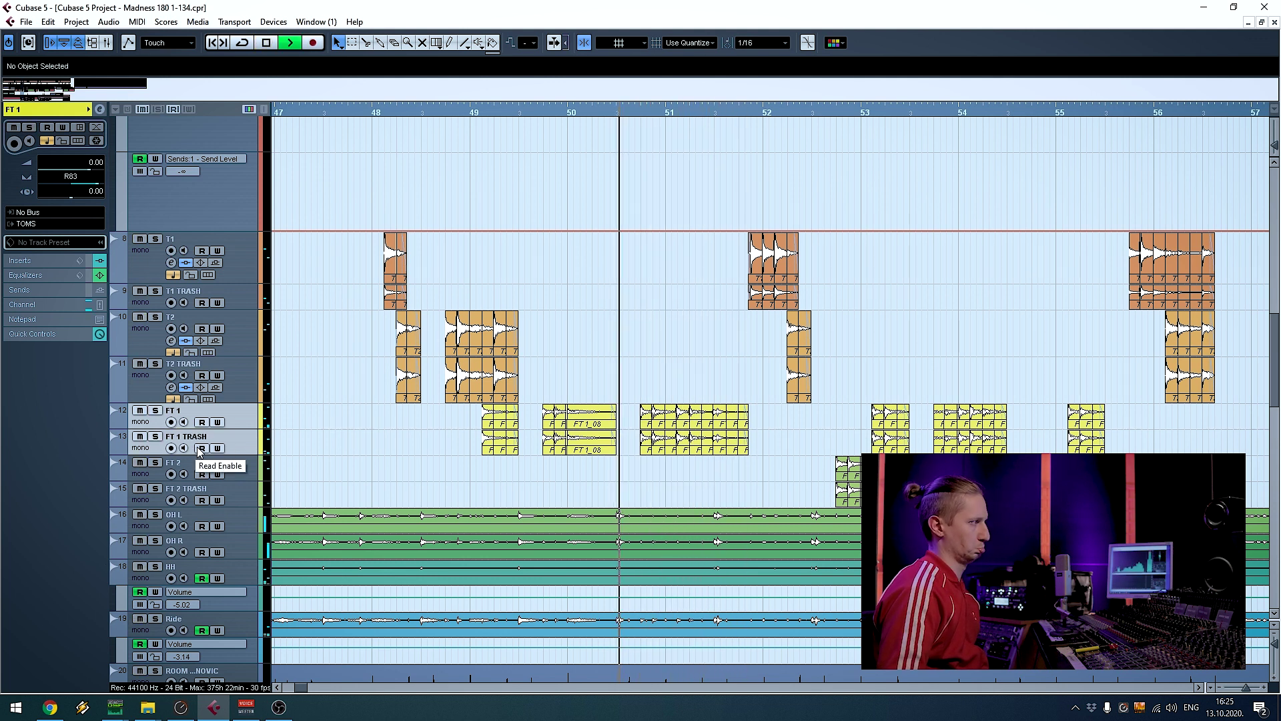
Restart playback with only FT 1 soloed to hear the floor tom without its trash layer
{"action": "key", "text": "space"}
{"action": "left_click", "coordinate": [155, 411]}
{"action": "key", "text": "space"}
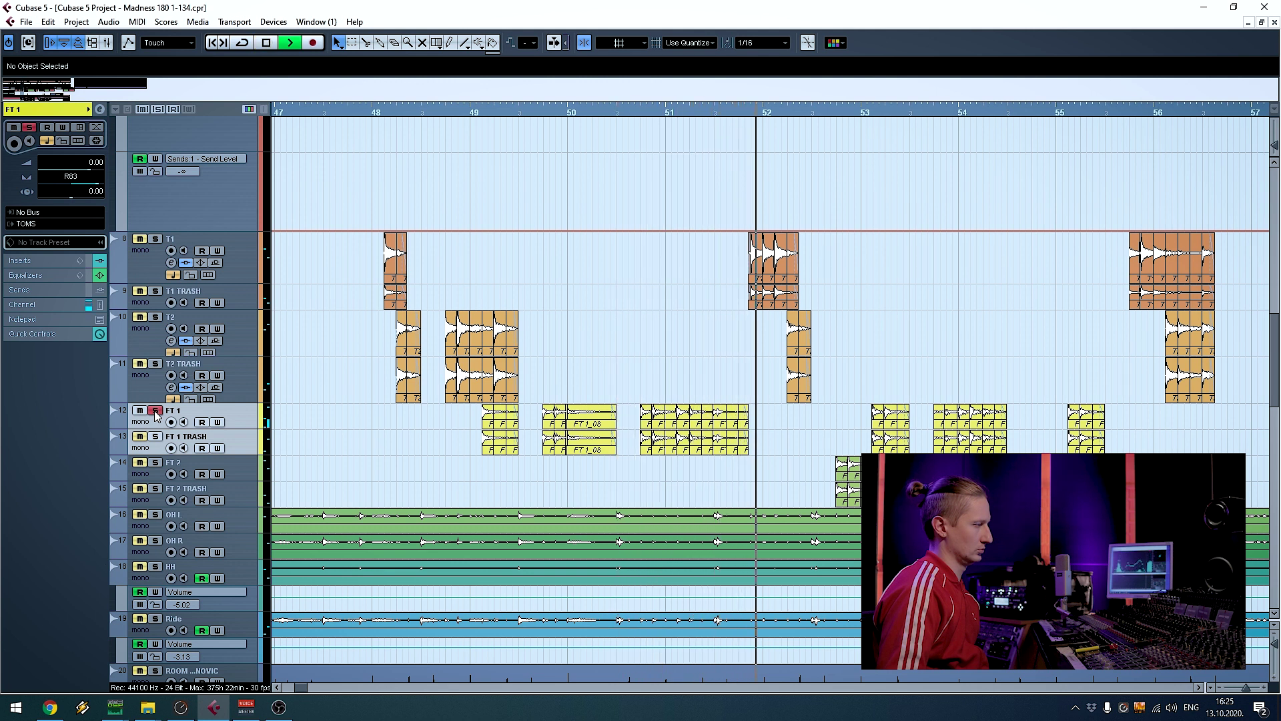
Add FT 1 TRASH to the solo, listen to it with FT 1, and stop playback with the solos cleared
{"action": "key", "text": "space"}
{"action": "left_click", "coordinate": [155, 437]}
{"action": "key", "text": "space"}
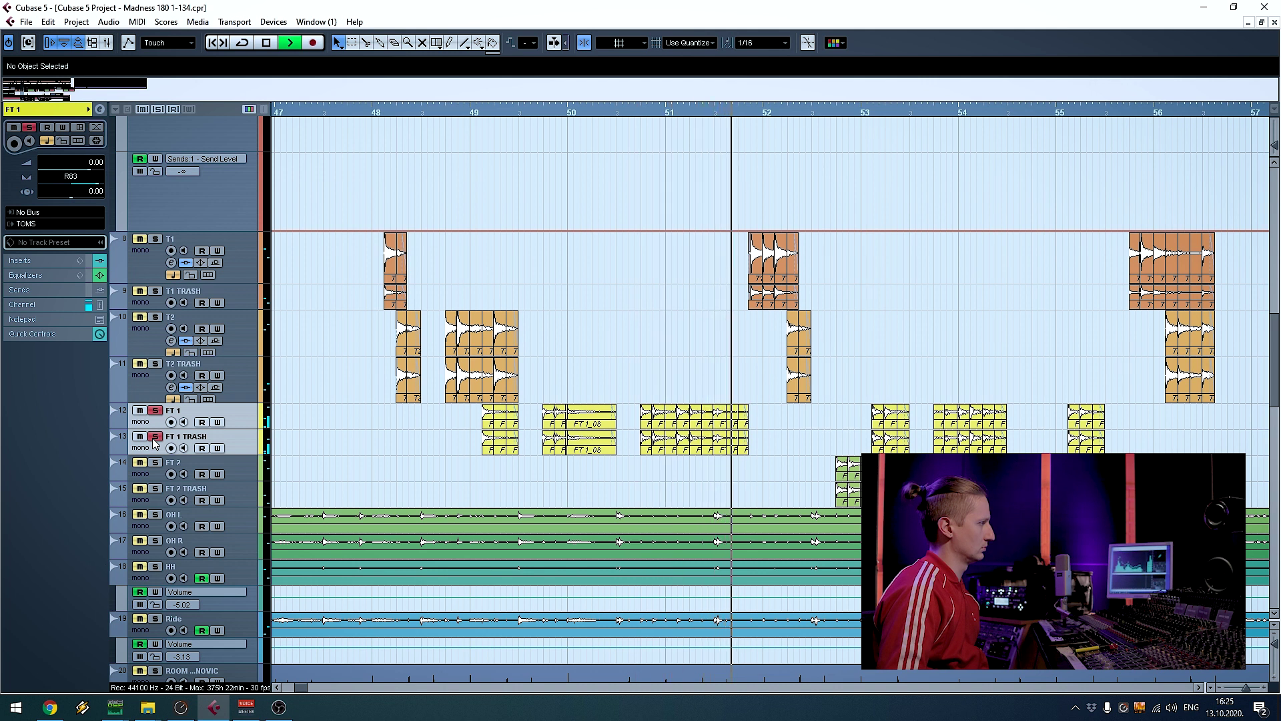
{"action": "key", "text": "space"}
{"action": "left_click", "coordinate": [155, 436]}
{"action": "left_click", "coordinate": [191, 440]}
{"action": "key", "text": "g"}
{"action": "key", "text": "g"}
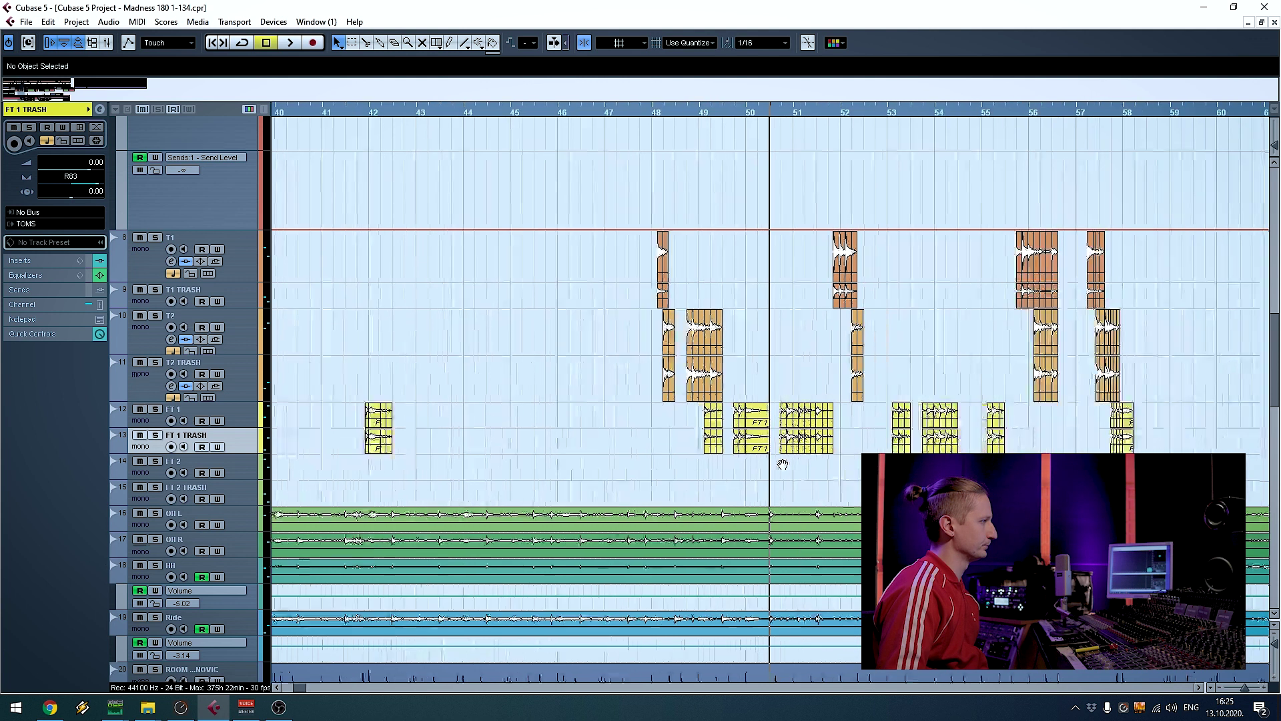
Solo FT 2 and FT 2 TRASH, listen to them from about bar 52, and stop playback with the solos cleared
{"action": "scroll", "coordinate": [783, 464], "scroll_direction": "down", "scroll_amount": 2}
{"action": "scroll", "coordinate": [734, 333], "scroll_direction": "right", "scroll_amount": 3}
{"action": "left_click", "coordinate": [578, 114]}
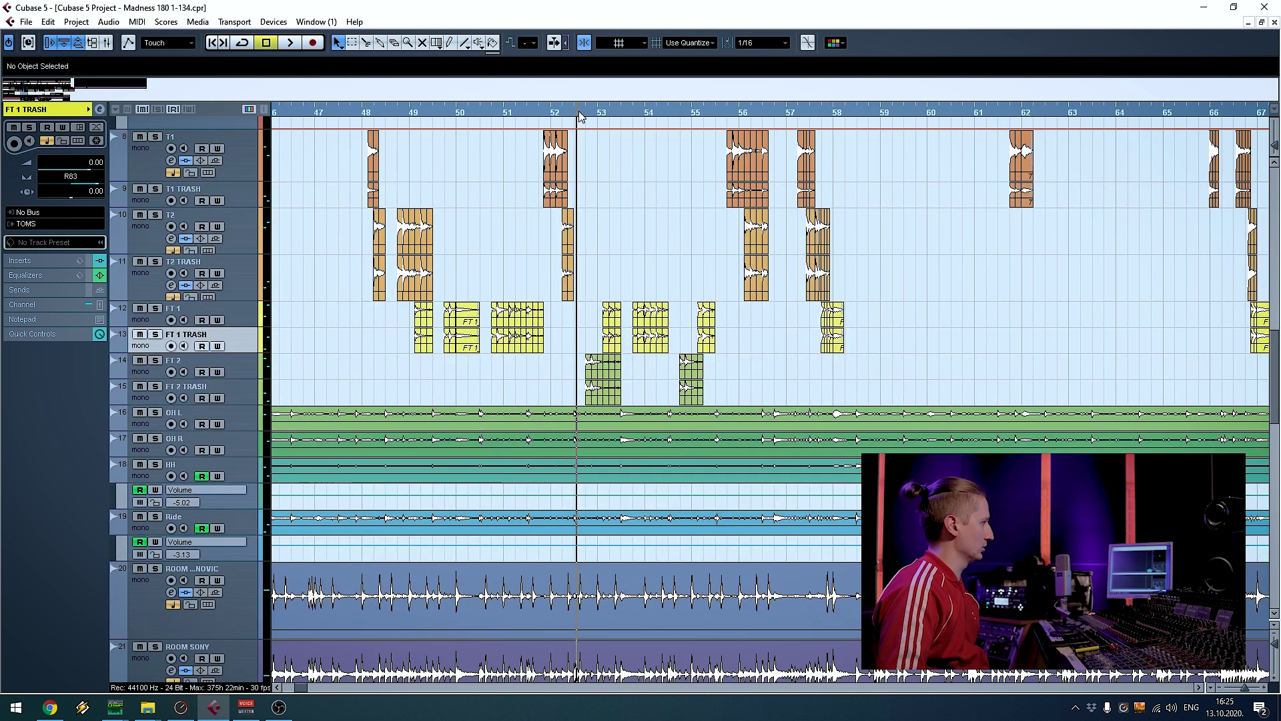
{"action": "left_click", "coordinate": [254, 368]}
{"action": "left_click", "coordinate": [254, 397], "text": "shift"}
{"action": "key", "text": "space"}
{"action": "key", "text": "s"}
{"action": "key", "text": "space"}
{"action": "key", "text": "space"}
{"action": "key", "text": "space"}
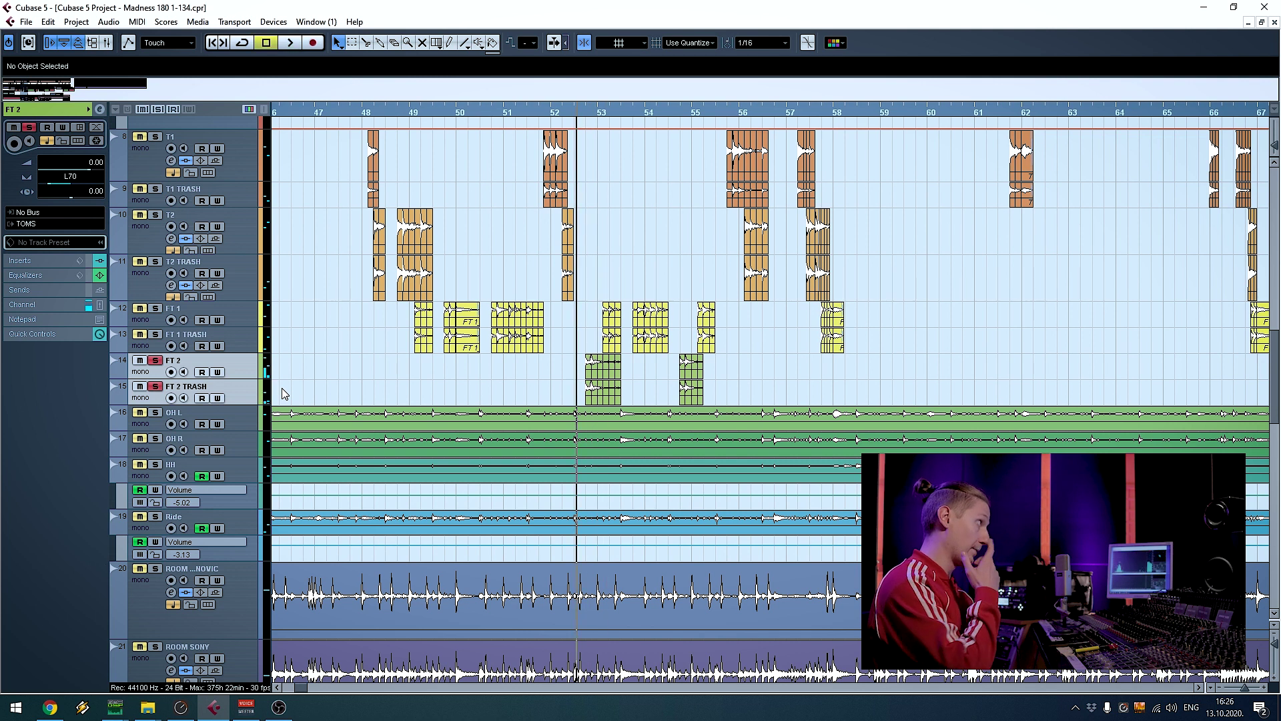
{"action": "key", "text": "s"}
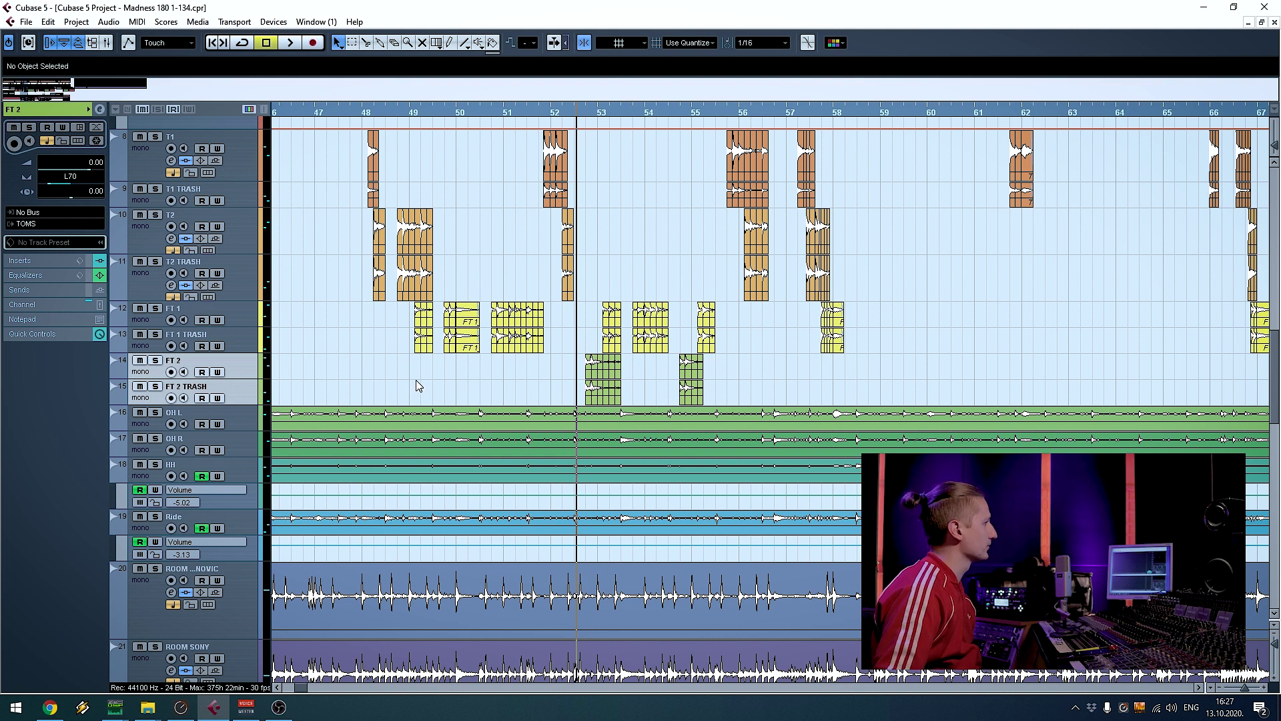
Solo the OH L and OH R overhead tracks and listen to them across the song
{"action": "scroll", "coordinate": [418, 385], "scroll_direction": "left", "scroll_amount": 3}
{"action": "left_click", "coordinate": [257, 419]}
{"action": "left_click", "coordinate": [252, 443], "text": "shift"}
{"action": "key", "text": "s"}
{"action": "key", "text": "space"}
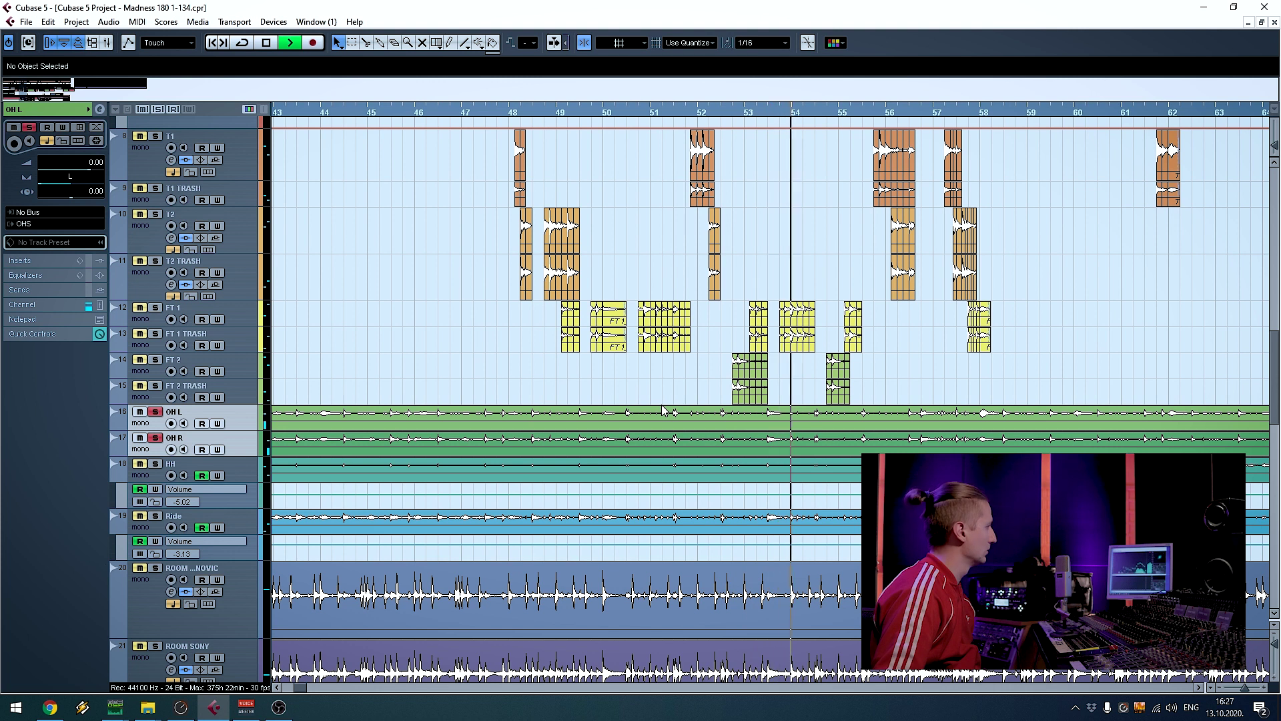
{"action": "key", "text": "g"}
{"action": "key", "text": "g"}
{"action": "key", "text": "g"}
{"action": "key", "text": "g"}
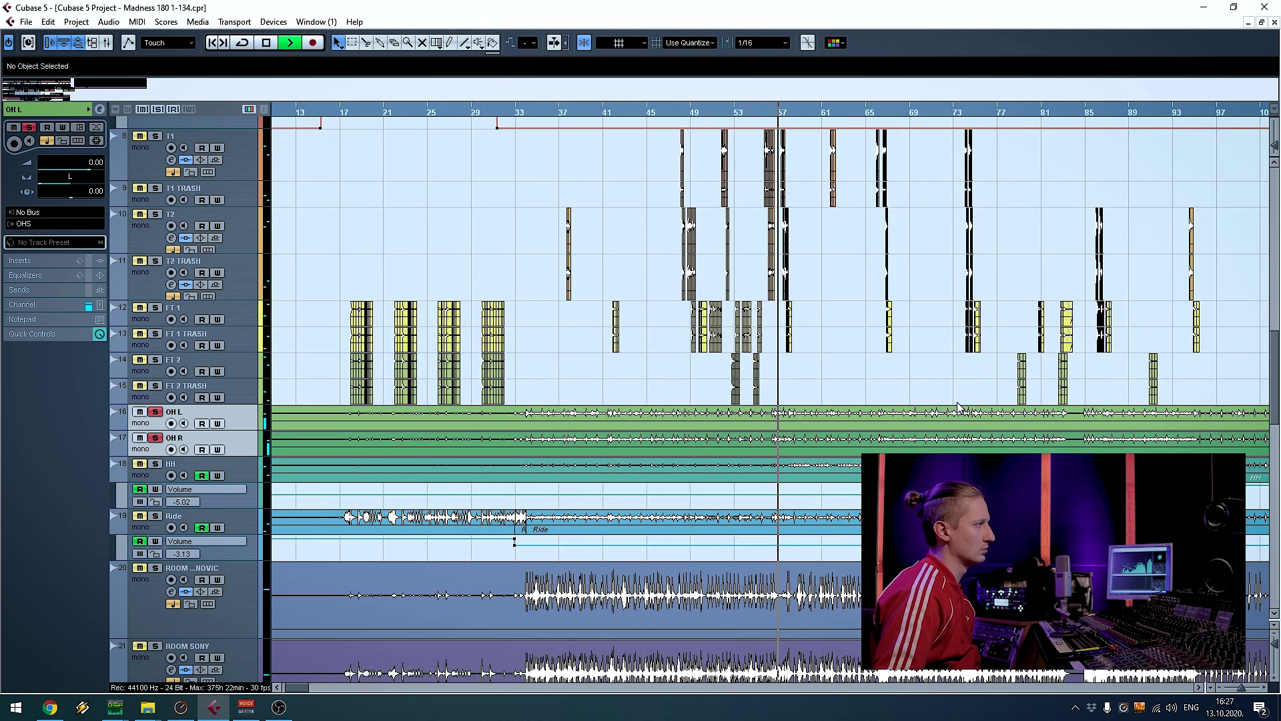
{"action": "key", "text": "g"}
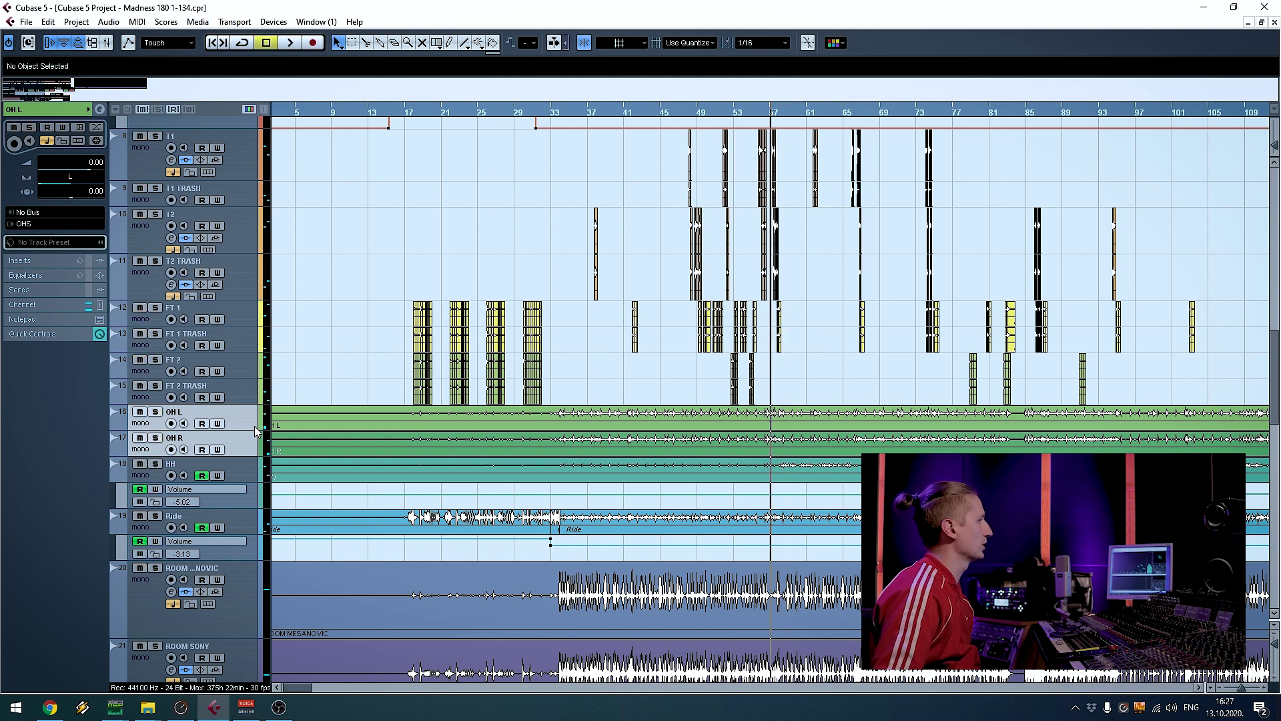
Solo the HH track, make it taller and listen to it, and stop playback with the solo cleared
{"action": "left_click", "coordinate": [245, 475]}
{"action": "scroll", "coordinate": [340, 418], "scroll_direction": "down", "scroll_amount": 3}
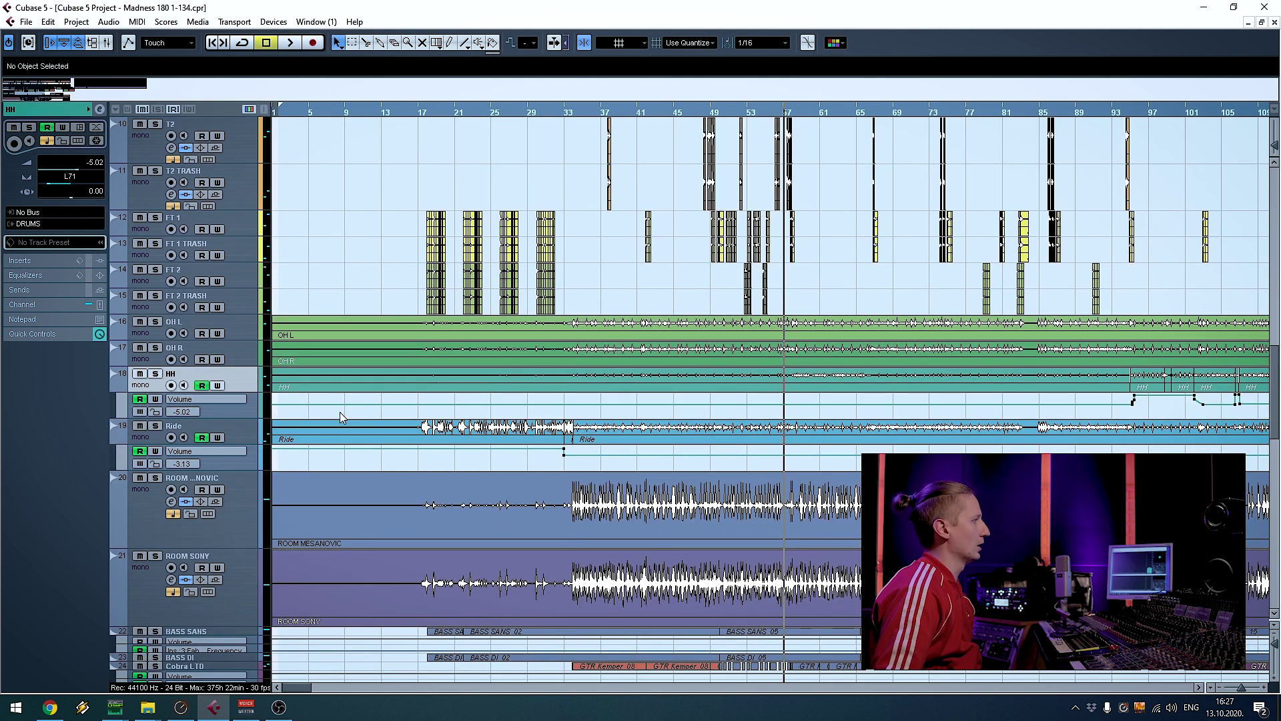
{"action": "left_click", "coordinate": [155, 373]}
{"action": "left_click_drag", "start_coordinate": [243, 392], "coordinate": [241, 421]}
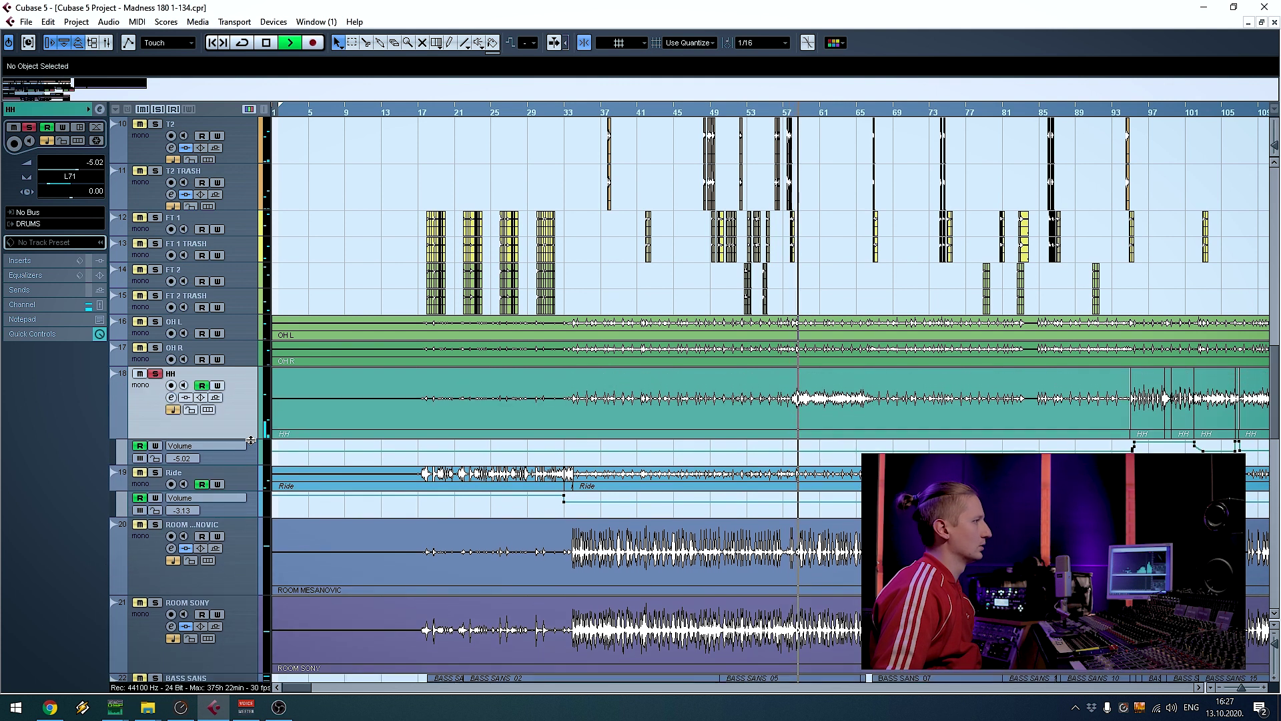
{"action": "key", "text": "space"}
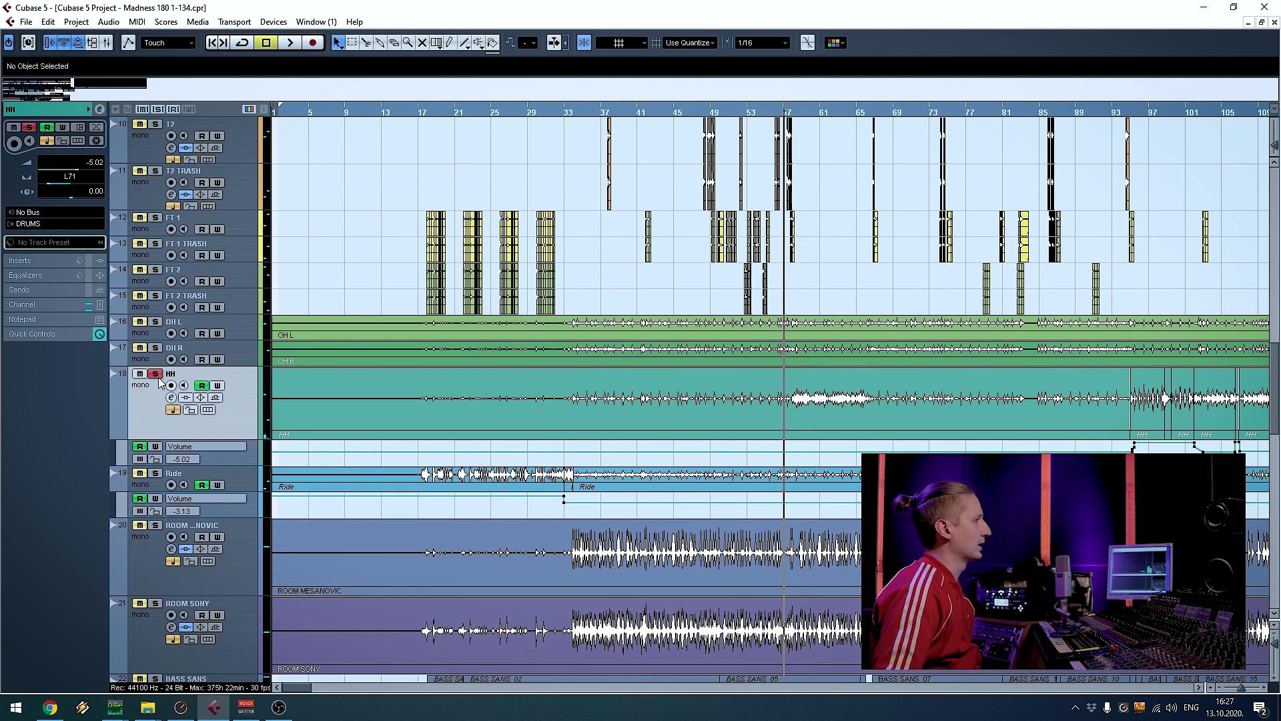
{"action": "left_click", "coordinate": [155, 374]}
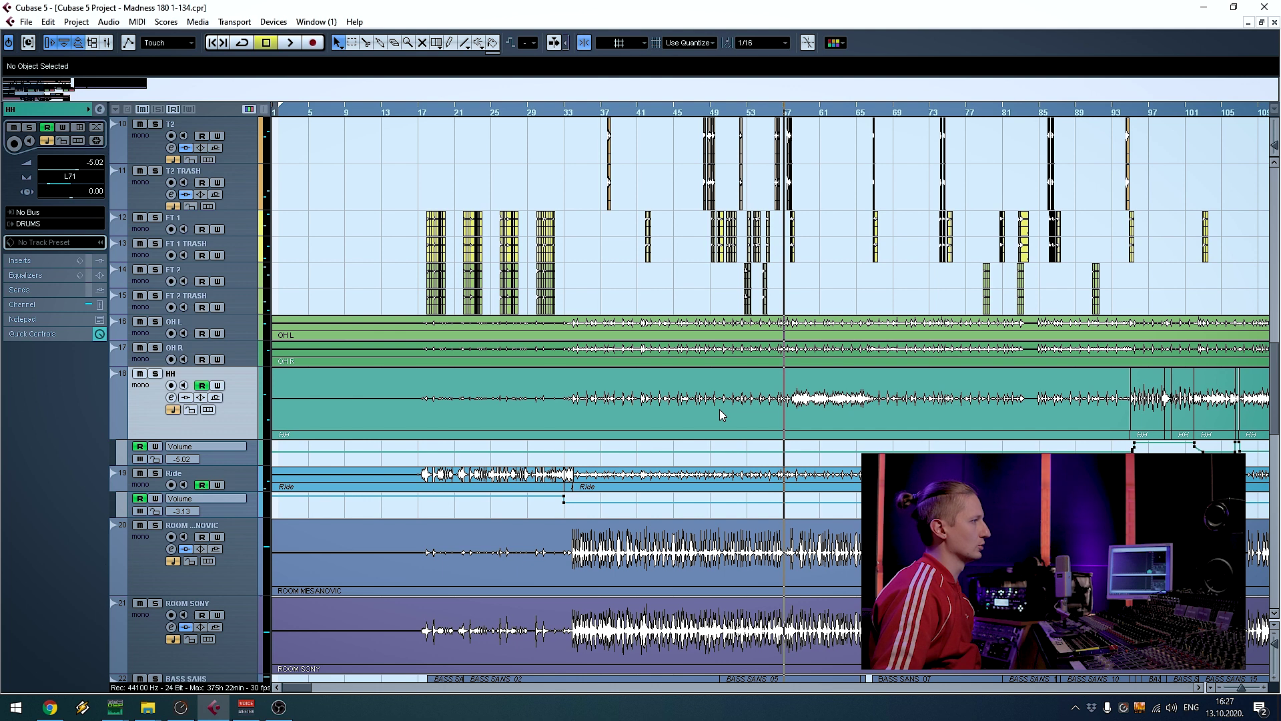
Show the whole song in the arrangement and enlarge the volume automation lane of the HH track
{"action": "scroll", "coordinate": [701, 331], "scroll_direction": "down", "scroll_amount": 2}
{"action": "key", "text": "g"}
{"action": "key", "text": "g"}
{"action": "key", "text": "g"}
{"action": "scroll", "coordinate": [784, 409], "scroll_direction": "up", "scroll_amount": 2}
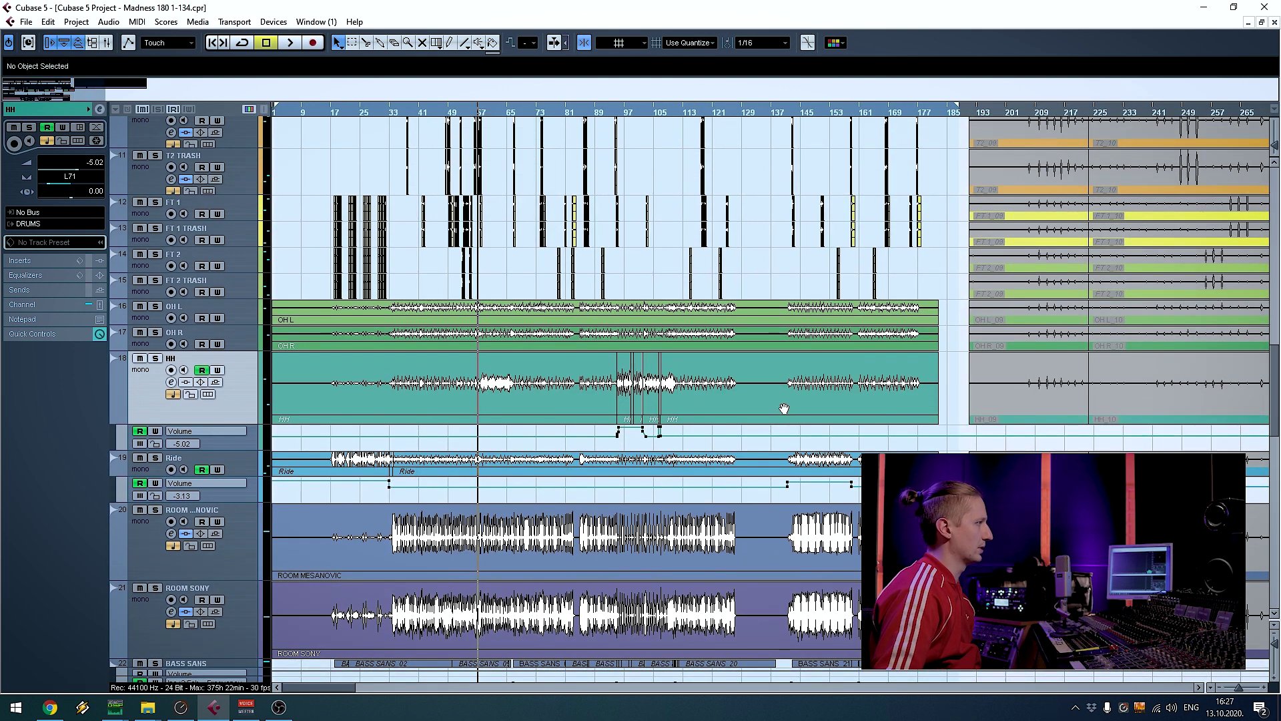
{"action": "left_click_drag", "start_coordinate": [239, 451], "coordinate": [245, 511]}
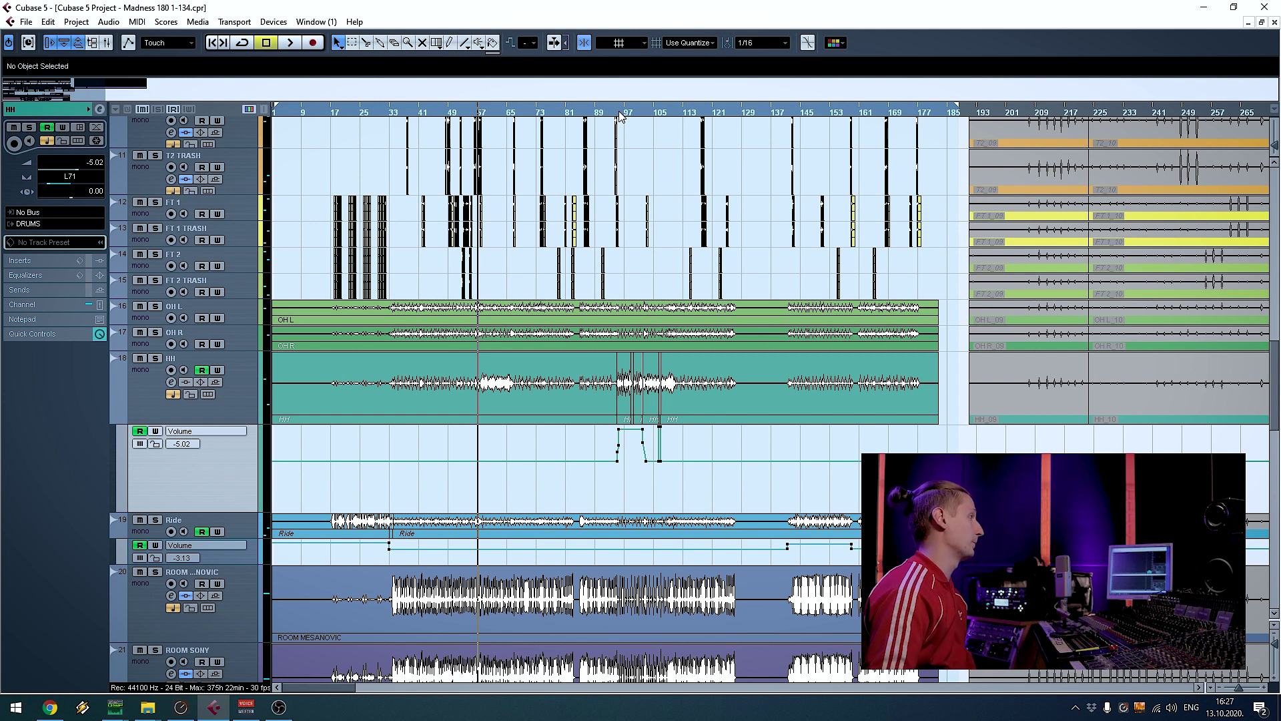
Play the song from about bar 95, examine the HH volume automation around bars 95 to 107, and stop playback
{"action": "left_click", "coordinate": [618, 111]}
{"action": "key", "text": "space"}
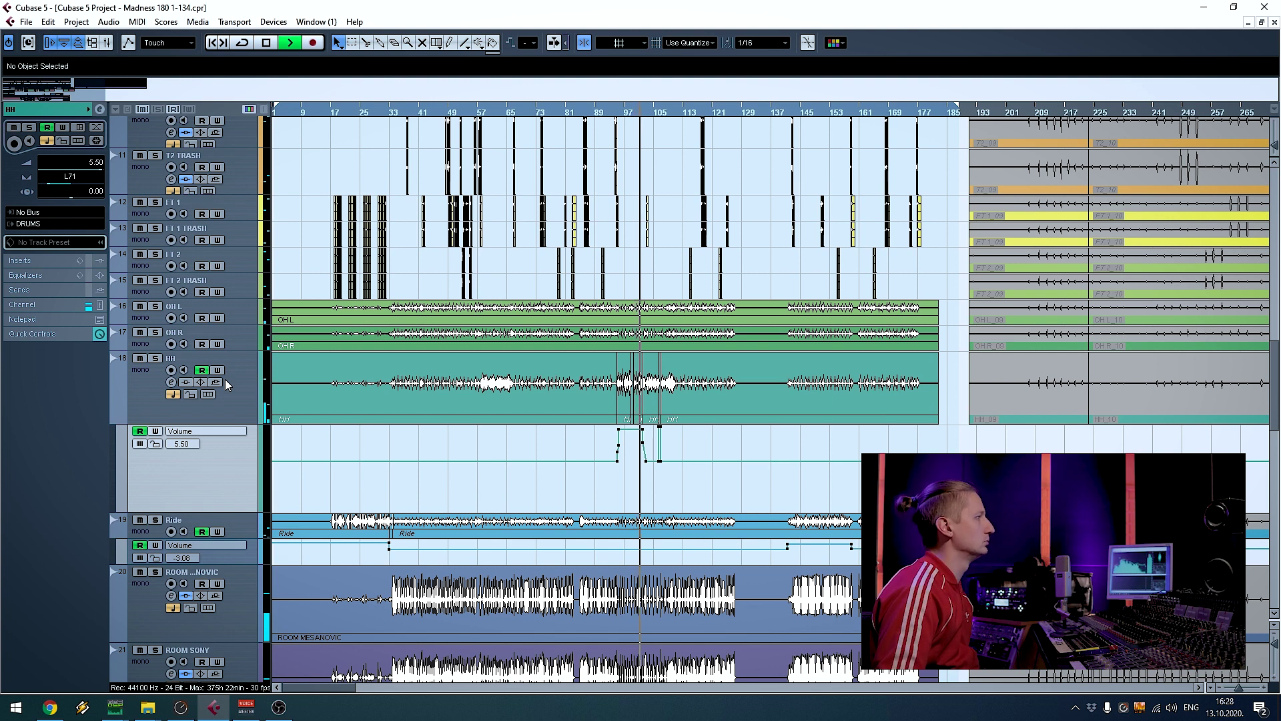
{"action": "key", "text": "h"}
{"action": "key", "text": "h"}
{"action": "key", "text": "h"}
{"action": "key", "text": "h"}
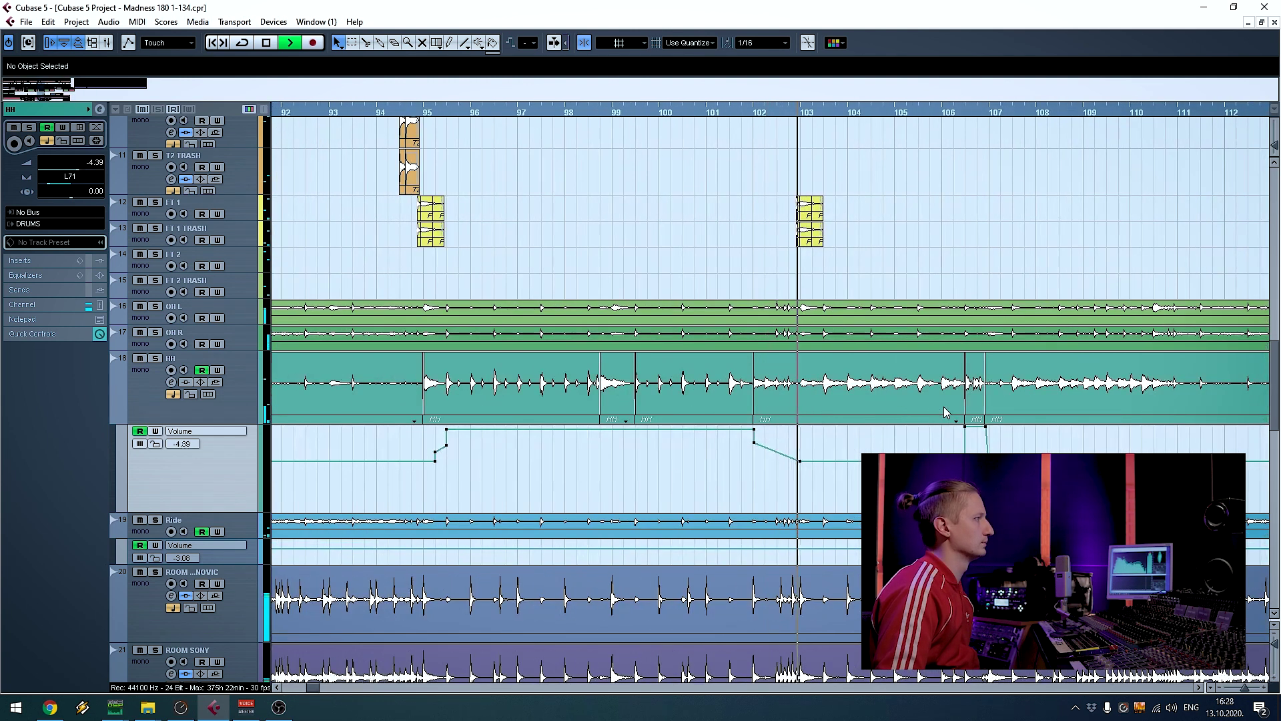
{"action": "key", "text": "g"}
{"action": "key", "text": "g"}
{"action": "key", "text": "g"}
{"action": "key", "text": "g"}
{"action": "key", "text": "g"}
{"action": "key", "text": "g"}
{"action": "key", "text": "g"}
{"action": "key", "text": "h"}
{"action": "key", "text": "h"}
{"action": "key", "text": "h"}
{"action": "key", "text": "h"}
{"action": "key", "text": "g"}
{"action": "key", "text": "g"}
{"action": "key", "text": "g"}
{"action": "key", "text": "g"}
{"action": "key", "text": "g"}
{"action": "key", "text": "space"}
Select the Ride track and make it taller to show its waveform over the whole song
{"action": "scroll", "coordinate": [706, 389], "scroll_direction": "down", "scroll_amount": 2}
{"action": "key", "text": "g"}
{"action": "key", "text": "g"}
{"action": "key", "text": "g"}
{"action": "key", "text": "g"}
{"action": "scroll", "coordinate": [481, 393], "scroll_direction": "down", "scroll_amount": 3}
{"action": "left_click", "coordinate": [246, 372]}
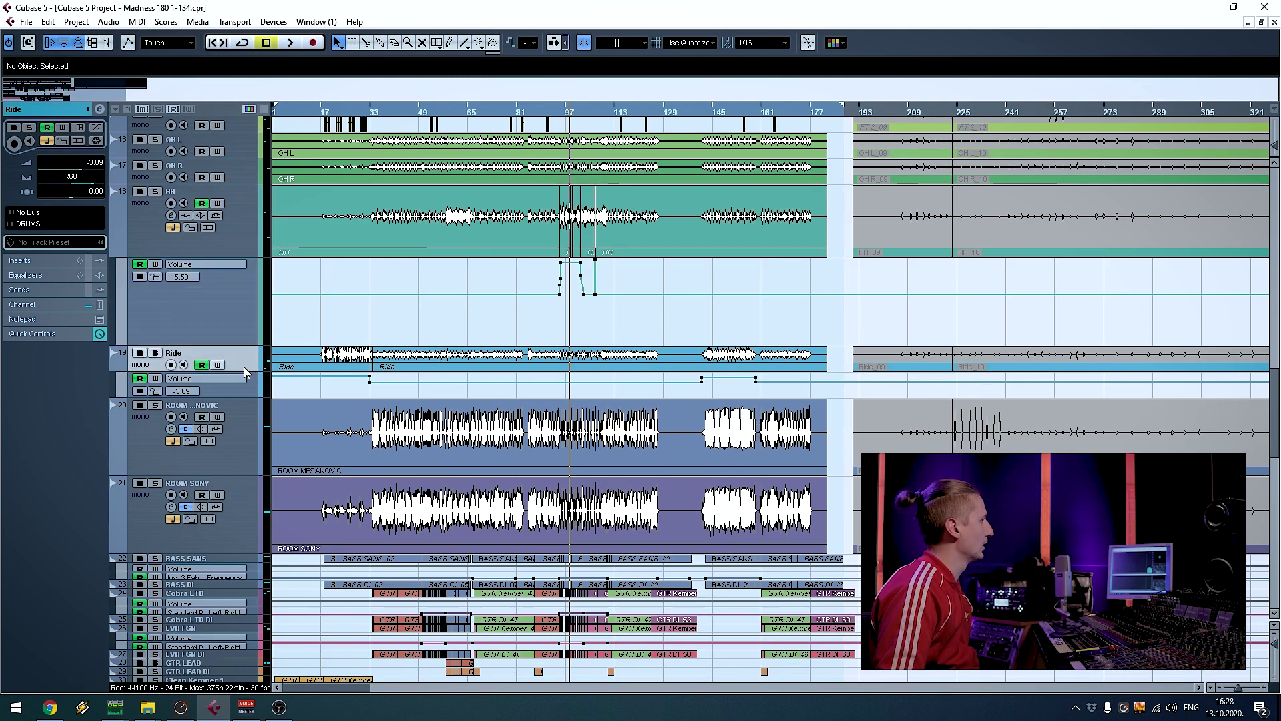
{"action": "left_click_drag", "start_coordinate": [243, 369], "coordinate": [242, 417]}
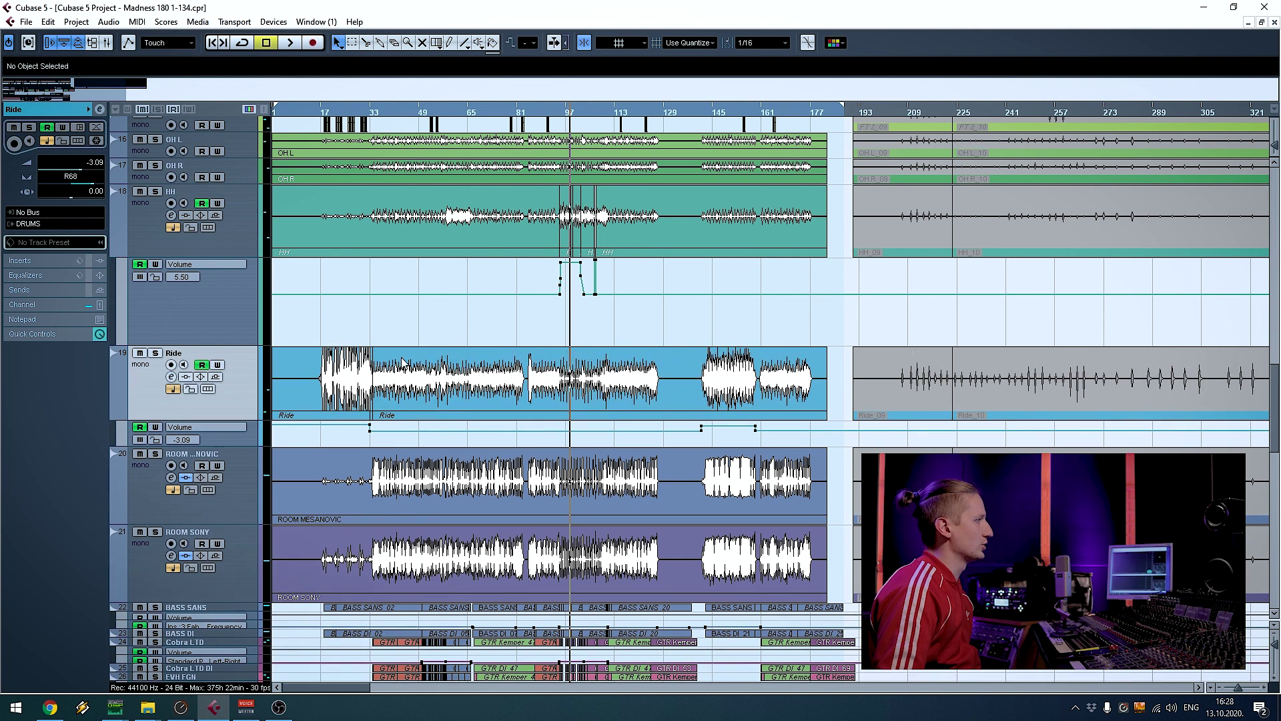
Solo the Ride track and listen to its intro part from about bar 20 and from about bar 26
{"action": "scroll", "coordinate": [769, 363], "scroll_direction": "down", "scroll_amount": 1}
{"action": "left_click", "coordinate": [331, 111]}
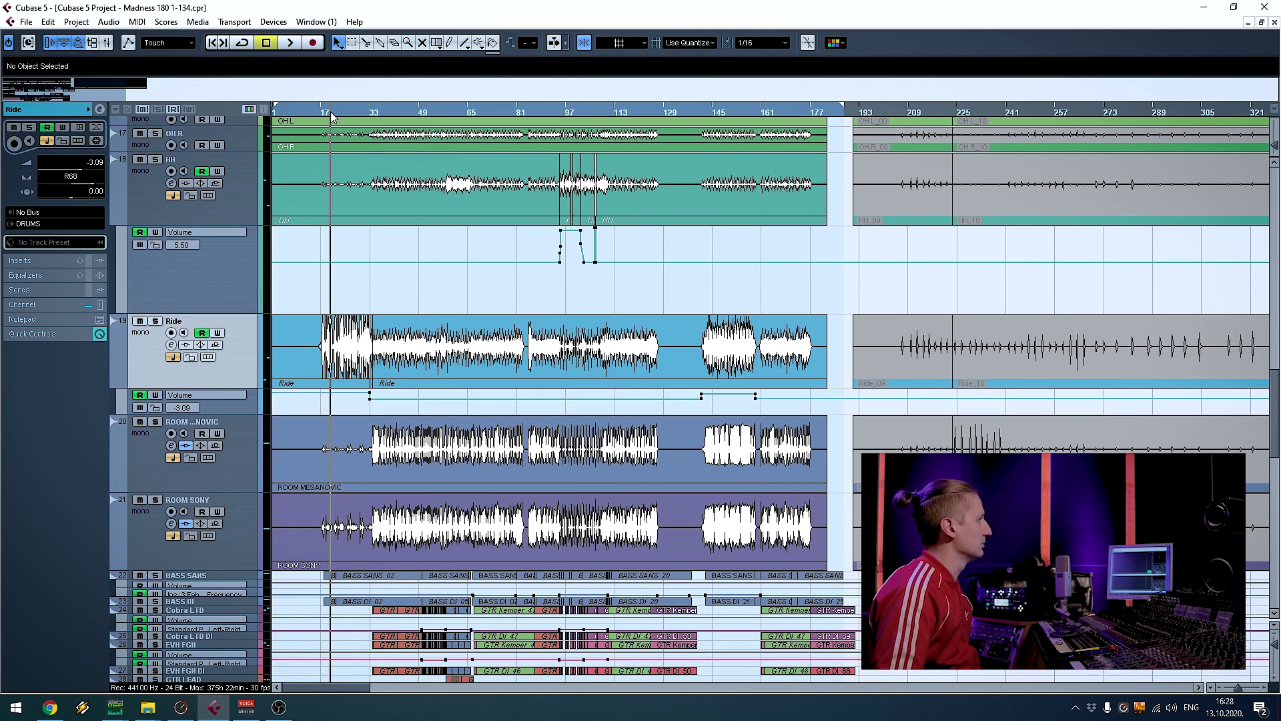
{"action": "key", "text": "h"}
{"action": "key", "text": "h"}
{"action": "key", "text": "h"}
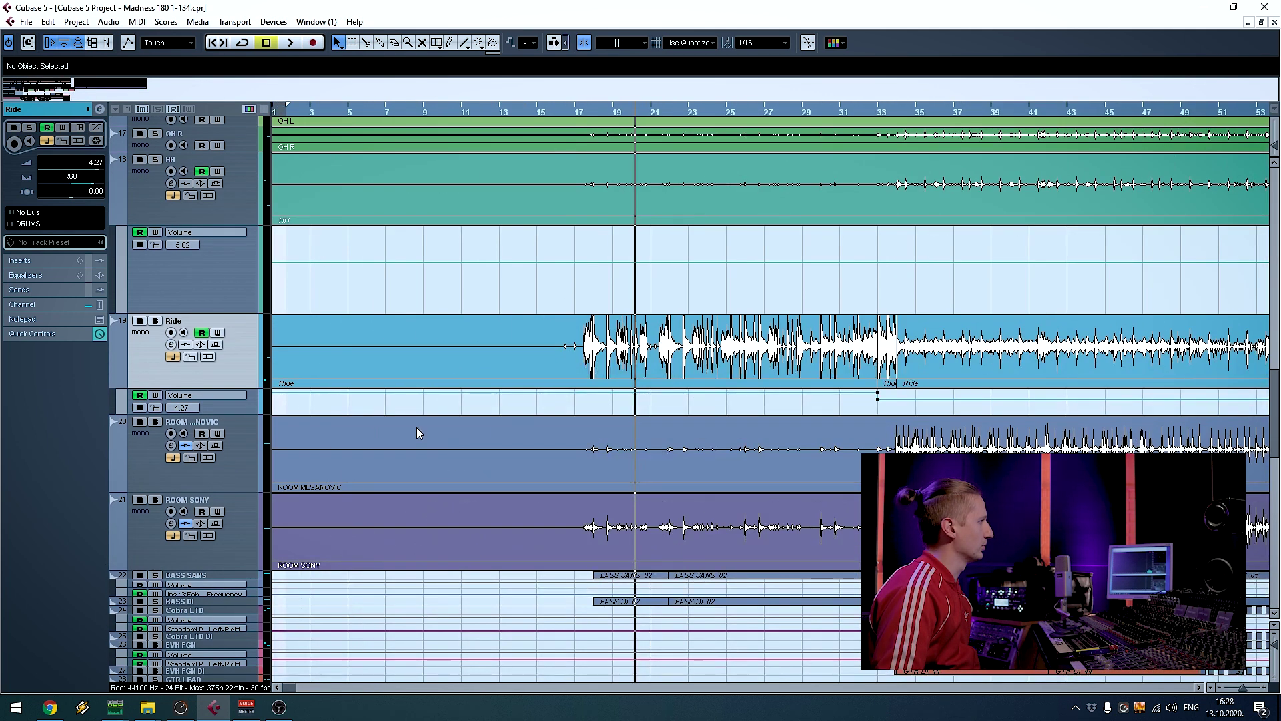
{"action": "key", "text": "space"}
{"action": "left_click", "coordinate": [156, 322]}
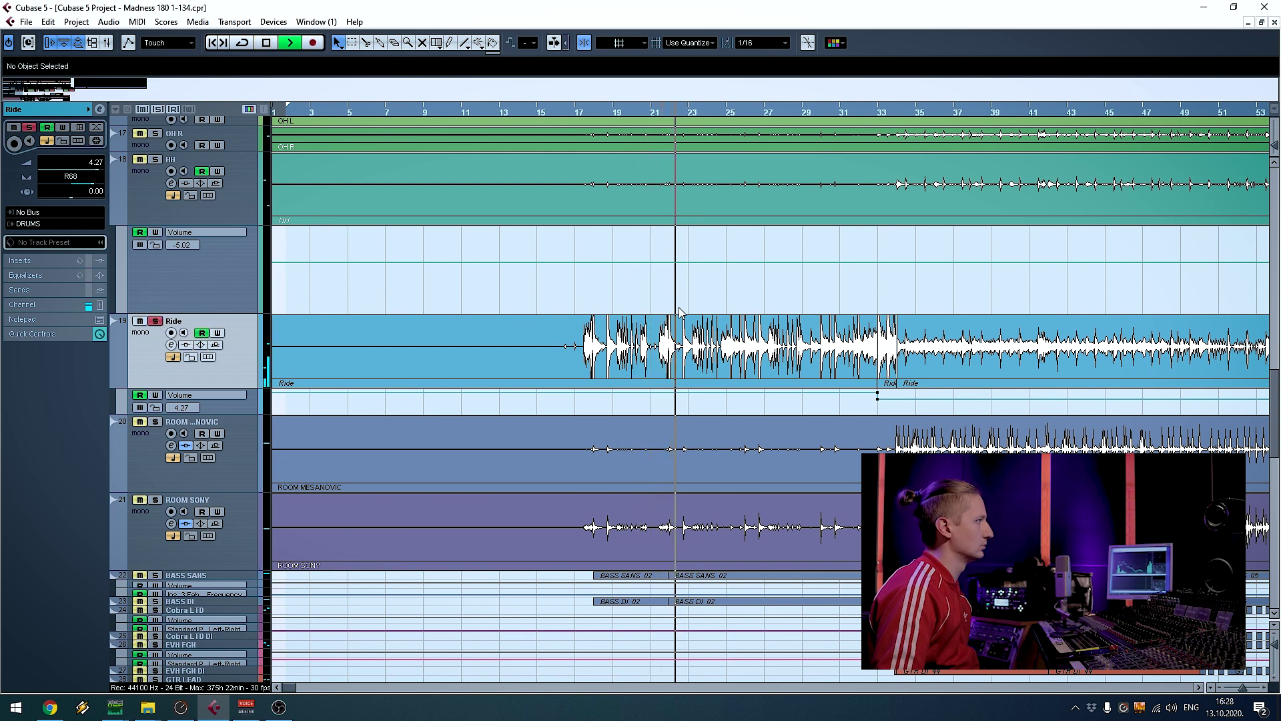
{"action": "left_click", "coordinate": [750, 111]}
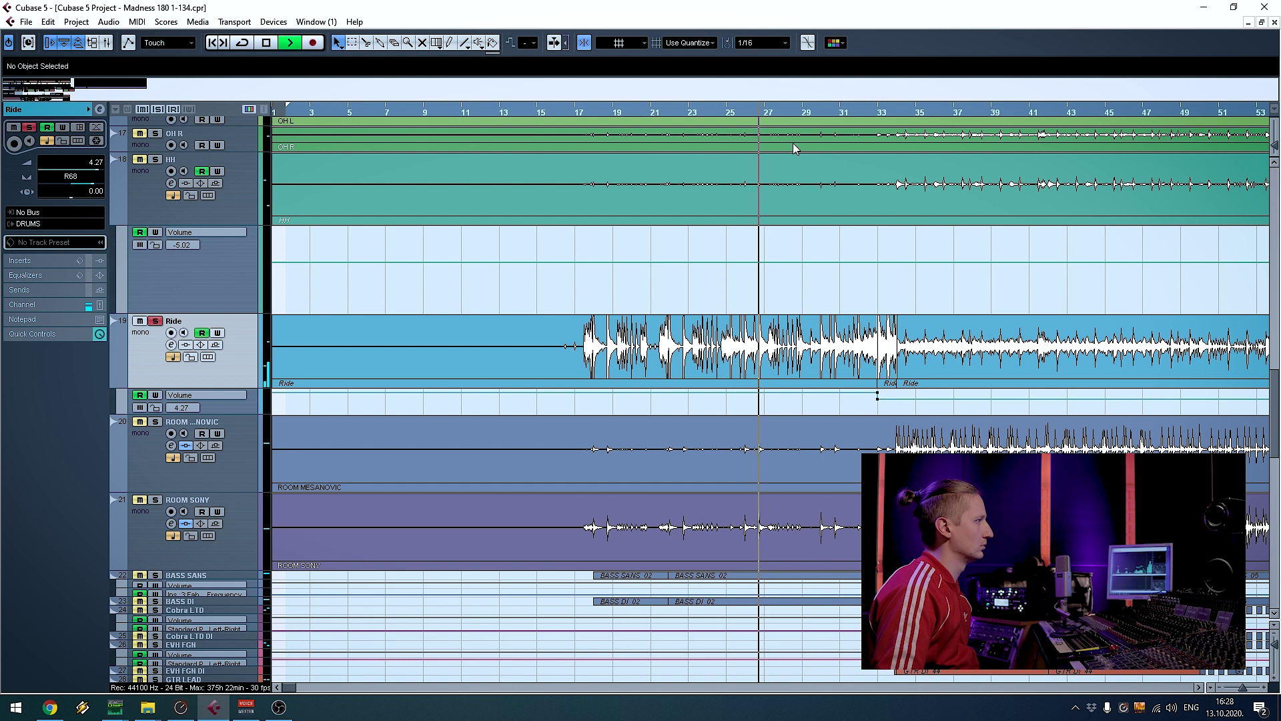
Enlarge the Ride track's volume automation lane and clear the Ride solo
{"action": "key", "text": "g"}
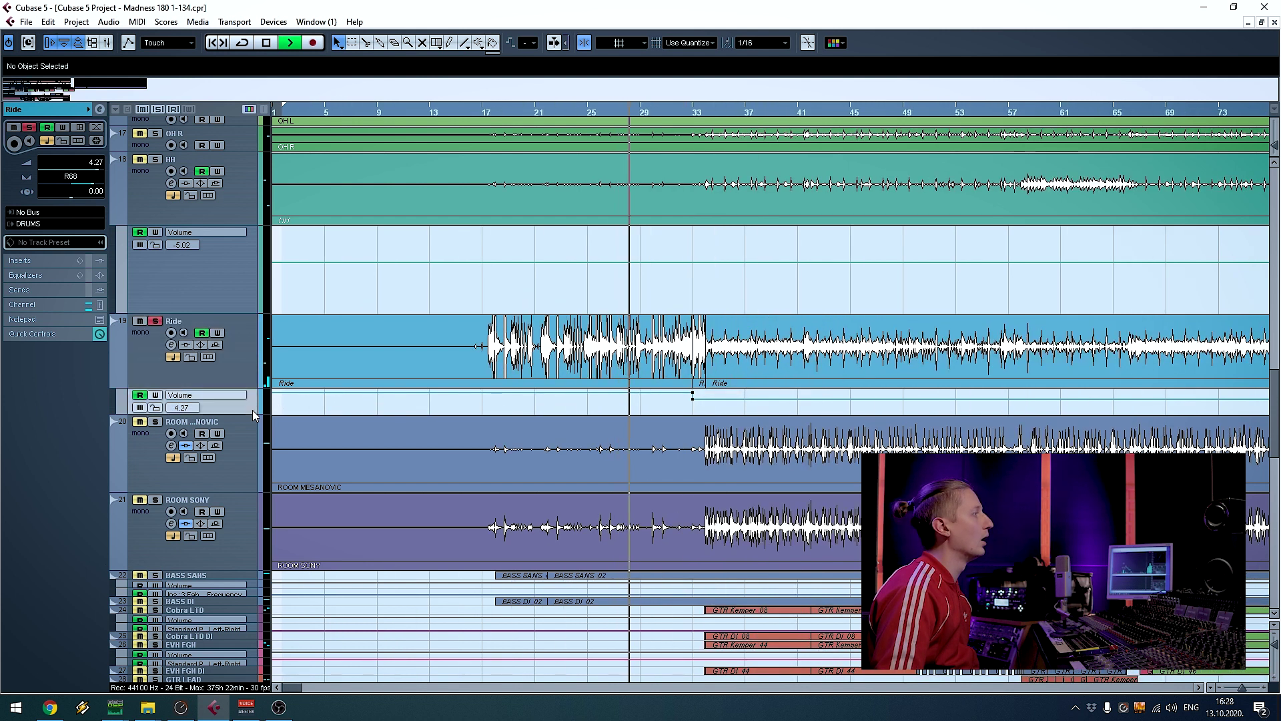
{"action": "left_click_drag", "start_coordinate": [254, 414], "coordinate": [255, 421]}
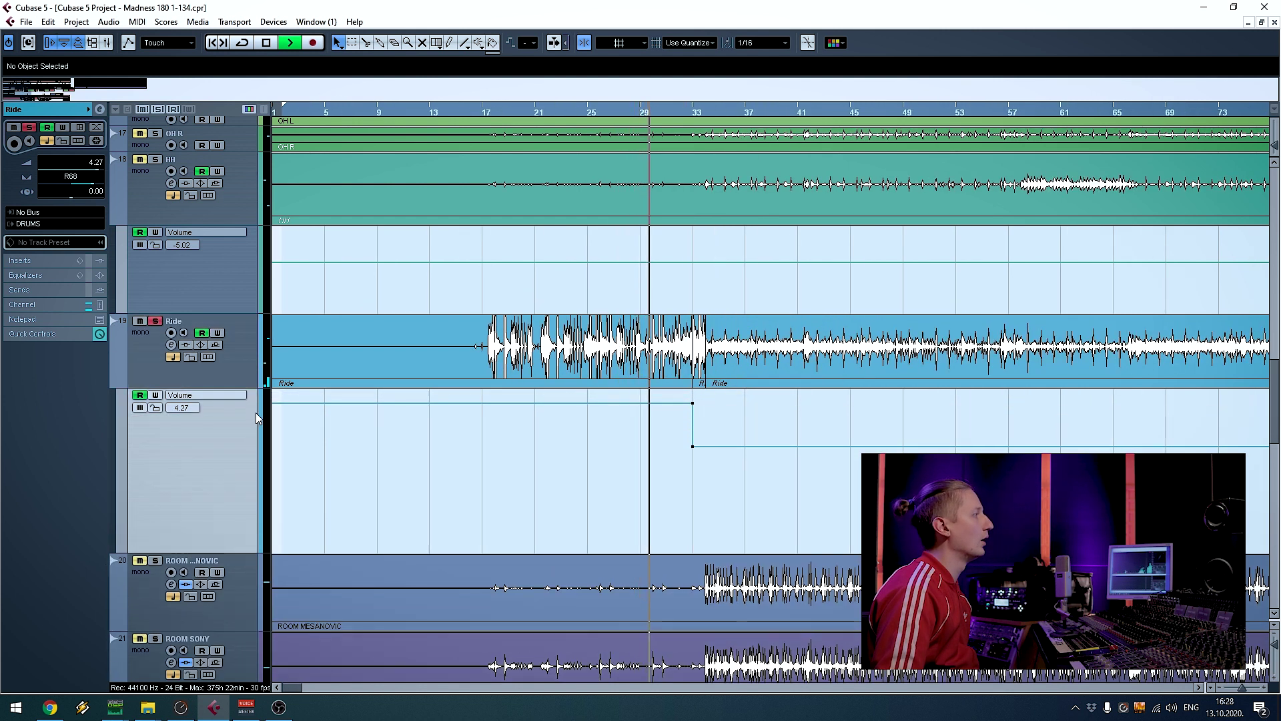
{"action": "key", "text": "g"}
{"action": "left_click", "coordinate": [154, 321]}
Examine the Ride's volume automation across the whole song and around bar 33 during full-mix playback
{"action": "key", "text": "g"}
{"action": "key", "text": "g"}
{"action": "key", "text": "g"}
{"action": "key", "text": "g"}
{"action": "key", "text": "g"}
{"action": "key", "text": "g"}
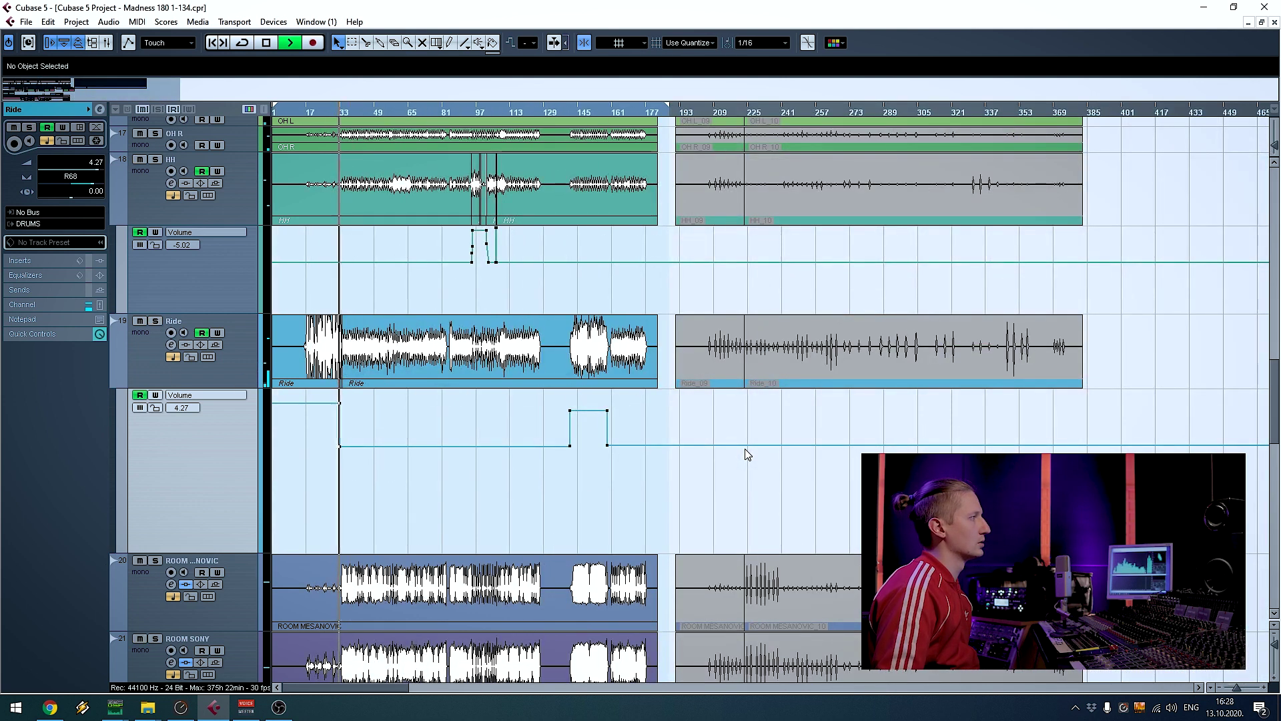
{"action": "key", "text": "h"}
{"action": "key", "text": "h"}
{"action": "key", "text": "h"}
{"action": "key", "text": "h"}
{"action": "key", "text": "h"}
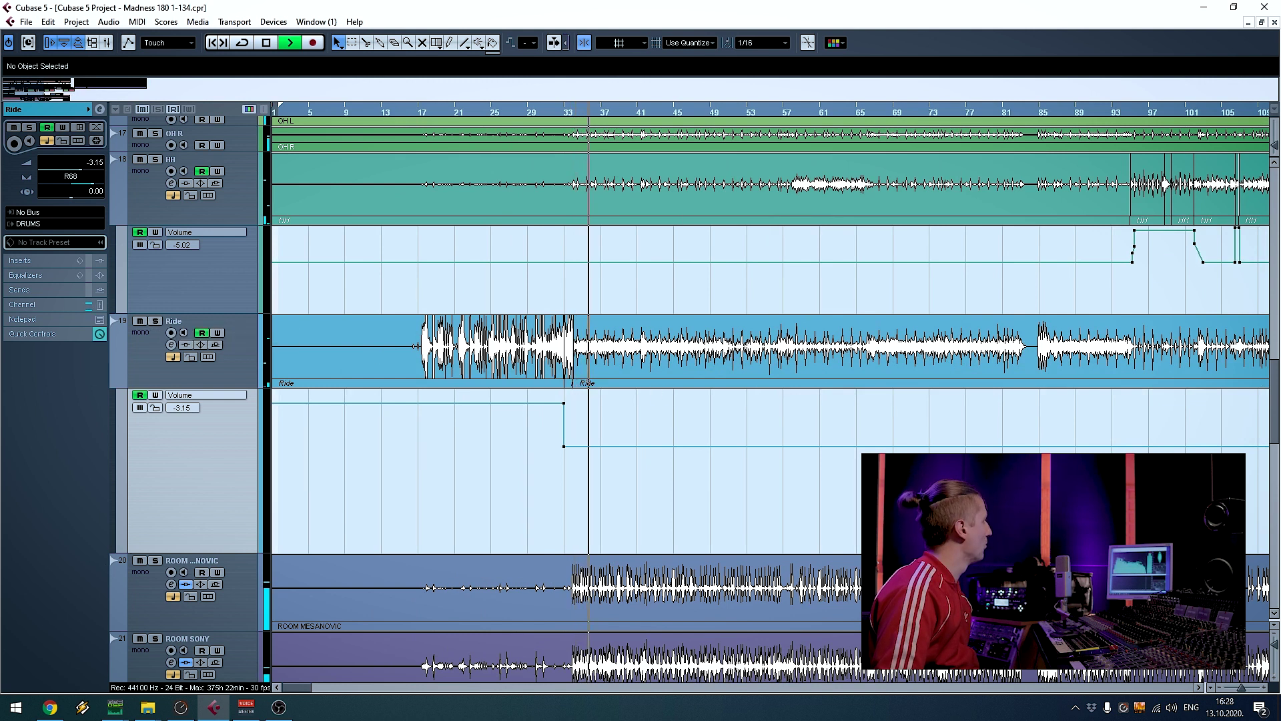
{"action": "left_click", "coordinate": [746, 438]}
{"action": "key", "text": "g"}
{"action": "key", "text": "g"}
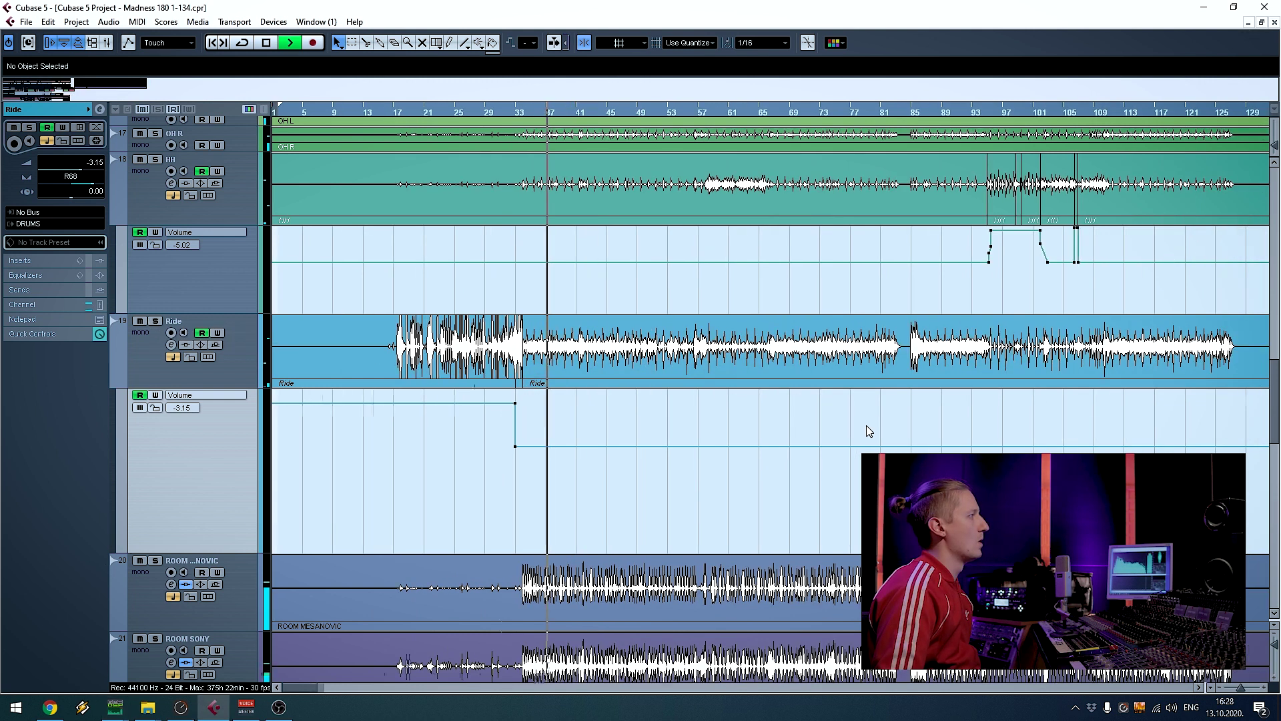
{"action": "key", "text": "h"}
{"action": "key", "text": "h"}
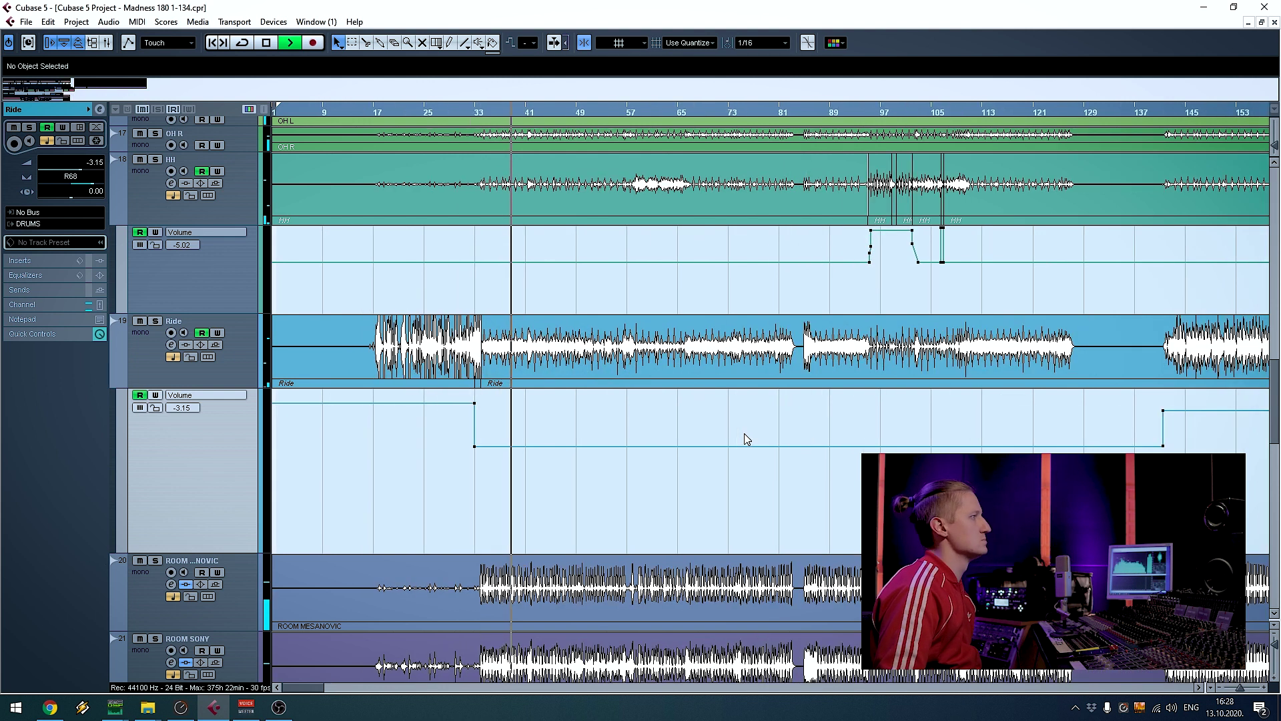
Play the raised Ride section from about bar 146 and solo the Ride track
{"action": "scroll", "coordinate": [927, 415], "scroll_direction": "right", "scroll_amount": 3}
{"action": "left_click", "coordinate": [1040, 113]}
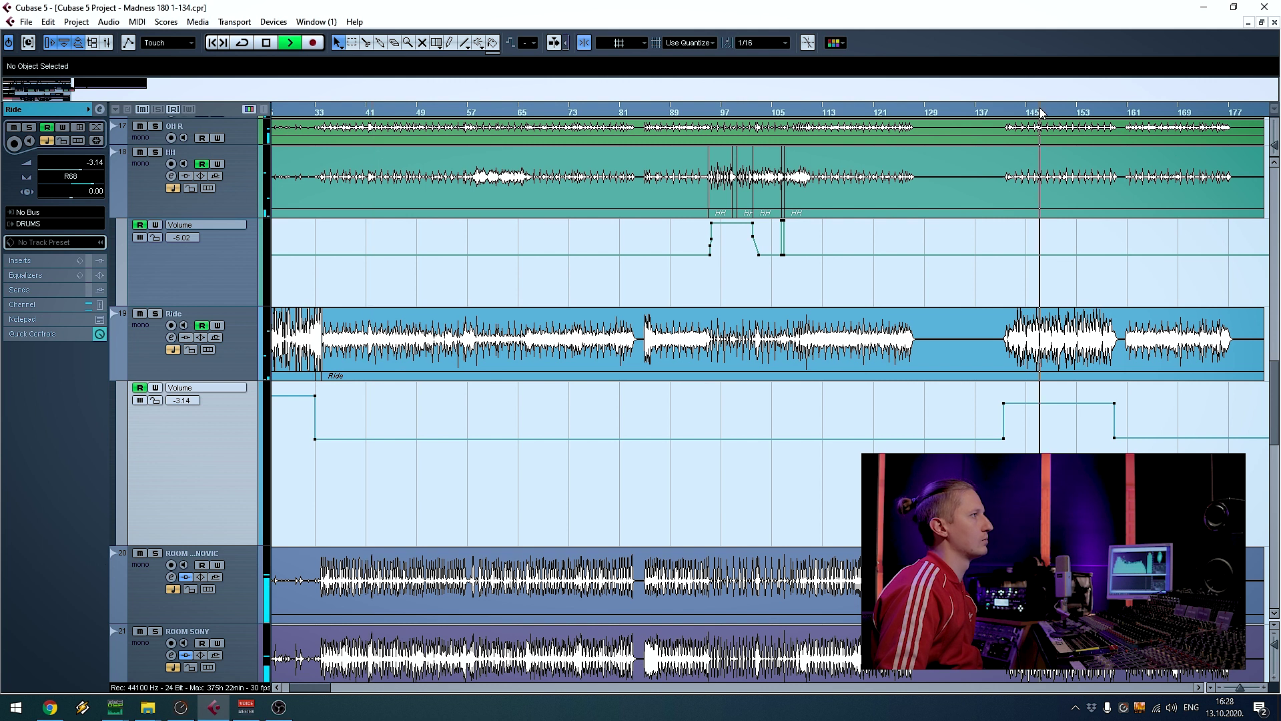
{"action": "left_click", "coordinate": [156, 313]}
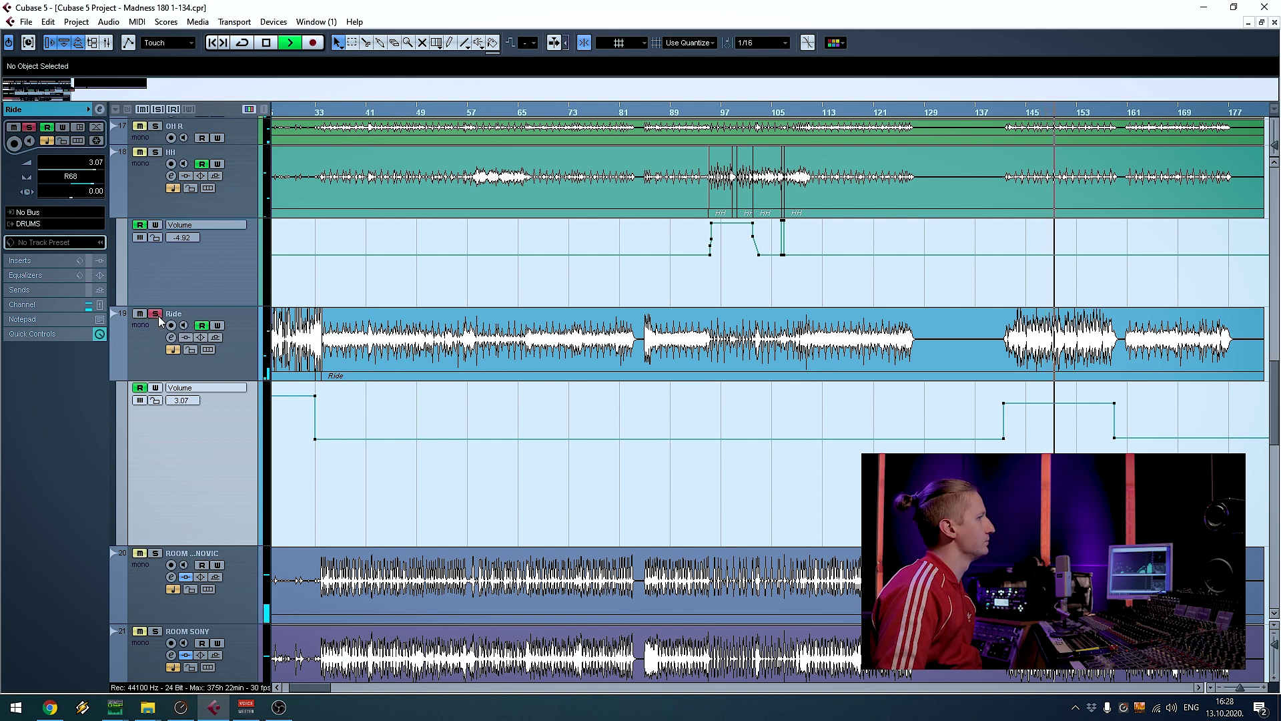
Clear the Ride solo, play the full mix over the whole song view and stop playback
{"action": "left_click", "coordinate": [156, 314]}
{"action": "key", "text": "g"}
{"action": "key", "text": "g"}
{"action": "key", "text": "g"}
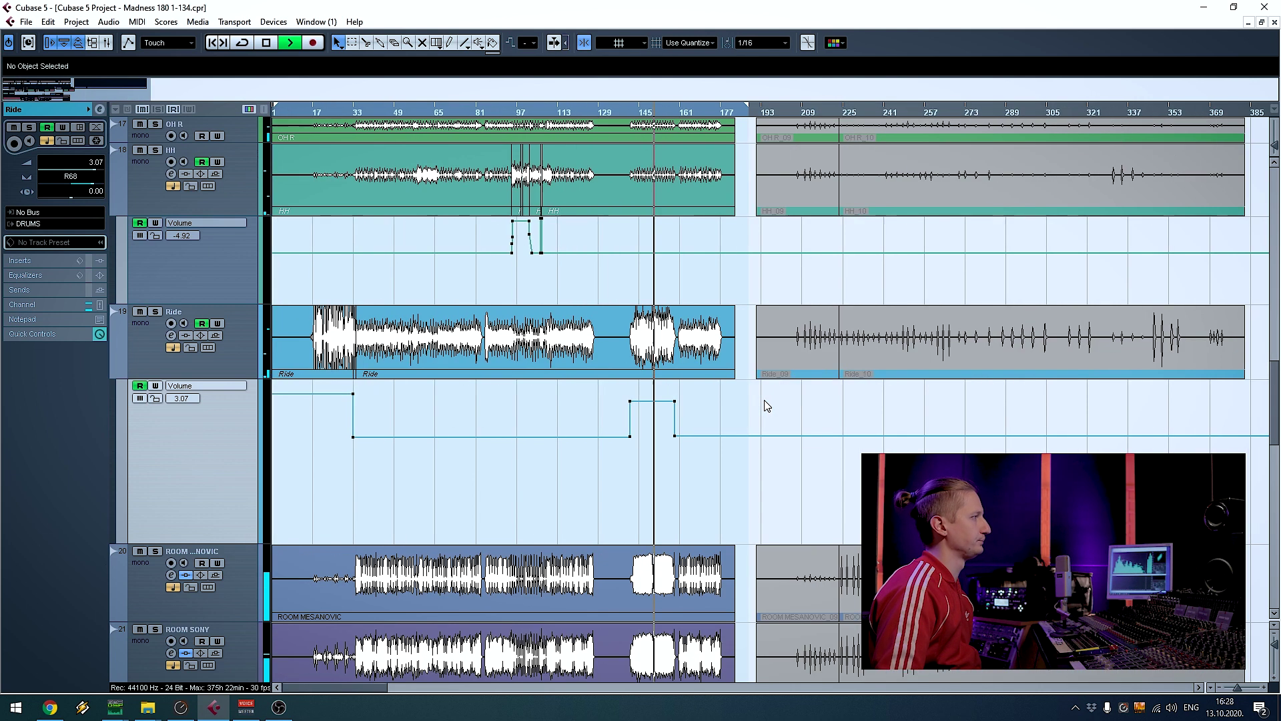
{"action": "key", "text": "space"}
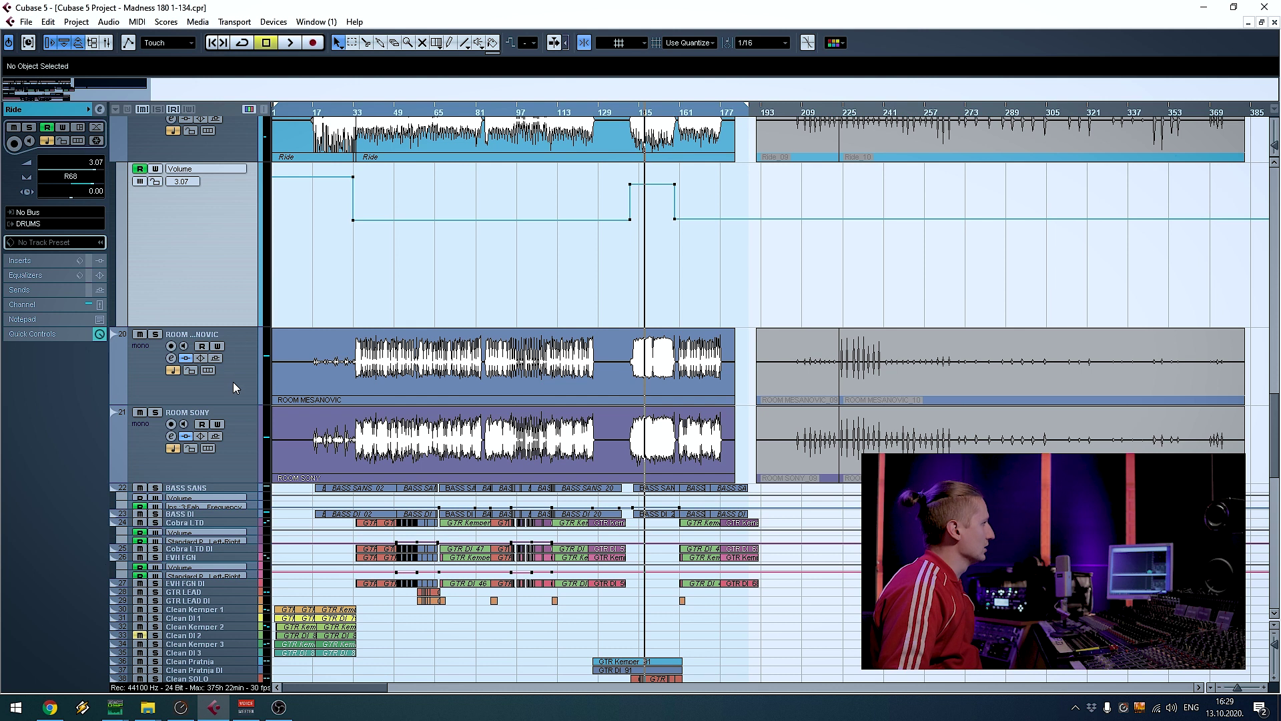
Play from about bar 68 with the ROOM MESANOVIC and ROOM SONY tracks soloed individually and together
{"action": "left_click", "coordinate": [446, 115]}
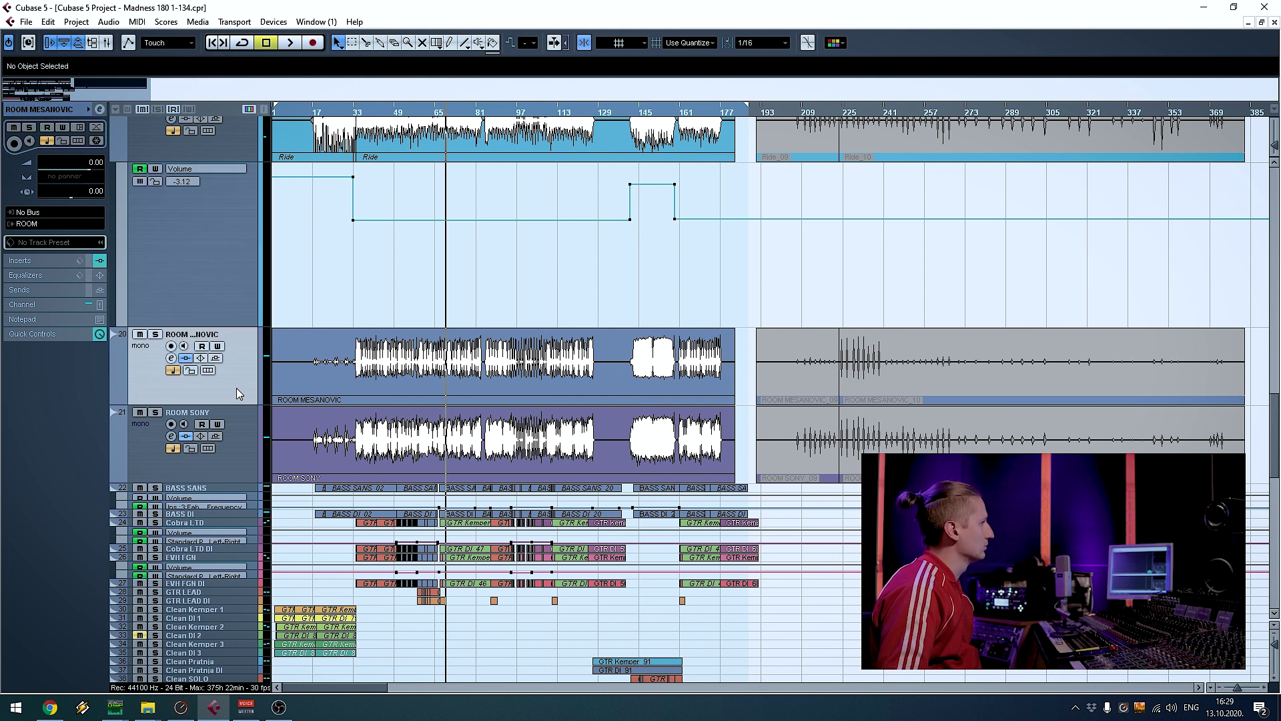
{"action": "key", "text": "s"}
{"action": "key", "text": "space"}
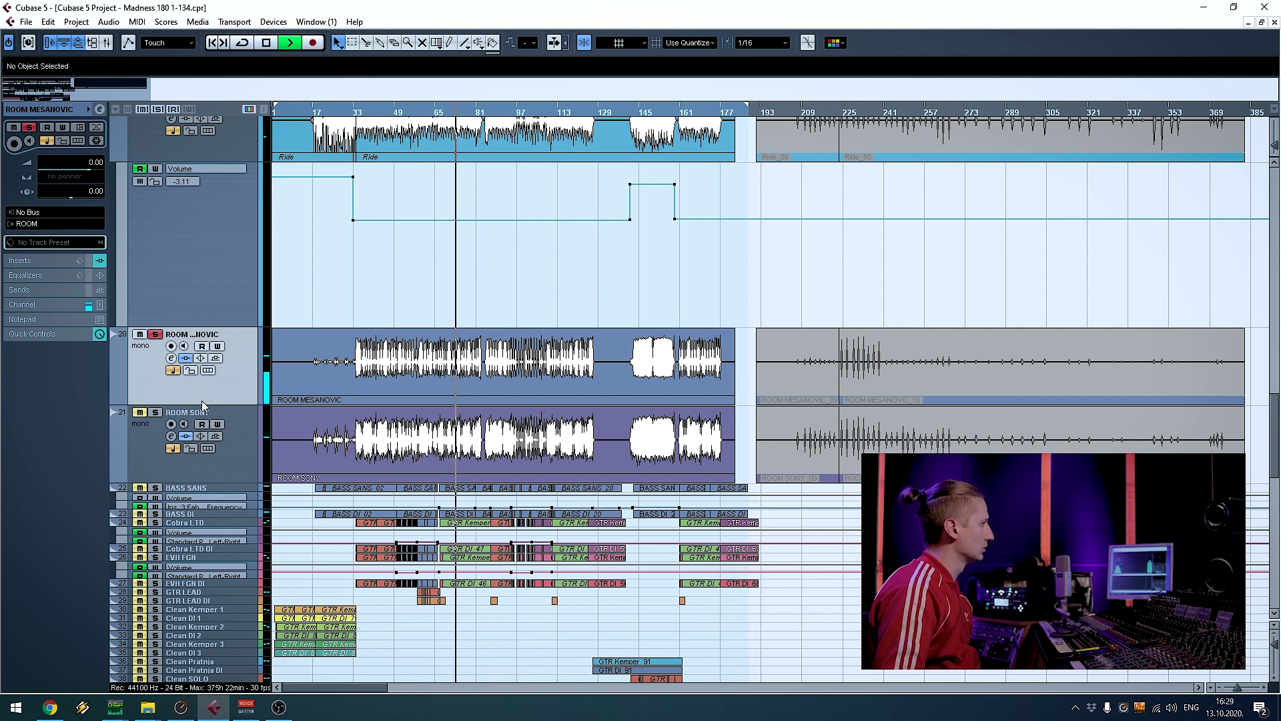
{"action": "left_click", "coordinate": [155, 335]}
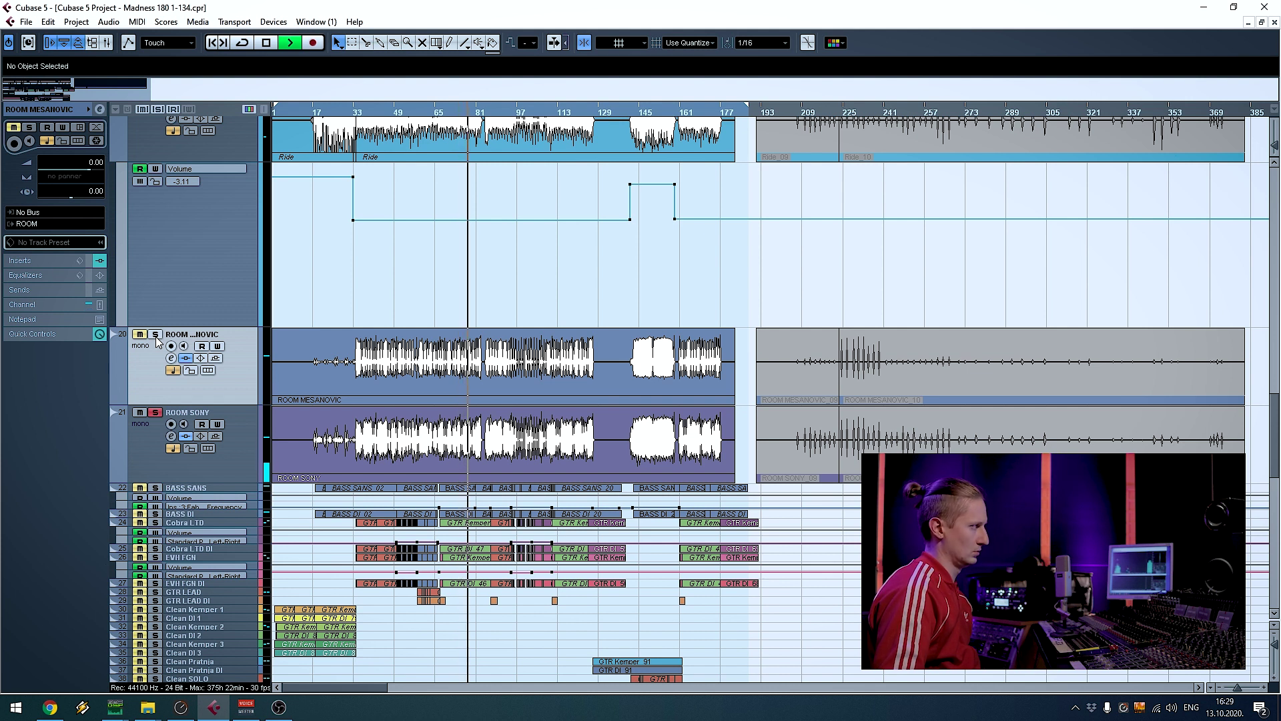
{"action": "left_click", "coordinate": [155, 335]}
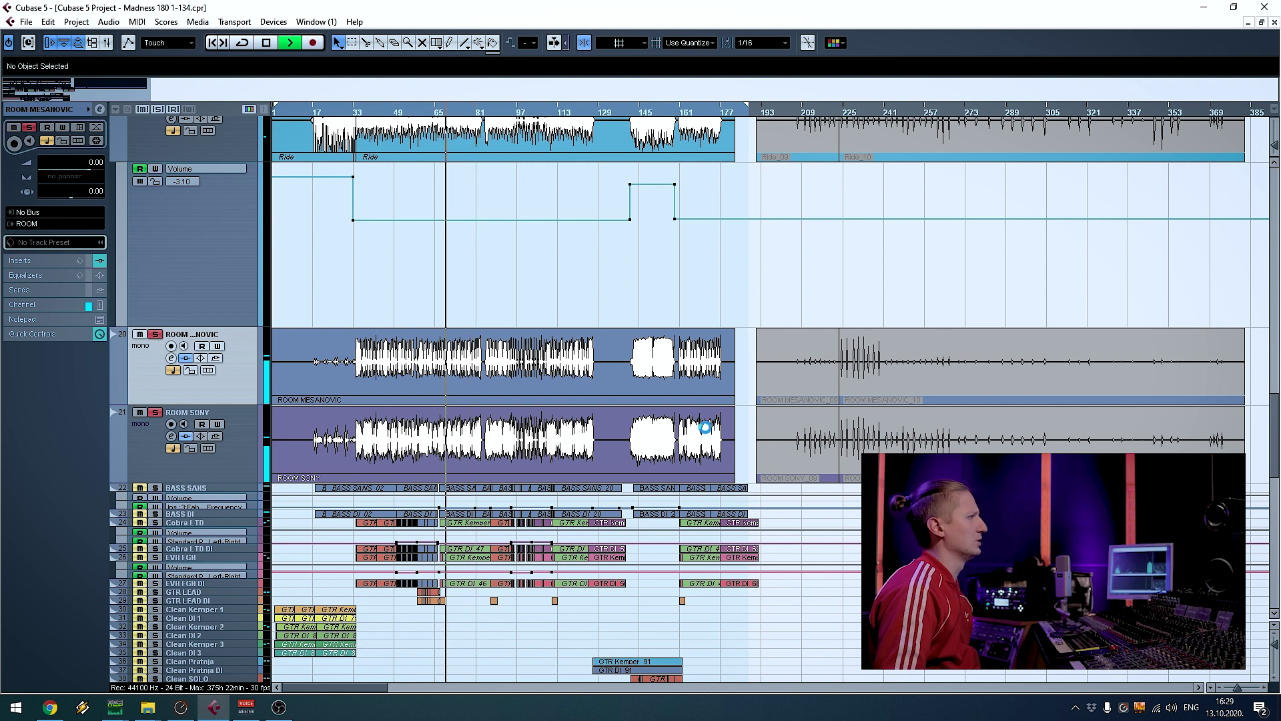
{"action": "left_click", "coordinate": [250, 431], "text": "ctrl"}
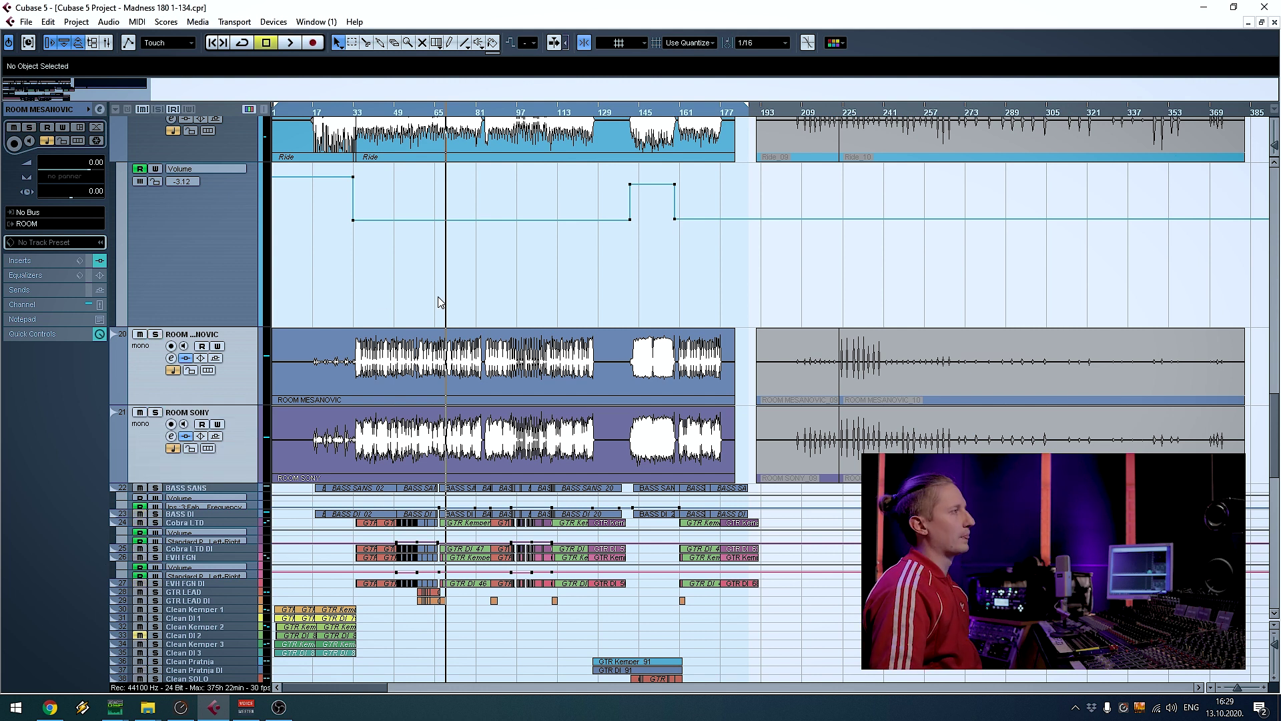
Solo the KICK and KICK N ROOM group tracks and play them from about bar 68
{"action": "scroll", "coordinate": [384, 329], "scroll_direction": "down", "scroll_amount": 10}
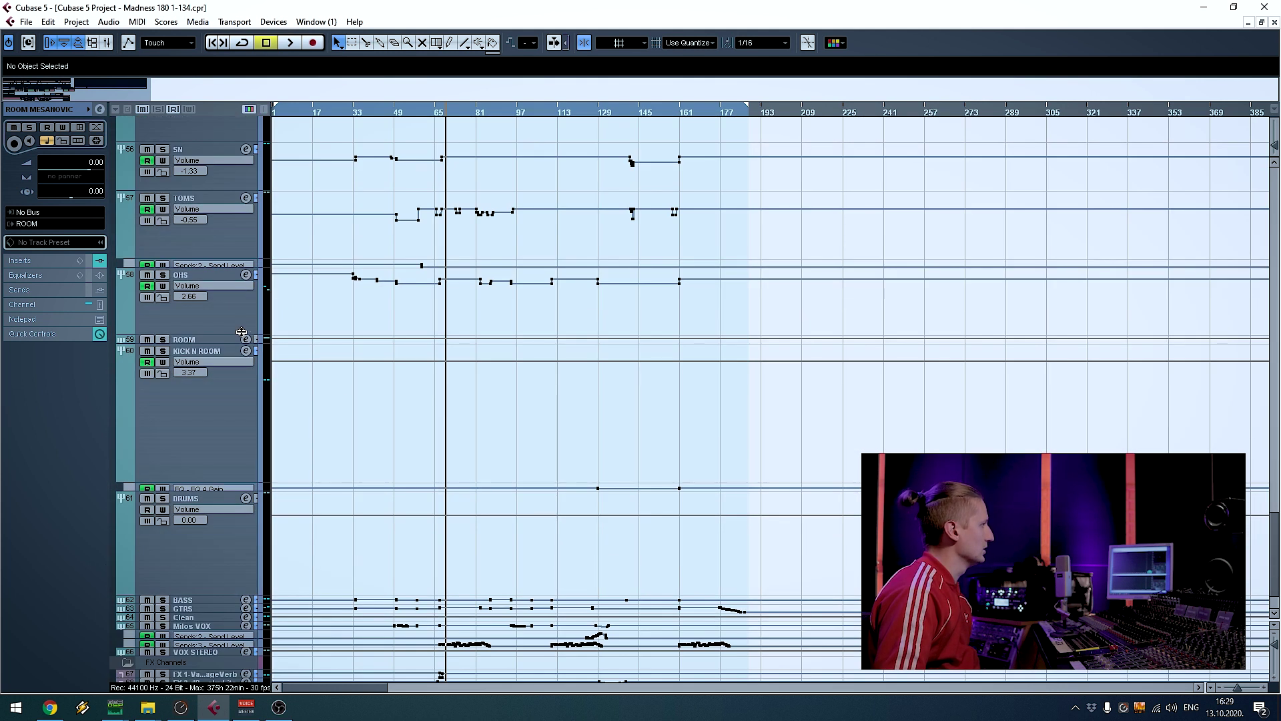
{"action": "scroll", "coordinate": [276, 314], "scroll_direction": "up", "scroll_amount": 3}
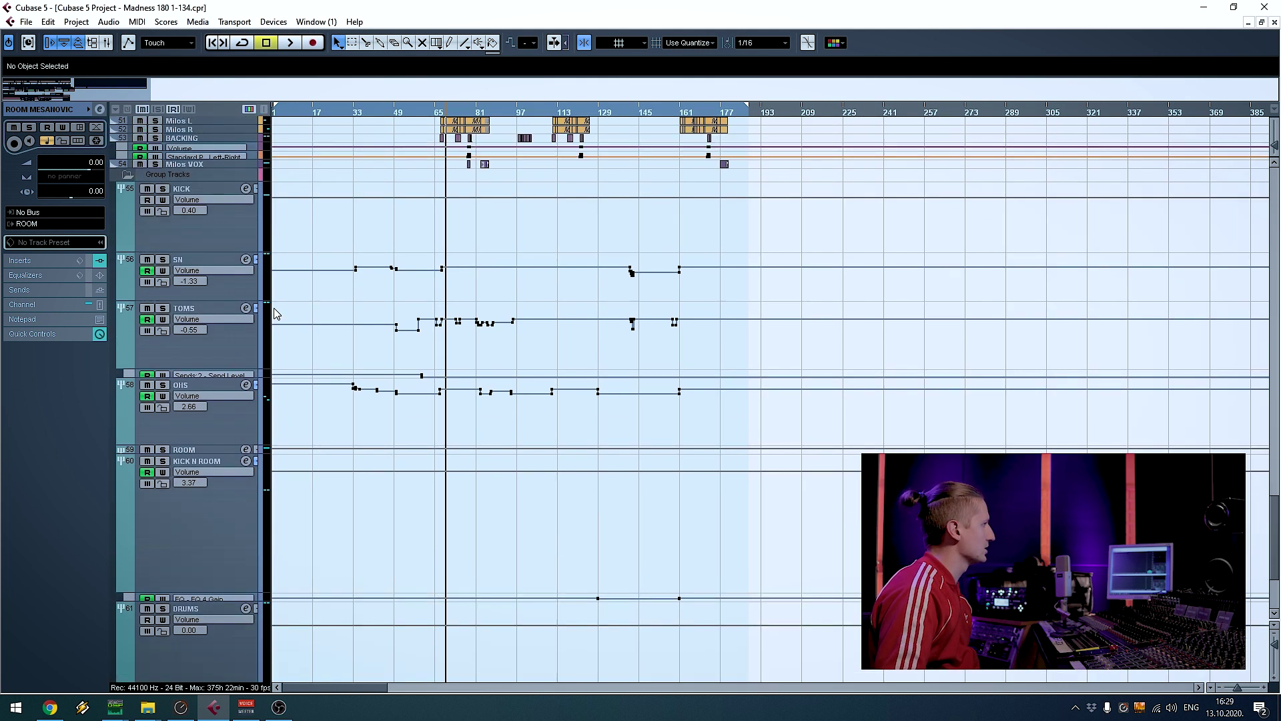
{"action": "left_click", "coordinate": [231, 231]}
{"action": "key", "text": "s"}
{"action": "left_click", "coordinate": [223, 524]}
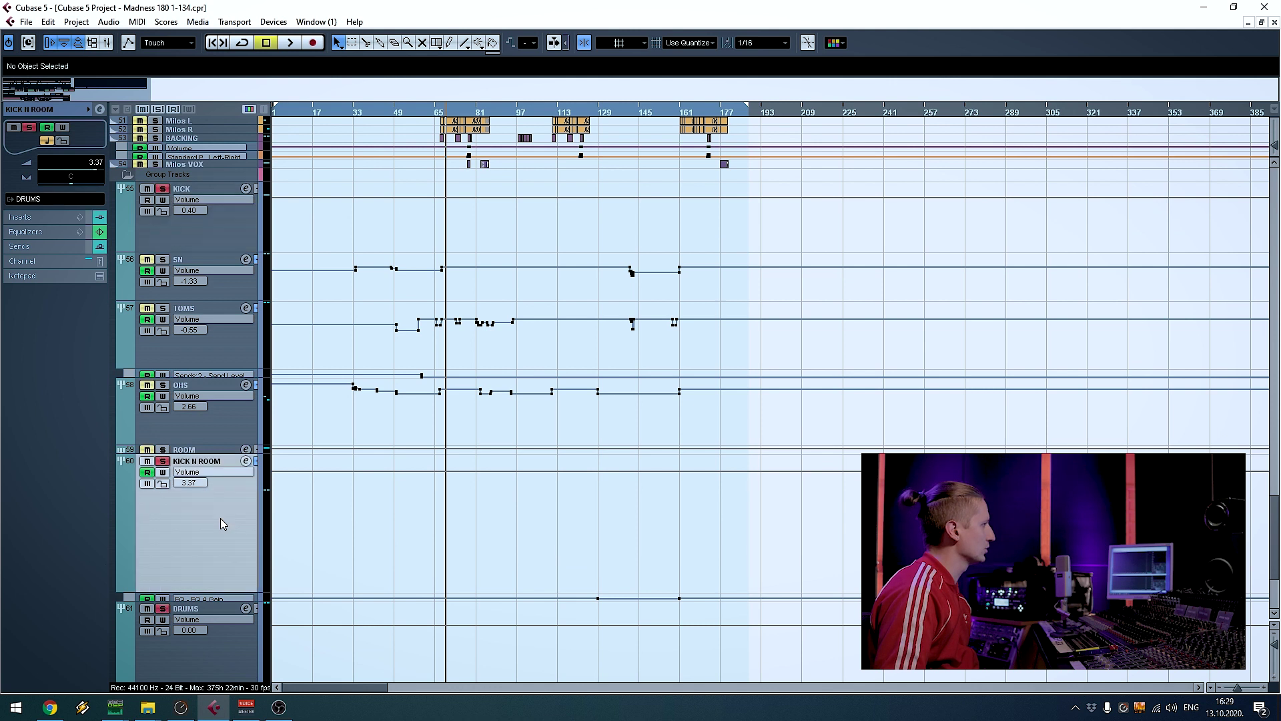
{"action": "key", "text": "space"}
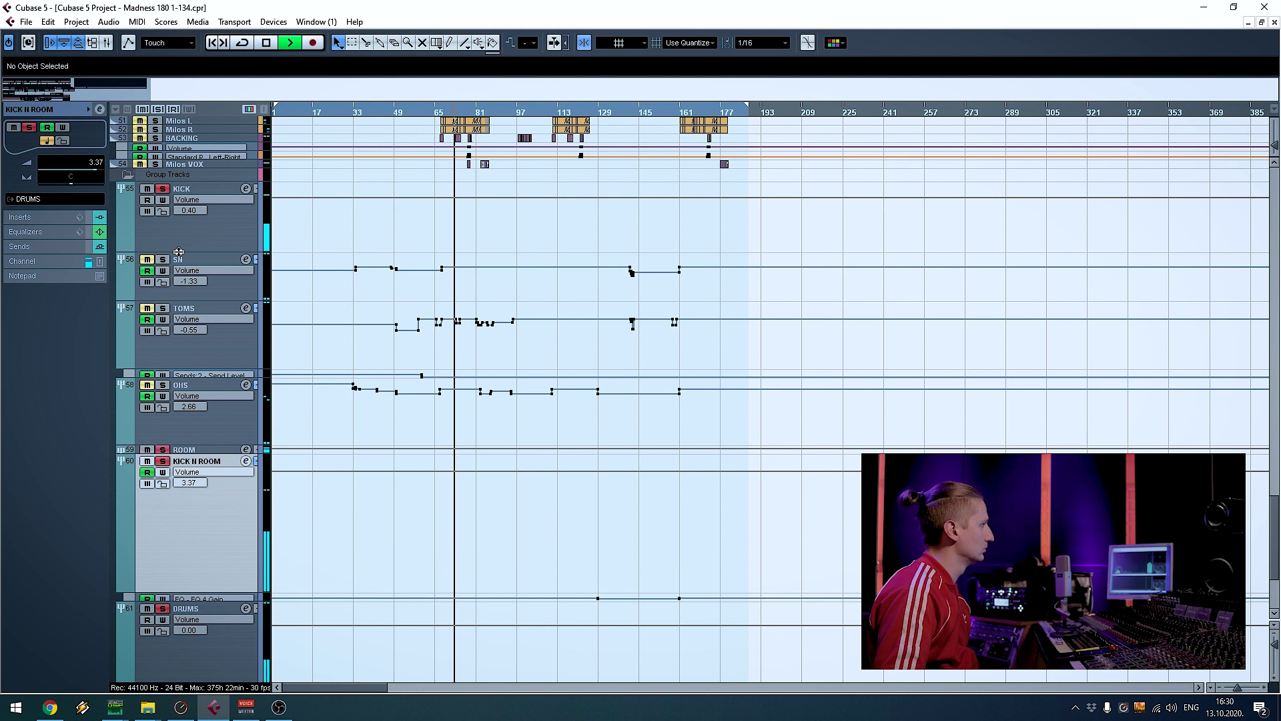
Compare the full mix with the KICK N ROOM group muted against the soloed kick and room groups
{"action": "left_click", "coordinate": [163, 461]}
{"action": "left_click", "coordinate": [147, 461]}
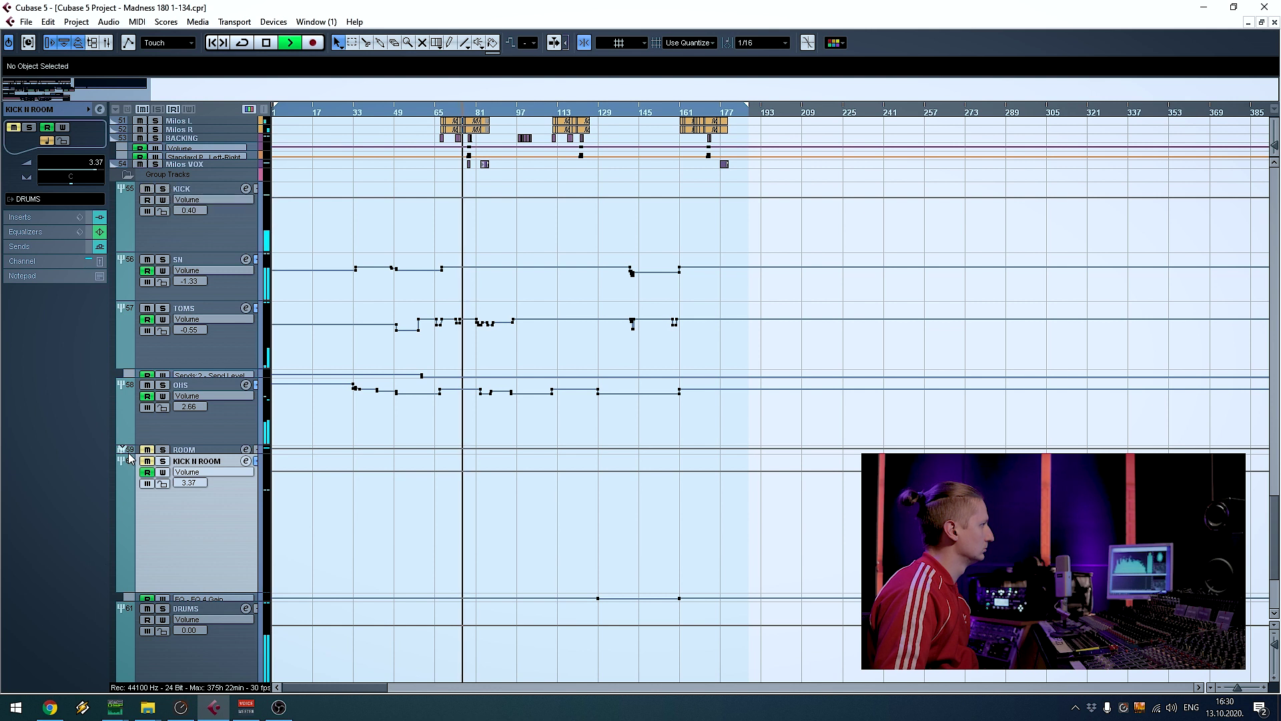
{"action": "left_click", "coordinate": [162, 461]}
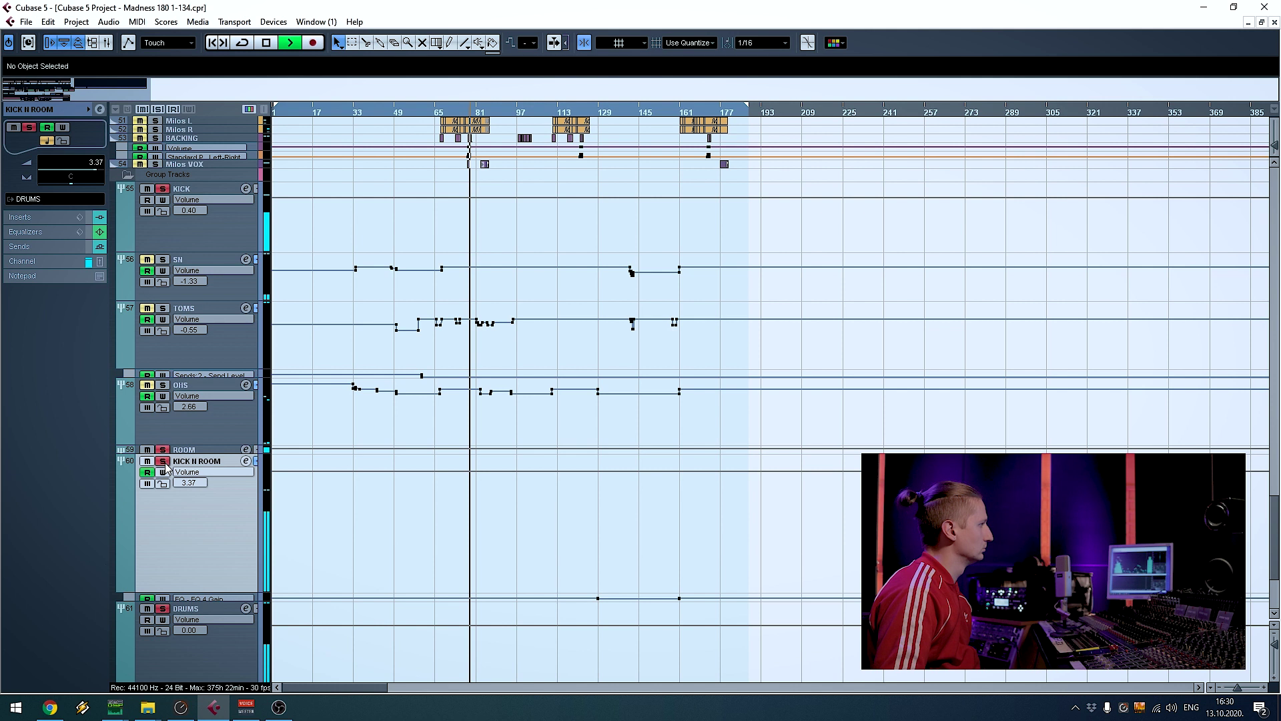
Enlarge the ROOM group track, compare the soloed kick with ROOM muted and with it soloed, and stop playback
{"action": "left_click", "coordinate": [152, 450]}
{"action": "left_click", "coordinate": [147, 453]}
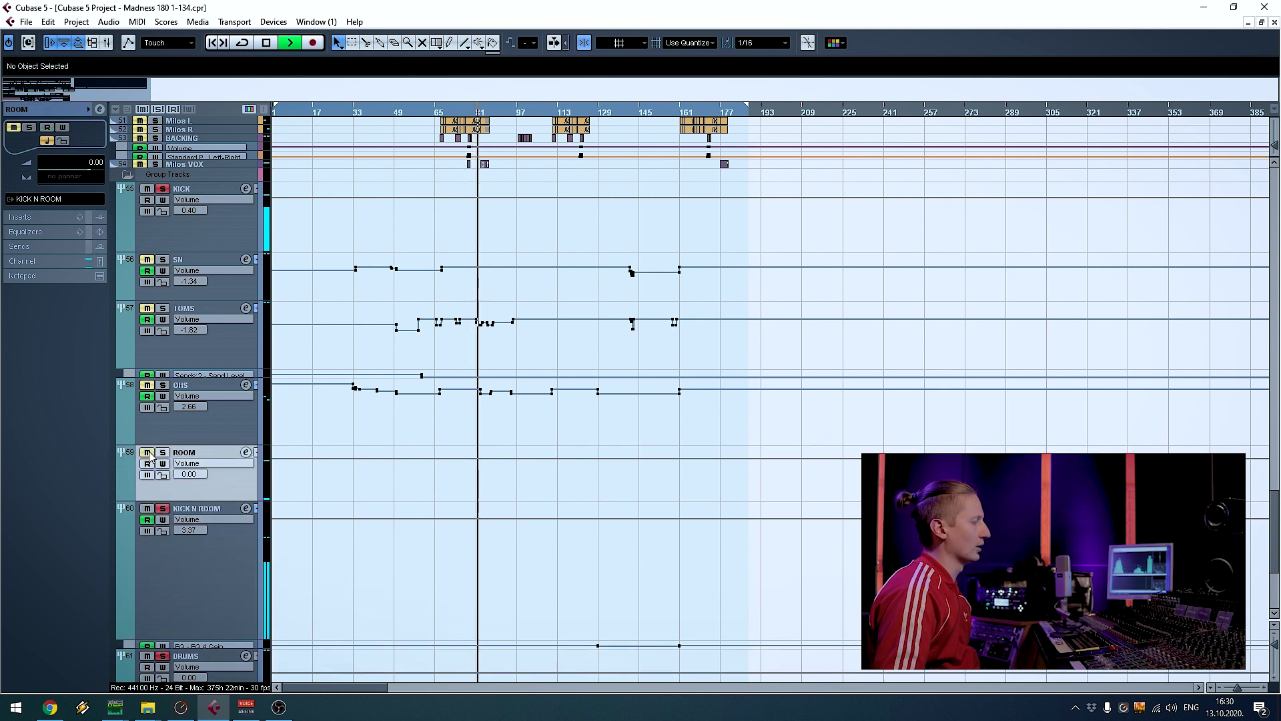
{"action": "key", "text": "b"}
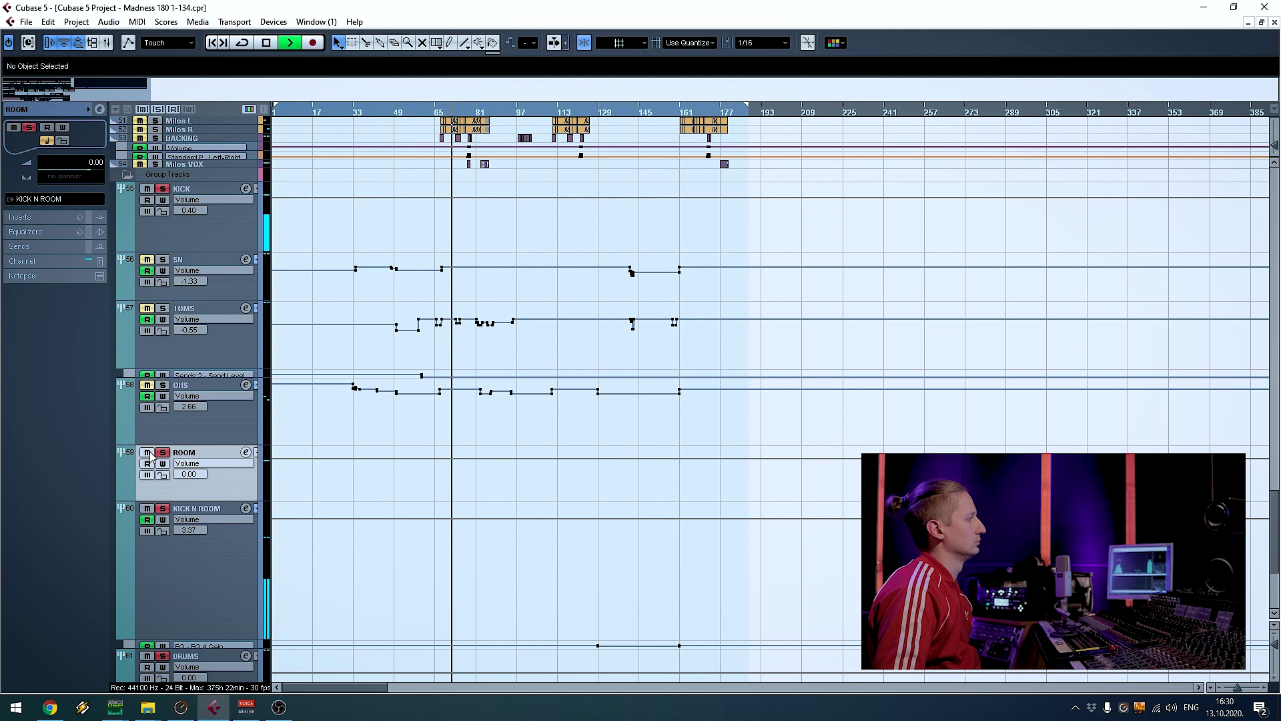
{"action": "key", "text": "s"}
{"action": "key", "text": "space"}
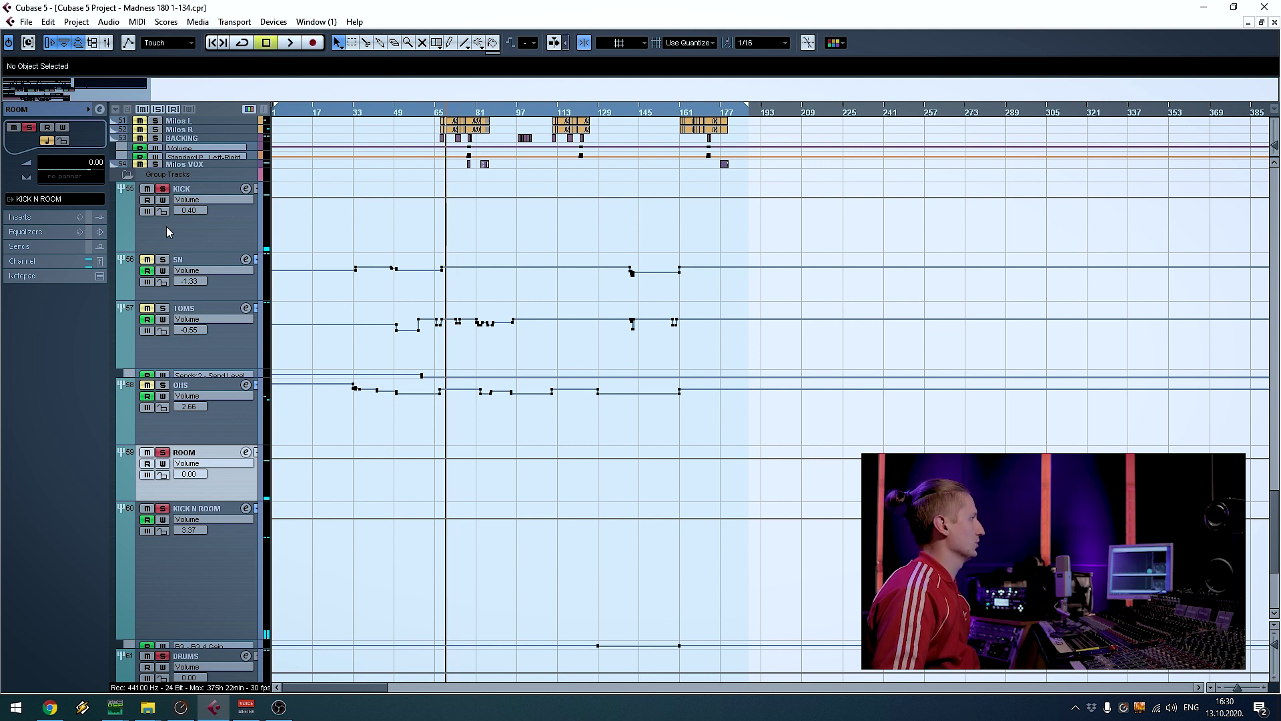
Clear the solos on the KICK, ROOM and KICK N ROOM group tracks
{"action": "left_click", "coordinate": [205, 243]}
{"action": "left_click", "coordinate": [229, 480]}
{"action": "key", "text": "s"}
{"action": "left_click", "coordinate": [234, 560]}
{"action": "key", "text": "s"}
{"action": "scroll", "coordinate": [472, 543], "scroll_direction": "down", "scroll_amount": 3}
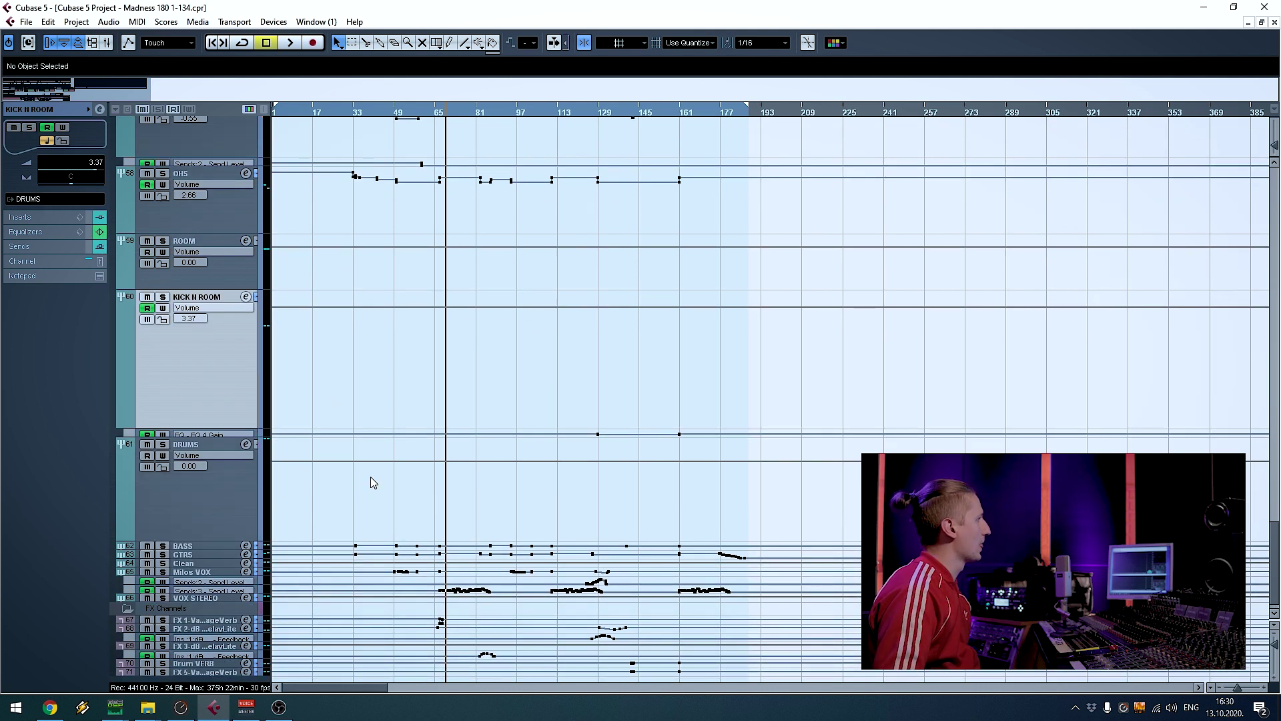